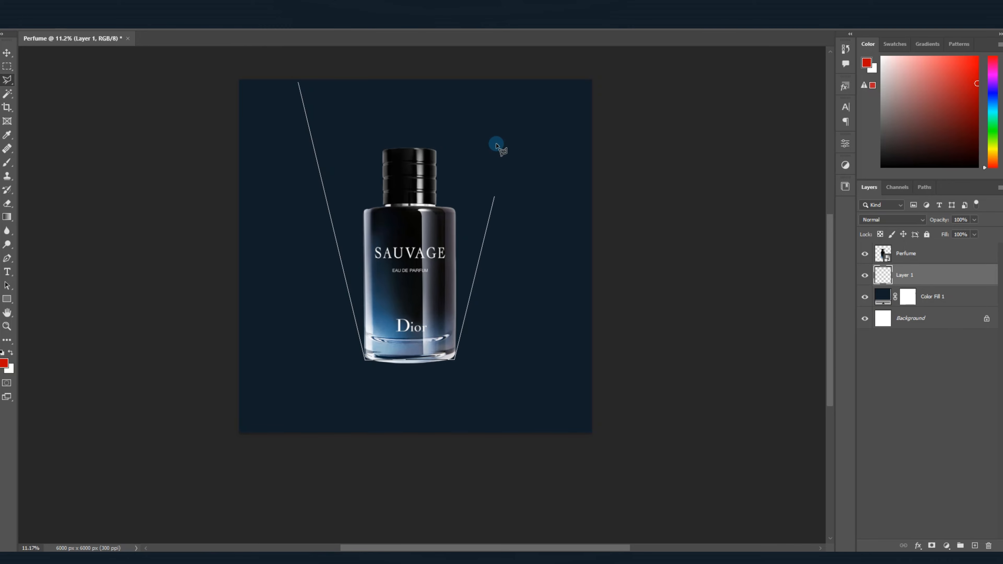
Close the tapered polygonal selection around the bottle and set the gradient's first color stop to blue 498bbb.
left_click(326, 87)
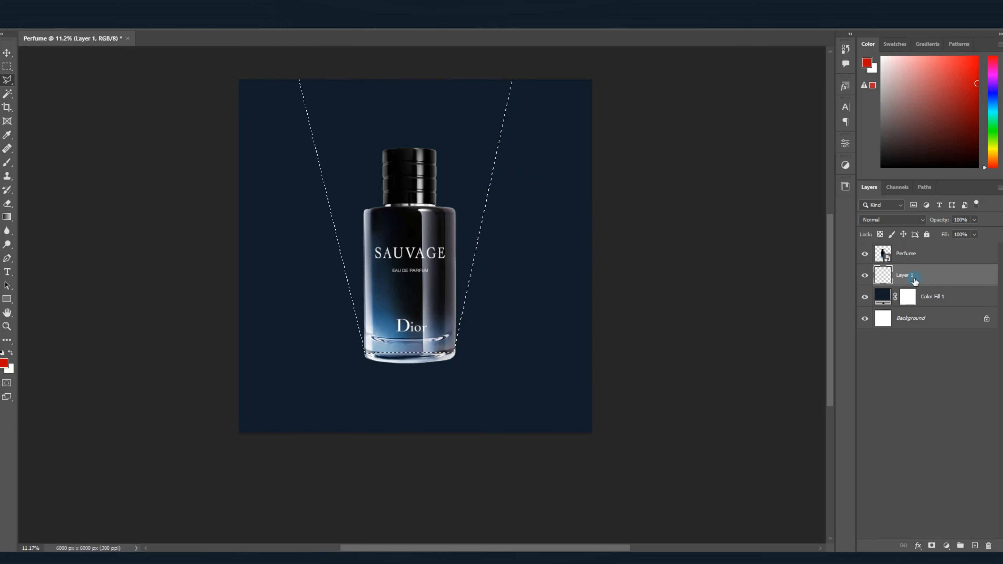
left_click(7, 205)
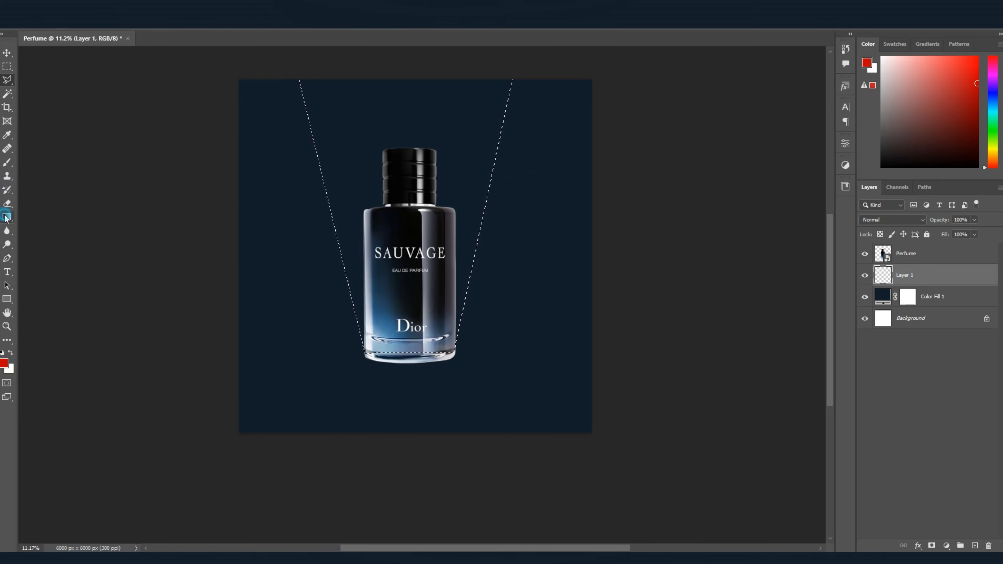
left_click(7, 217)
left_click(67, 30)
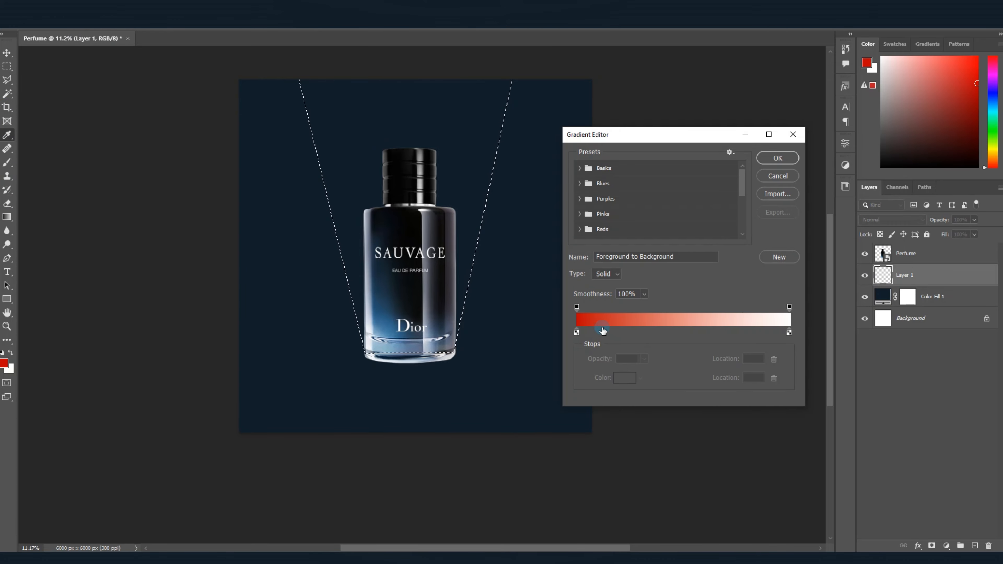
left_click(576, 332)
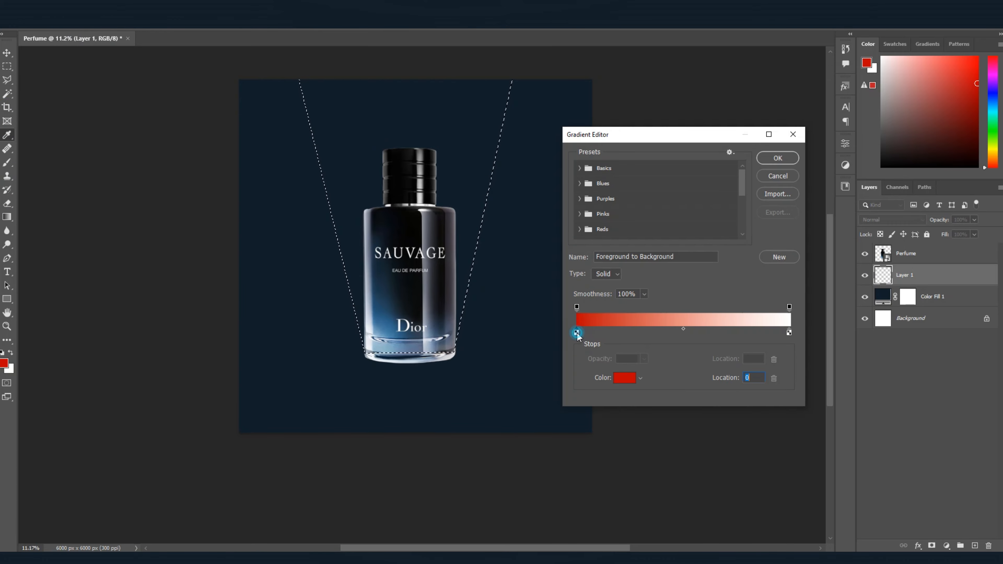
left_click(625, 378)
left_click(383, 329)
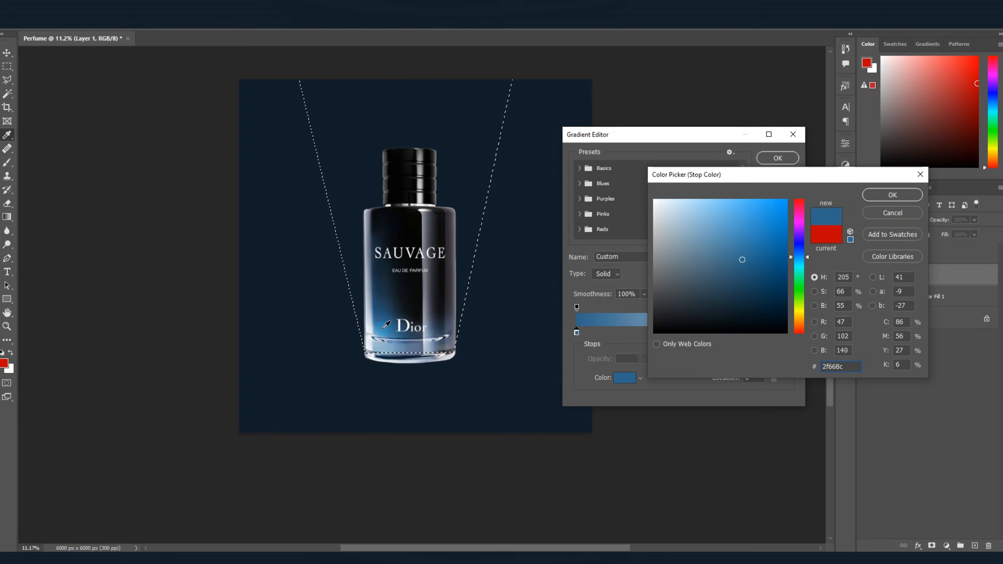
left_click(383, 328)
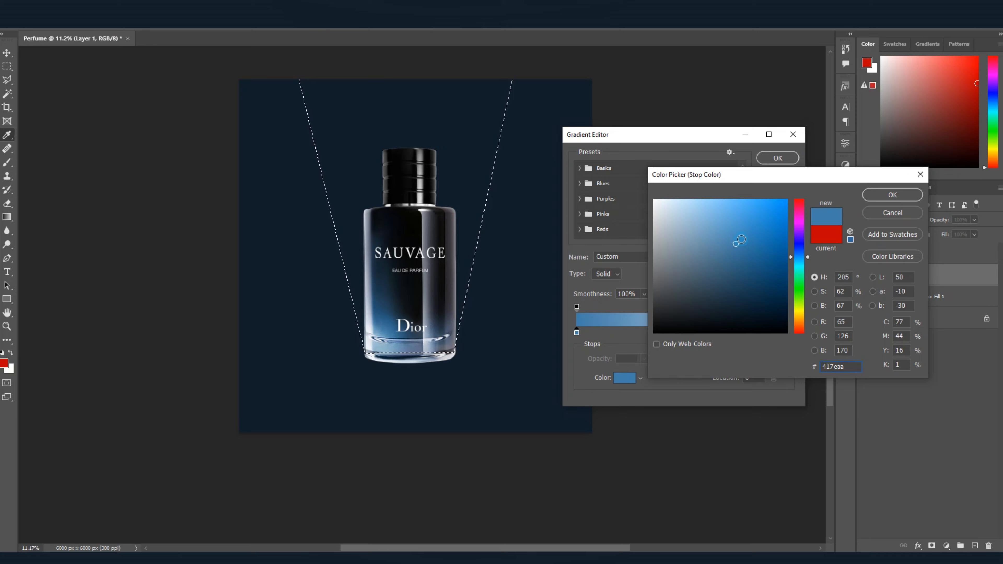
left_click(834, 203)
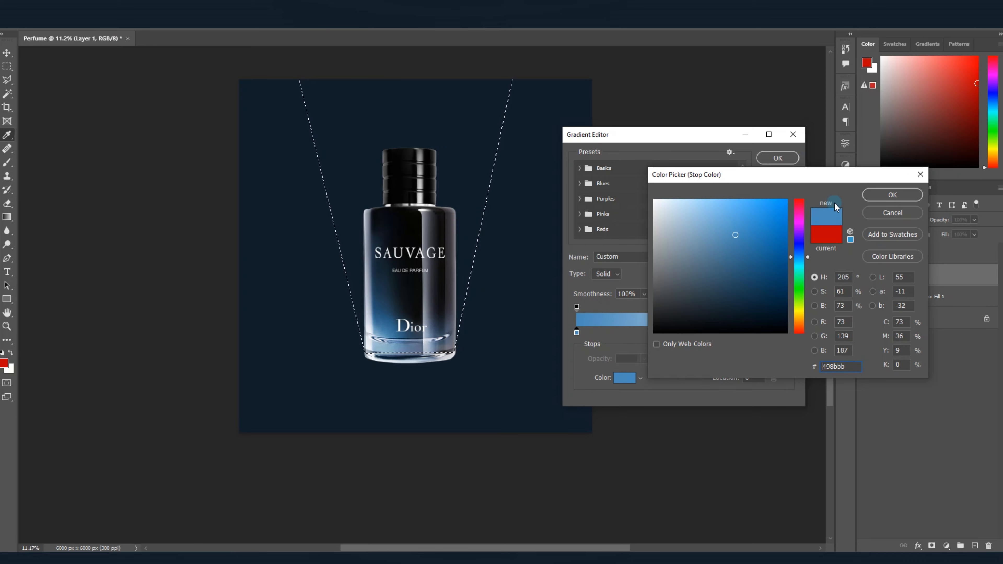
left_click(881, 196)
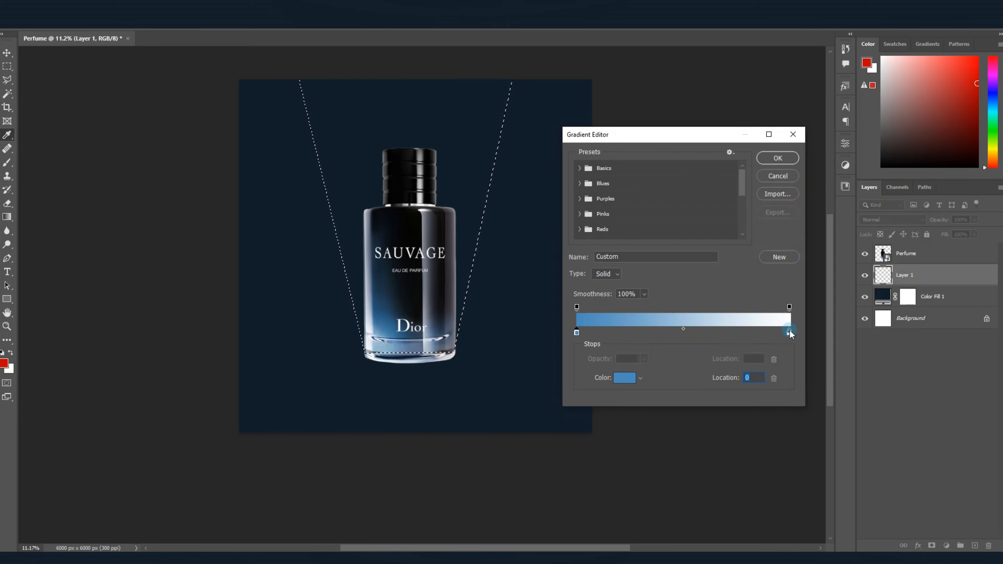
Set the gradient's end color stop to white and remove the opacity stop at that end.
left_click(789, 333)
left_click(624, 378)
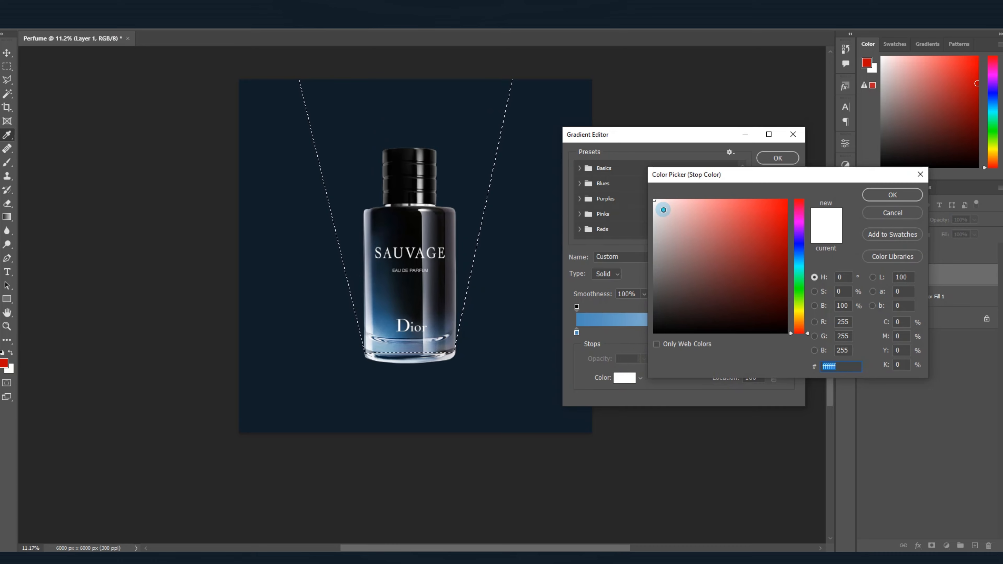
left_click(906, 198)
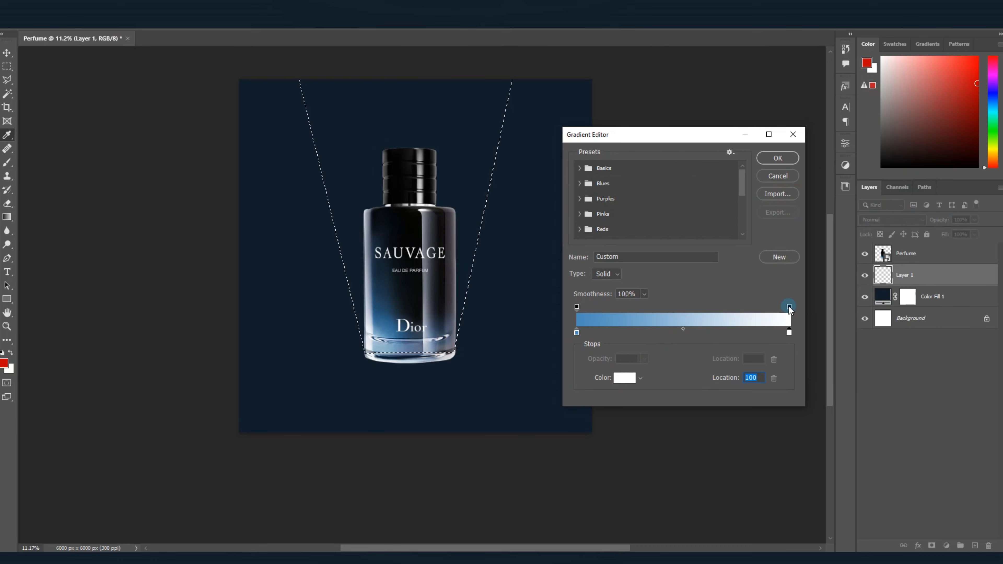
left_click_drag(788, 306, 776, 283)
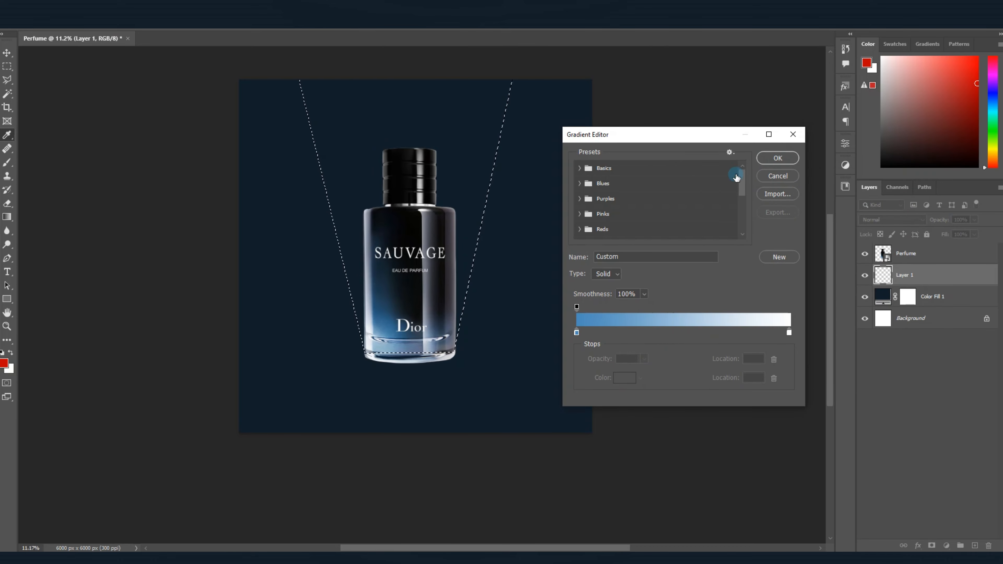
left_click(777, 158)
Fill the tapered selection on Layer 1 with the gradient from top to bottom and convert the layer to a smart object.
left_click_drag(403, 71, 404, 337)
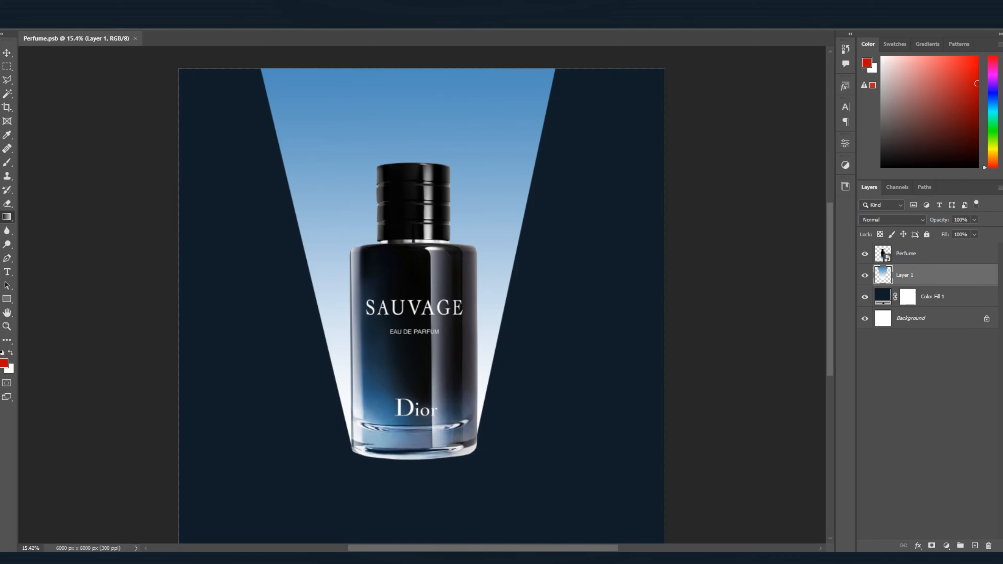
key("alt+s")
key("alt+t")
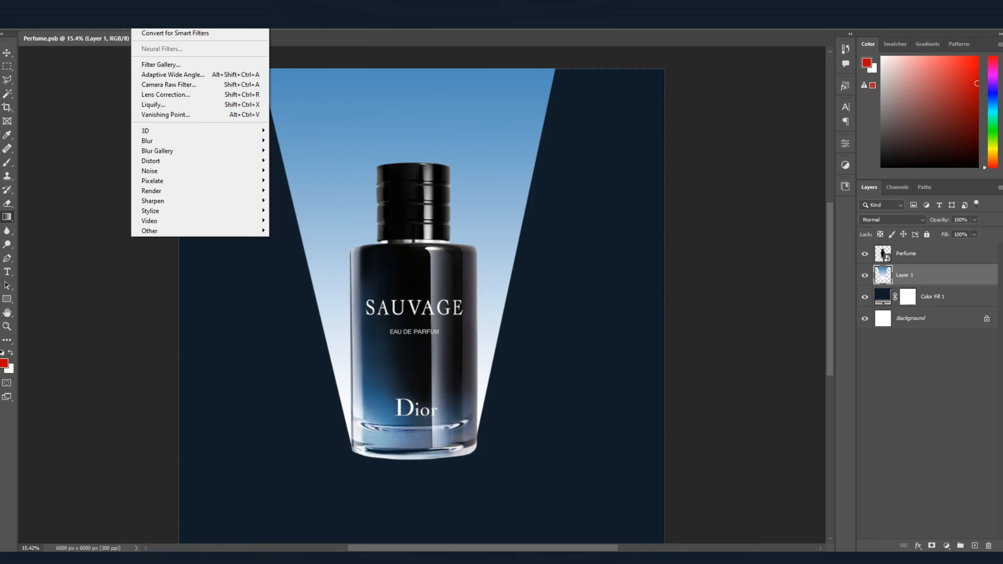
right_click(910, 275)
left_click(942, 255)
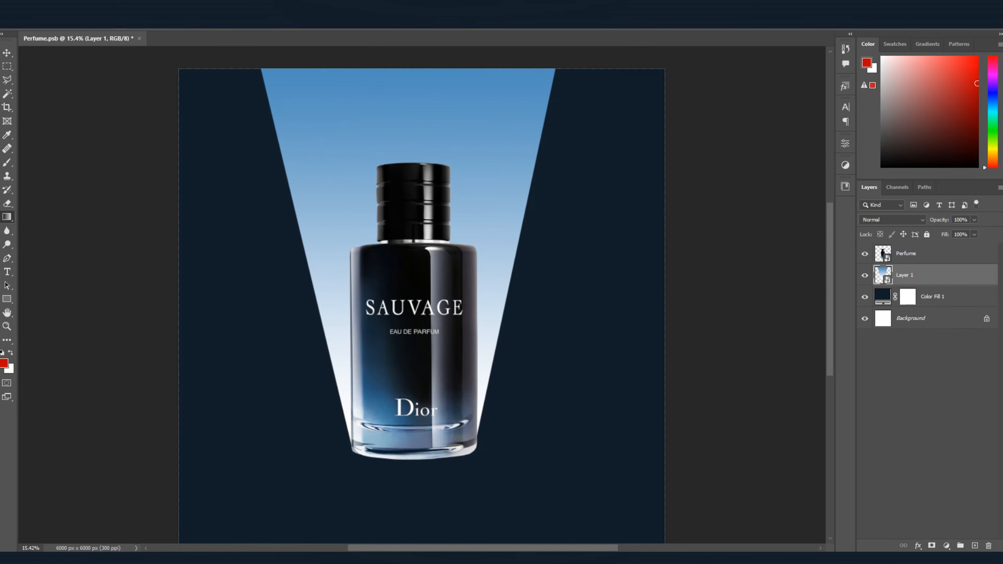
Apply a strong Gaussian Blur to Layer 1 to soften the light beam's edges into a glow behind the bottle.
mouse_move(170, 141)
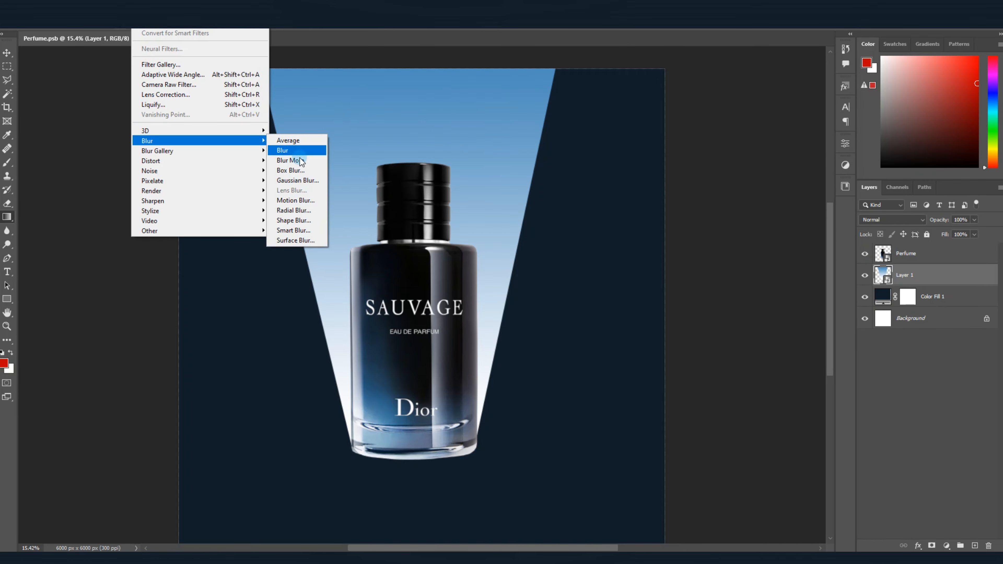
left_click(299, 180)
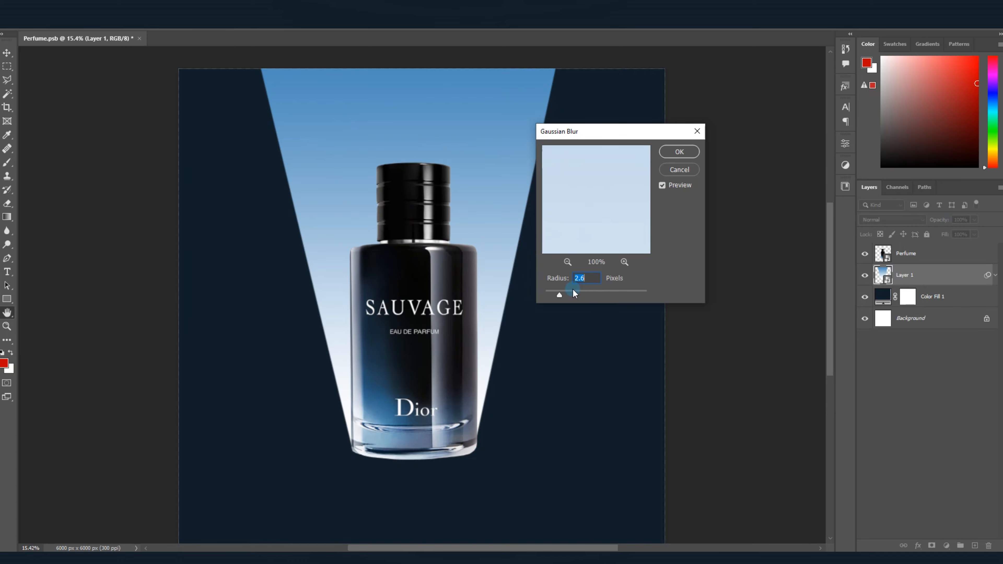
left_click_drag(591, 293, 633, 295)
left_click(680, 154)
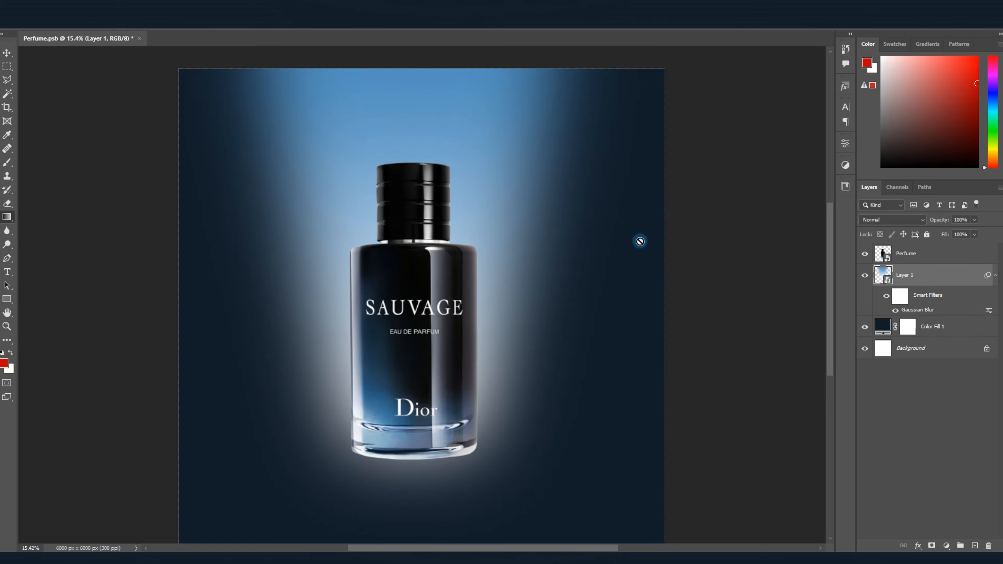
Duplicate the Perfume layer and place the copy directly beneath the original.
scroll(637, 241, "down", 3)
scroll(633, 239, "up", 1)
scroll(436, 261, "down", 6)
scroll(435, 263, "up", 3)
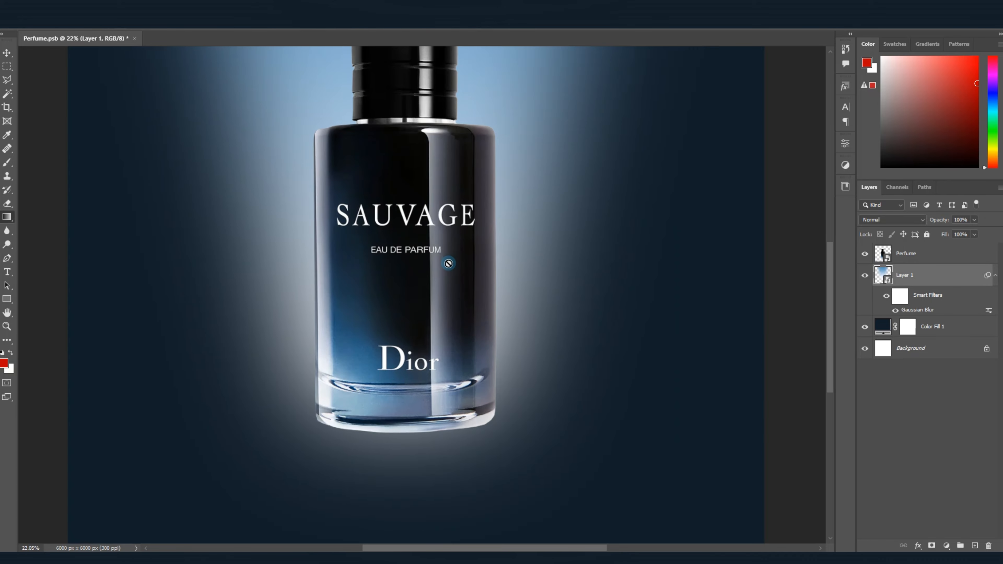
scroll(448, 263, "up", 1)
left_click(921, 255)
left_click_drag(922, 253, 922, 264, "alt")
scroll(531, 247, "down", 3)
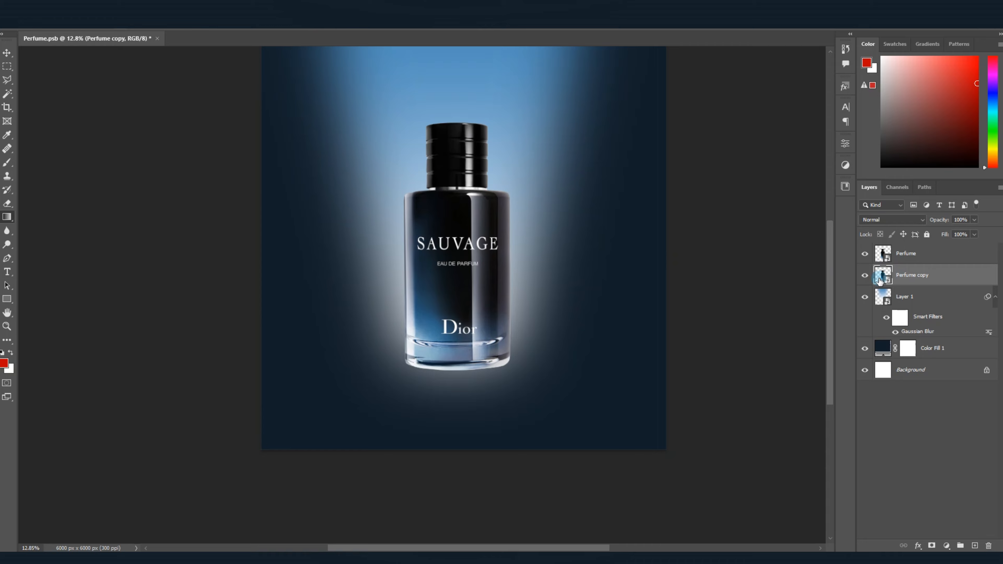
key("ctrl+t")
right_click(485, 234)
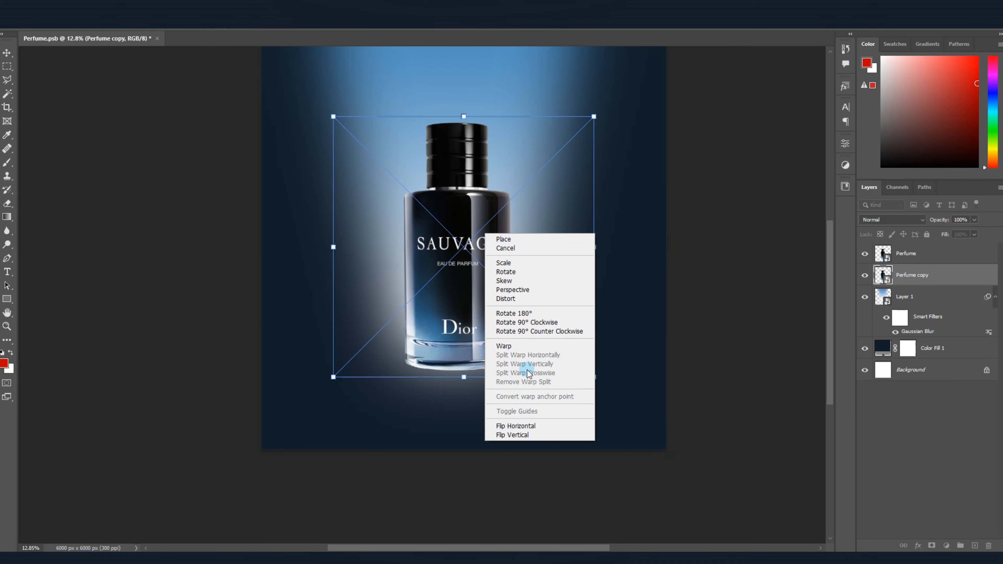
key("Escape")
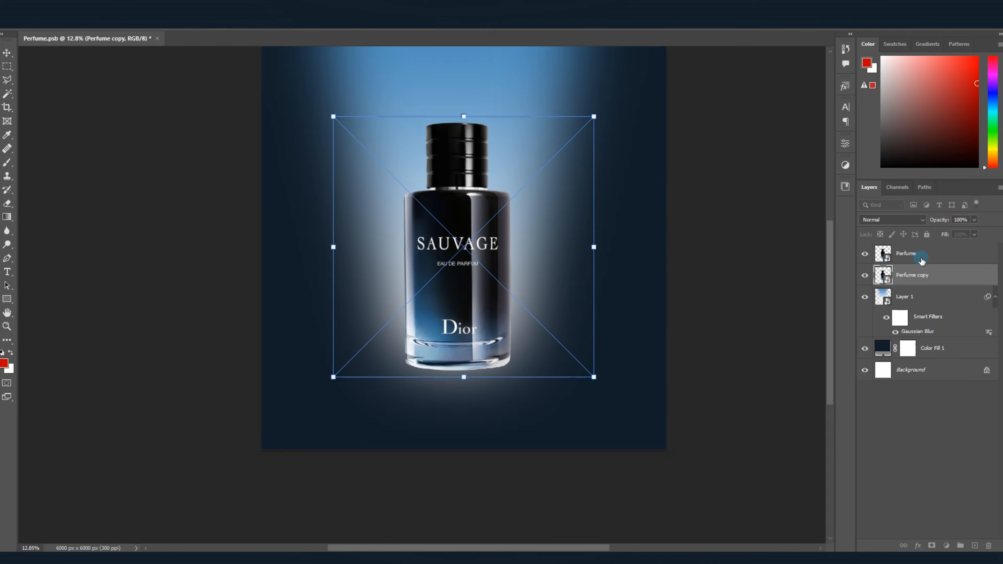
key("Escape")
Rasterize the Perfume copy layer and convert it back to a smart object.
right_click(928, 275)
left_click(847, 291)
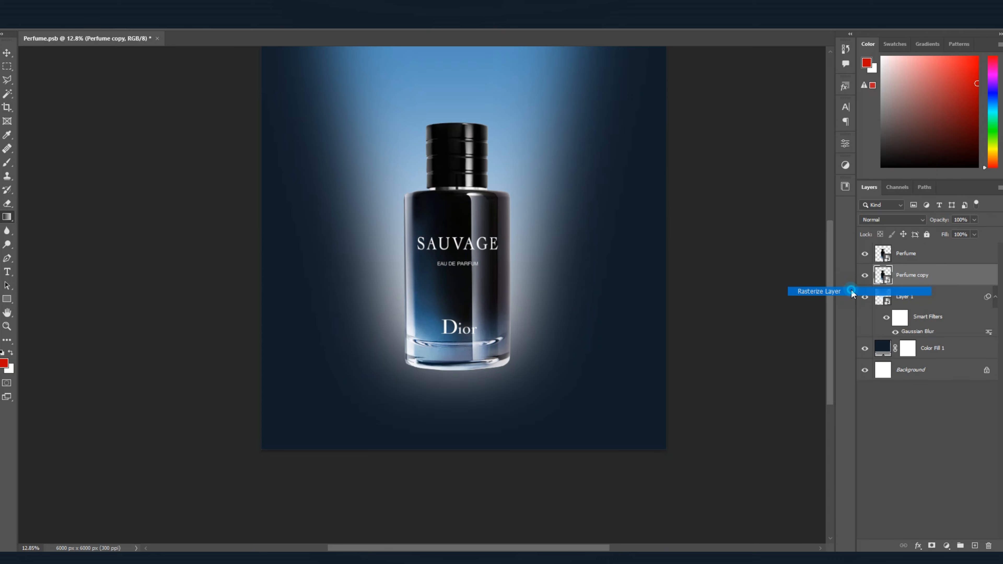
right_click(940, 275)
left_click(851, 254)
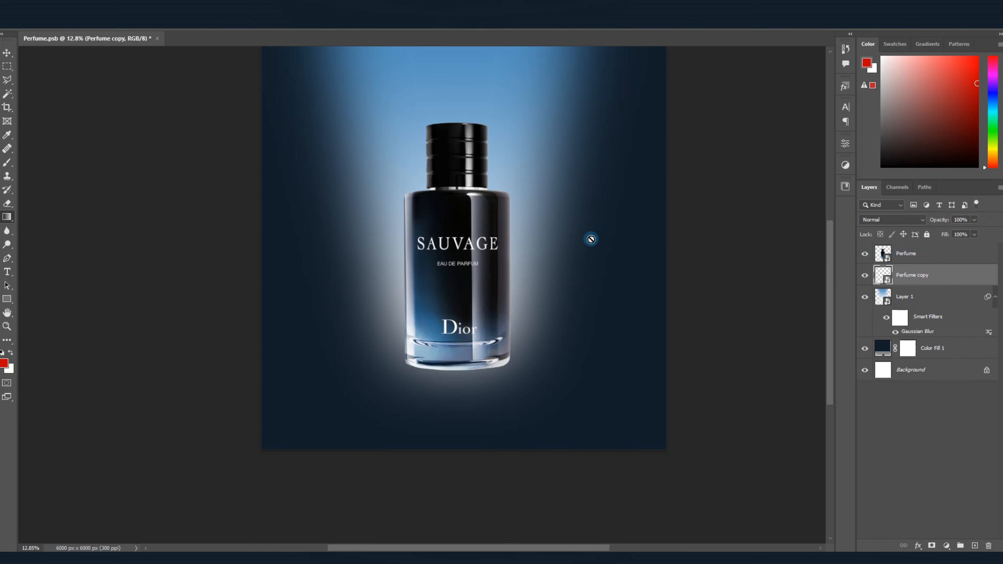
Flip the bottle copy vertically and move it directly below the original bottle as a reflection.
key("ctrl+t")
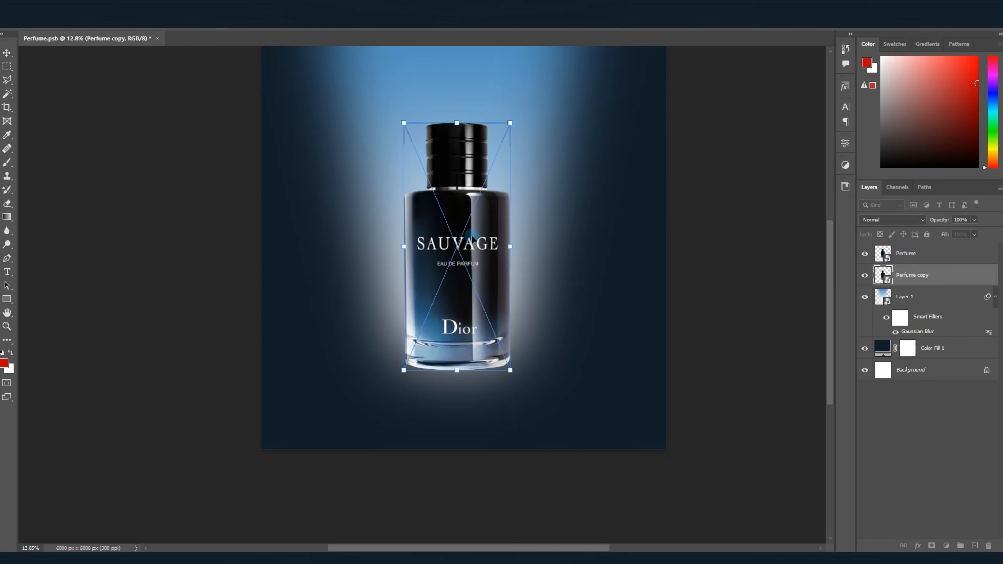
right_click(473, 252)
left_click(513, 452)
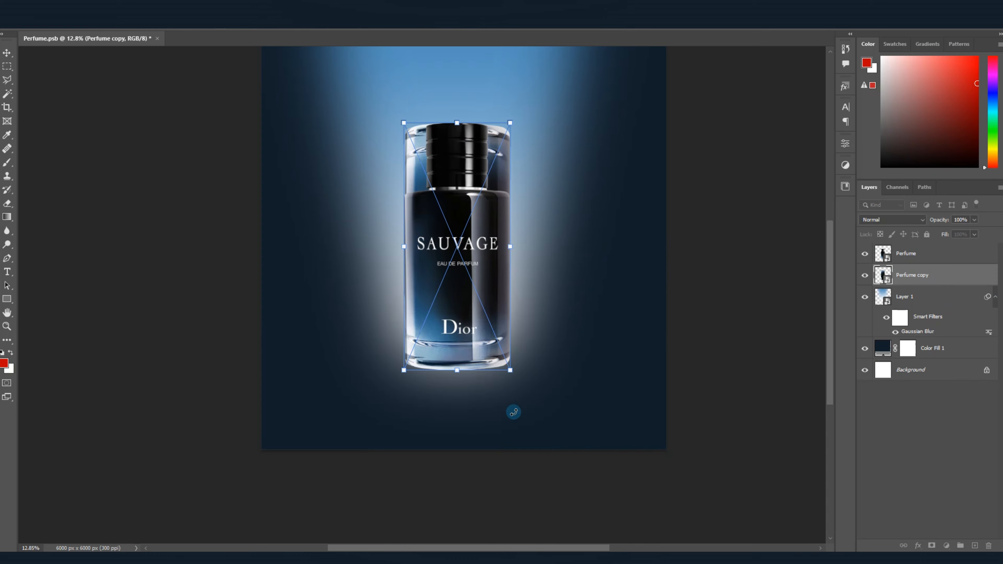
left_click_drag(485, 152, 482, 398)
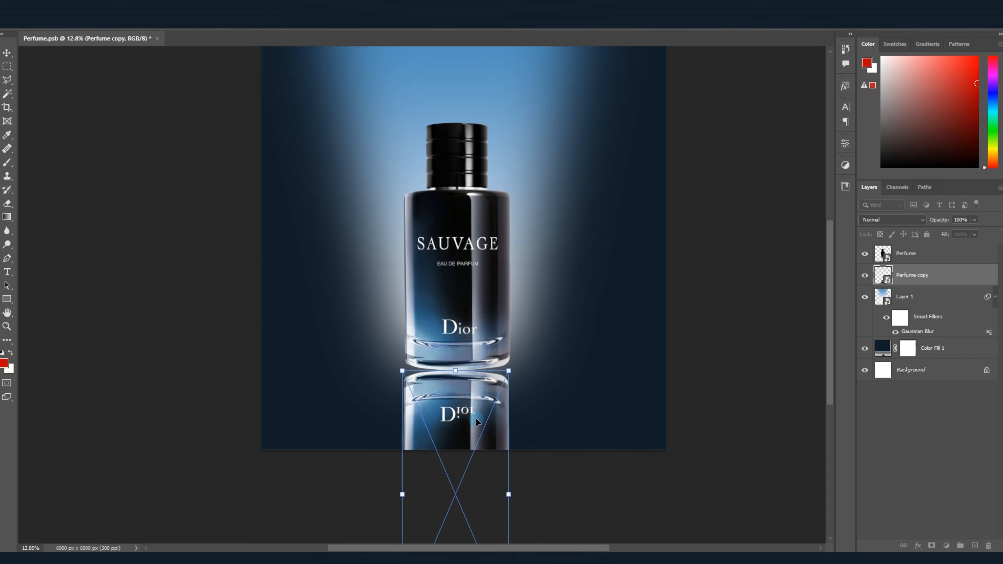
Shorten the flipped copy vertically and align its upper edge with the original bottle's base.
left_click_drag(456, 371, 457, 394)
mouse_move(461, 411)
left_mouse_down()
mouse_move(456, 373)
mouse_move(456, 402)
left_mouse_up()
mouse_move(461, 409)
left_mouse_down()
mouse_move(461, 380)
mouse_move(456, 392)
left_mouse_up()
left_click_drag(463, 408, 464, 383)
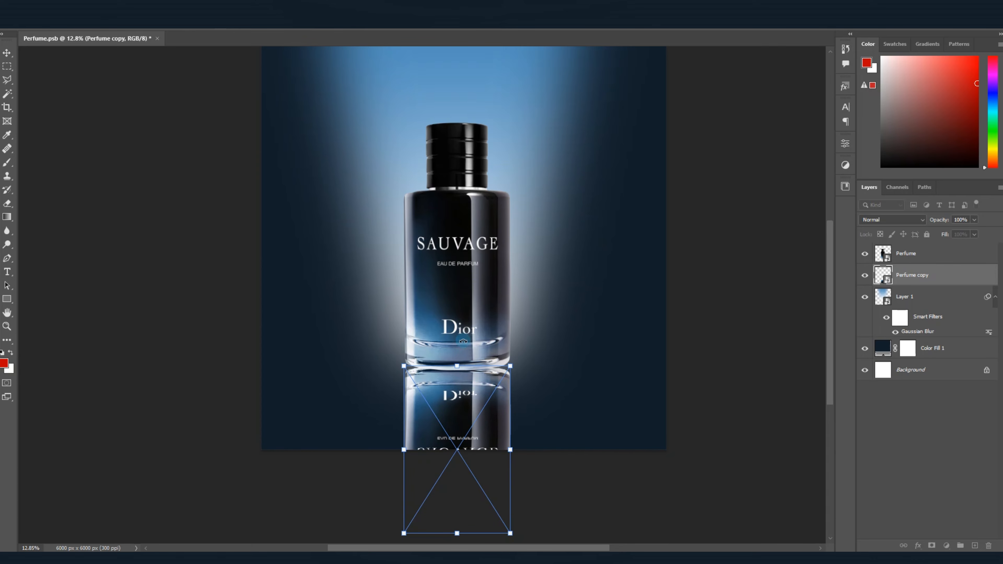
key("Return")
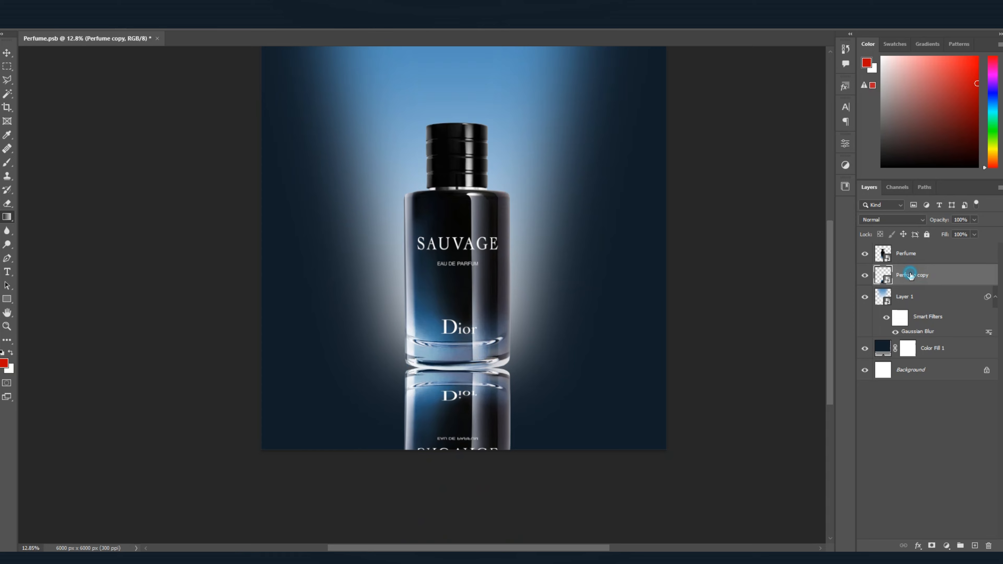
Add a layer mask to Perfume copy and paint black with a large soft brush to fade out the reflection's lower part.
left_click(933, 545)
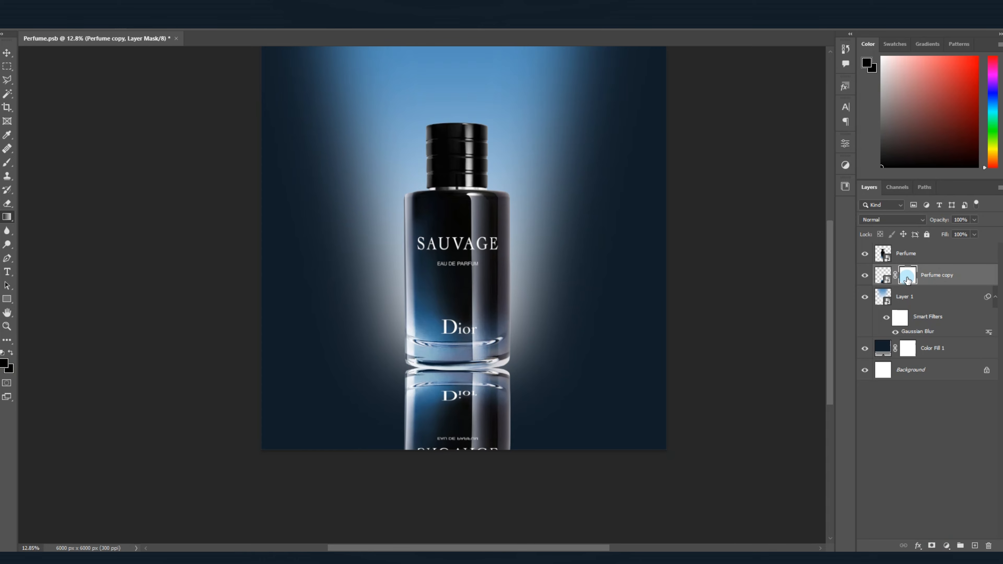
key("b")
mouse_move(611, 328)
left_mouse_down()
mouse_move(656, 336)
mouse_move(638, 336)
mouse_move(628, 315)
mouse_move(620, 354)
mouse_move(618, 225)
left_mouse_up()
scroll(482, 235, "down", 1)
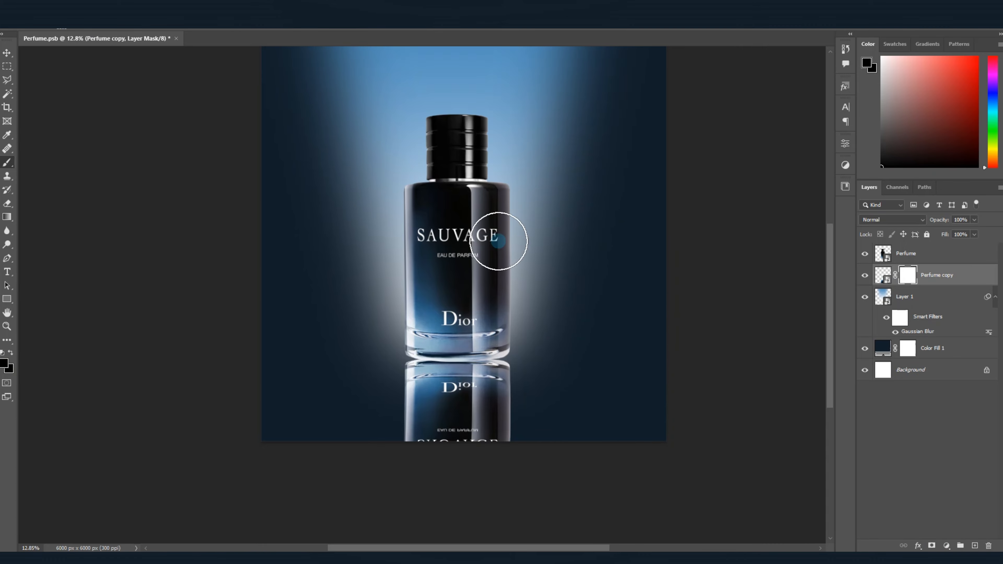
scroll(473, 197, "down", 1)
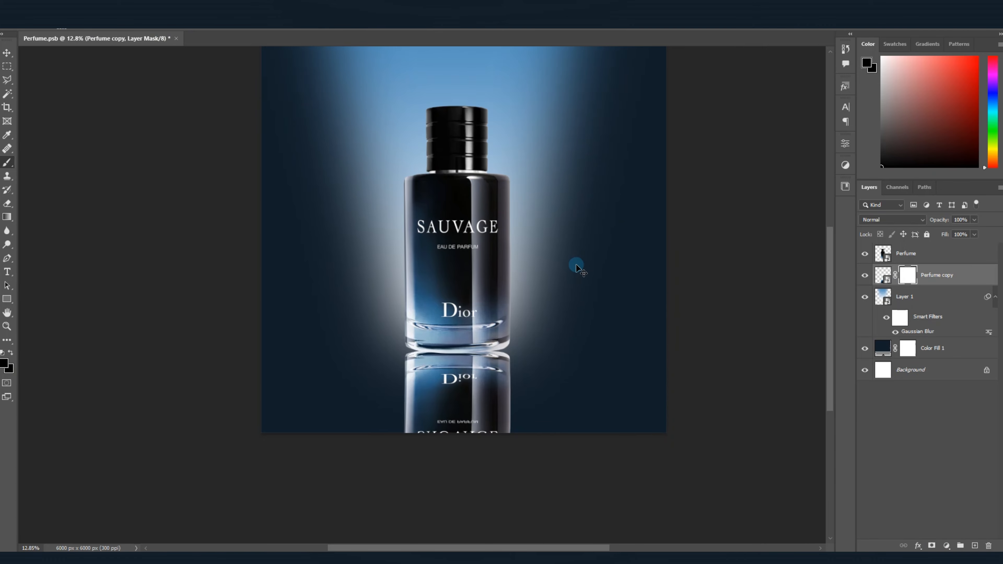
key("ctrl+0")
scroll(640, 264, "down", 5)
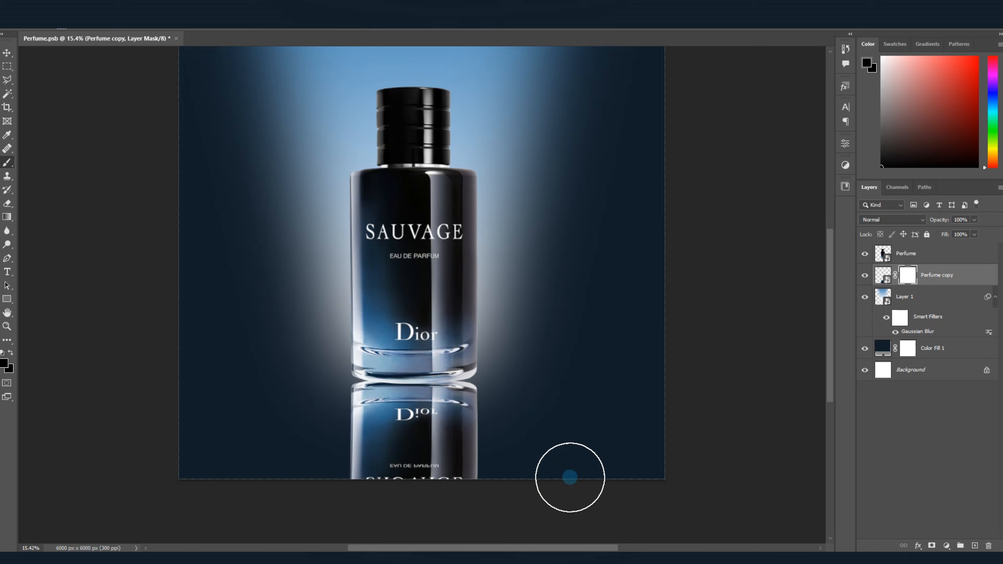
left_click_drag(577, 455, 584, 458)
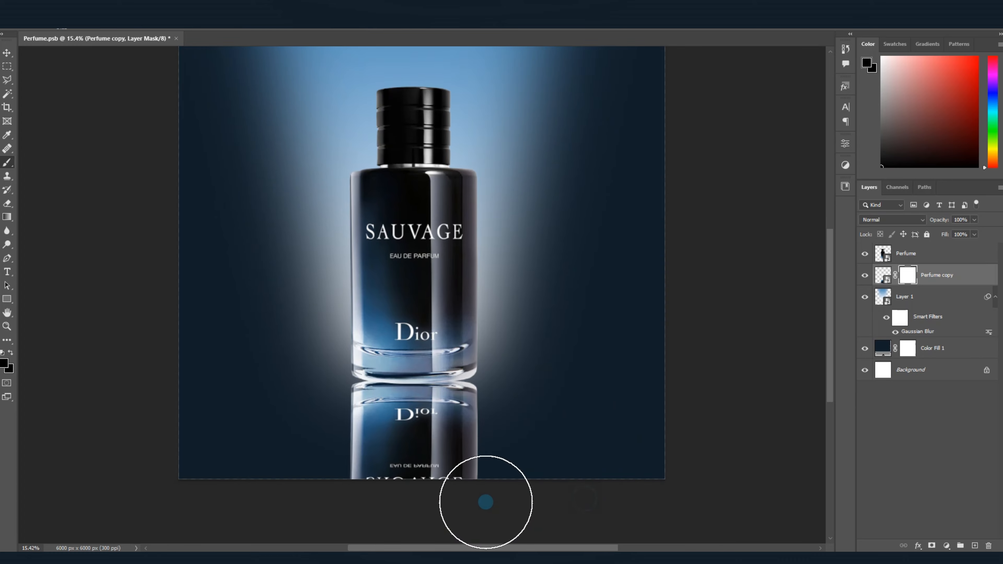
mouse_move(552, 494)
left_mouse_down()
mouse_move(633, 485)
mouse_move(239, 484)
mouse_move(661, 493)
mouse_move(203, 494)
mouse_move(235, 472)
mouse_move(621, 464)
mouse_move(234, 447)
left_mouse_up()
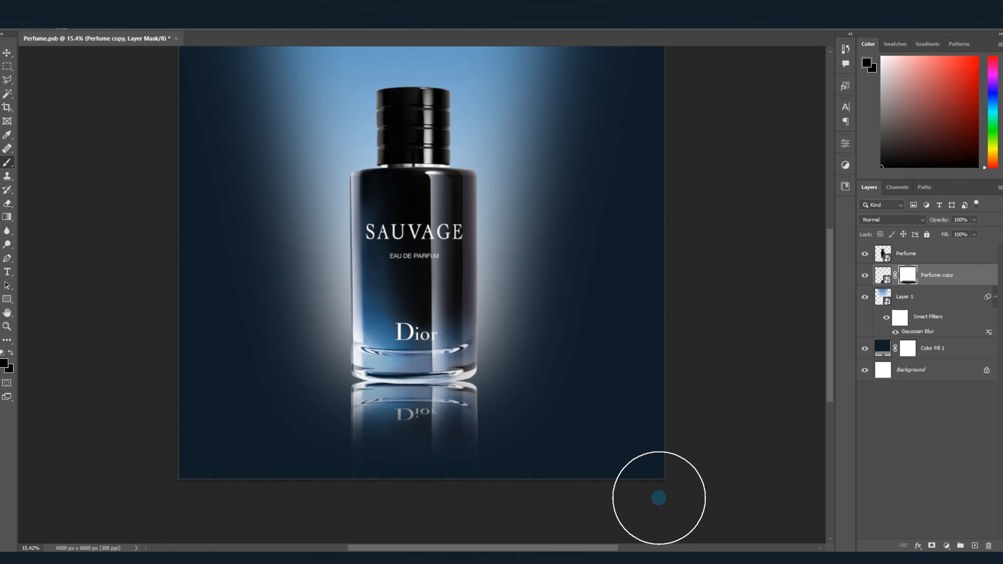
scroll(438, 443, "up", 3)
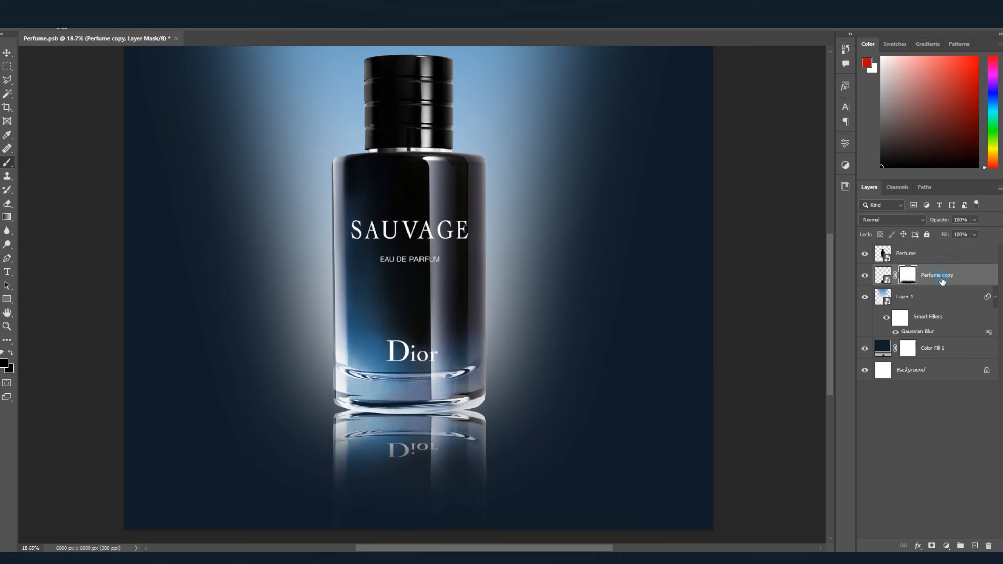
Add a new layer above Perfume copy and set up a flattened elliptical soft brush in dark navy.
left_click(974, 546)
right_click(177, 128)
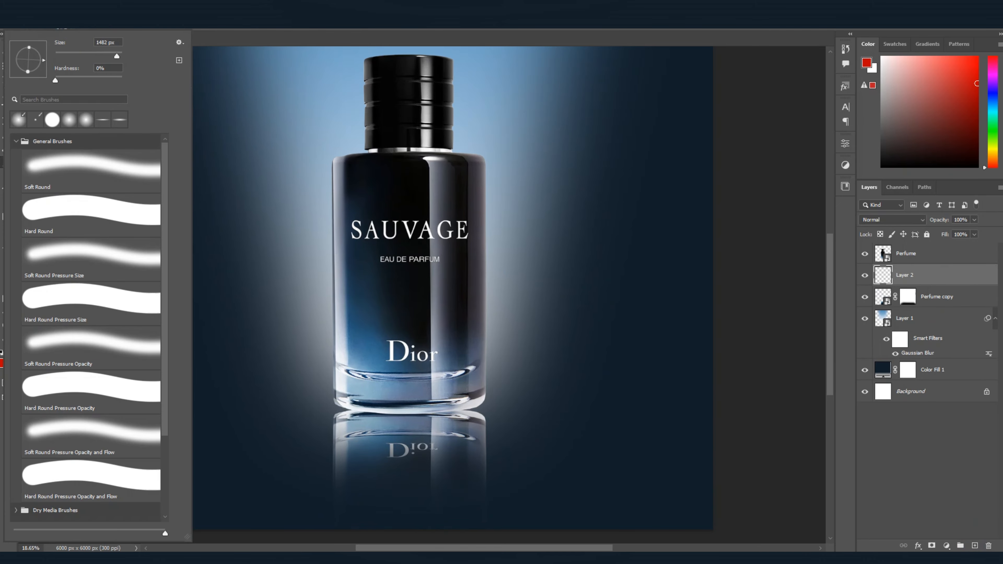
left_click(105, 119)
left_click(411, 32)
left_click_drag(417, 331, 454, 339)
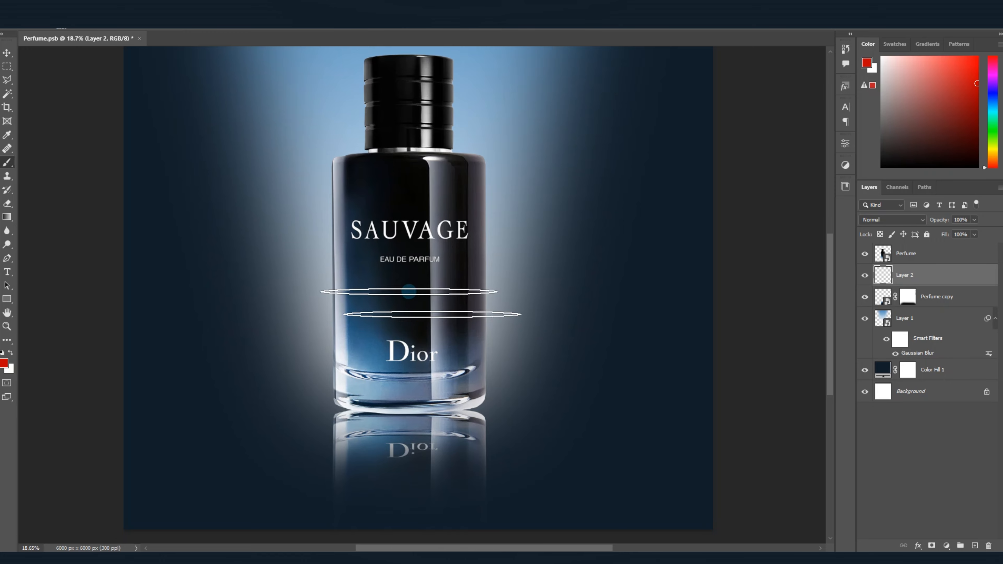
key("d")
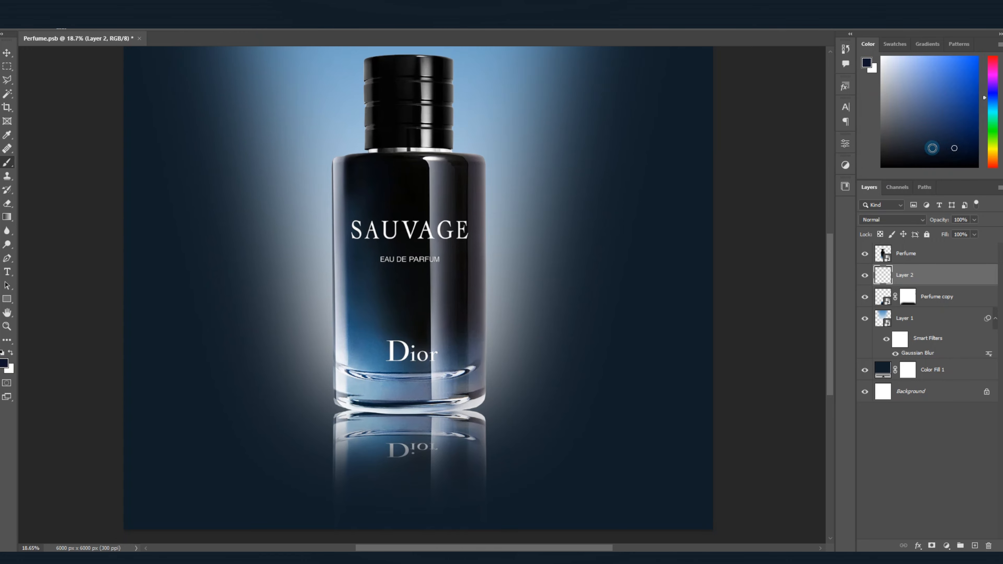
left_click(912, 143)
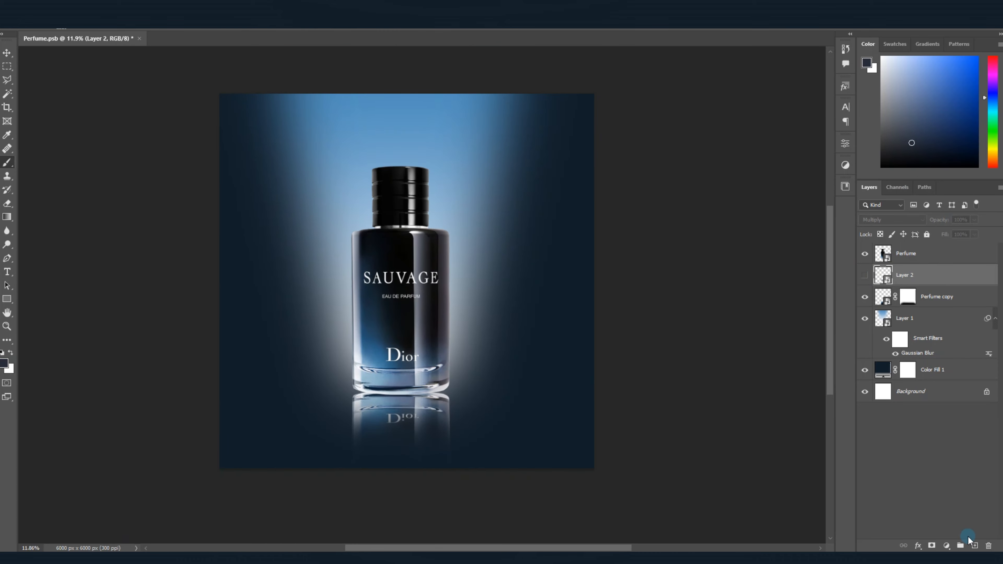
Add a new layer directly beneath Perfume and paint a soft black contact shadow under the bottle's base with the flat elliptical brush.
left_click(974, 545)
right_click(513, 219)
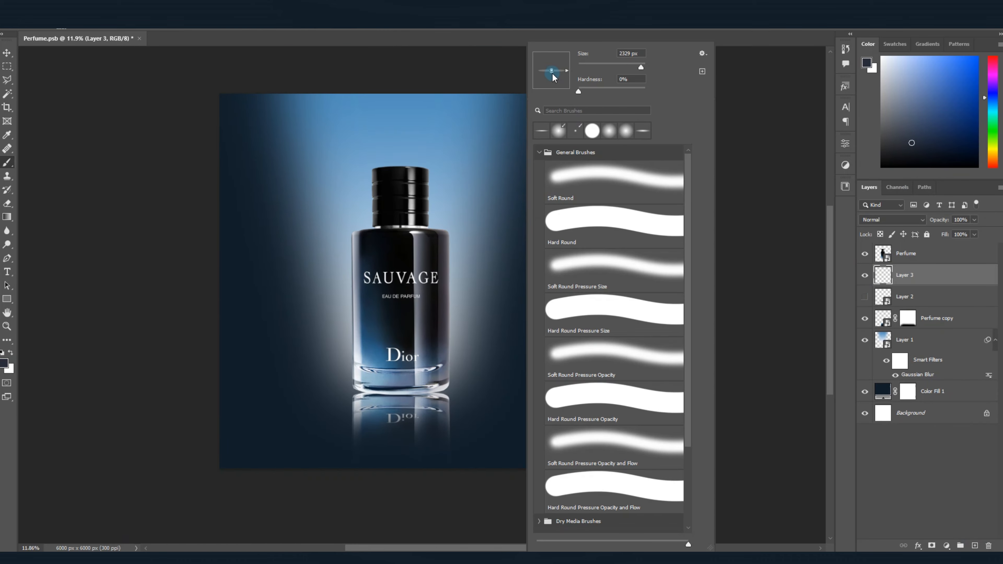
left_click(646, 30)
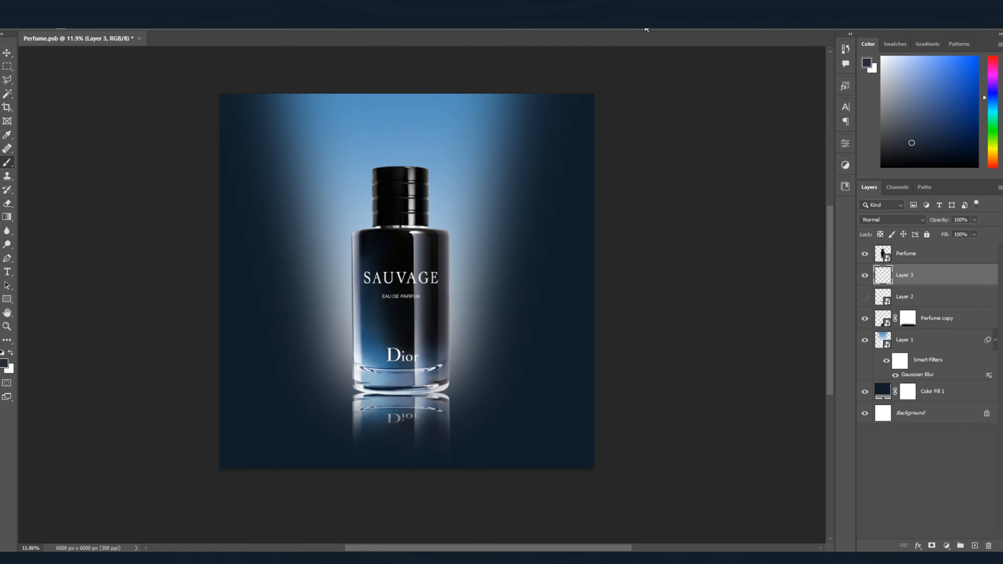
left_click_drag(904, 148, 880, 168)
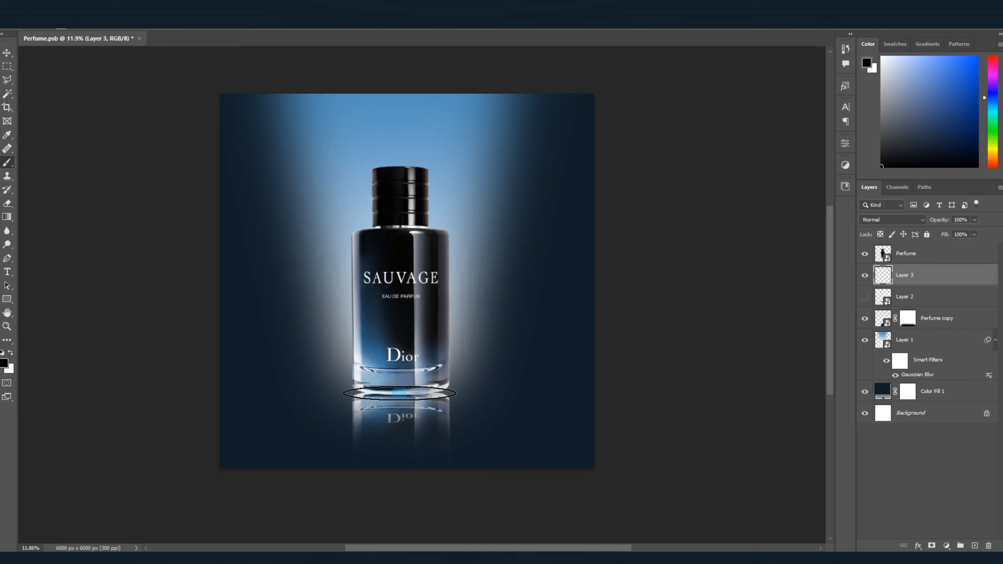
right_click(403, 392, "alt")
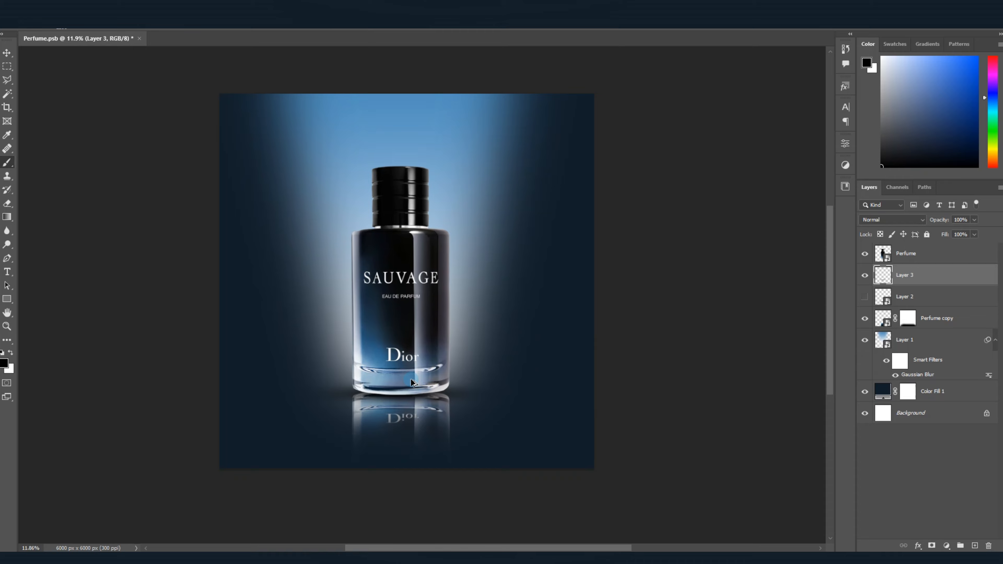
Darken the contact shadow right beneath the bottle's base with extra dabs of black.
scroll(408, 391, "up", 2)
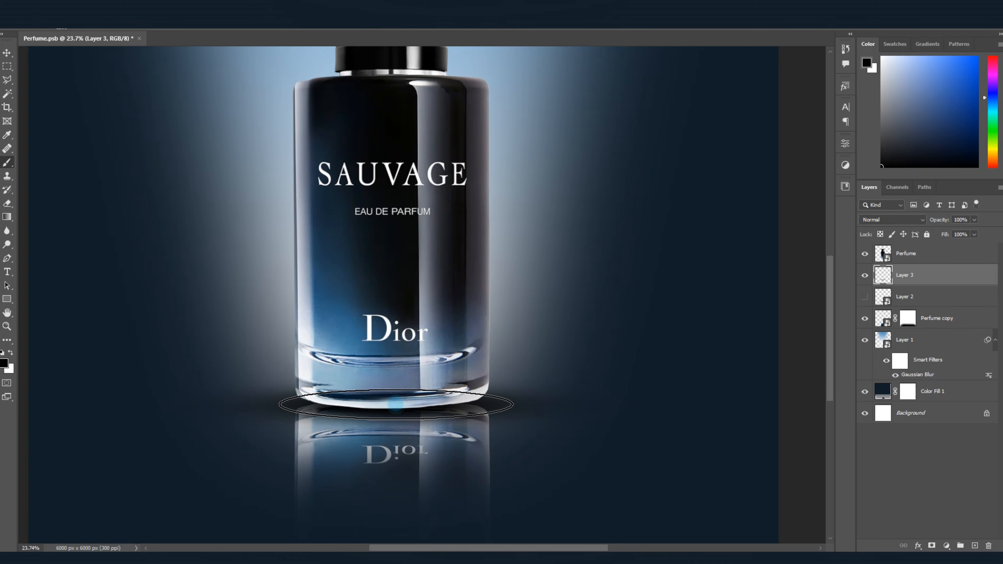
scroll(402, 325, "down", 2)
scroll(381, 392, "up", 2)
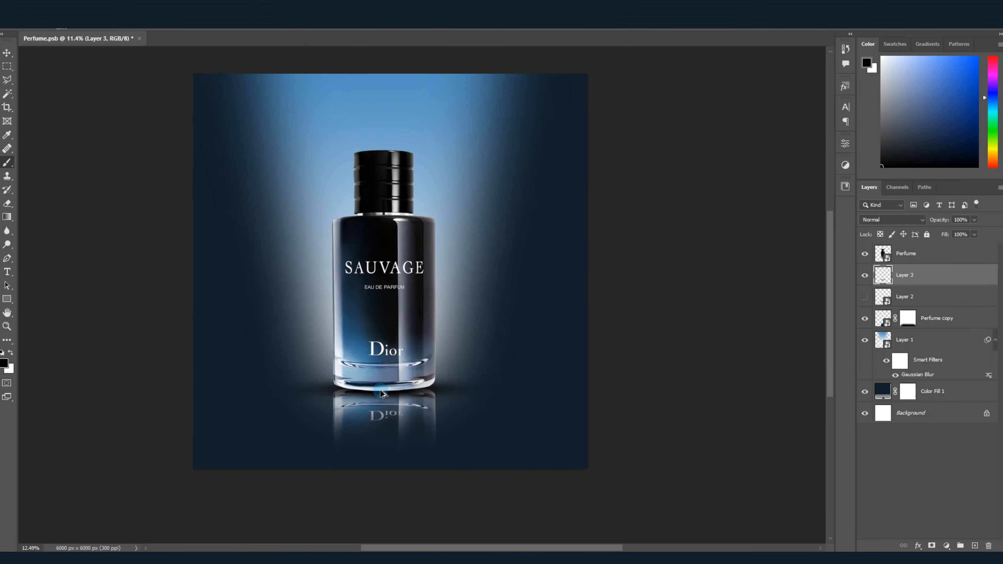
left_click(382, 394)
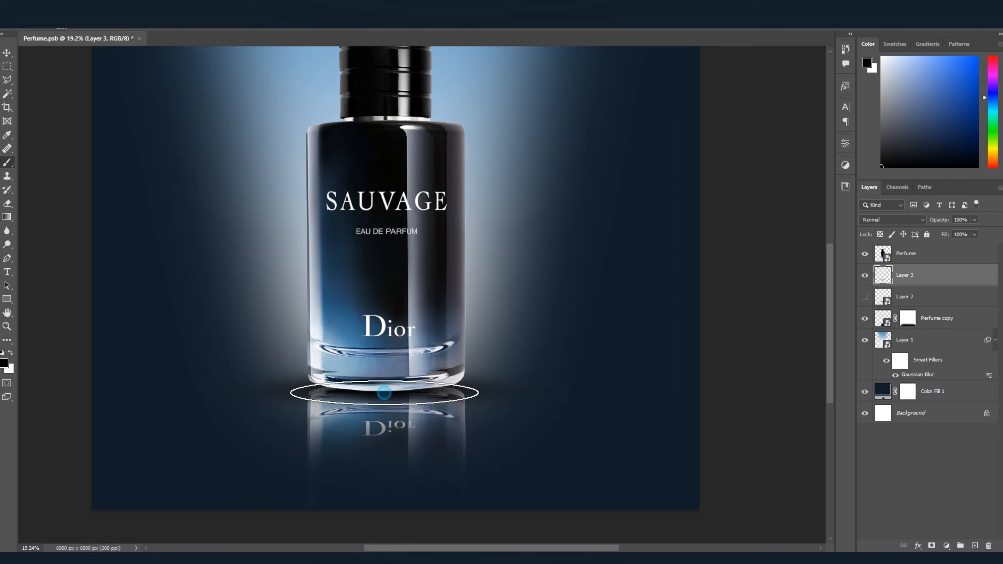
left_click(384, 393)
left_click(384, 393)
scroll(456, 325, "down", 2)
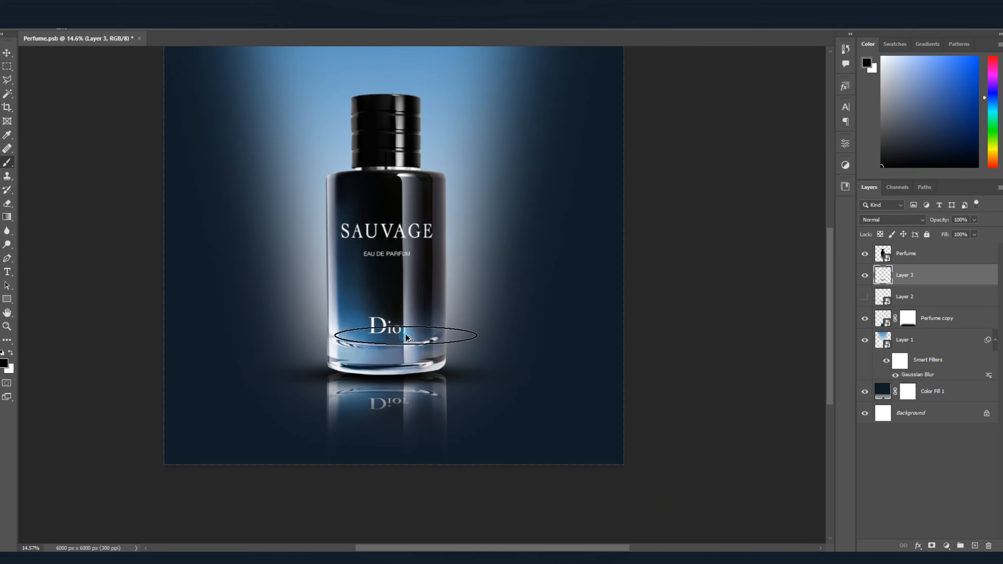
scroll(414, 391, "up", 3)
scroll(395, 383, "down", 3)
Duplicate the Perfume layer beneath the original and apply a black Color Overlay at 100% opacity to the duplicate.
left_click(914, 259)
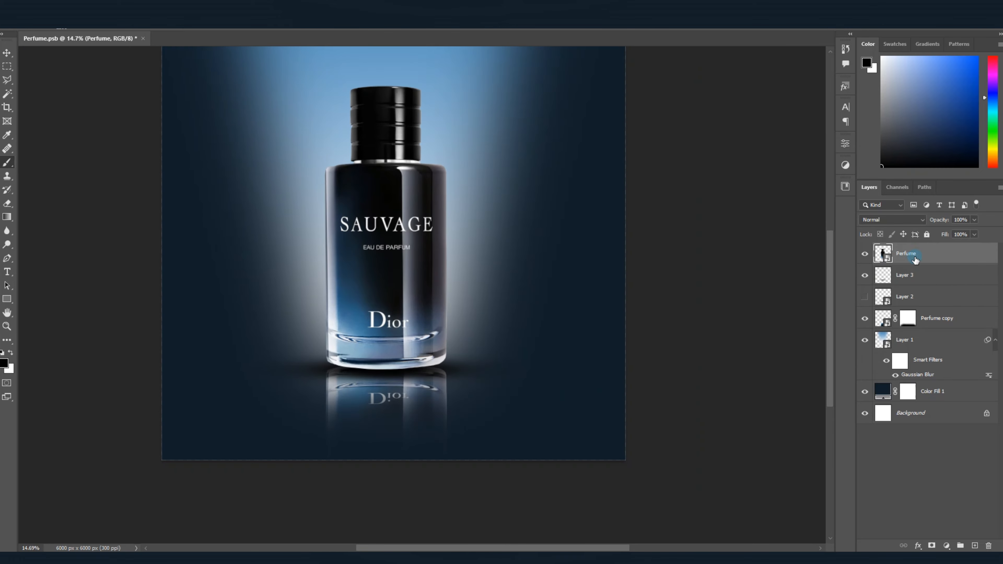
left_click_drag(921, 263, 925, 281, "alt")
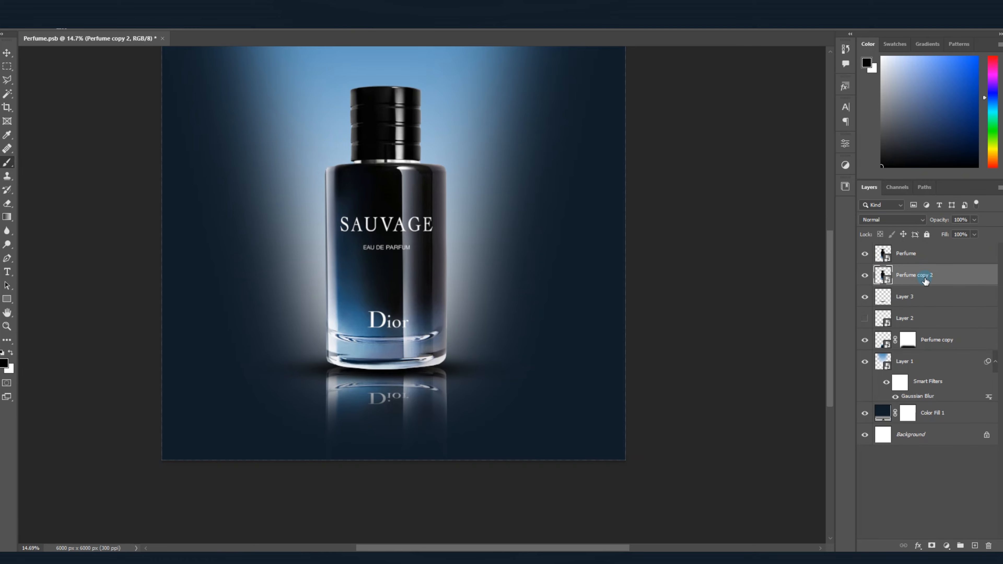
left_click(917, 545)
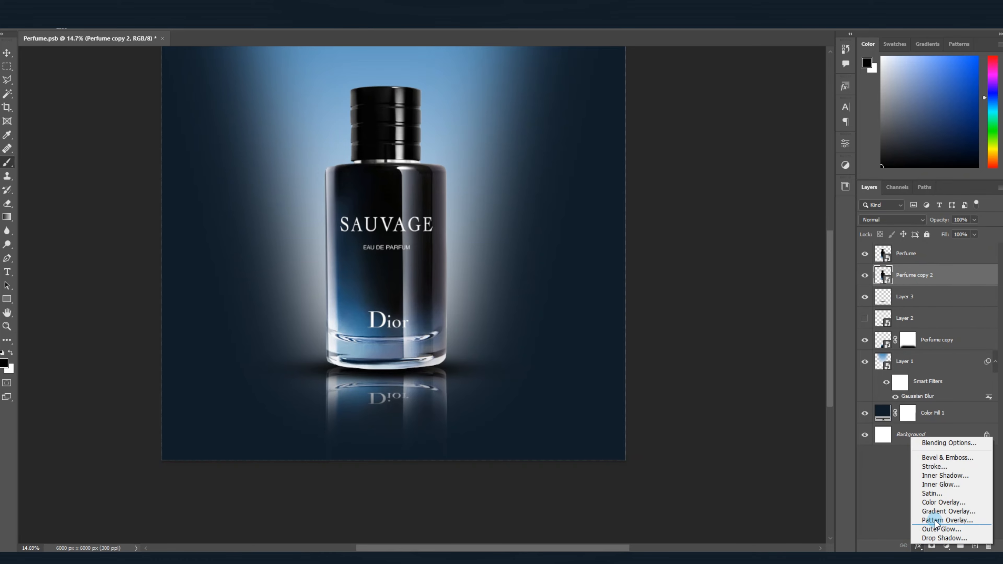
left_click(943, 501)
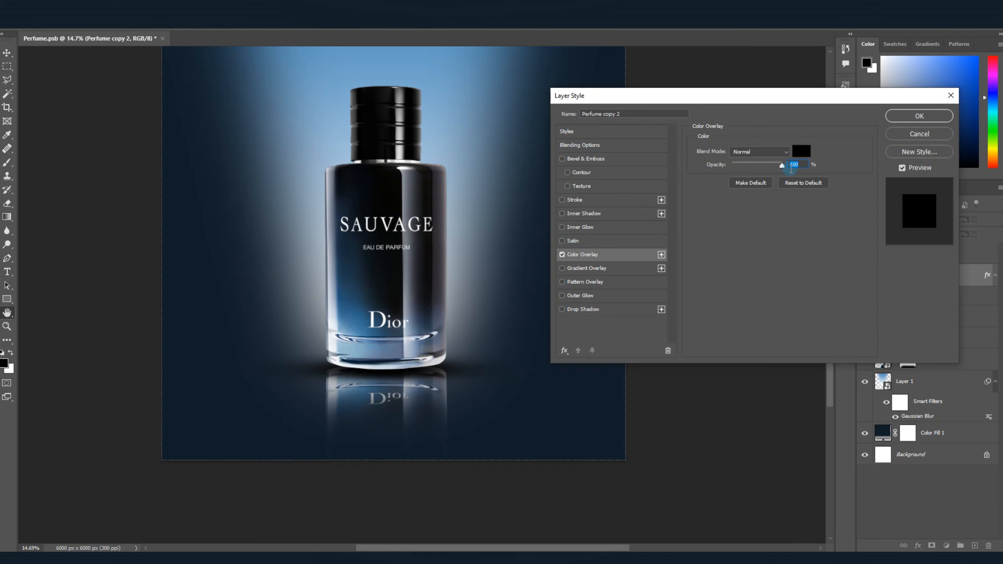
left_click(904, 117)
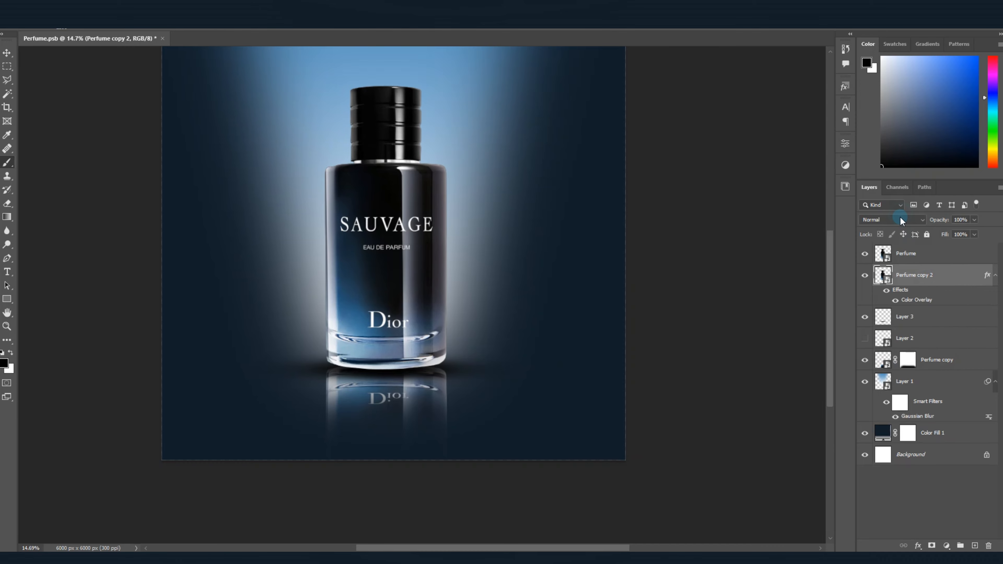
Set Perfume copy 2 to the Multiply blend mode at 48% opacity.
left_click(902, 221)
left_click(898, 258)
left_click_drag(918, 223, 915, 224)
Apply a Gaussian Blur to Perfume copy 2 to soften the black silhouette around the bottle.
left_click(140, 20)
mouse_move(150, 137)
left_click(296, 181)
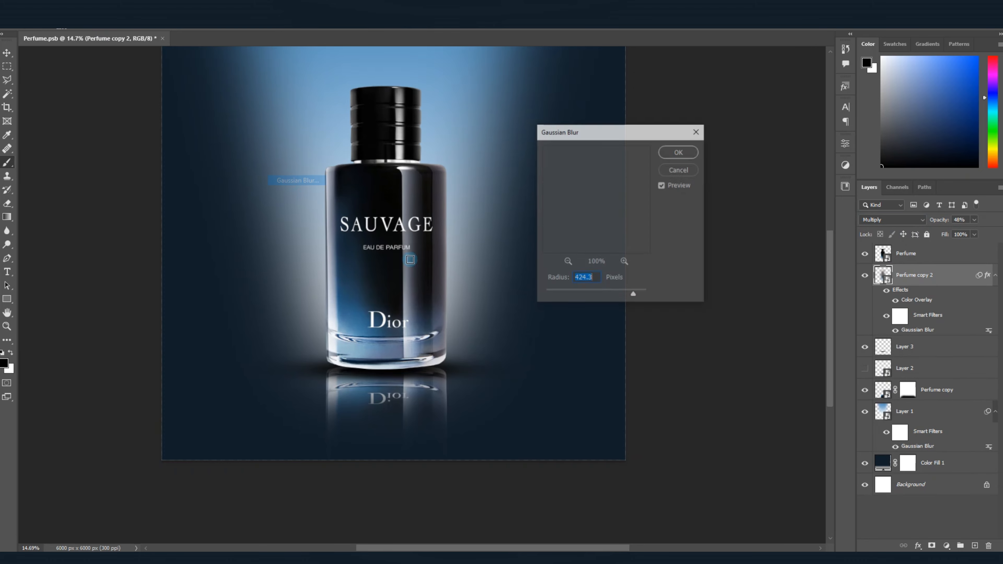
mouse_move(618, 294)
left_mouse_down()
mouse_move(604, 296)
mouse_move(616, 294)
left_mouse_up()
left_click(679, 152)
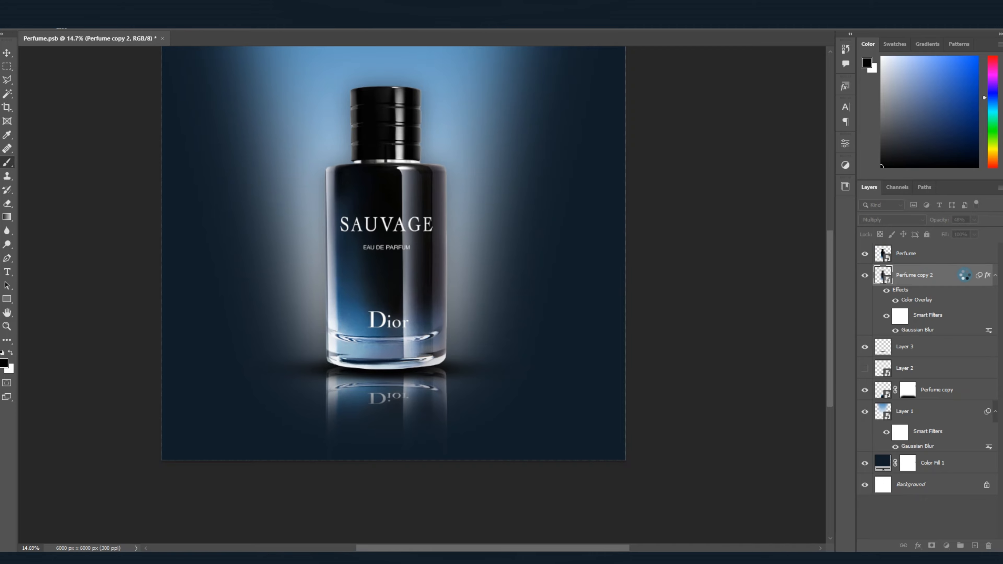
Convert Perfume copy 2 to a smart object, rasterize it and convert it back to a smart object.
right_click(950, 275)
left_click(844, 196)
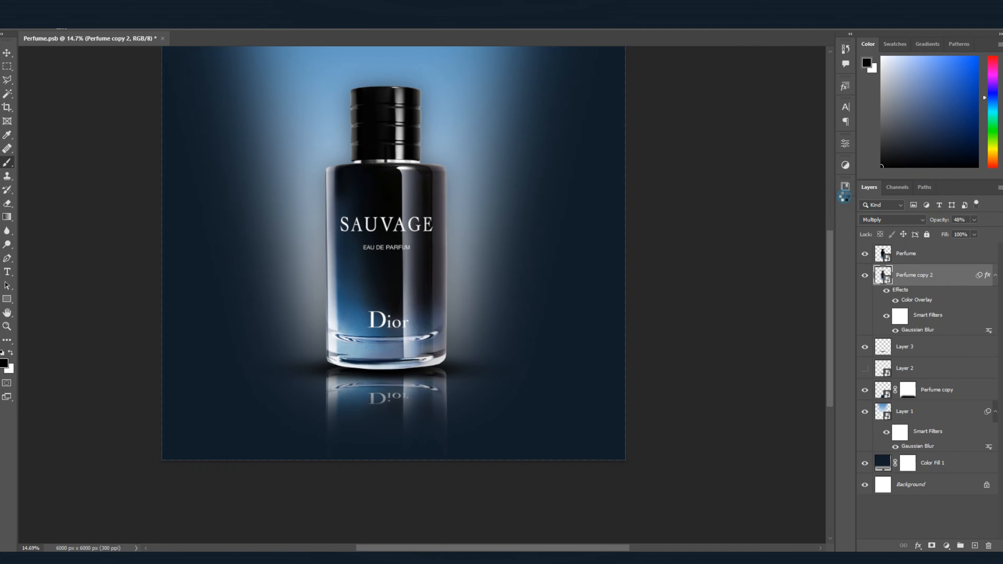
right_click(941, 276)
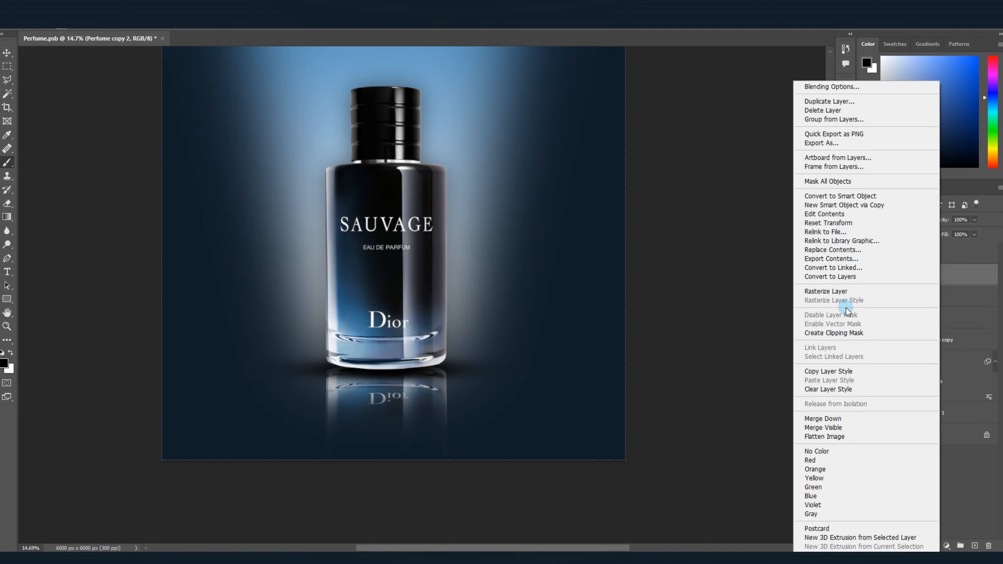
left_click(846, 294)
right_click(949, 274)
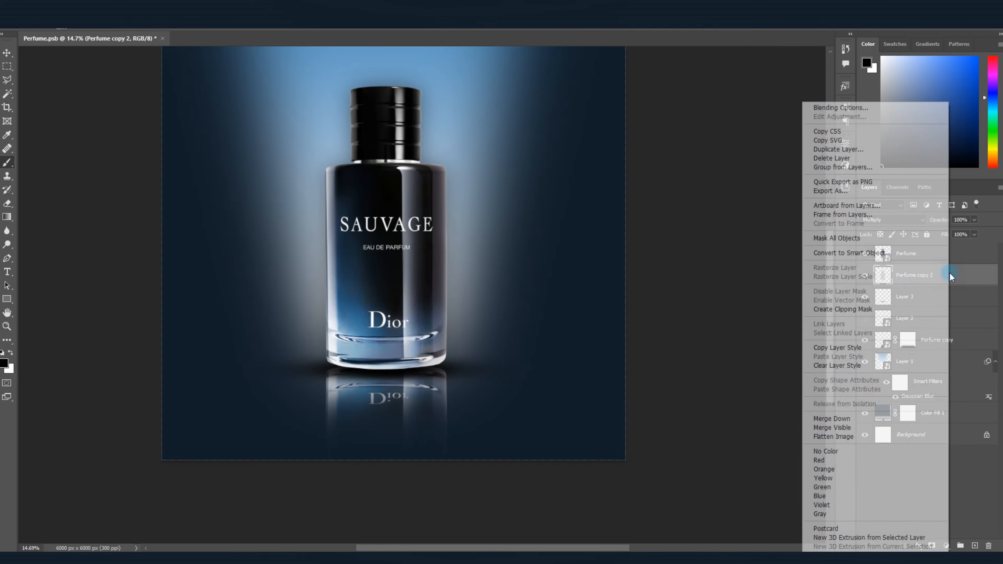
left_click(874, 252)
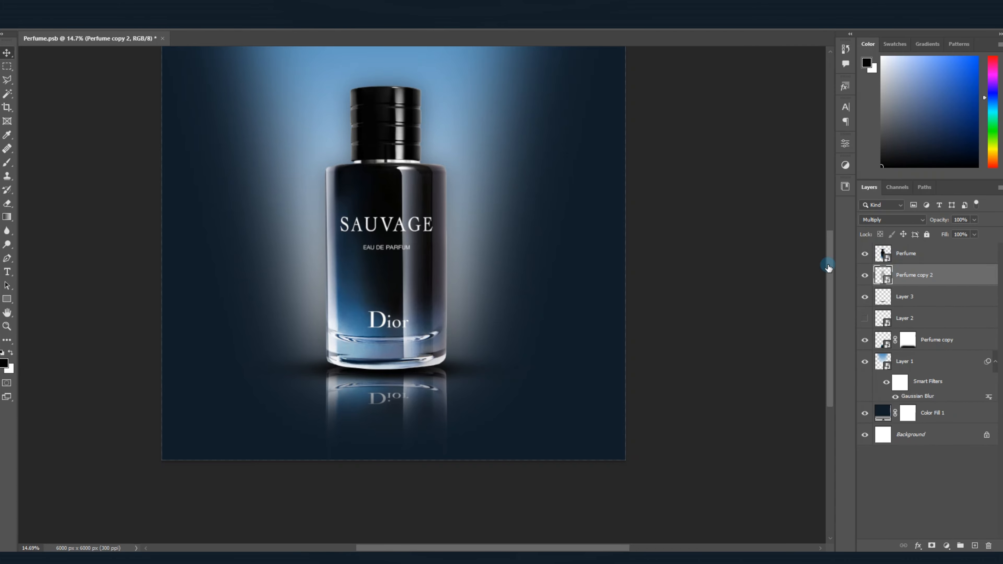
Flip the blurred silhouette of Perfume copy 2 vertically and move it down beneath the bottle as a cast shadow.
key("ctrl+t")
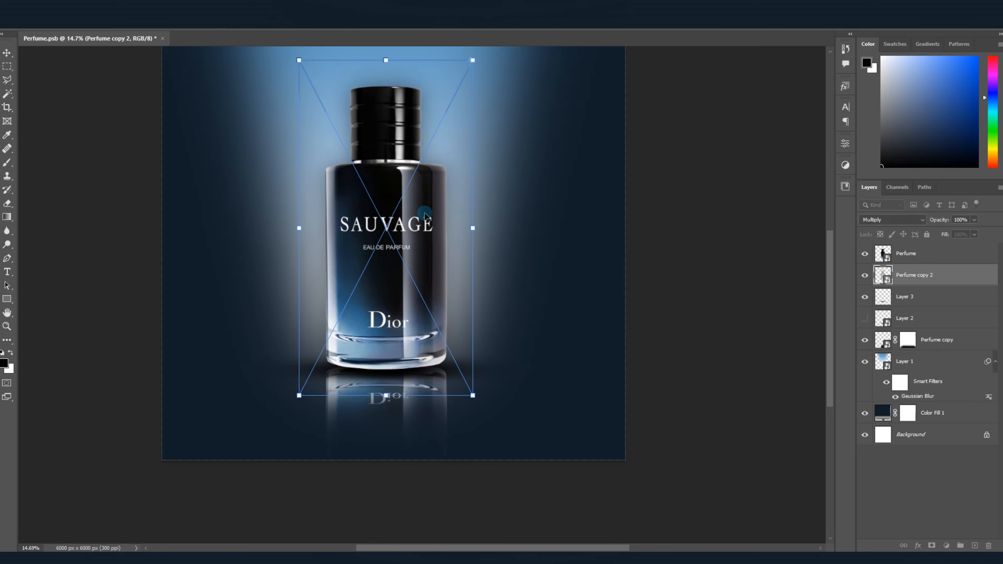
right_click(425, 215)
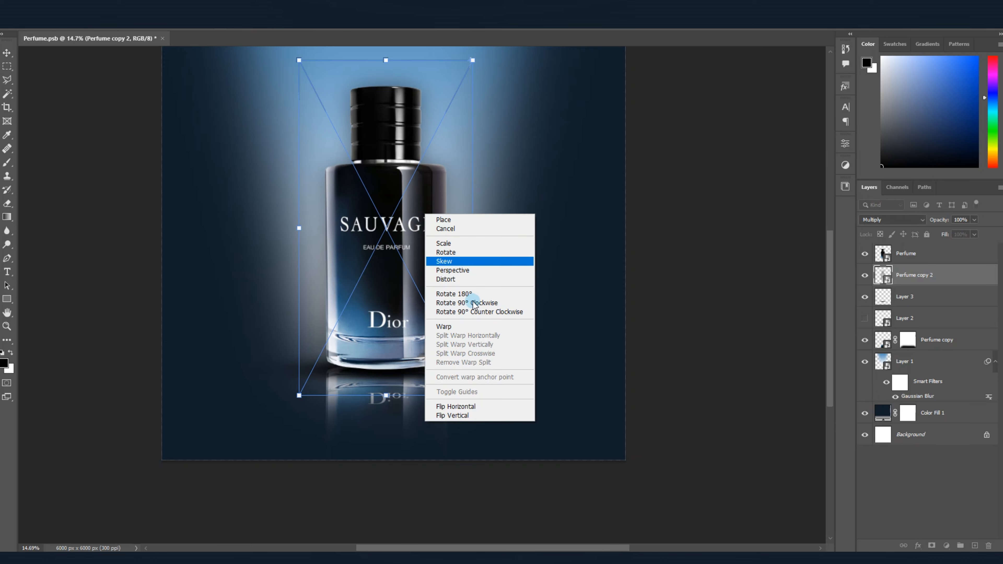
left_click(462, 416)
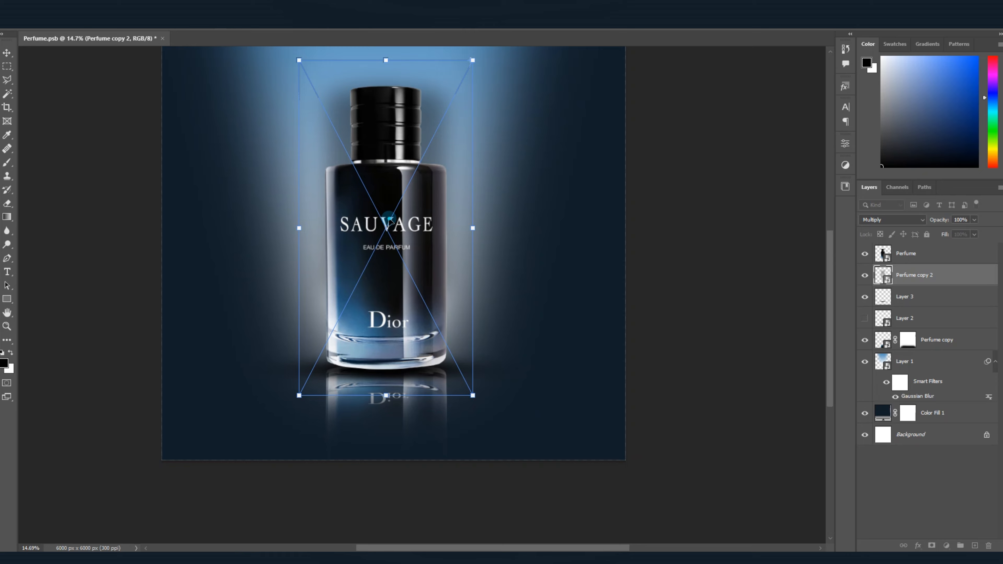
left_click_drag(389, 221, 389, 397)
scroll(403, 323, "down", 2)
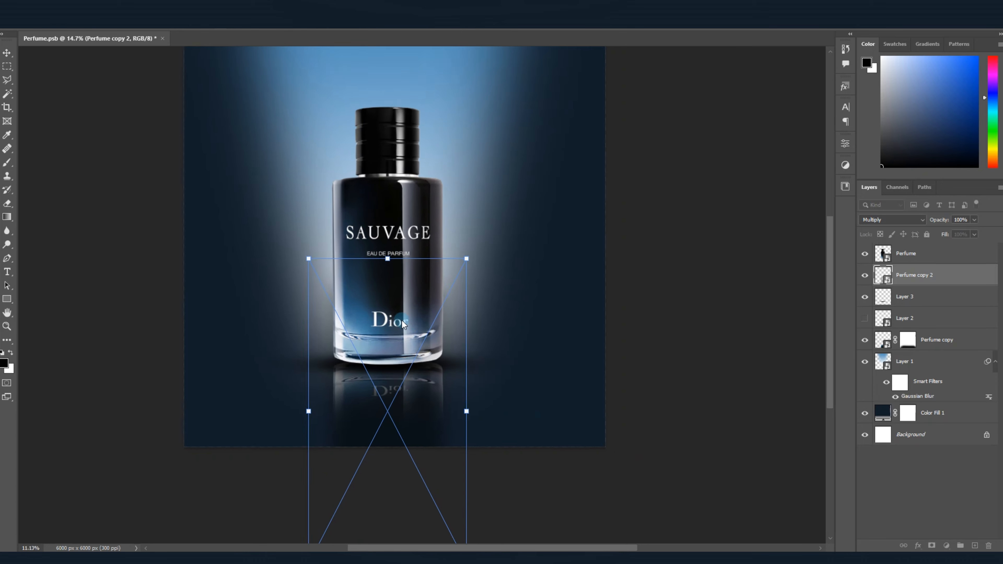
scroll(403, 323, "down", 2)
left_click_drag(392, 326, 392, 369)
Distort the flipped shadow, shortening it and spreading its lower corners outward.
right_click(397, 378)
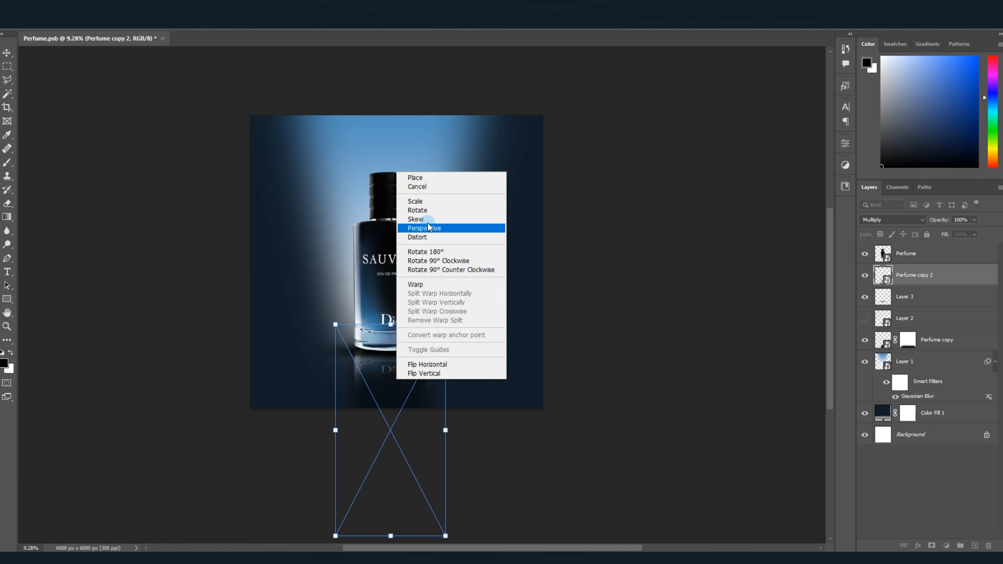
left_click(425, 237)
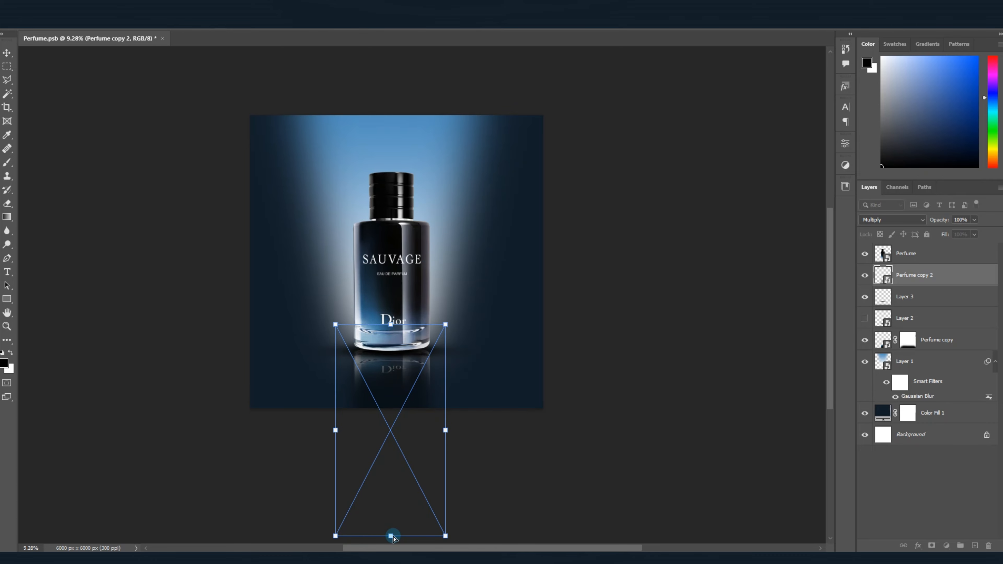
left_click_drag(393, 537, 492, 461)
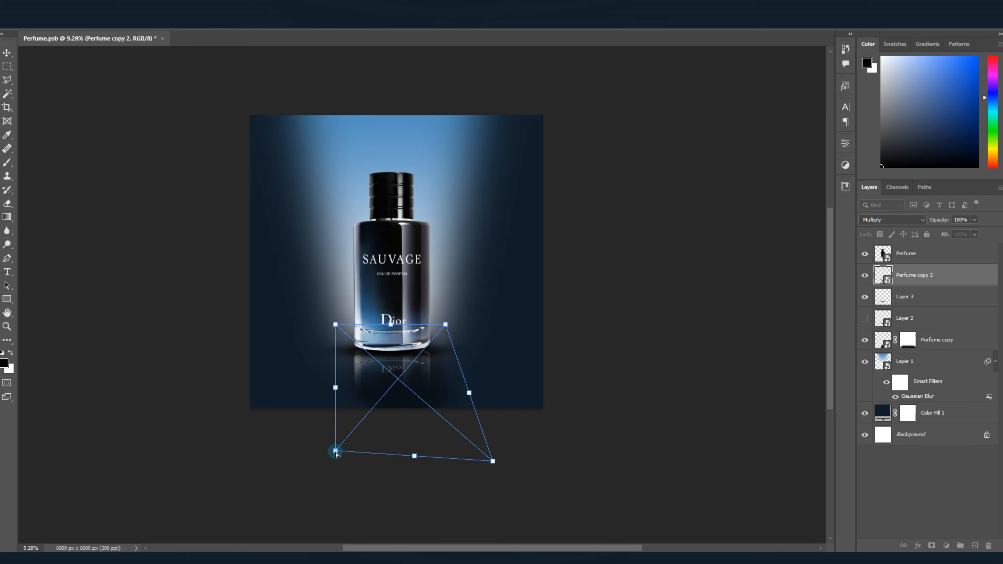
left_click_drag(335, 451, 297, 462)
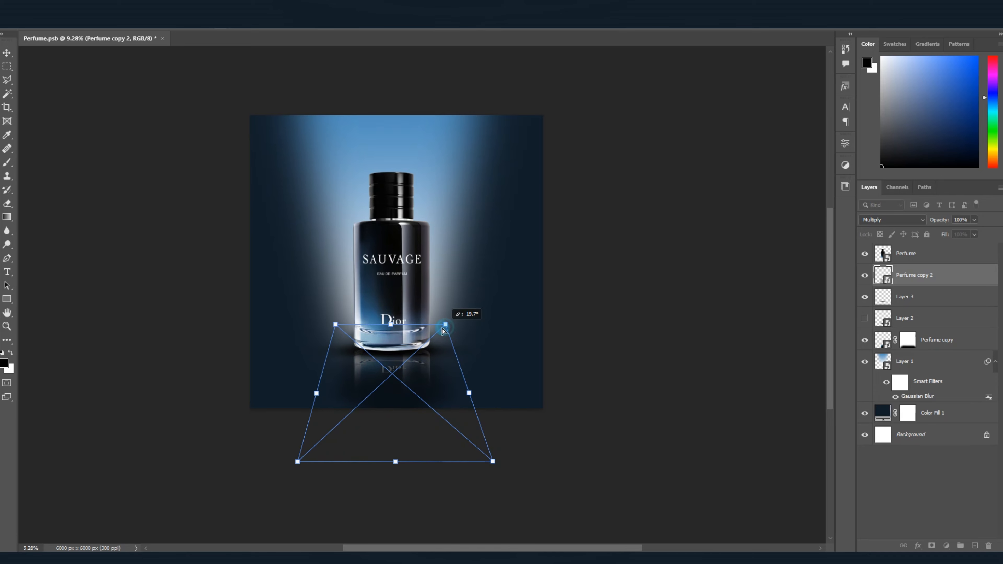
Narrow the shadow's upper edge to the bottle's width, widen its lower corners slightly more and apply the transform.
left_click_drag(443, 331, 438, 334)
left_click_drag(336, 326, 346, 324)
left_click_drag(405, 363, 404, 364)
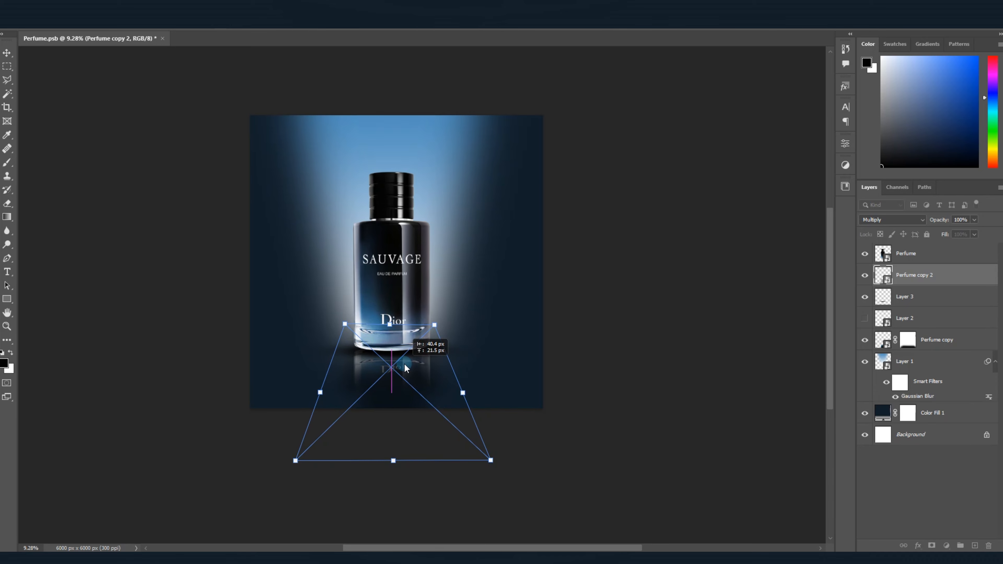
left_click_drag(396, 463, 394, 468)
left_click_drag(488, 468, 494, 467)
left_click_drag(296, 467, 287, 472)
left_click(515, 31)
Compare the image with and without the cast shadow, and move the shadow slightly further down below the bottle.
scroll(389, 381, "up", 2)
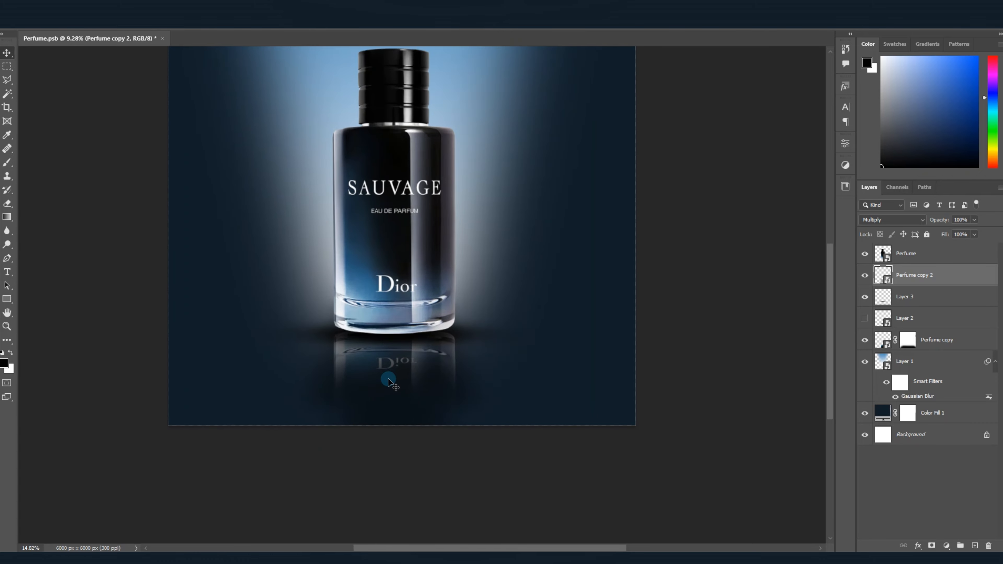
left_click(865, 276)
left_click(865, 275)
left_click(865, 276)
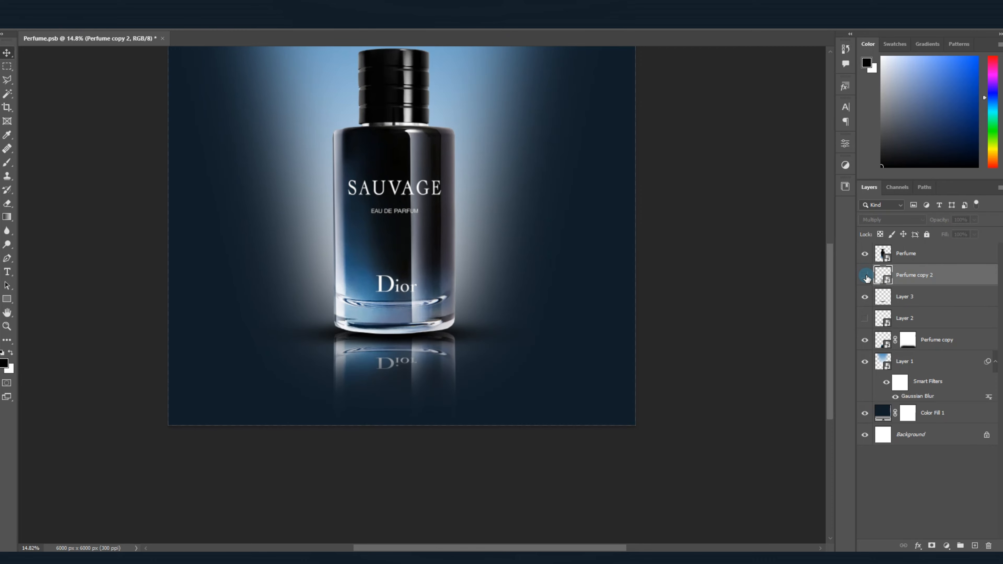
left_click(865, 276)
left_click_drag(396, 365, 397, 382)
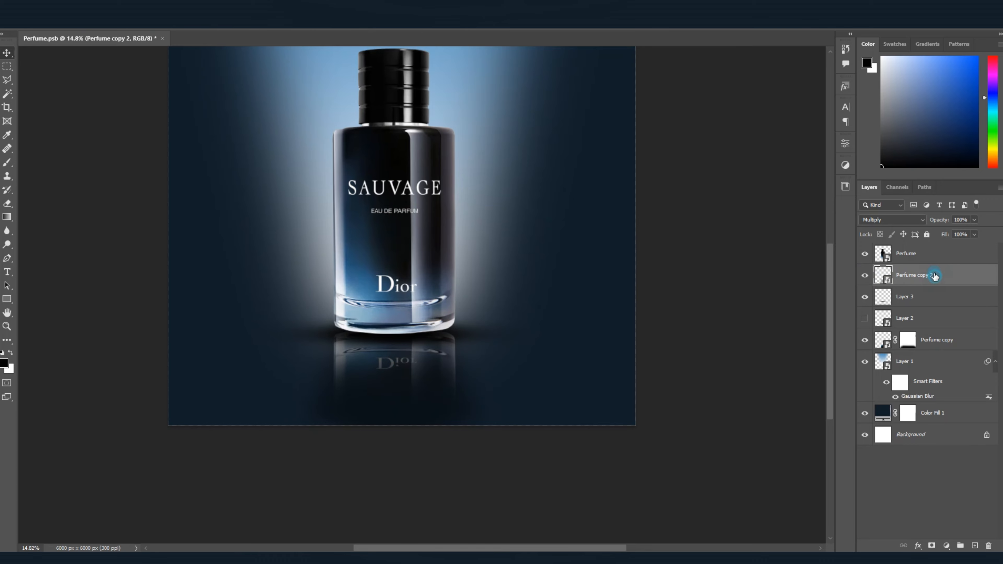
Add a layer mask to Perfume copy 2 and fade the cast shadow's lower end with a large soft black brush.
left_click(938, 548)
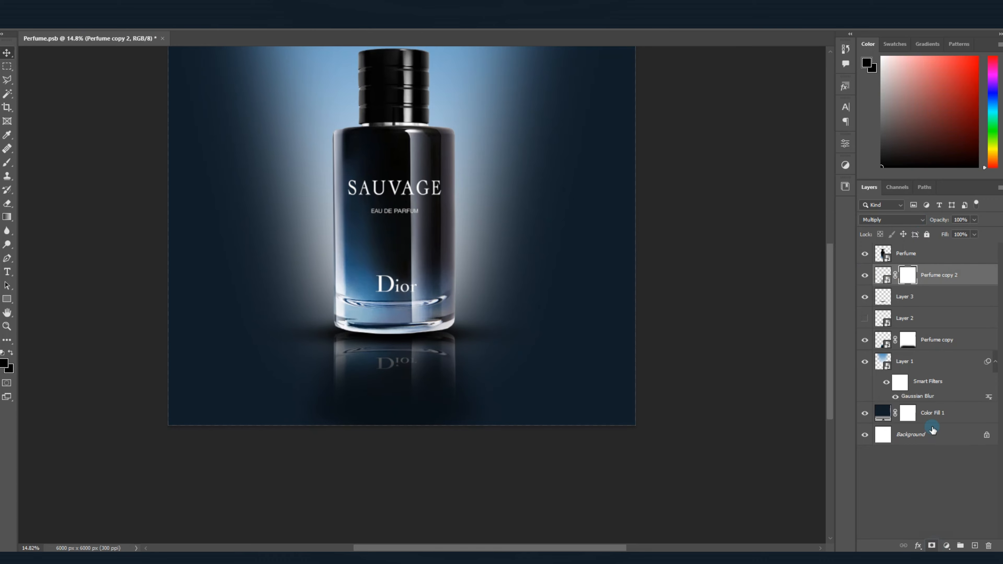
key("b")
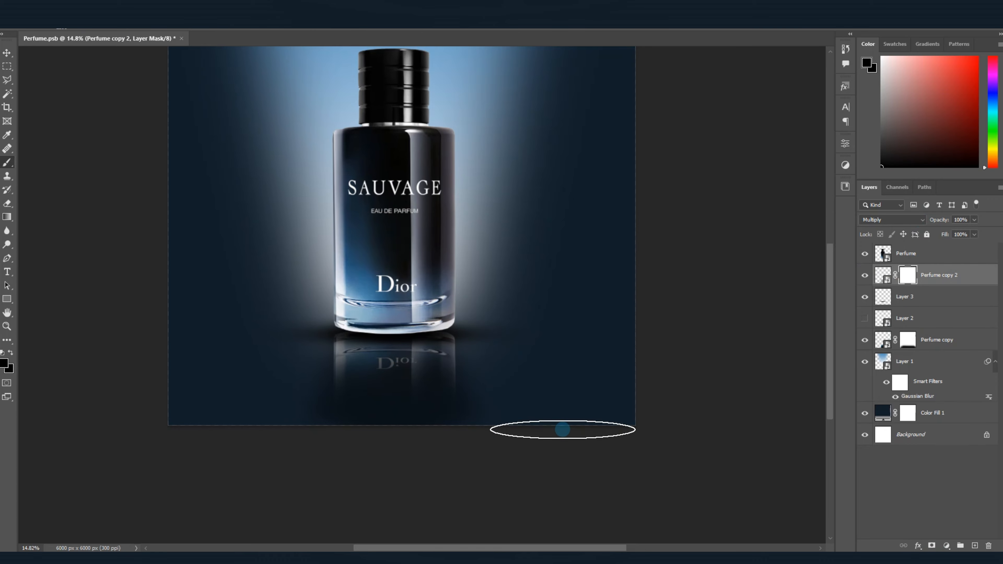
right_click(320, 154)
left_click(366, 131)
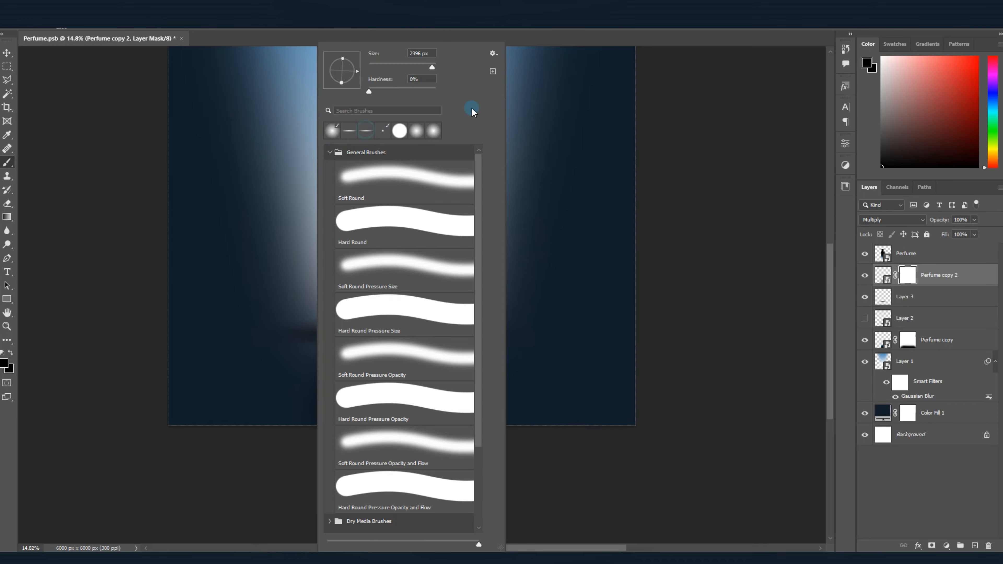
left_click(562, 38)
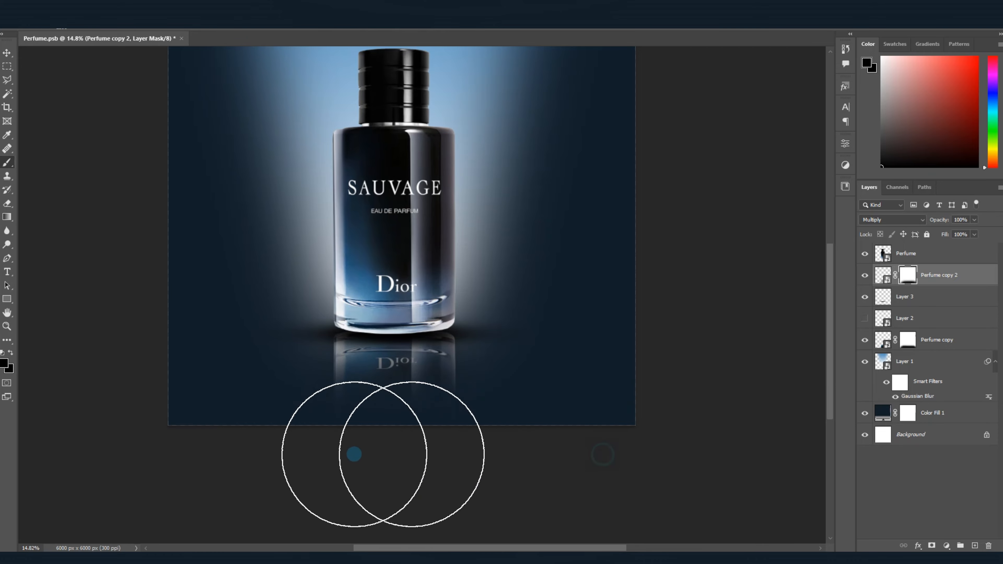
scroll(503, 448, "down", 3)
scroll(420, 419, "up", 3)
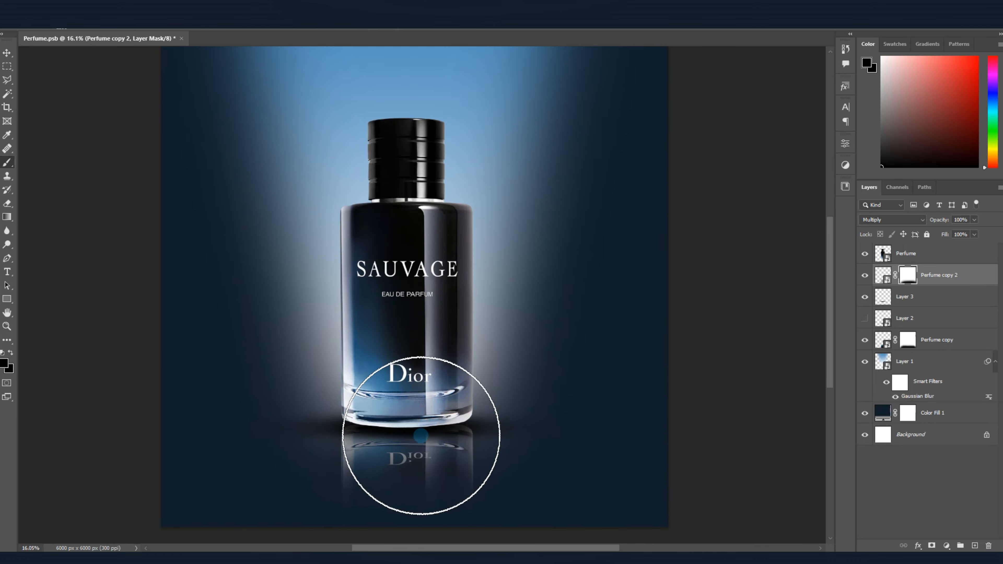
scroll(413, 438, "up", 1)
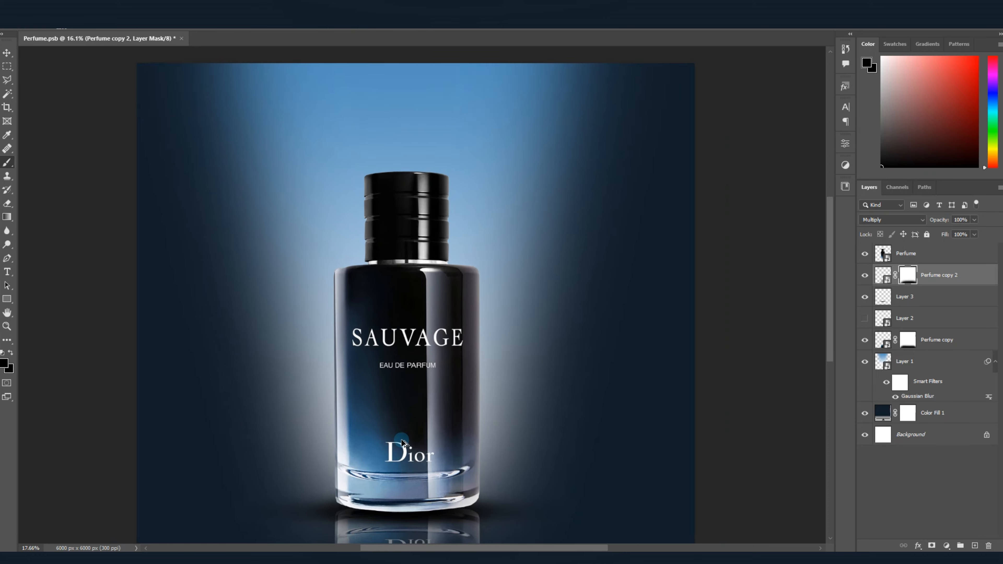
scroll(766, 348, "down", 1)
Narrow the Layer 3 contact shadow from both sides, shift it slightly up under the bottle's base and apply the transform.
left_click(909, 303)
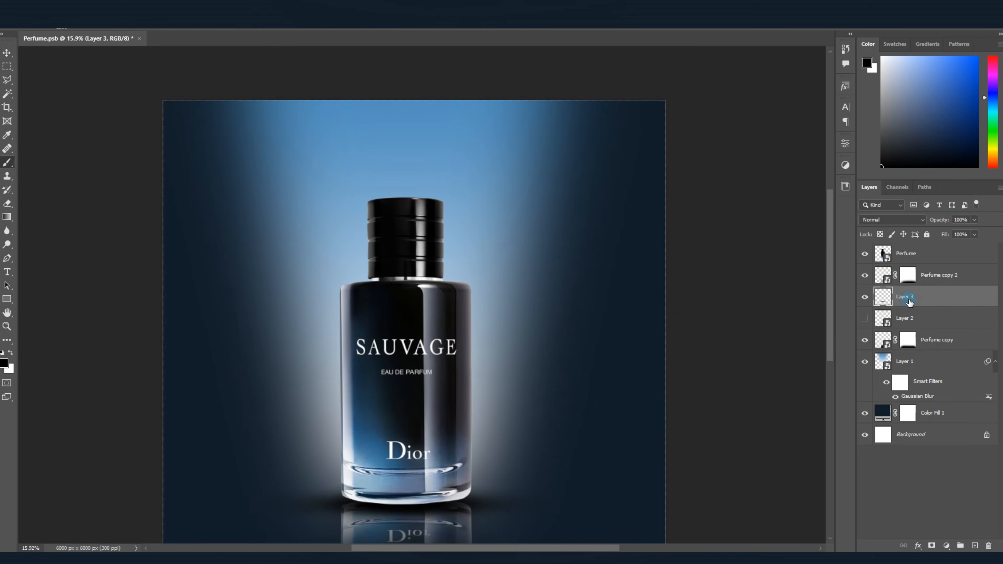
key("ctrl+t")
left_click_drag(575, 503, 519, 506)
left_click_drag(388, 501, 416, 502)
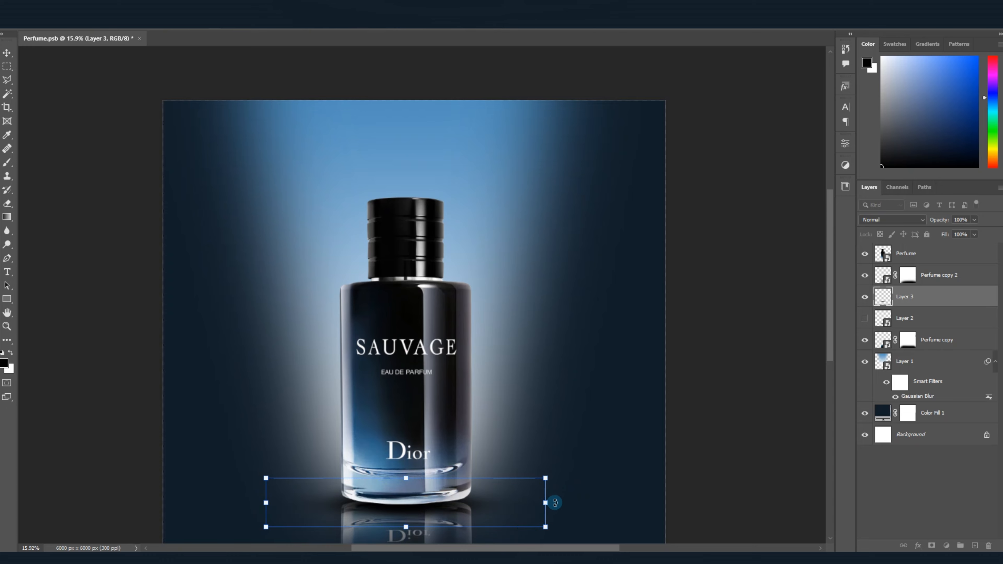
left_click_drag(555, 502, 535, 502)
left_click_drag(448, 504, 457, 501)
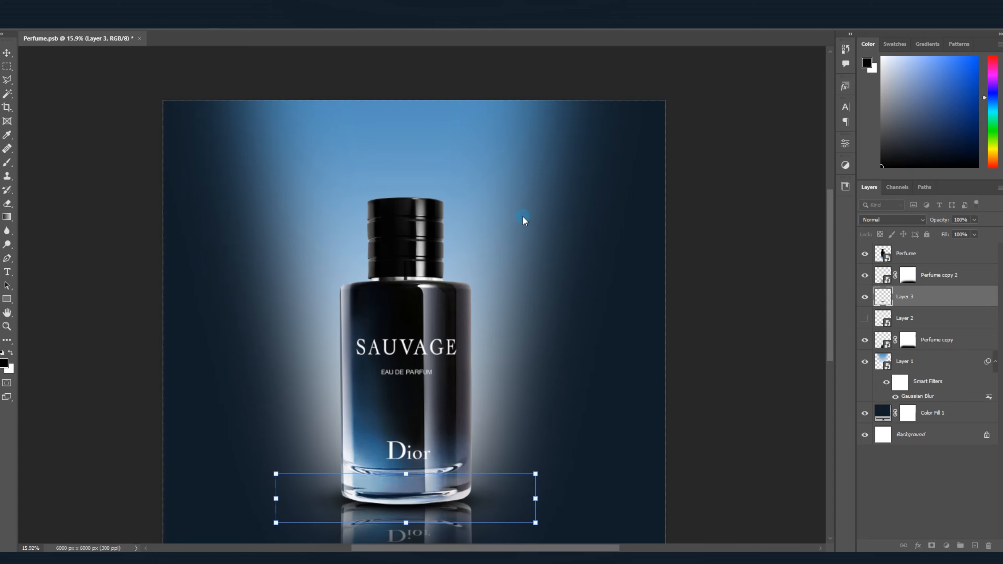
left_click(518, 29)
Examine the bottle, its shadows and reflection in the full composition at different magnifications.
scroll(435, 431, "down", 1)
scroll(434, 430, "down", 3)
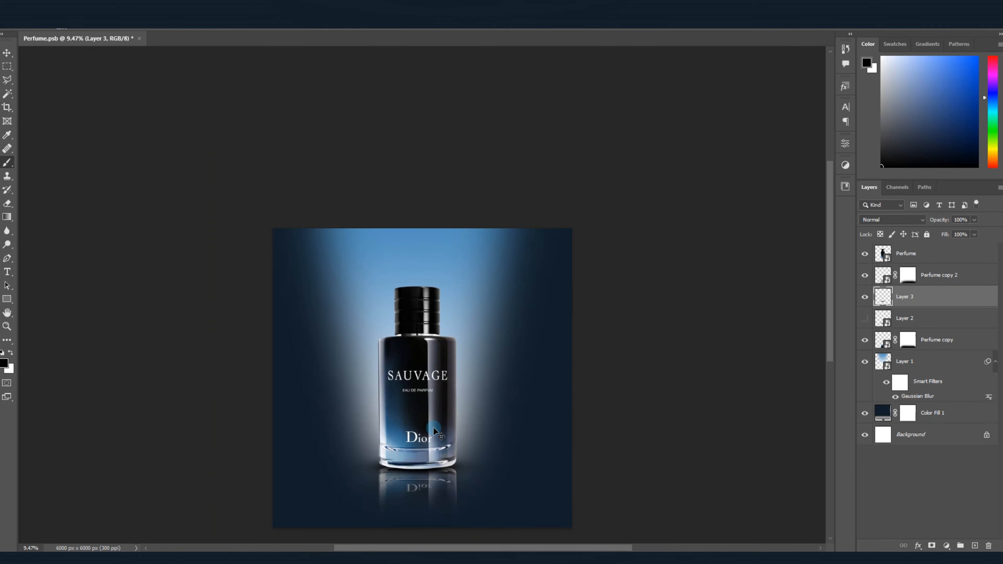
key("ctrl+0")
scroll(386, 233, "down", 4)
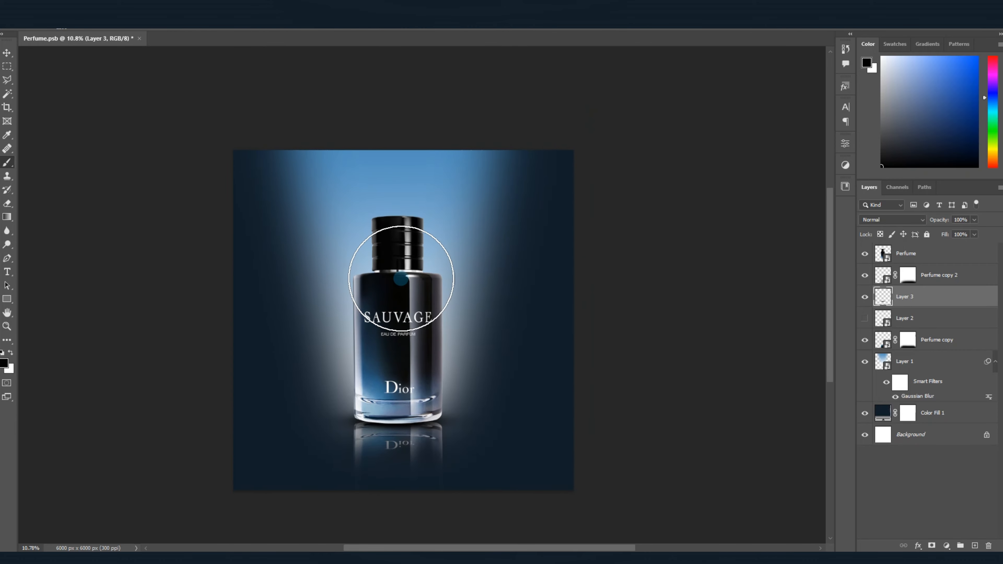
key("ctrl+0")
scroll(465, 184, "up", 2)
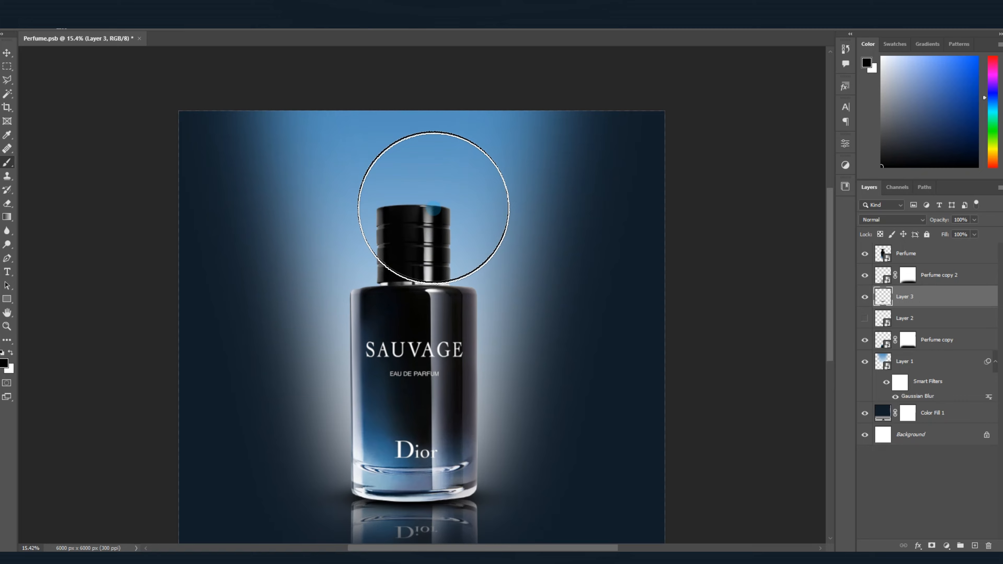
scroll(433, 261, "down", 2)
scroll(433, 261, "down", 1)
key("ctrl+0")
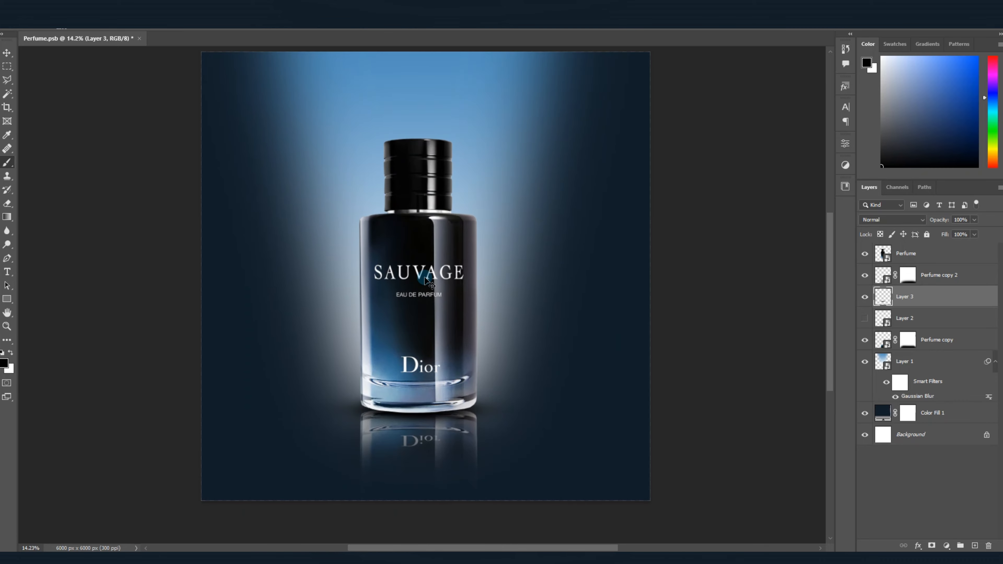
scroll(538, 352, "down", 1)
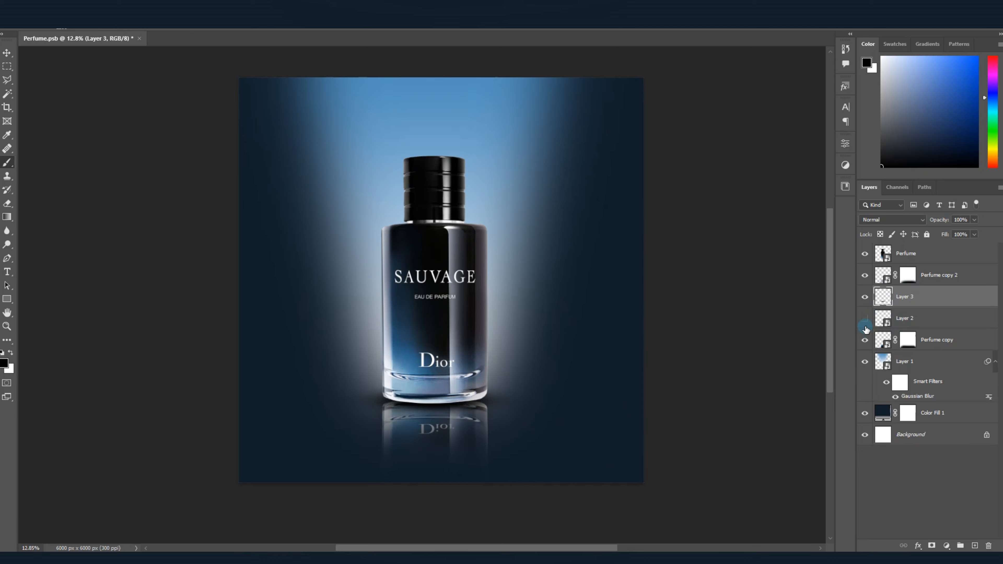
Set the Perfume copy reflection layer to Soft Light blending at 95% opacity.
left_click(864, 341)
left_click(863, 340)
left_click(941, 340)
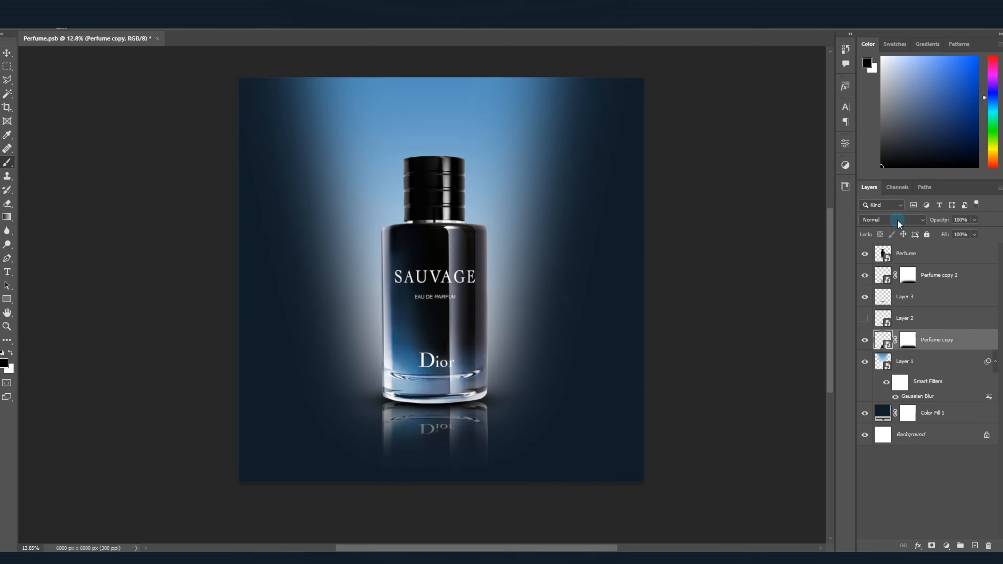
left_click(894, 220)
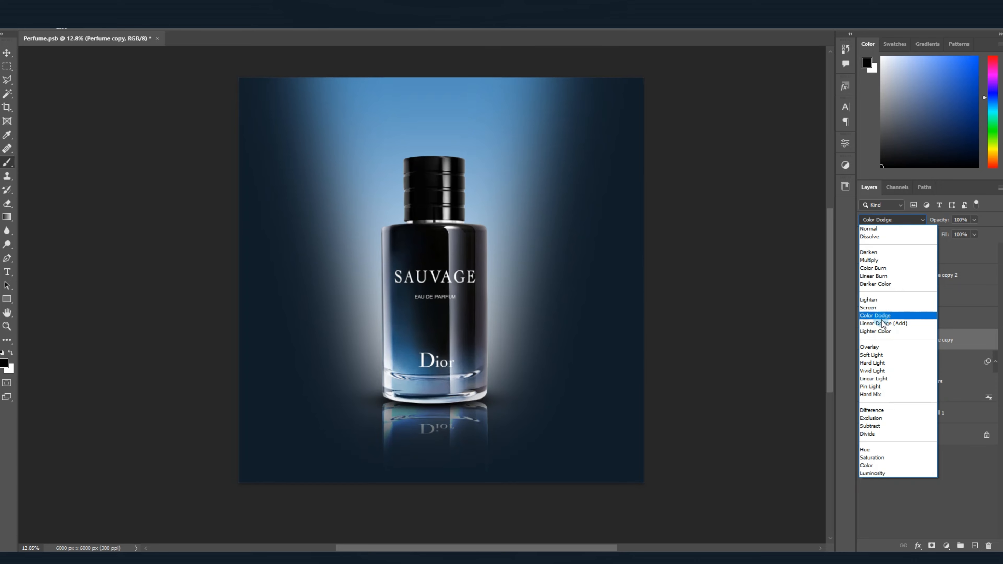
left_click(875, 355)
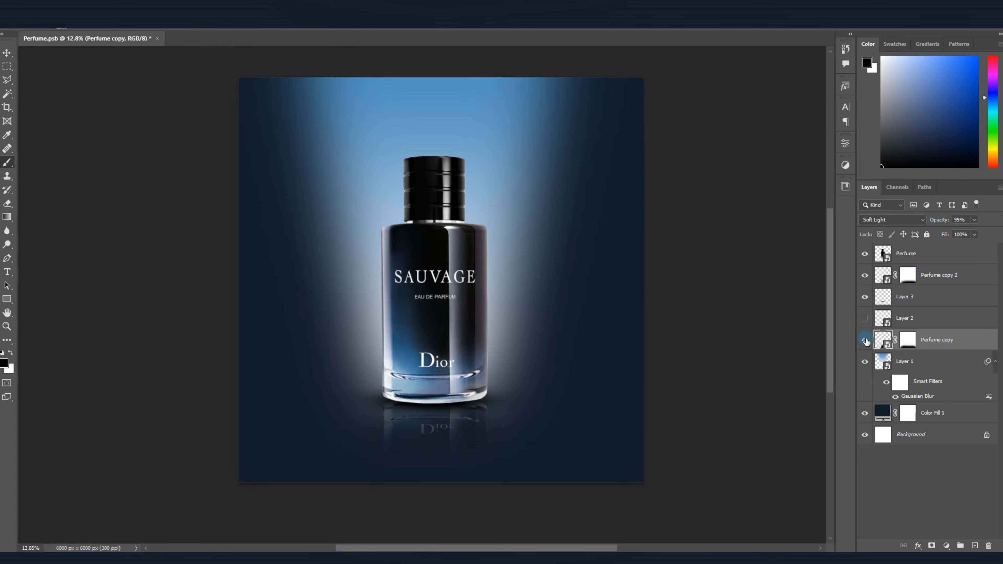
scroll(501, 393, "up", 3)
scroll(501, 392, "down", 2)
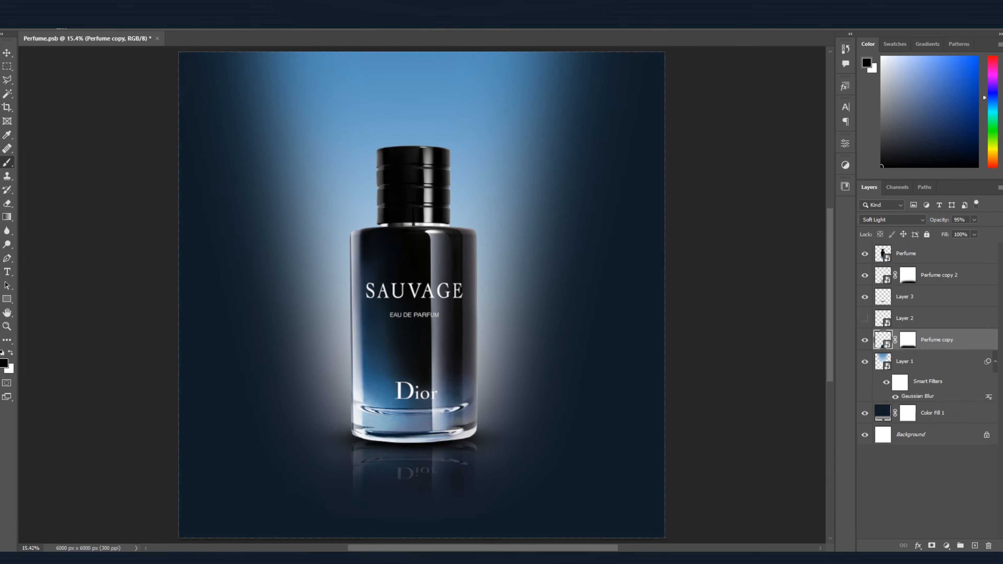
Group the layers from Perfume copy 2 down to Perfume copy and name the group "shadow and ref".
left_click(929, 256)
scroll(526, 316, "down", 3)
scroll(412, 363, "up", 2)
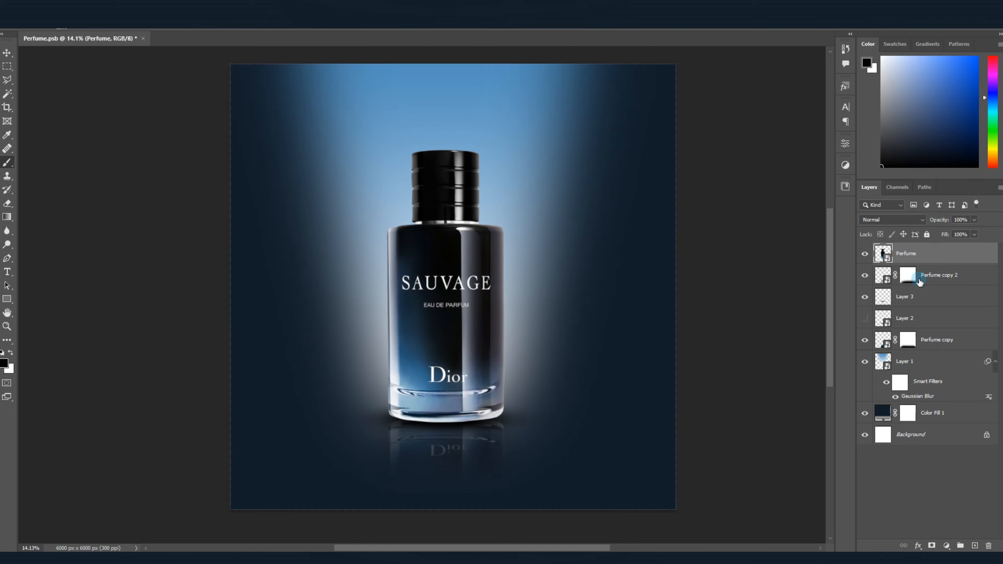
left_click(929, 275)
left_click(931, 342, "shift")
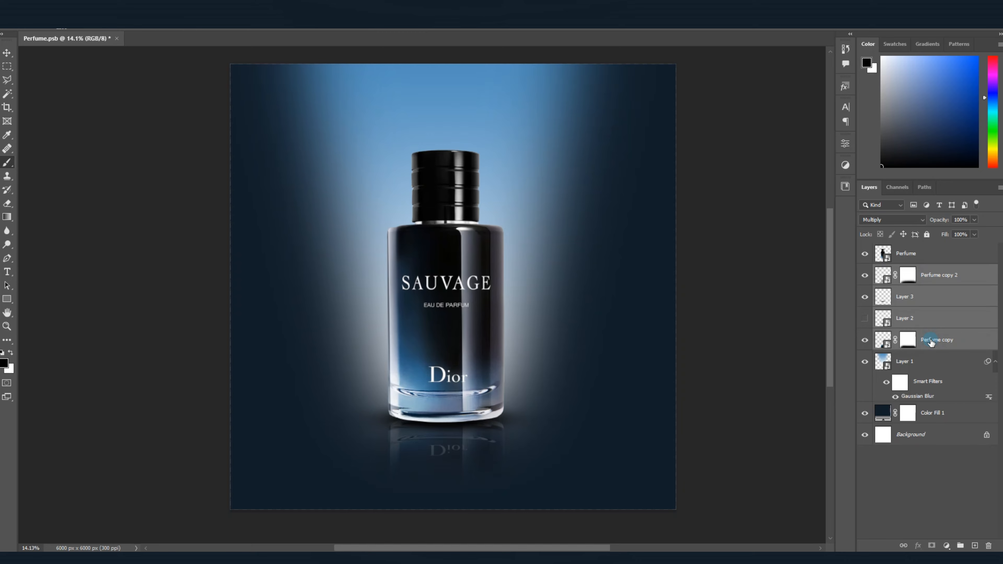
key("ctrl+g")
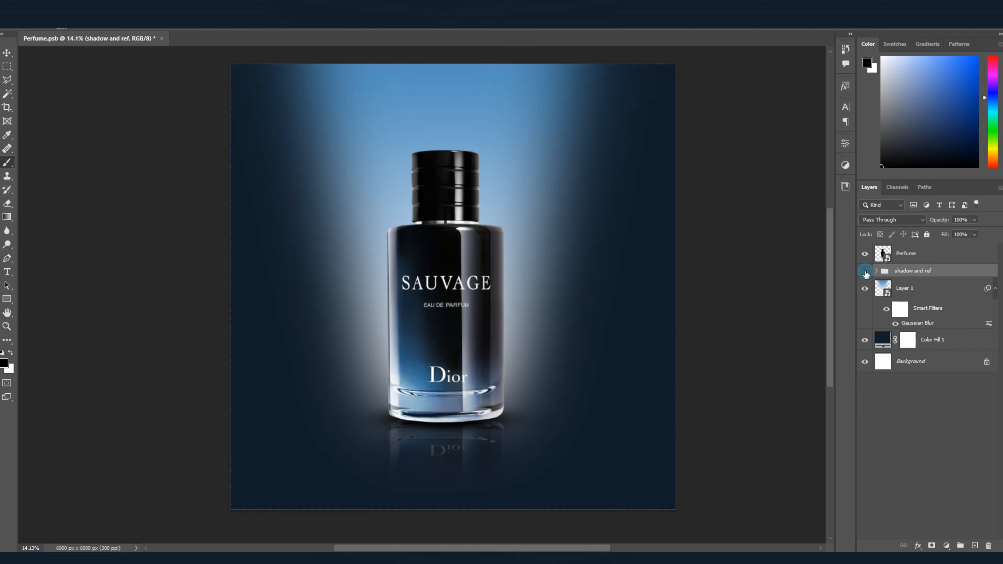
scroll(570, 269, "down", 1)
scroll(477, 271, "up", 1)
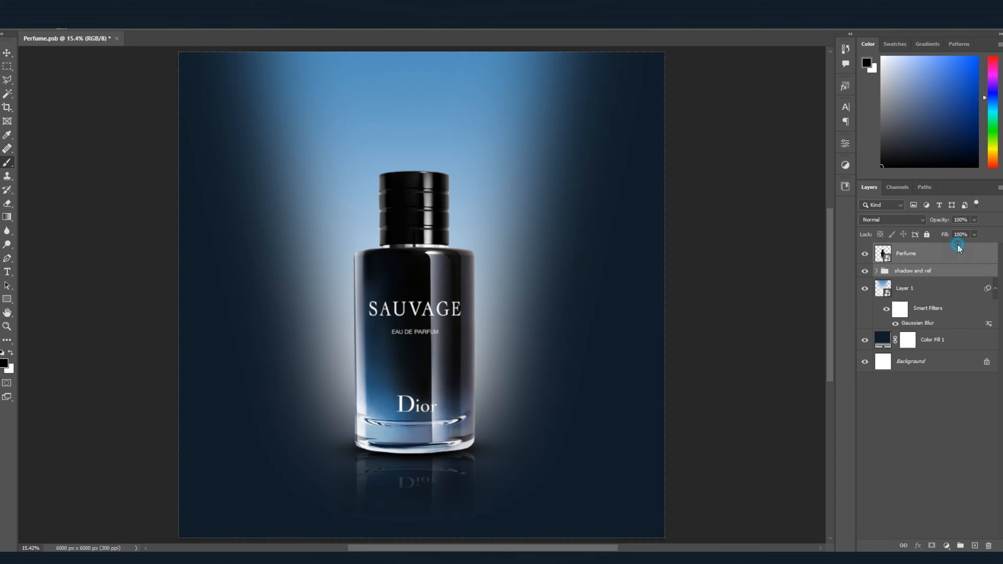
Group the Perfume layer with the "shadow and ref" group and name the new group "sub".
left_click(944, 259)
key("ctrl+g")
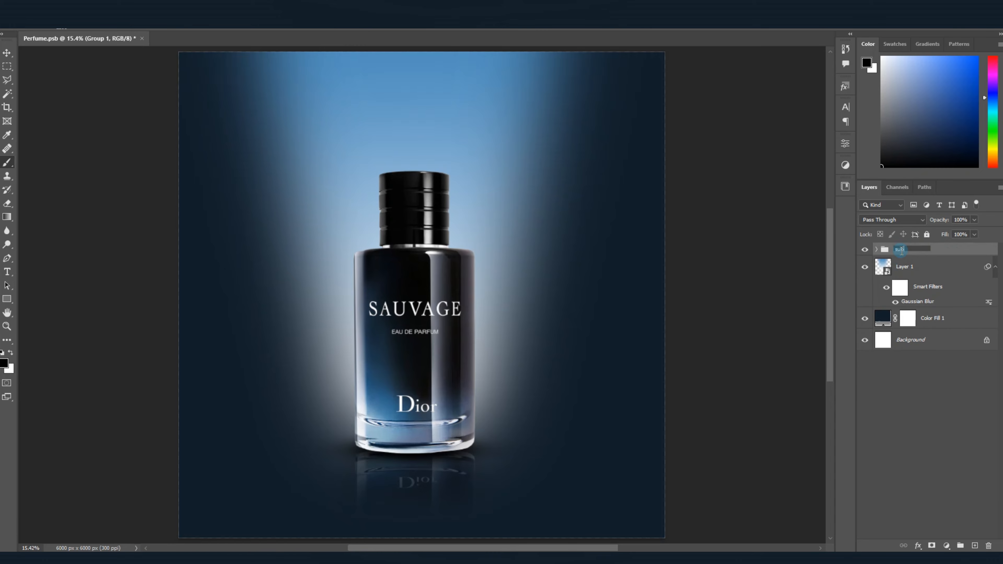
key("Return")
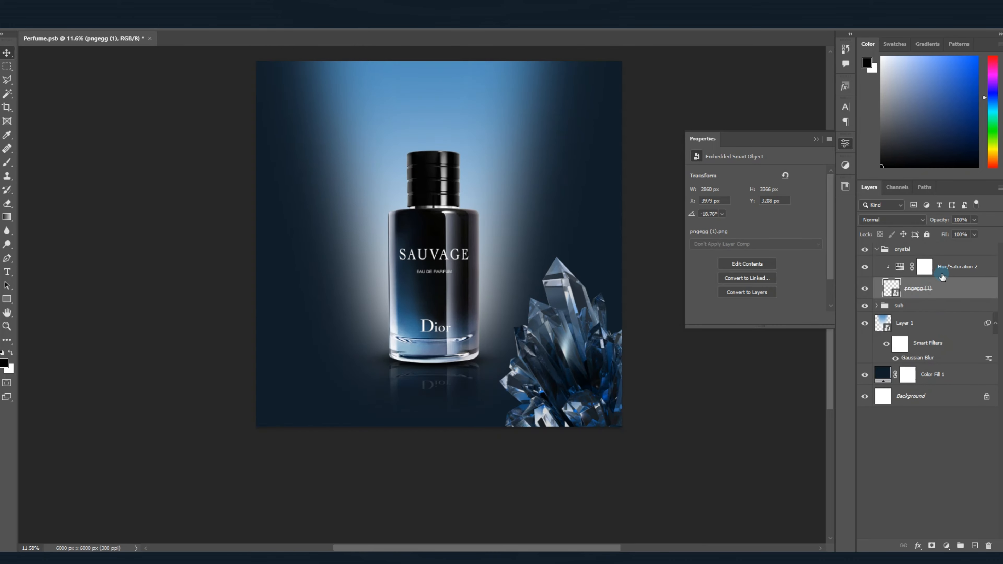
Group the crystal image with its Hue/Saturation 2 adjustment as "r" and duplicate that group beneath the original.
left_click(947, 270, "shift")
key("ctrl+g")
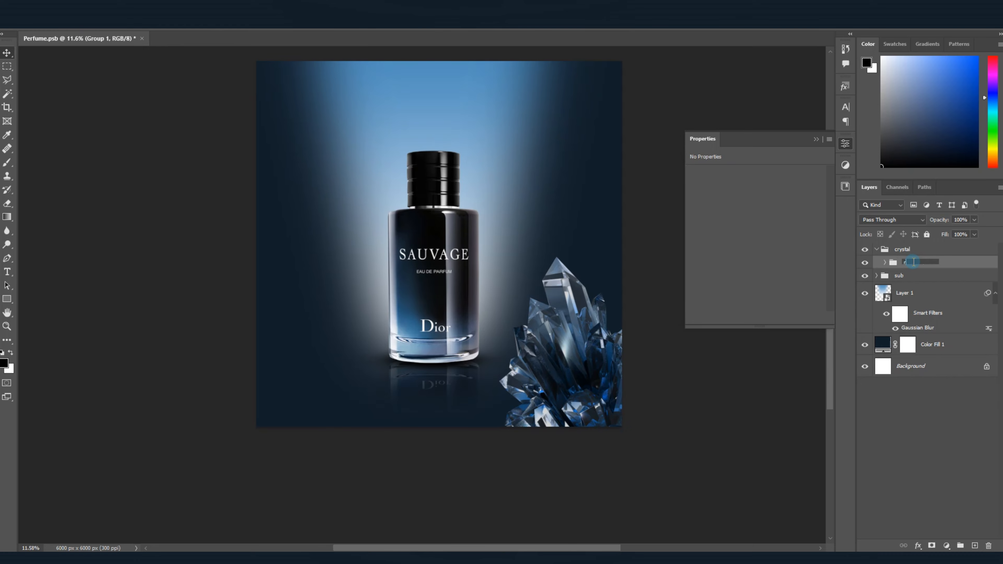
key("Return")
left_click_drag(914, 267, 913, 272)
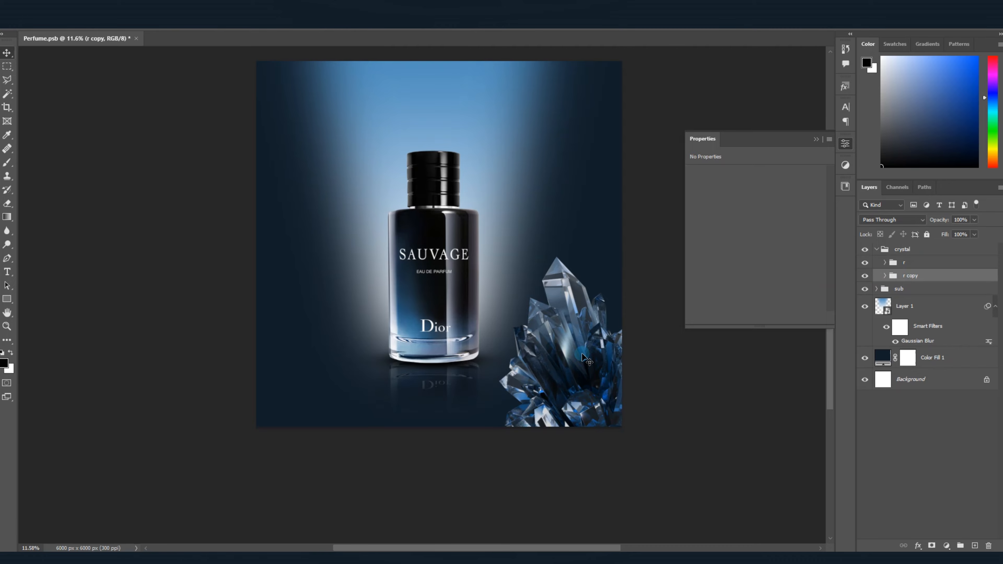
Flip the duplicated crystal group horizontally and move it to the image's lower-left corner.
key("ctrl+t")
right_click(587, 360)
left_click(631, 341)
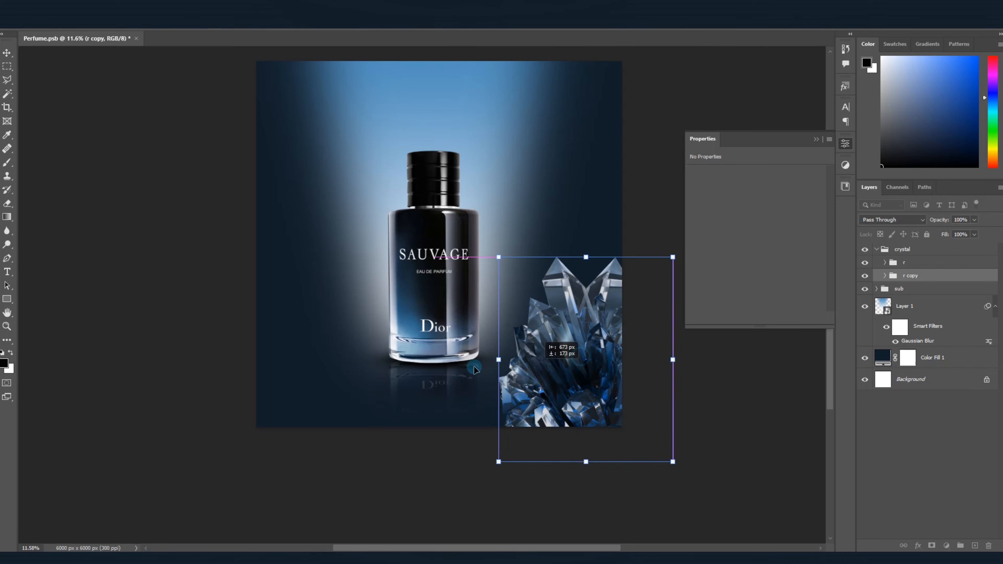
left_click_drag(475, 369, 291, 382)
right_click(315, 371)
left_click(353, 350)
Rotate the left crystal cluster so its tall crystal points up beside the bottle, fine-tune its position and apply the transform.
left_click_drag(369, 287, 403, 341)
left_click_drag(308, 343, 321, 340)
left_click_drag(366, 425, 381, 433)
left_click_drag(329, 371, 325, 360)
left_click_drag(436, 316, 448, 339)
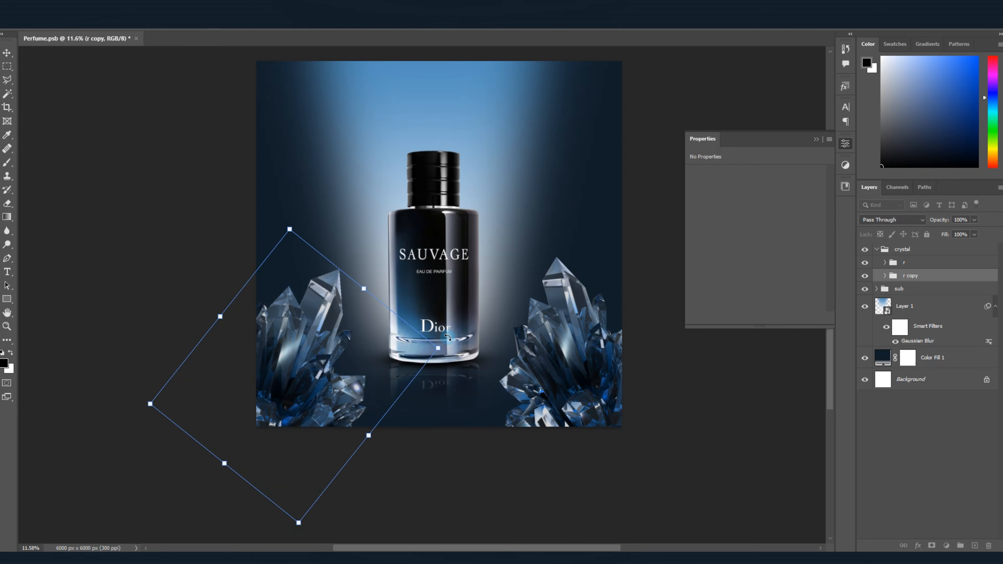
mouse_move(322, 340)
left_mouse_down()
mouse_move(323, 350)
mouse_move(318, 336)
left_mouse_up()
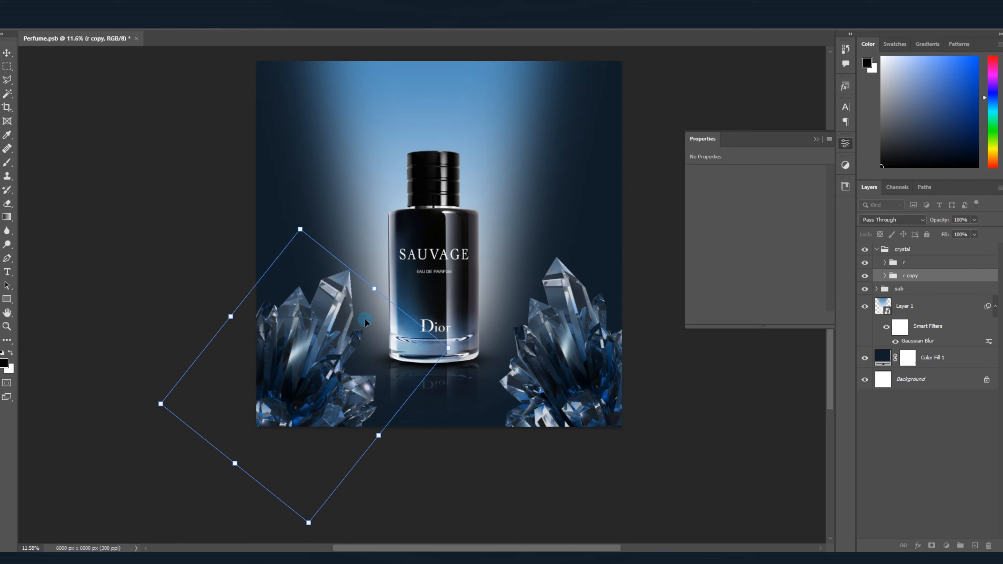
left_click(521, 29)
Duplicate the left crystal group twice beneath it, placing one copy lower beside the left cluster and the other beside the right cluster.
scroll(499, 319, "down", 6)
scroll(491, 310, "up", 1)
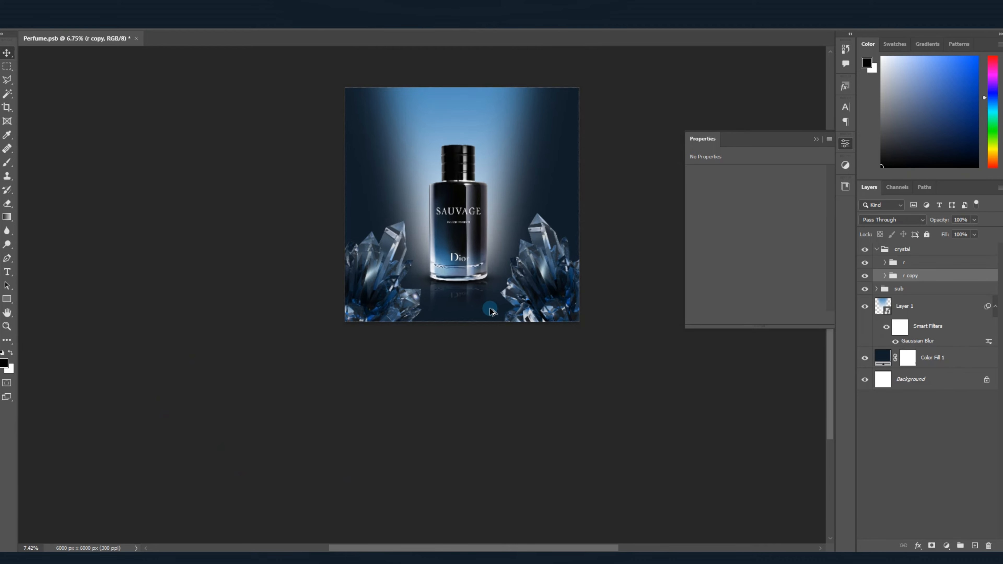
scroll(490, 310, "up", 4)
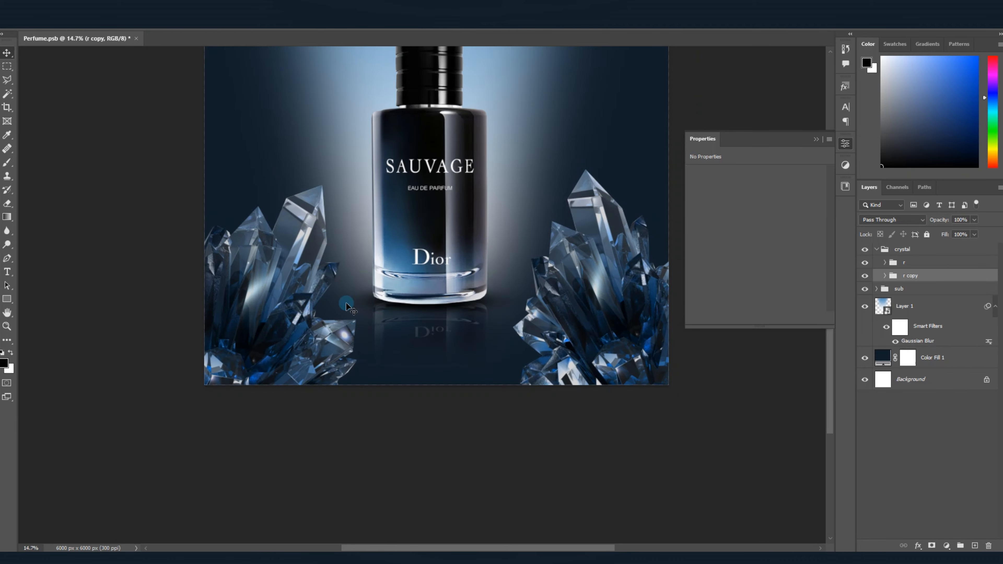
scroll(353, 317, "down", 2)
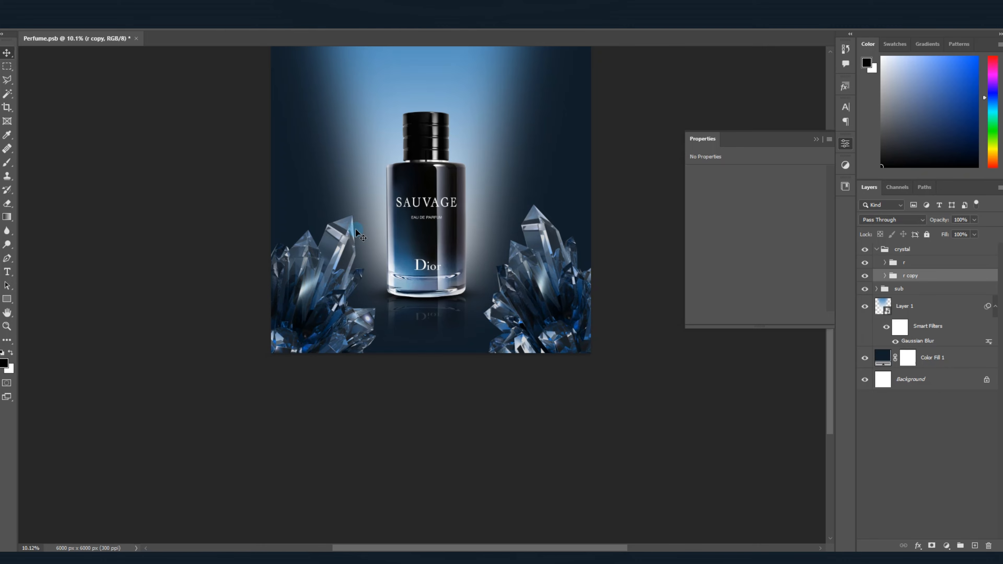
scroll(428, 301, "up", 2)
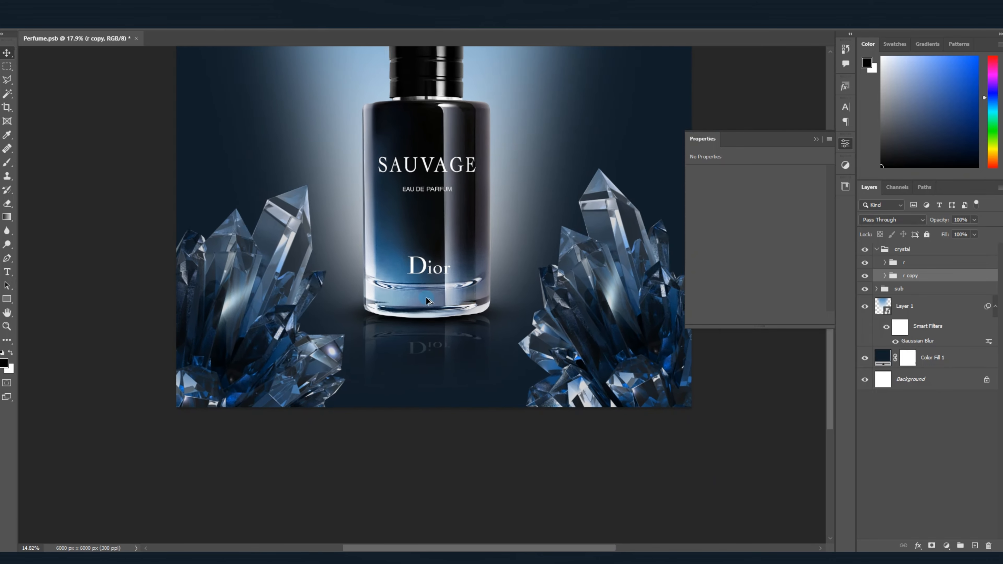
scroll(501, 418, "down", 1)
left_click_drag(910, 275, 910, 283)
left_click_drag(300, 318, 350, 458)
left_click_drag(371, 385, 544, 362)
scroll(544, 351, "down", 2)
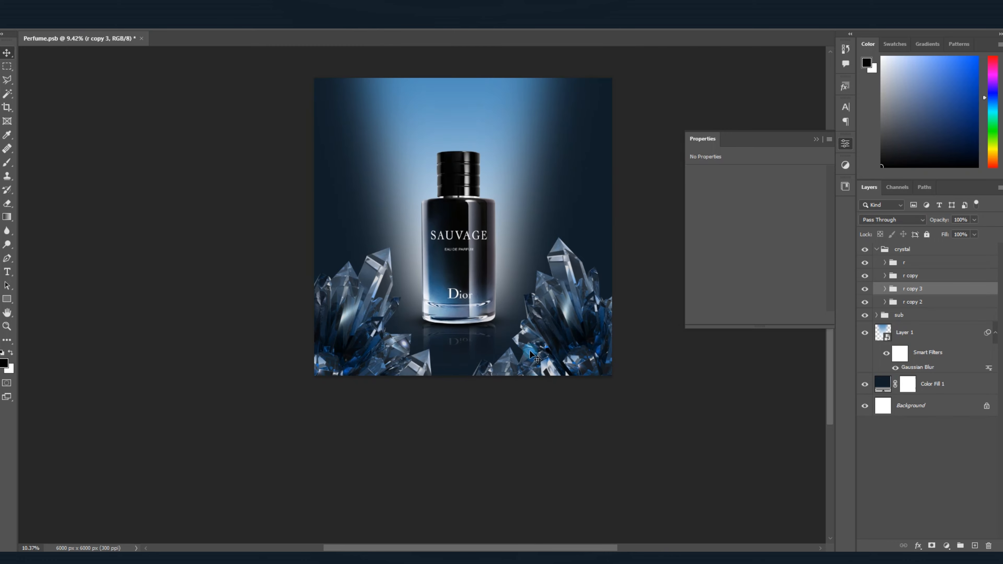
Collapse the crystal group and compare the composition with and without the crystals.
left_click(876, 250)
left_click(865, 249)
left_click(865, 249)
scroll(681, 373, "down", 3)
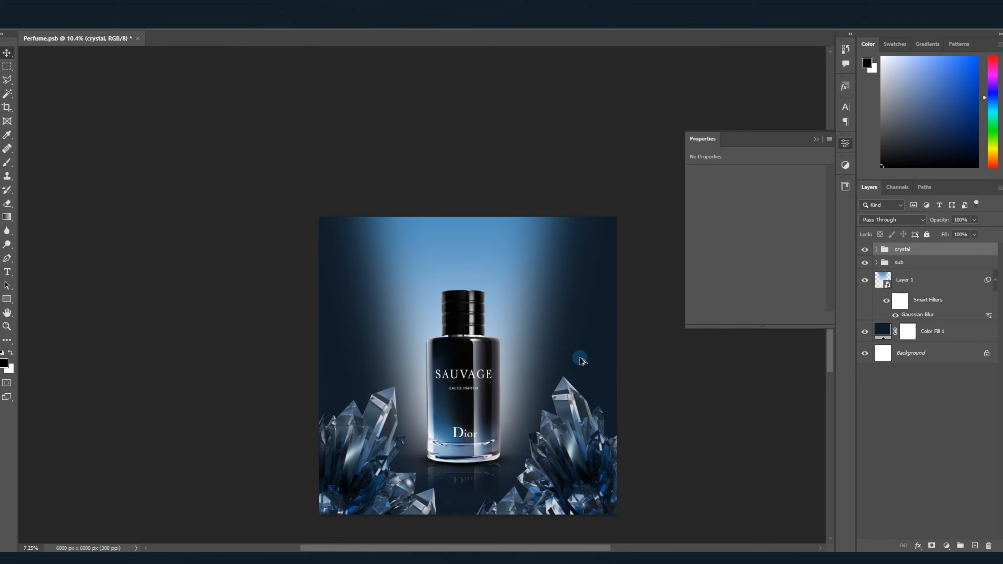
Place the green silk fabric image above the crystals, move it to the image's lower-right area and rotate it.
left_click(843, 145)
key("ctrl+0")
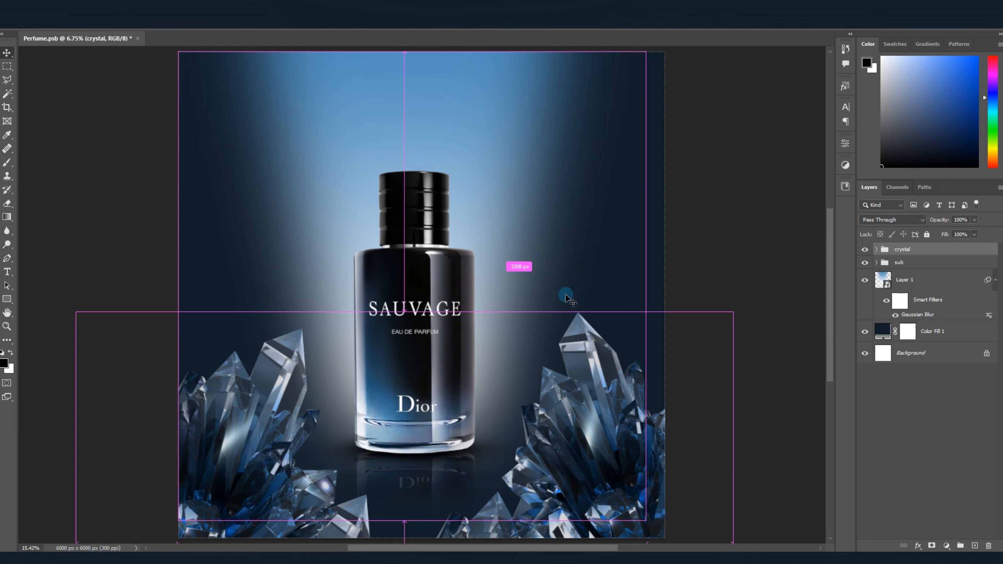
scroll(587, 490, "down", 2)
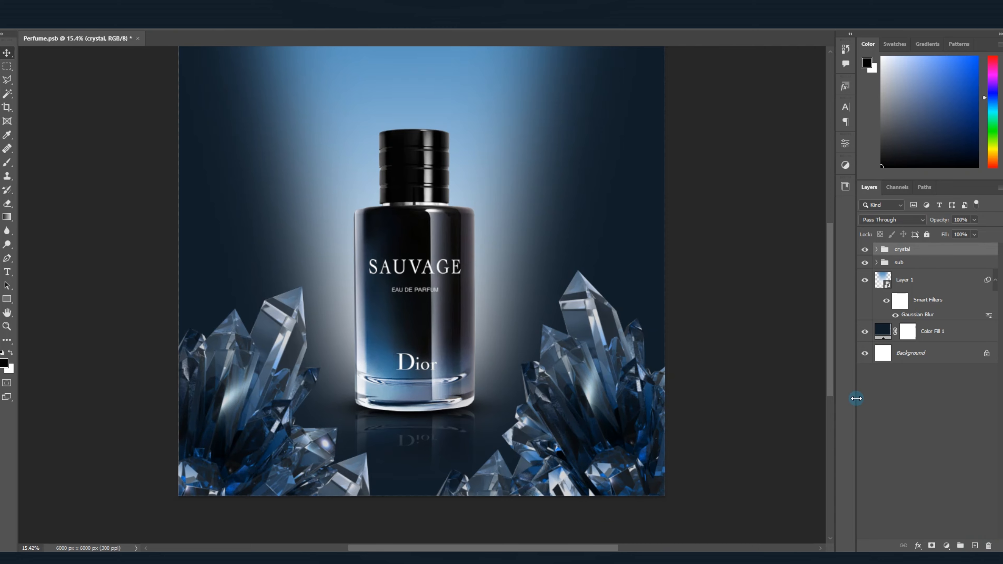
left_click(974, 546)
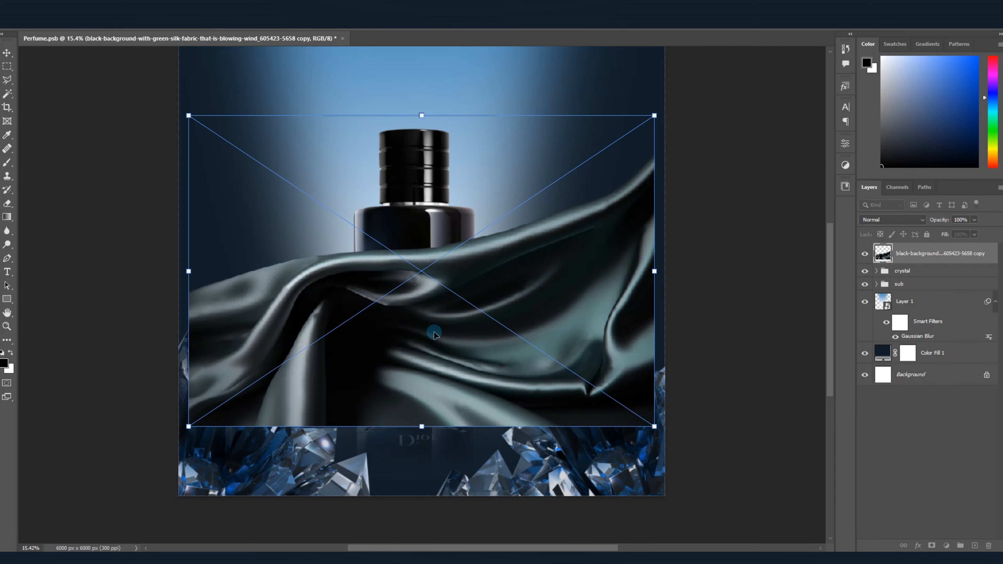
left_click_drag(434, 323, 513, 456)
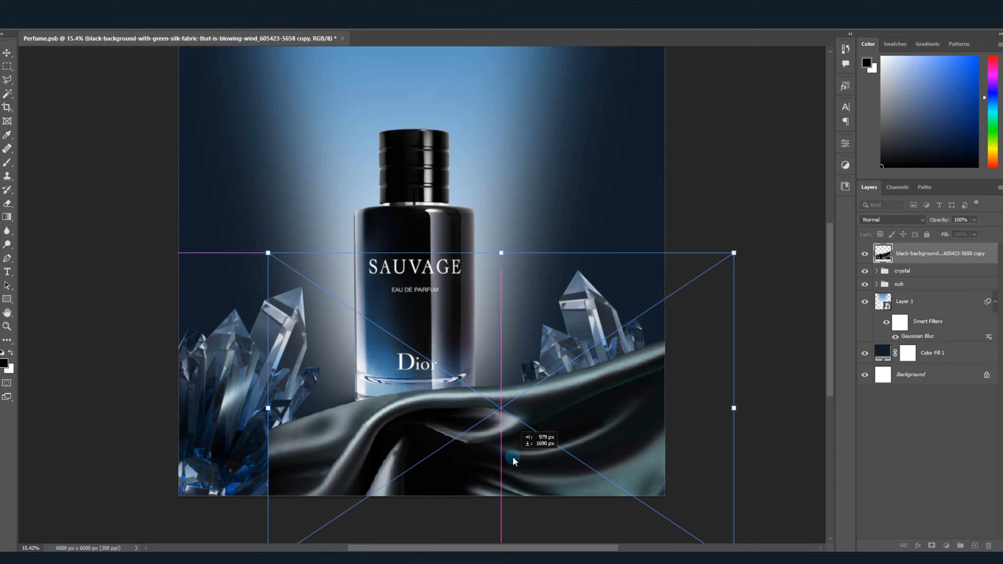
left_click_drag(749, 435, 757, 322)
left_click_drag(546, 426, 588, 510)
left_click_drag(734, 404, 610, 453)
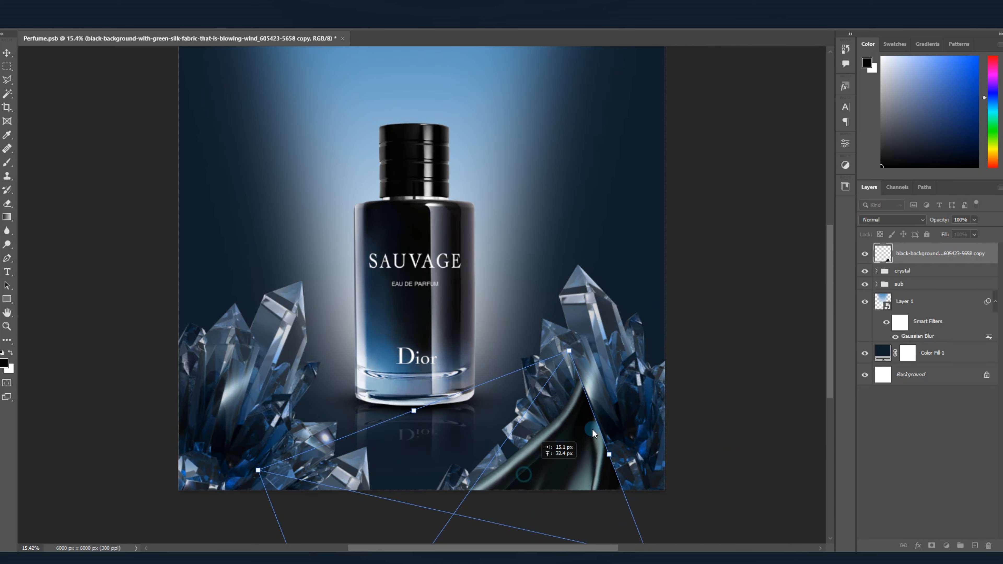
Rotate, resize and reposition the silk fabric so it drapes over the right crystals in the lower-right corner, then apply the transform.
left_click_drag(525, 474, 649, 388)
left_click_drag(715, 383, 619, 438)
left_click_drag(692, 380, 664, 392)
left_click_drag(595, 491, 599, 503)
left_click_drag(576, 477, 594, 486)
key("Return")
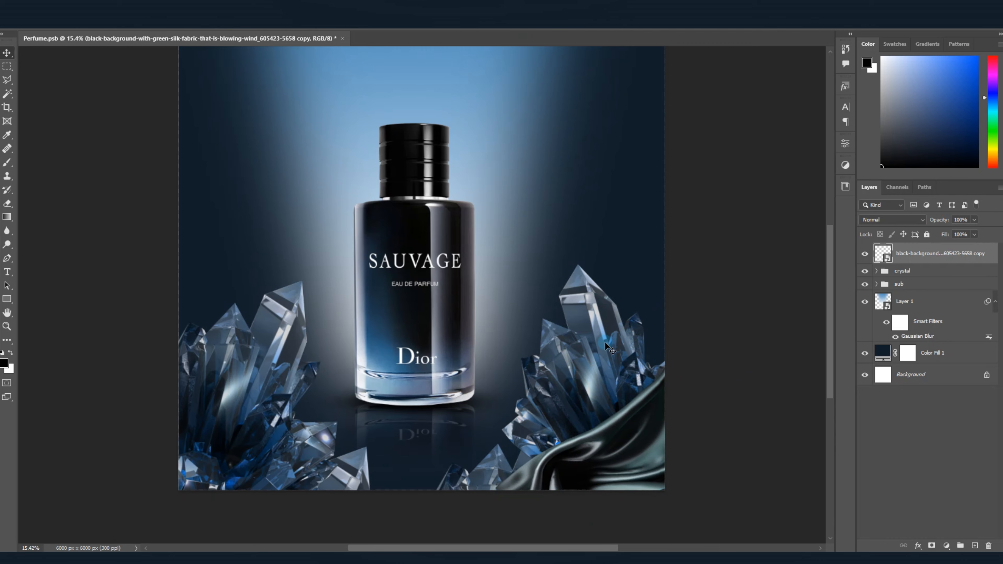
Duplicate the silk fabric, move the copy to the image's lower-left corner and rotate it about 44°.
scroll(605, 341, "down", 3)
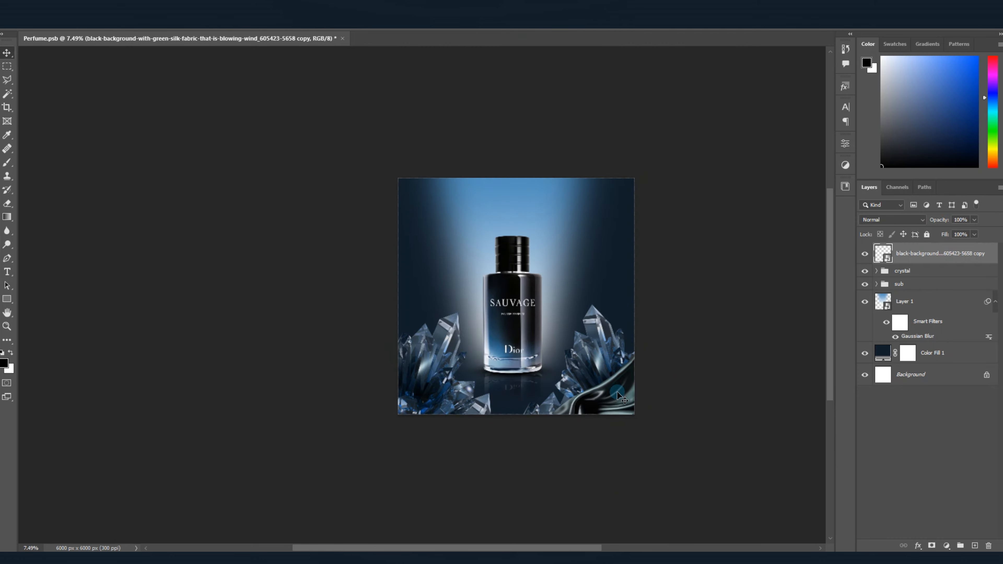
scroll(617, 392, "up", 3)
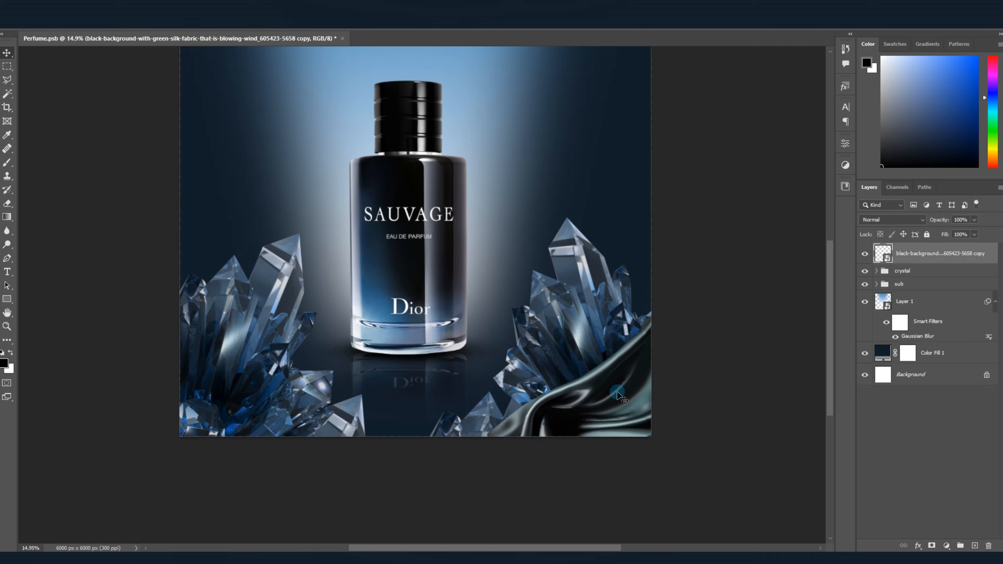
scroll(617, 392, "down", 3)
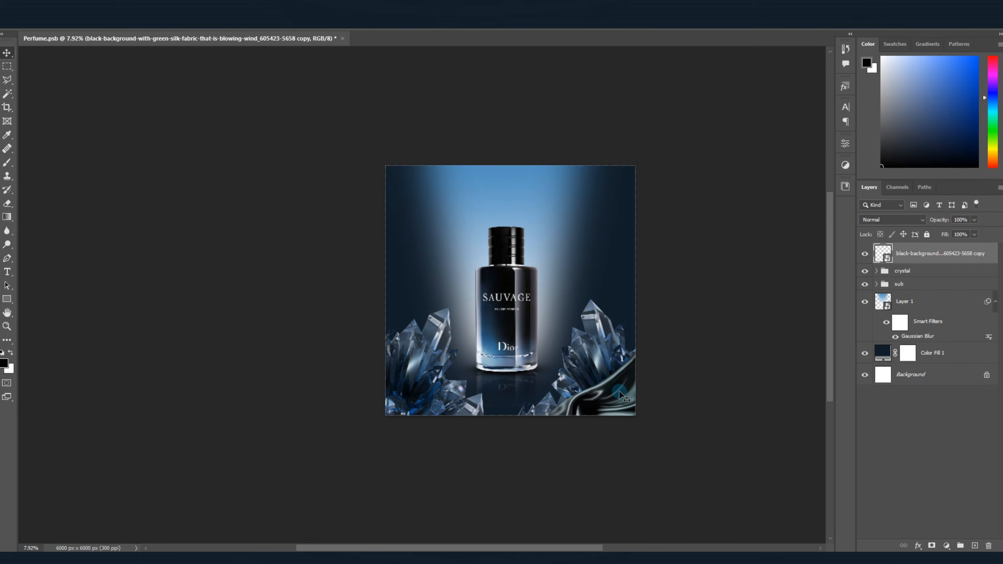
left_click_drag(619, 391, 476, 409)
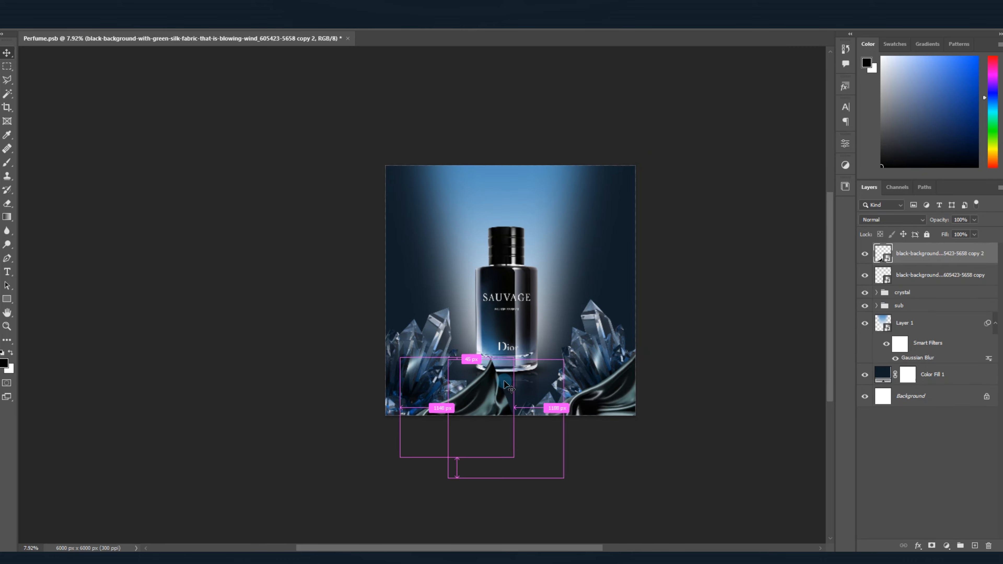
key("ctrl+t")
left_click_drag(492, 341, 443, 399)
left_click_drag(508, 398, 506, 408)
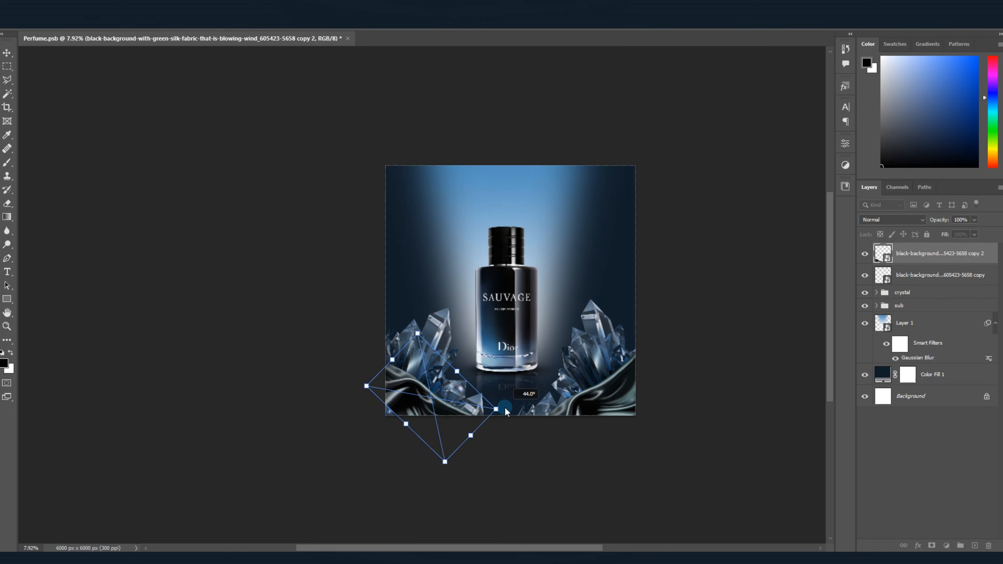
Reposition the left fabric copy over the crystals' base, enlarge it slightly and apply the transform.
left_click_drag(438, 402, 427, 387)
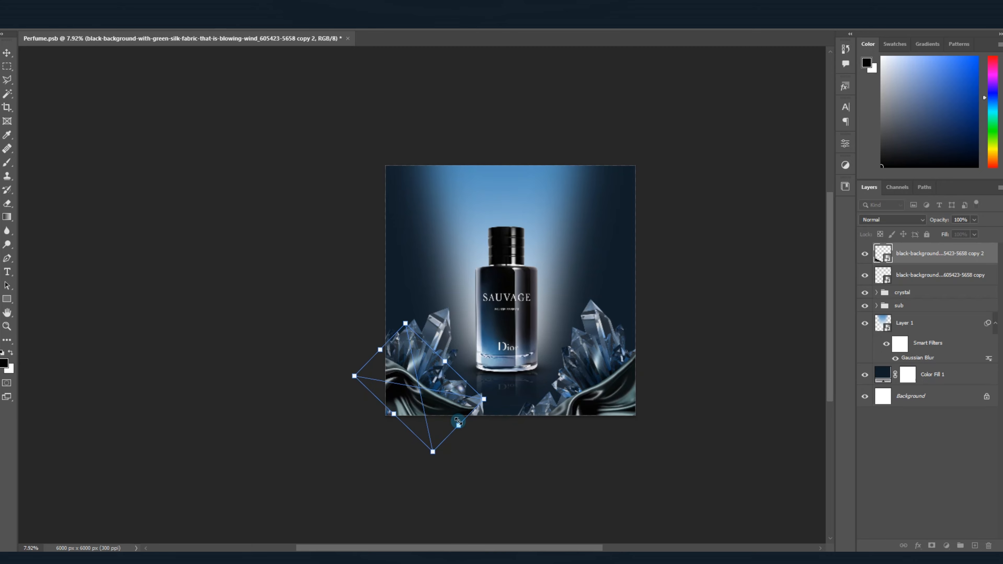
left_click_drag(458, 427, 472, 444)
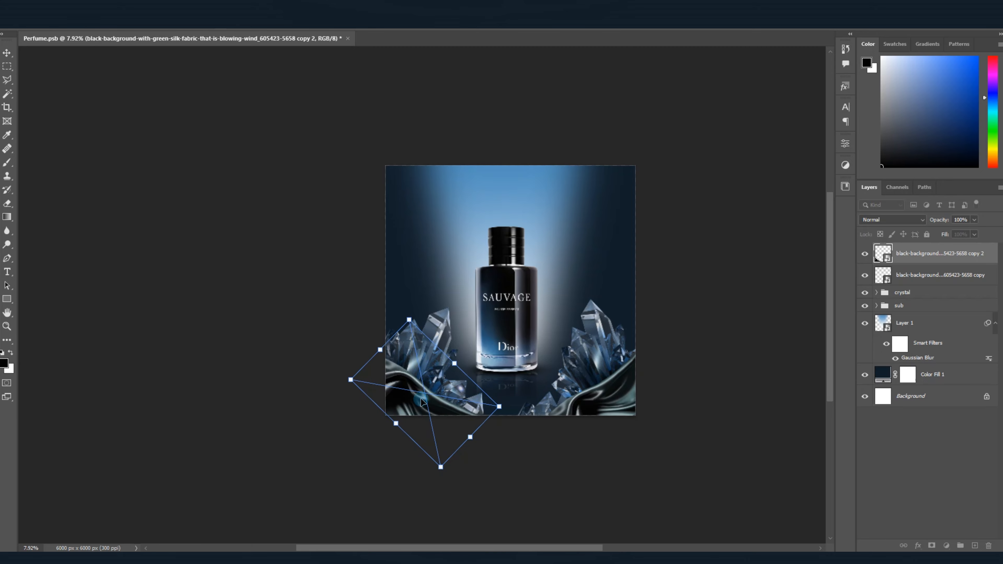
key("Return")
Nudge the left fabric copy further left in small increments.
scroll(450, 407, "up", 5)
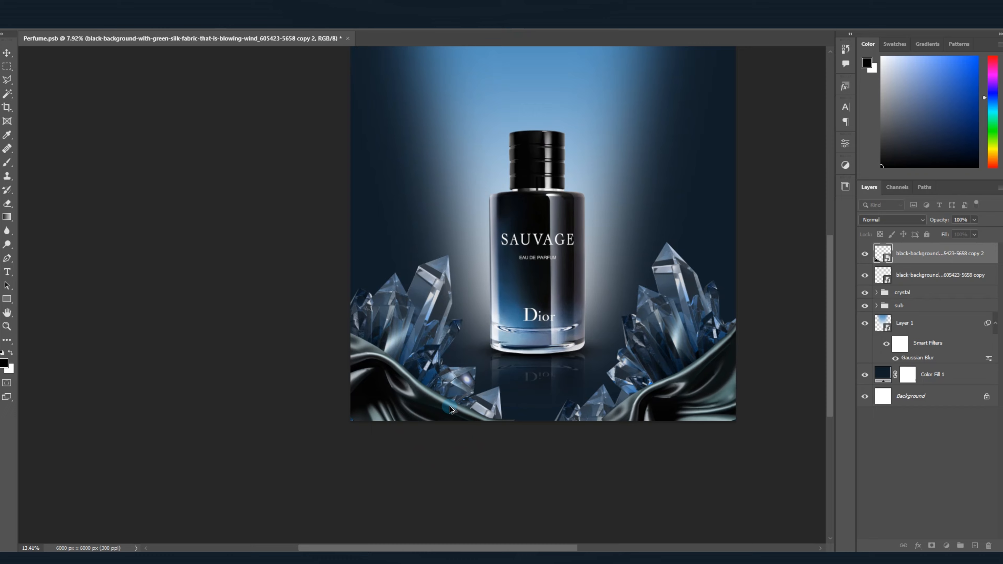
key("shift+Left")
key("shift+Left")
key("shift+Left")
key("shift+Left")
key("shift+Left")
key("shift+Left")
key("shift+Left")
key("shift+Left")
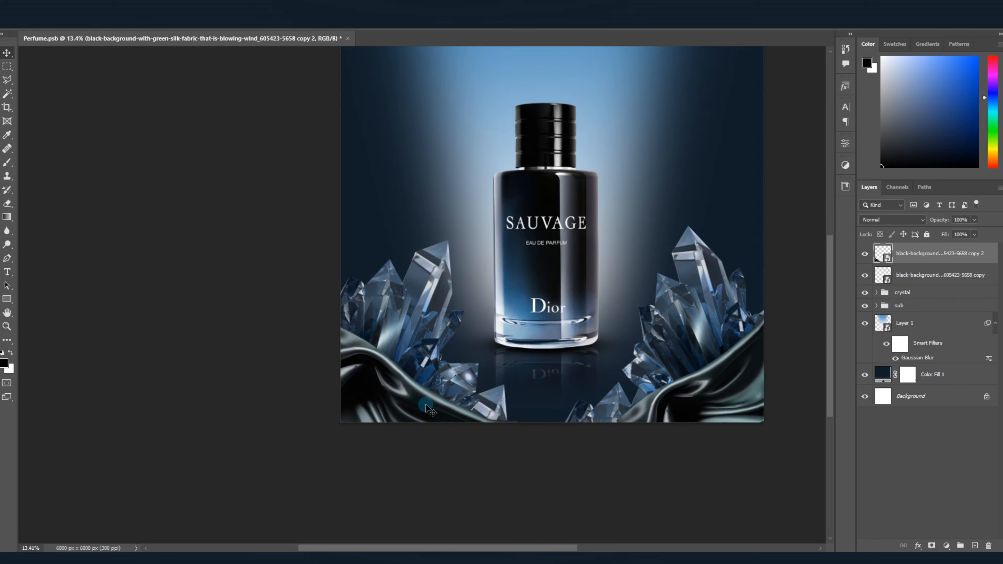
Select the right fabric layer and nudge it slightly down and to the left.
scroll(558, 356, "down", 2)
scroll(558, 356, "up", 4)
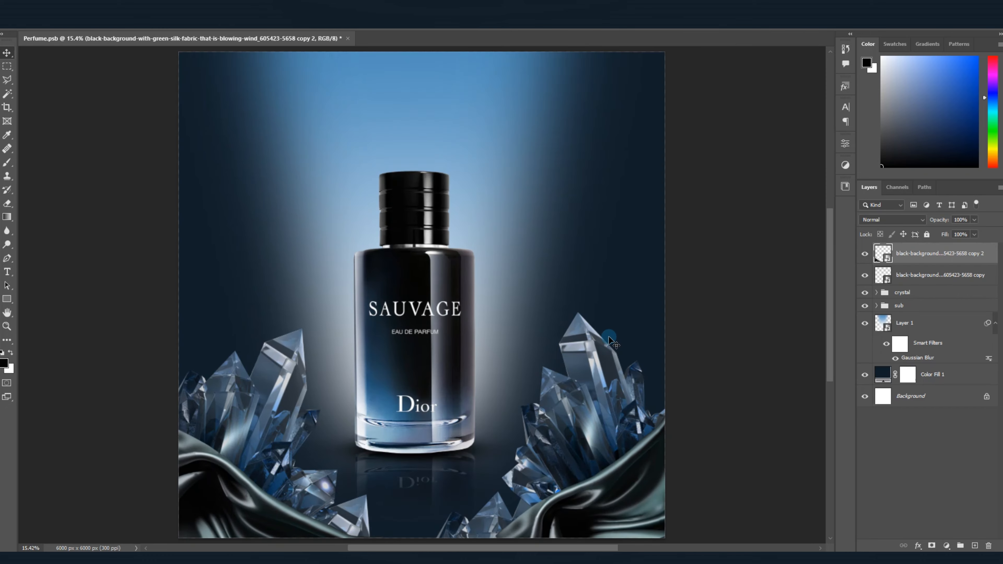
scroll(520, 390, "down", 1)
scroll(481, 389, "down", 3)
scroll(490, 378, "up", 2)
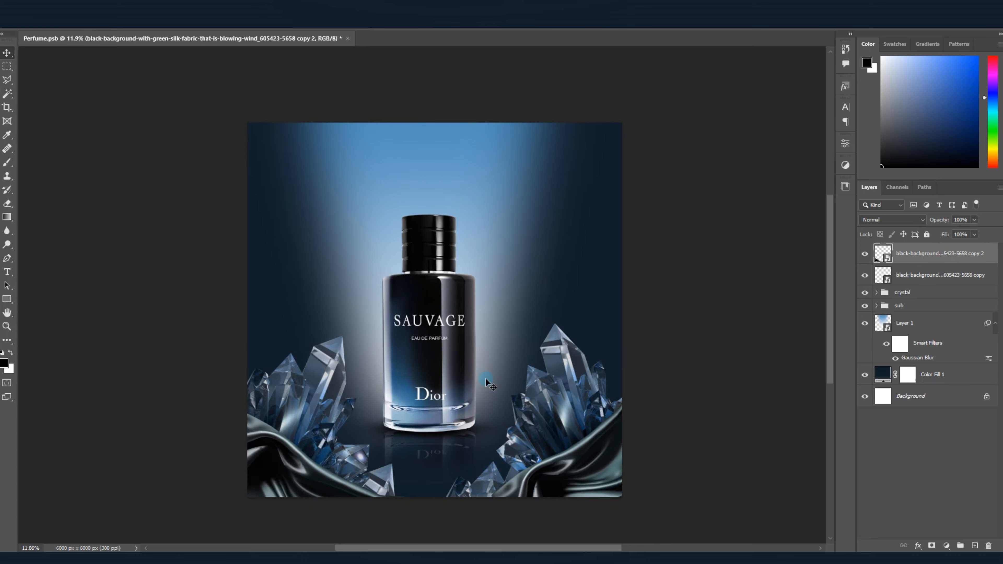
scroll(376, 458, "up", 2)
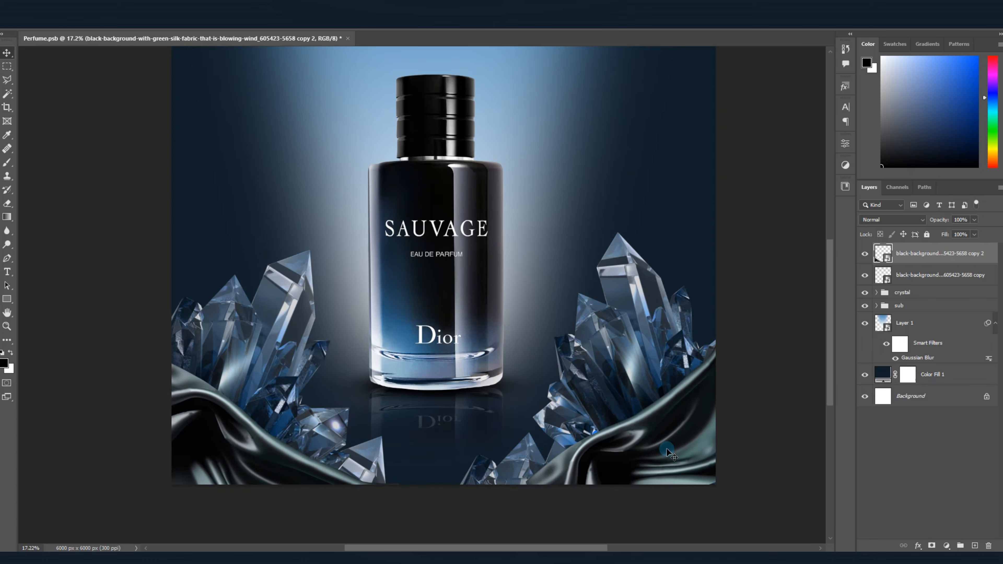
left_click(671, 452, "ctrl")
key("shift+Down")
key("shift+Down")
key("shift+Down")
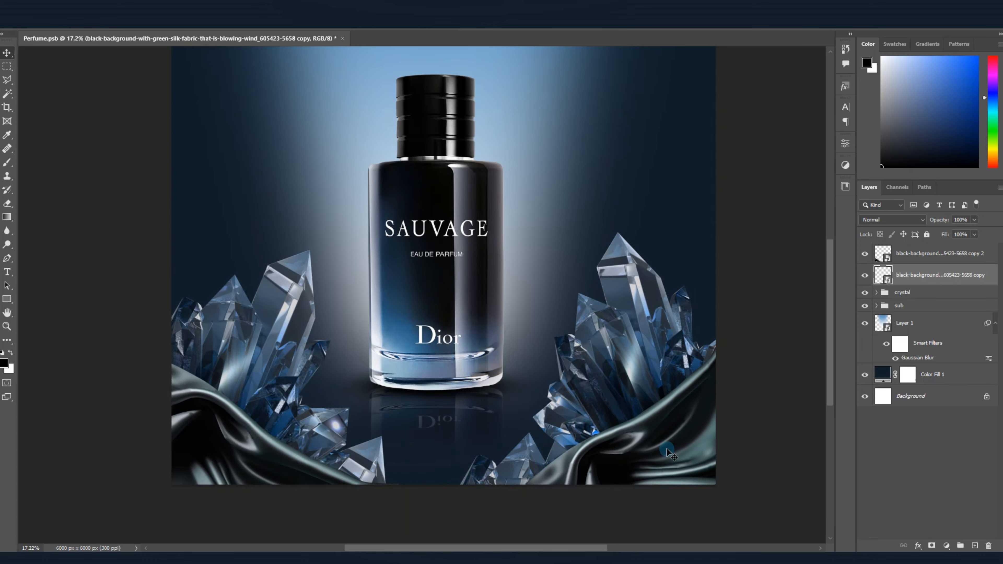
key("shift+Left")
Select both silk fabric layers and group them.
scroll(427, 376, "down", 2)
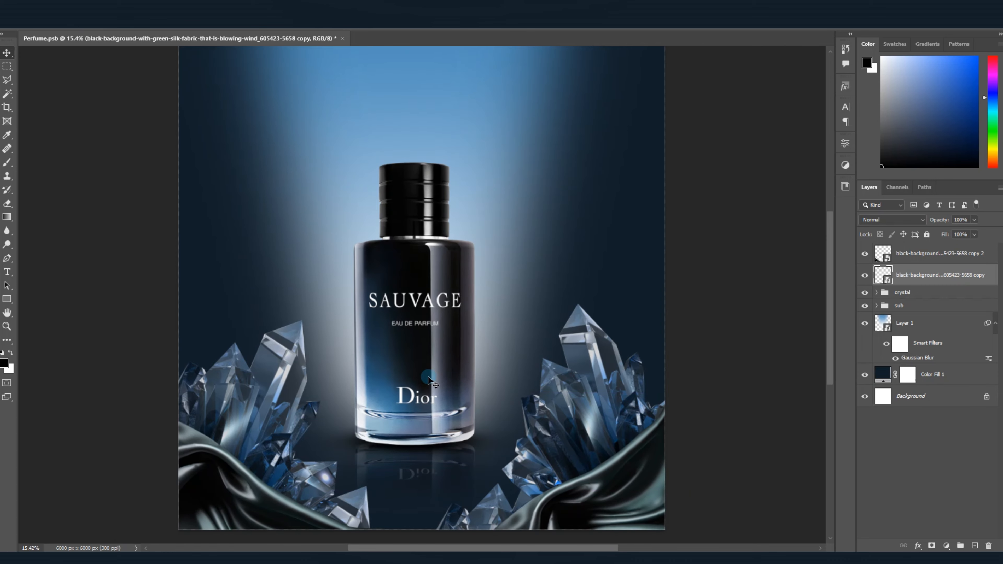
scroll(422, 370, "down", 1)
left_click(912, 254, "shift")
key("ctrl+g")
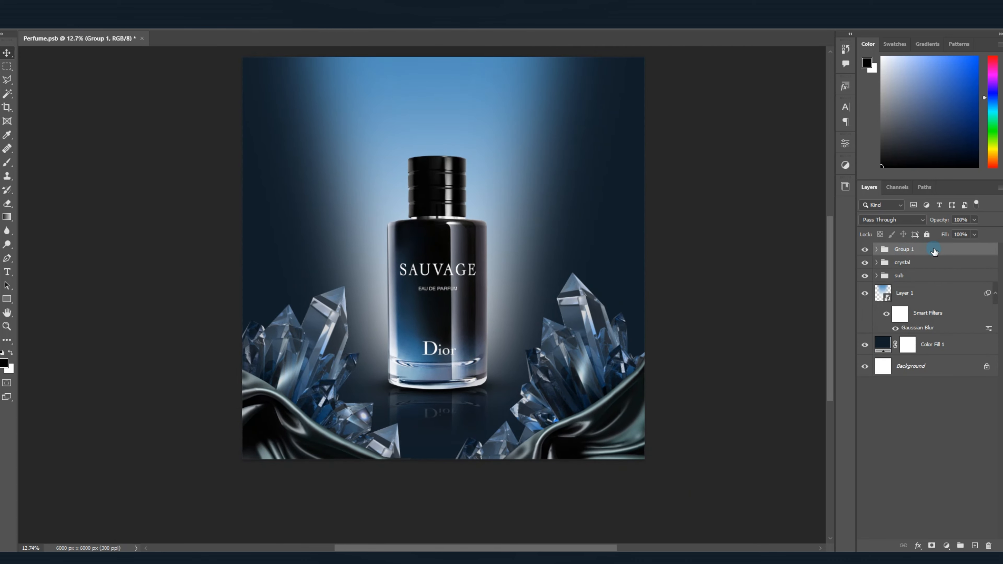
Add a Hue/Saturation adjustment clipped to the fabric group and try Colorize with hue 220.
left_click(946, 546)
left_click(958, 444)
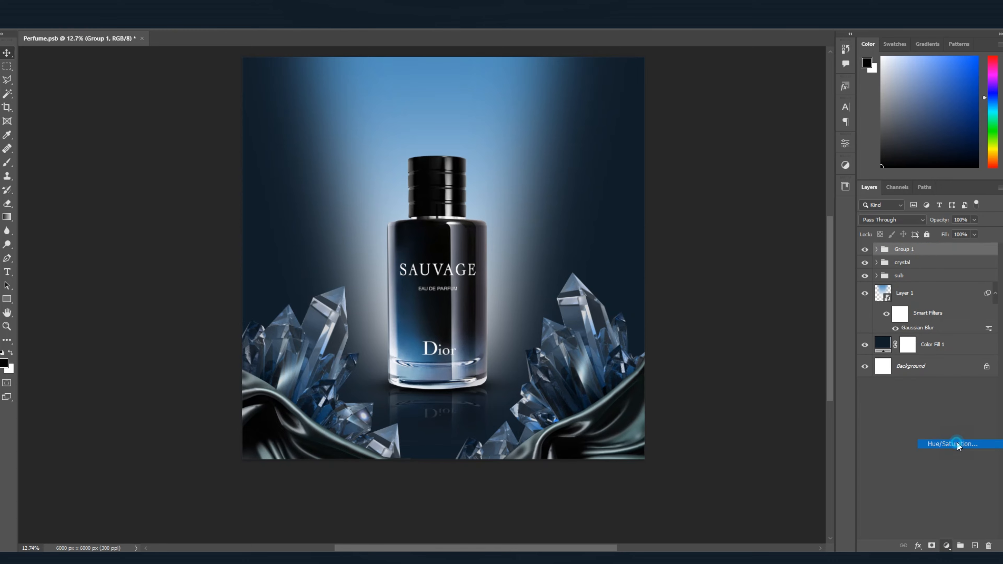
left_click(744, 269)
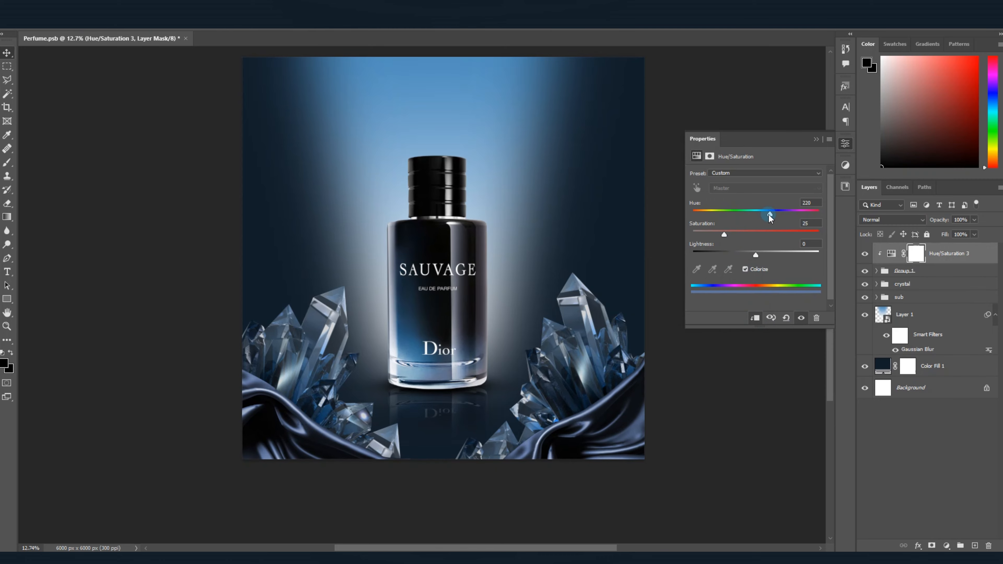
left_click(745, 269)
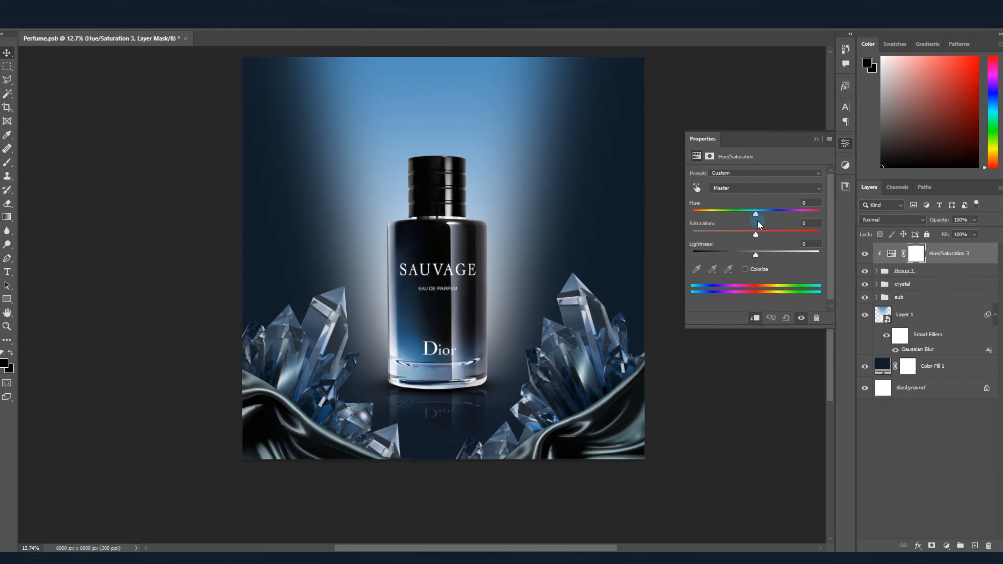
Set the fabric's Hue/Saturation adjustment to hue +26, saturation +17 and lightness -9.
scroll(484, 331, "up", 5)
scroll(544, 332, "down", 1)
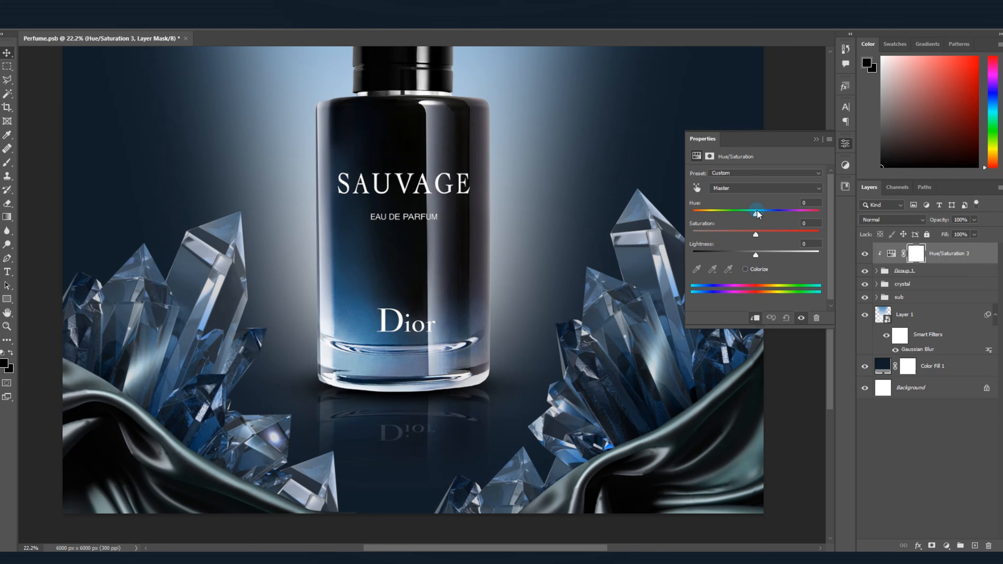
mouse_move(744, 217)
left_mouse_down()
mouse_move(689, 218)
mouse_move(764, 217)
left_mouse_up()
left_click_drag(774, 215, 784, 217)
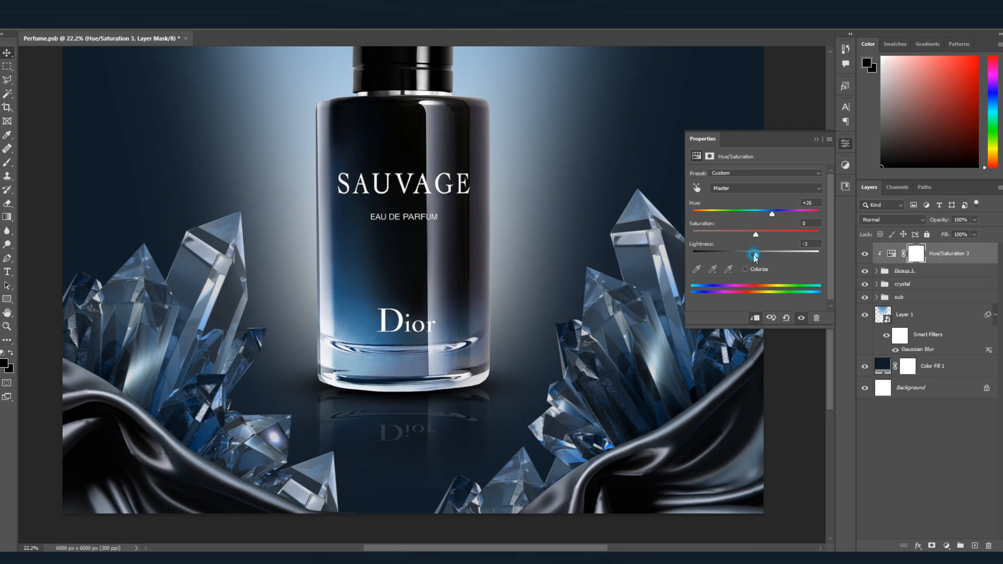
left_click_drag(755, 257, 753, 258)
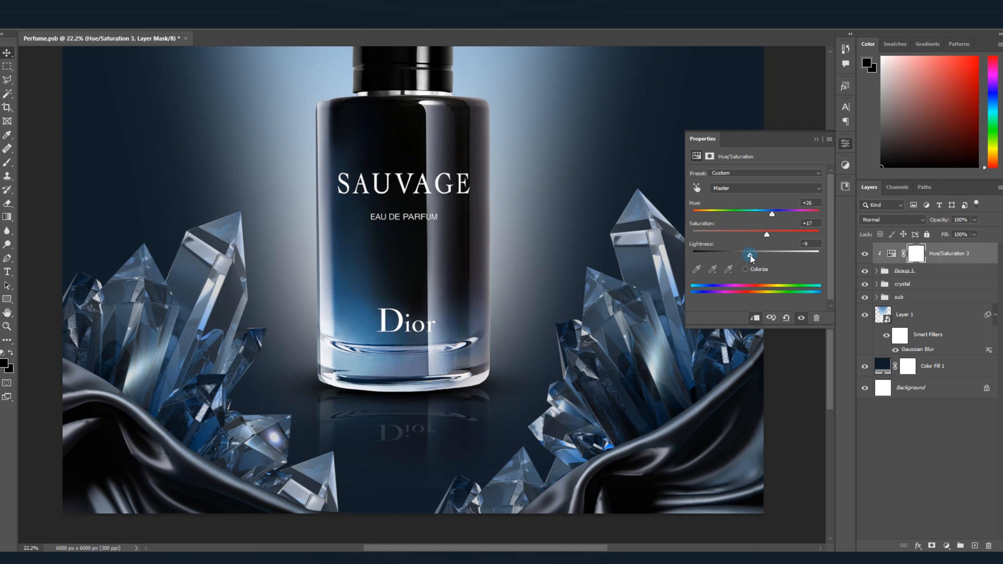
left_click(844, 147)
Group the Hue/Saturation adjustment with the fabric group and name the new group "silk cloth".
scroll(467, 329, "down", 3)
left_click(918, 273)
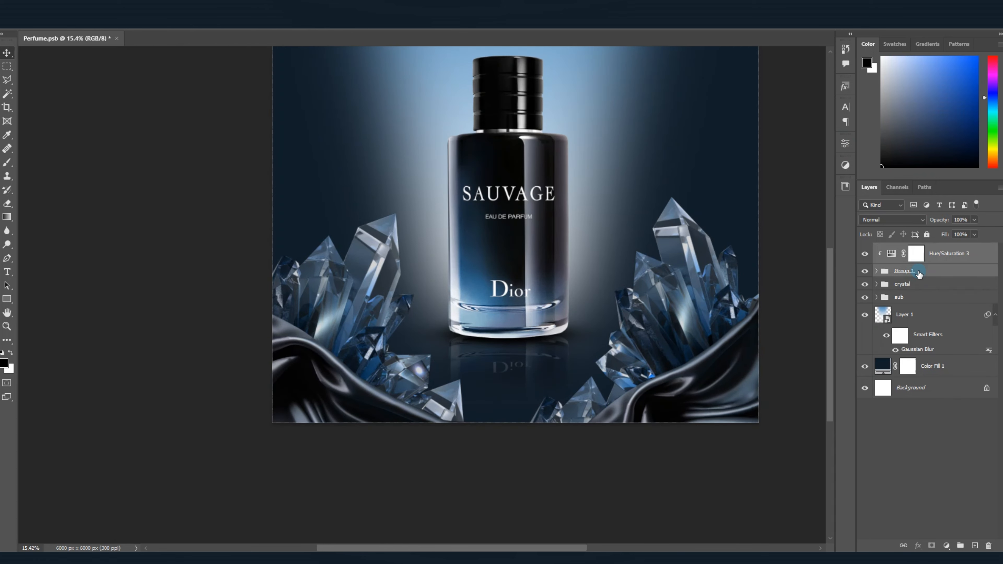
key("ctrl+g")
double_click(906, 250)
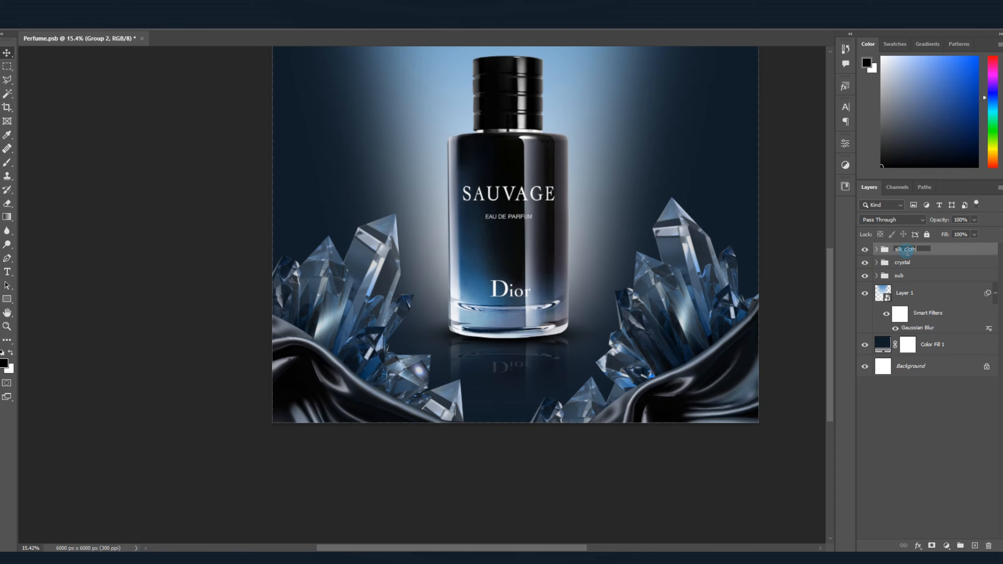
type("silk cloth")
key("Return")
Examine the whole composition and the silk cloth's blending with the crystals and bottle.
scroll(522, 250, "down", 3)
key("ctrl+0")
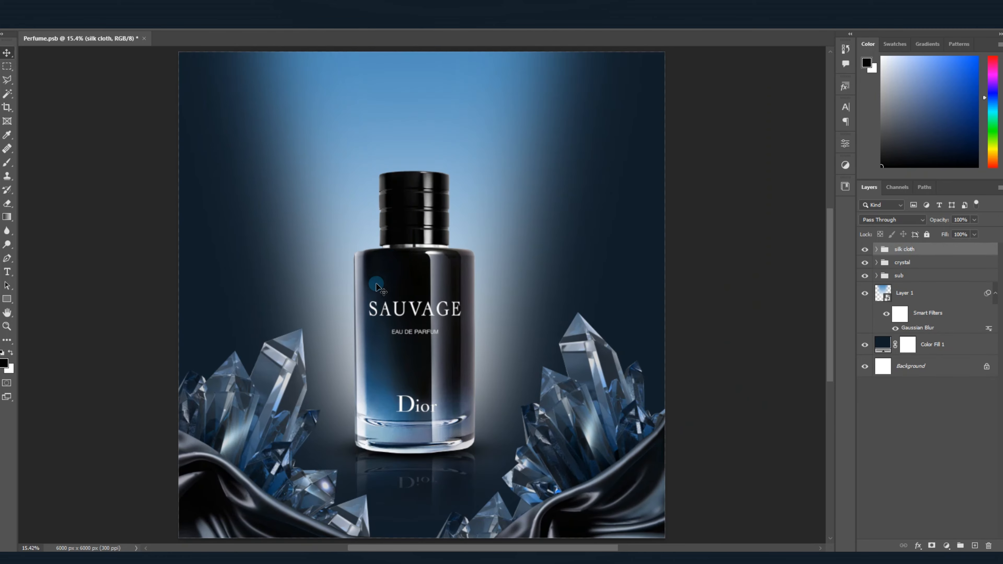
scroll(361, 280, "up", 3)
scroll(383, 282, "down", 2)
scroll(383, 282, "down", 3)
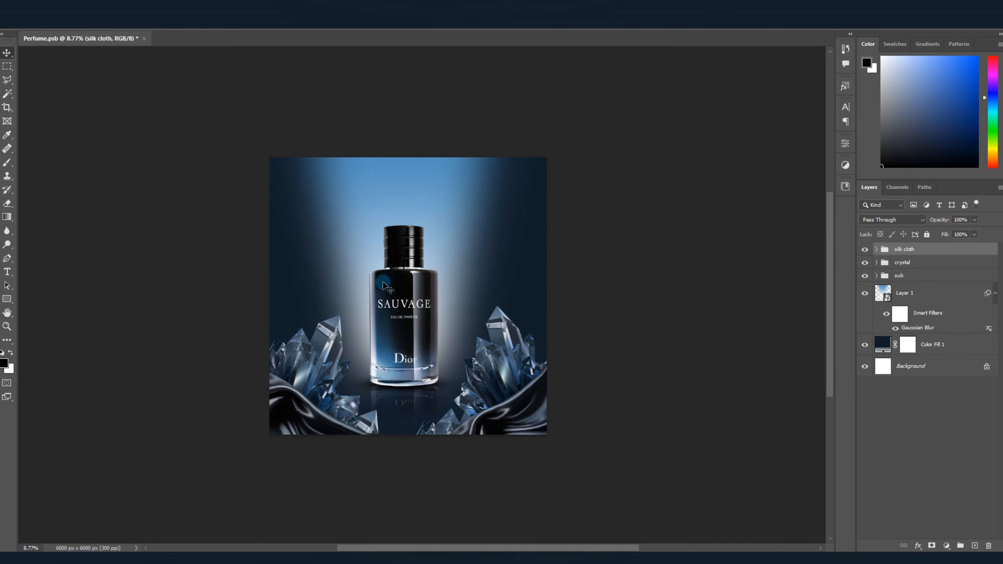
scroll(427, 308, "up", 3)
scroll(426, 305, "down", 2)
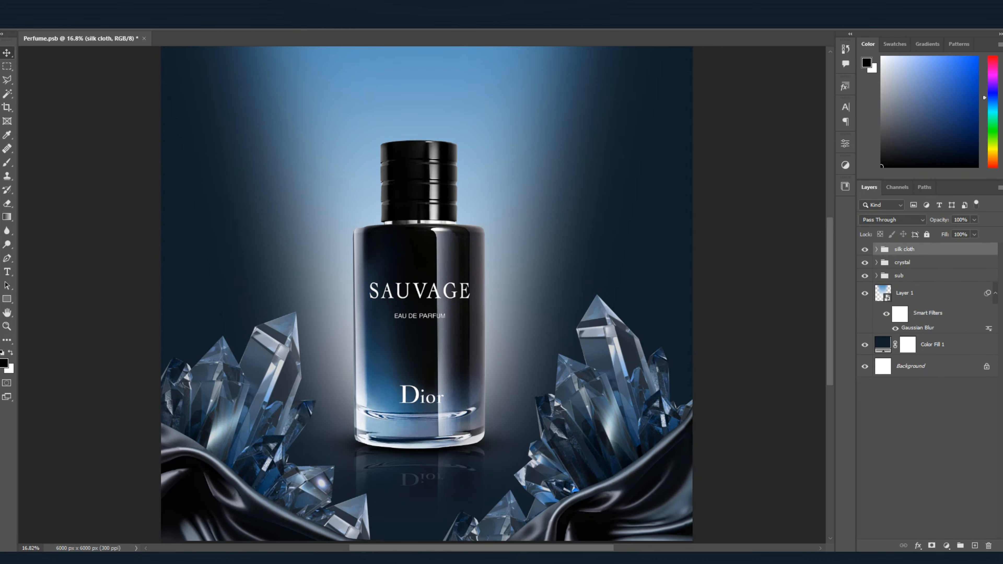
scroll(541, 409, "down", 3)
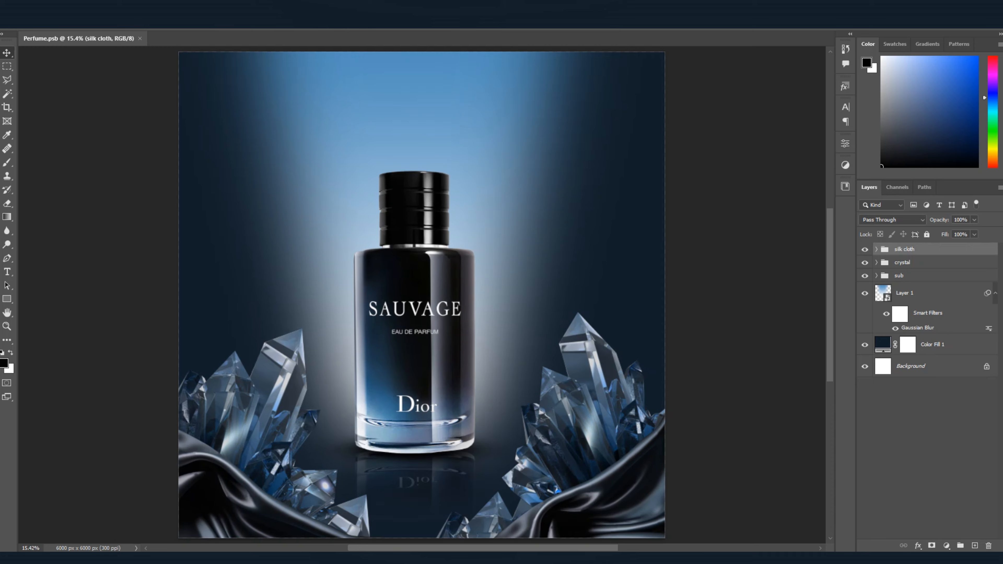
Unlock and delete the white background layer, and put the blue light beam layer into its own group.
left_click(916, 291)
left_click(956, 366)
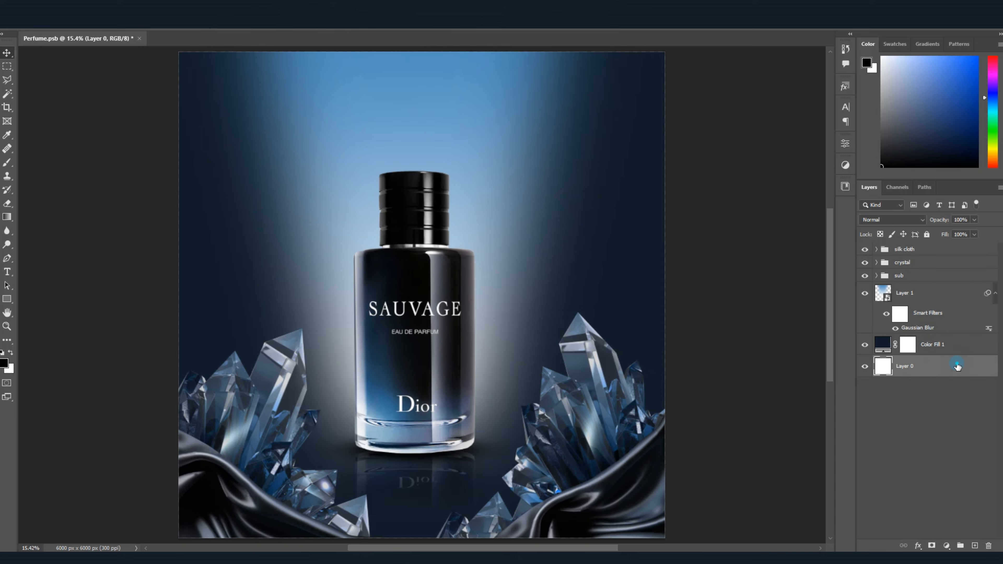
key("Delete")
left_click(937, 293)
key("ctrl+g")
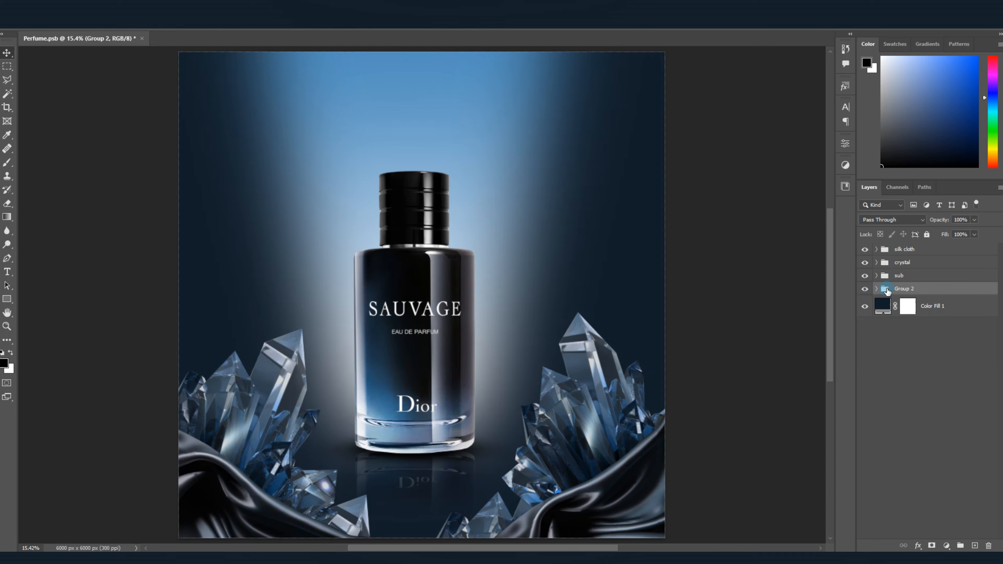
Move the dark blue colour fill layer into the light beam group and rename the group as "bg".
left_click_drag(926, 357, 923, 350)
double_click(899, 289)
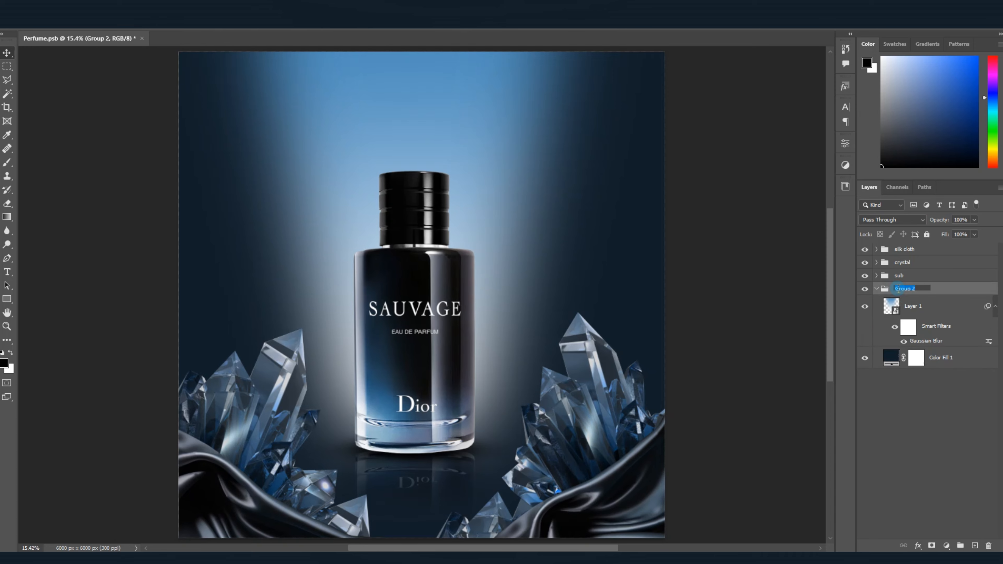
type("bg")
key("Return")
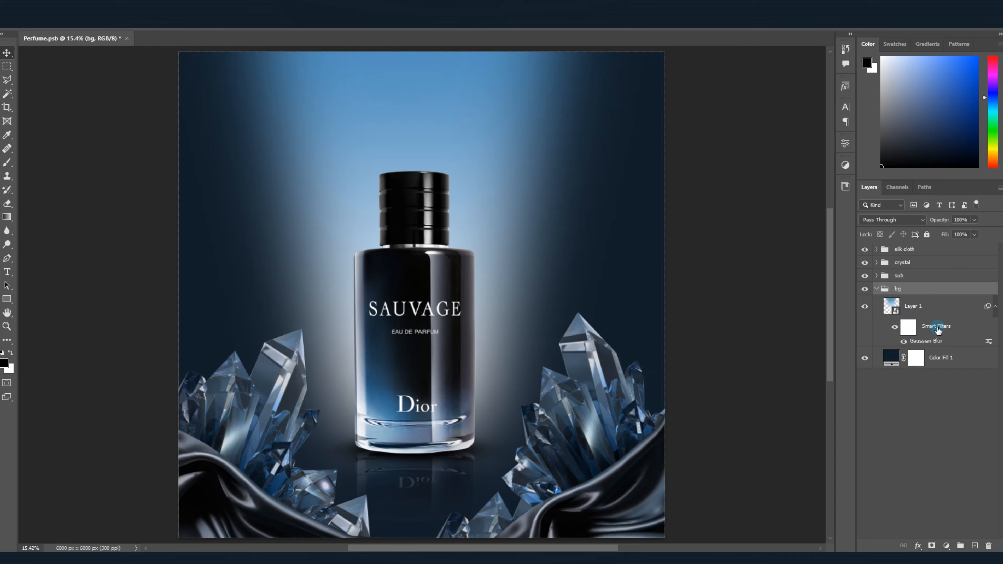
Place the golden bokeh image above the dark colour fill, enlarge it to the full canvas width and align it with the canvas's upper edge.
left_click(939, 355)
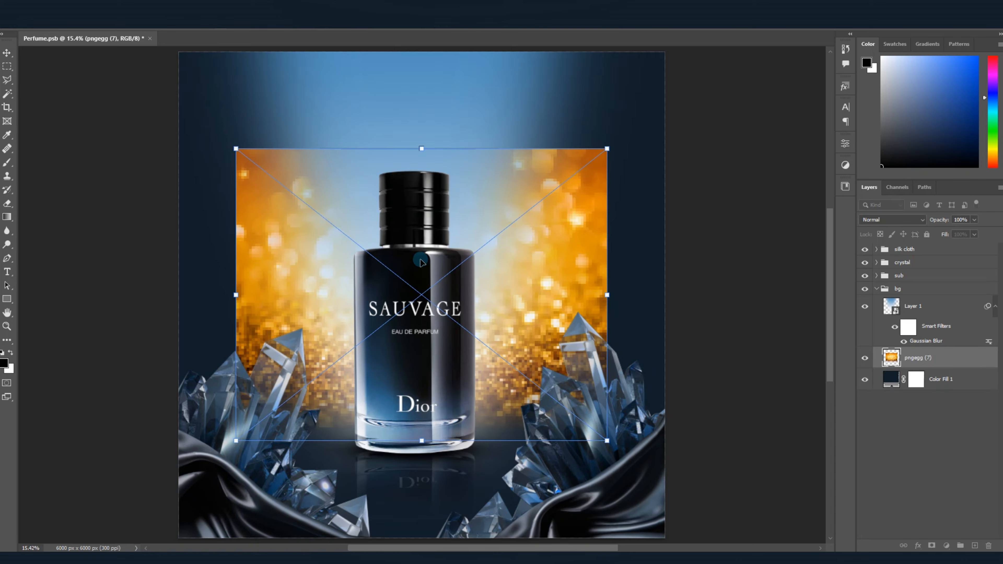
left_click_drag(432, 300, 373, 201)
left_click_drag(550, 199, 664, 198)
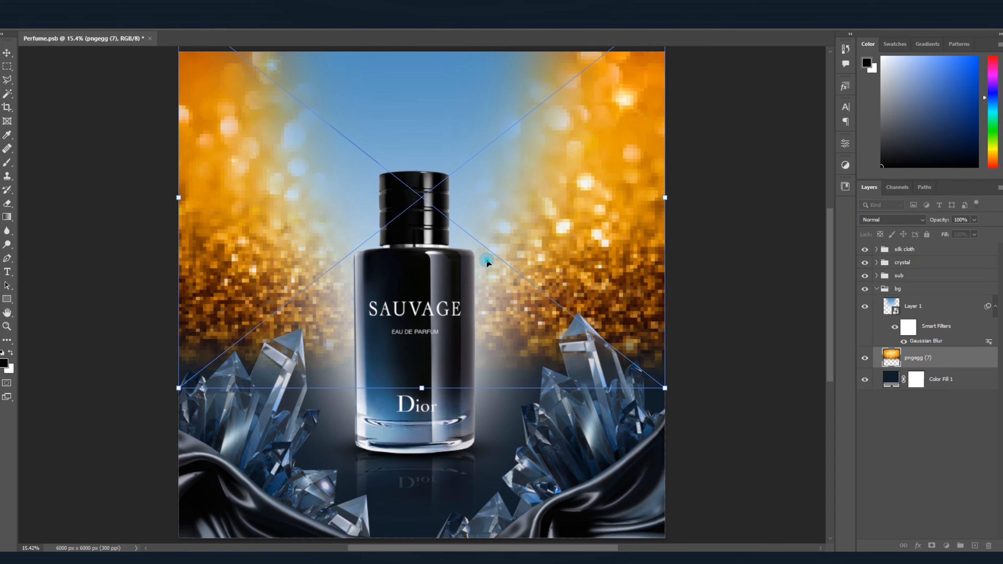
left_click_drag(488, 260, 516, 303)
key("Return")
Preview blending modes on the golden bokeh layer, keep Normal, and add a Hue/Saturation adjustment above it.
left_click(896, 219)
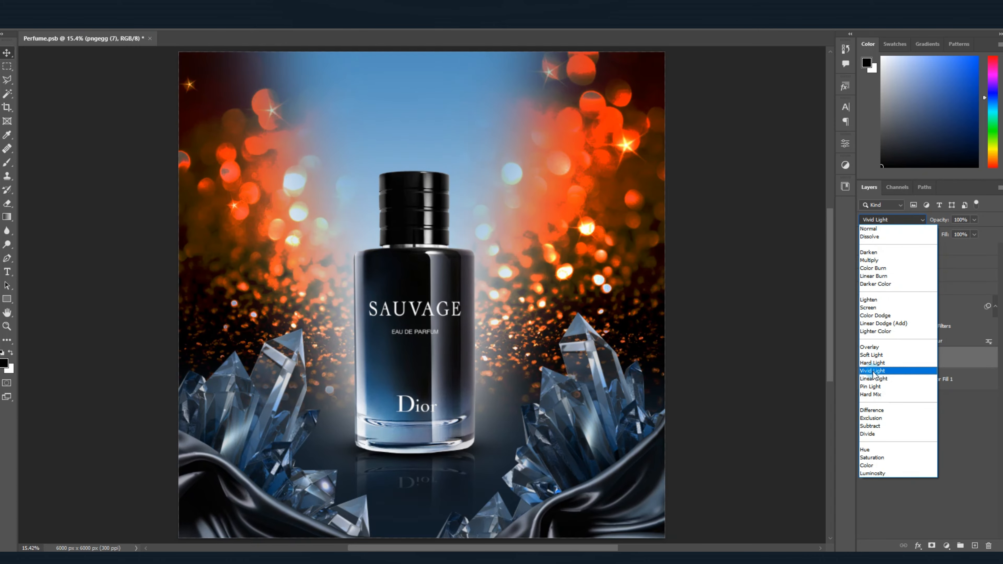
left_click(938, 363)
left_click(946, 546)
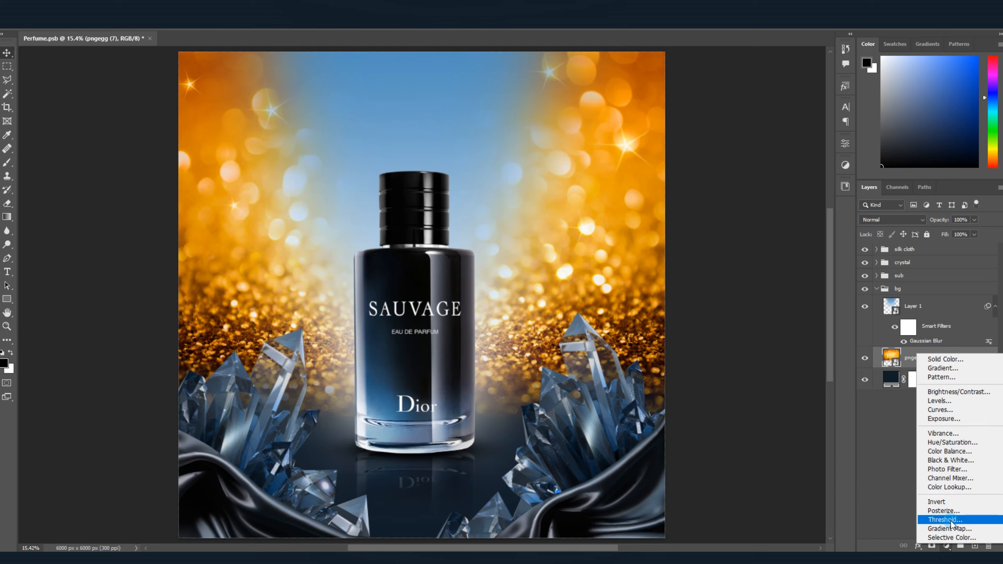
left_click(940, 450)
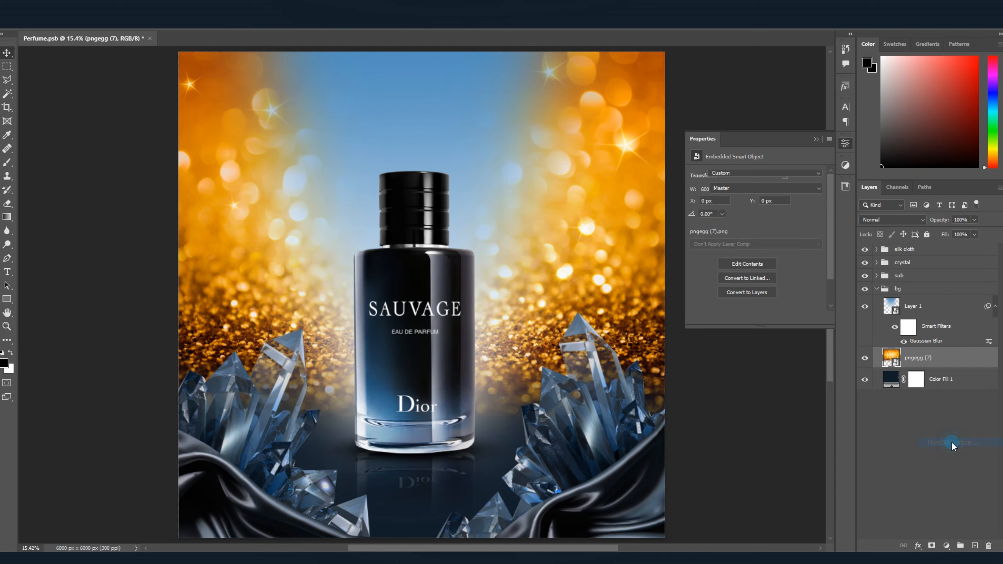
Set the light beam layer's blending mode to Screen.
left_click(920, 307)
left_click(891, 219)
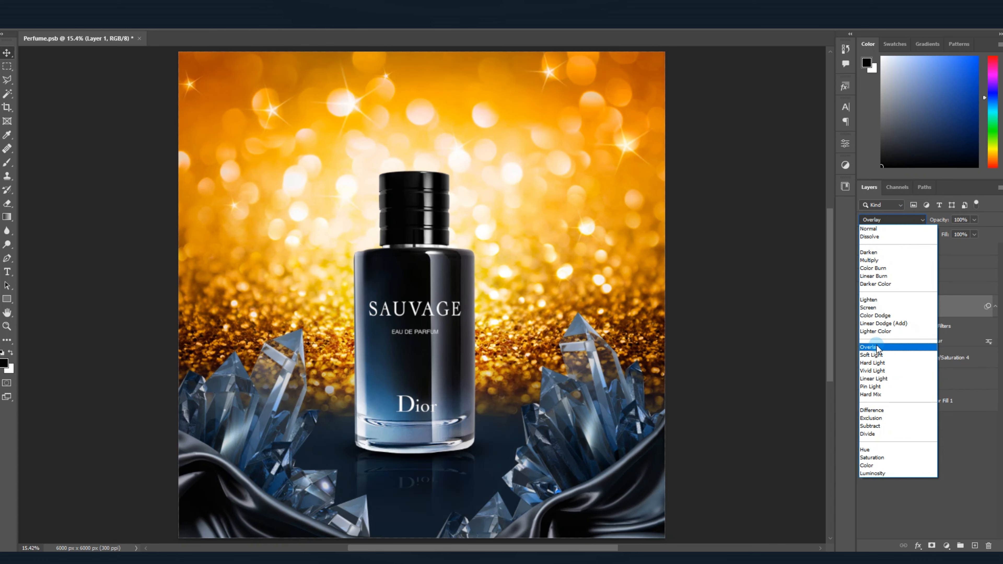
left_click(876, 307)
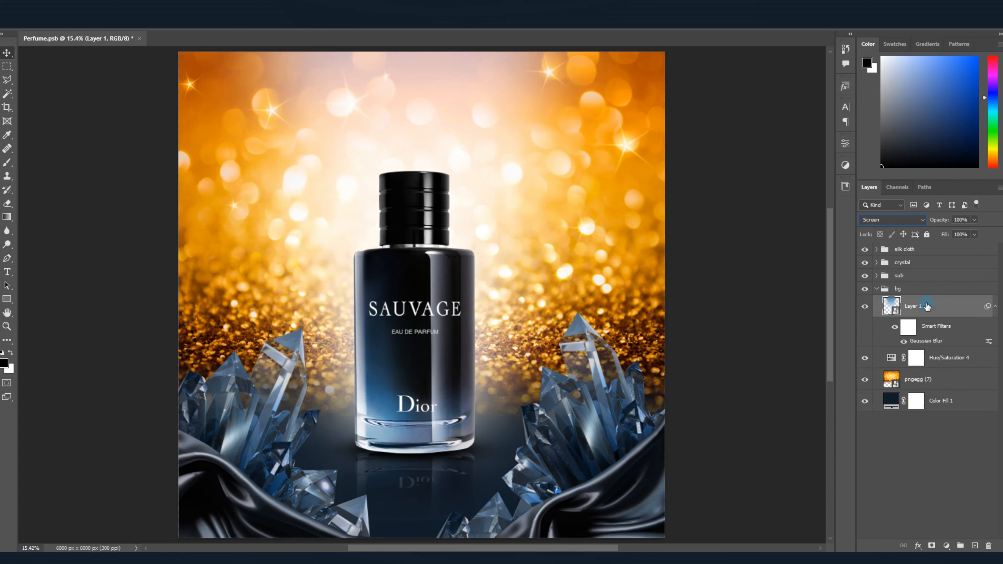
Duplicate the light beam layer and lower the copy's opacity to 46%.
key("ctrl+j")
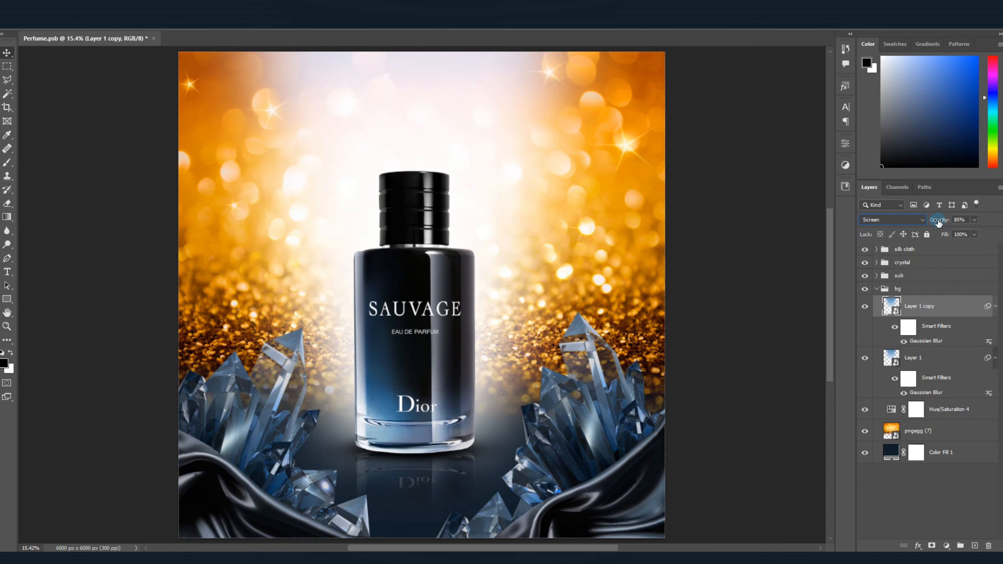
left_click_drag(938, 222, 932, 223)
Clip the new Hue/Saturation adjustment to the bokeh layer and colorize it with hue 221, saturation 34 and lightness -15.
left_click(935, 427)
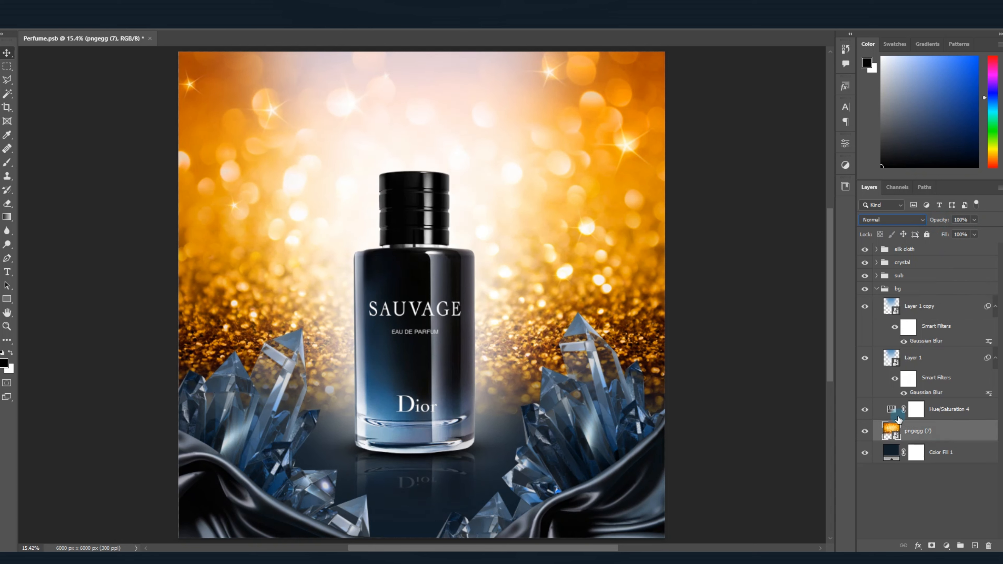
left_click(893, 419, "alt")
left_click(899, 411)
double_click(899, 411)
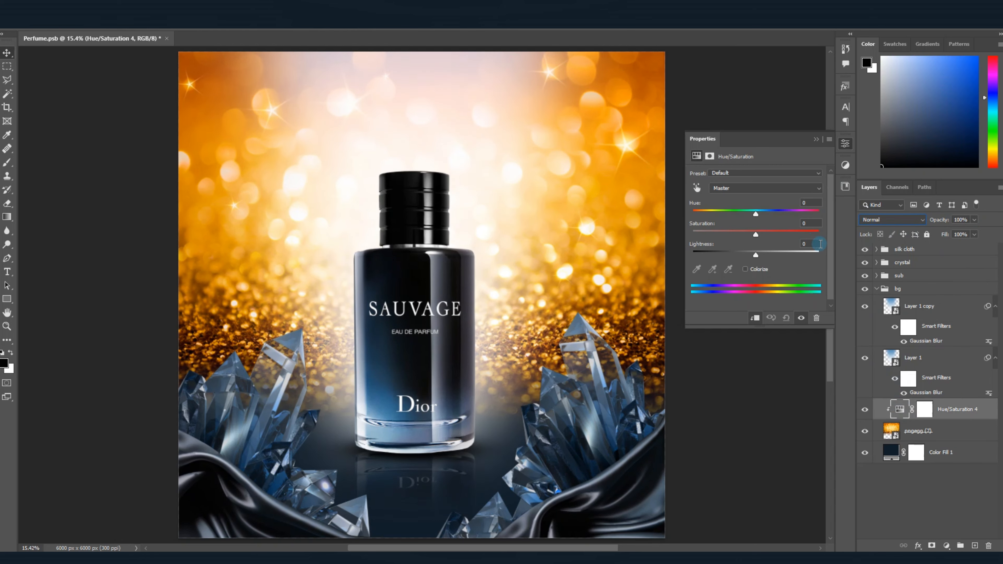
left_click(746, 270)
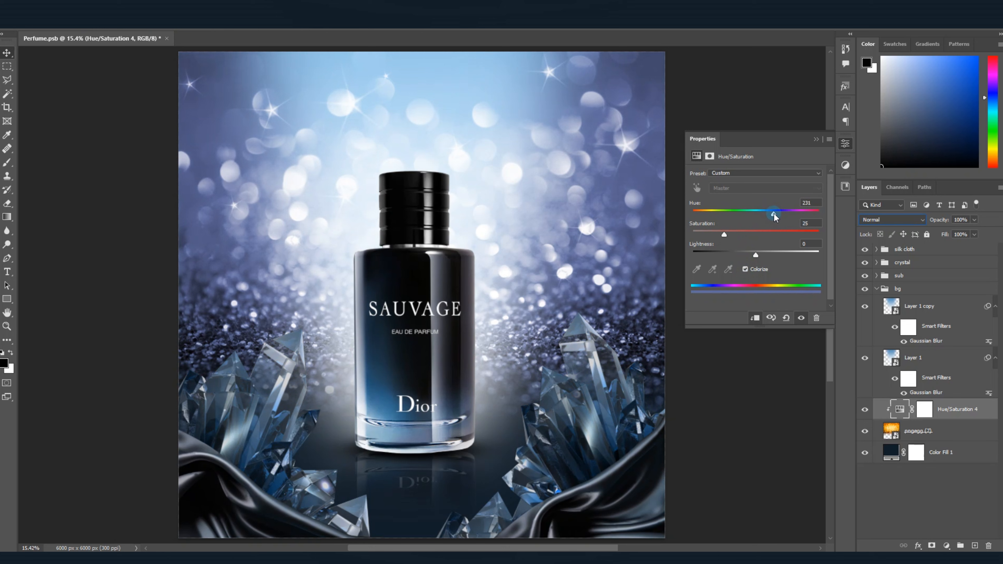
left_click_drag(771, 217, 745, 255)
left_click(771, 214)
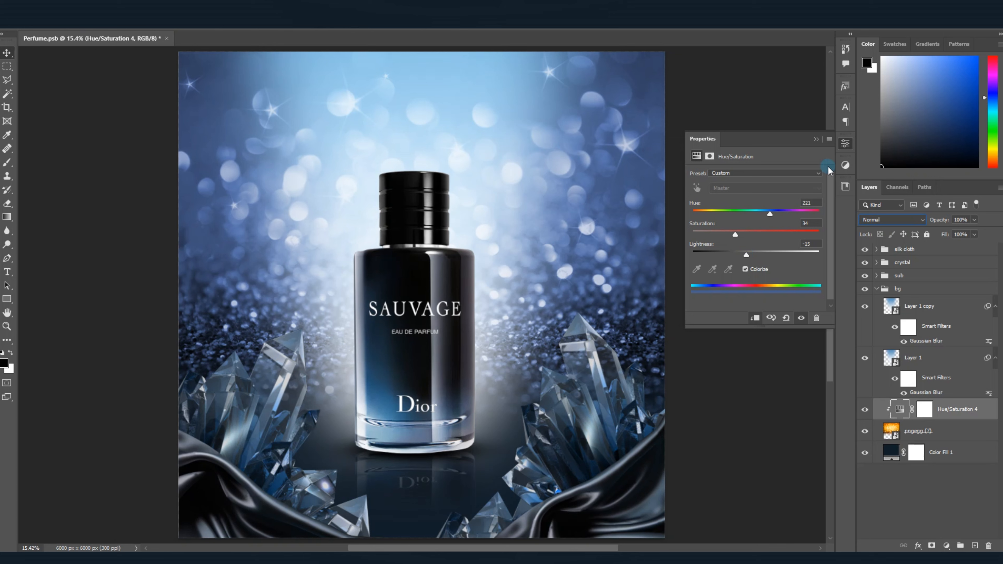
Delete the duplicate of the light beam layer.
left_click(936, 223)
left_click(927, 308)
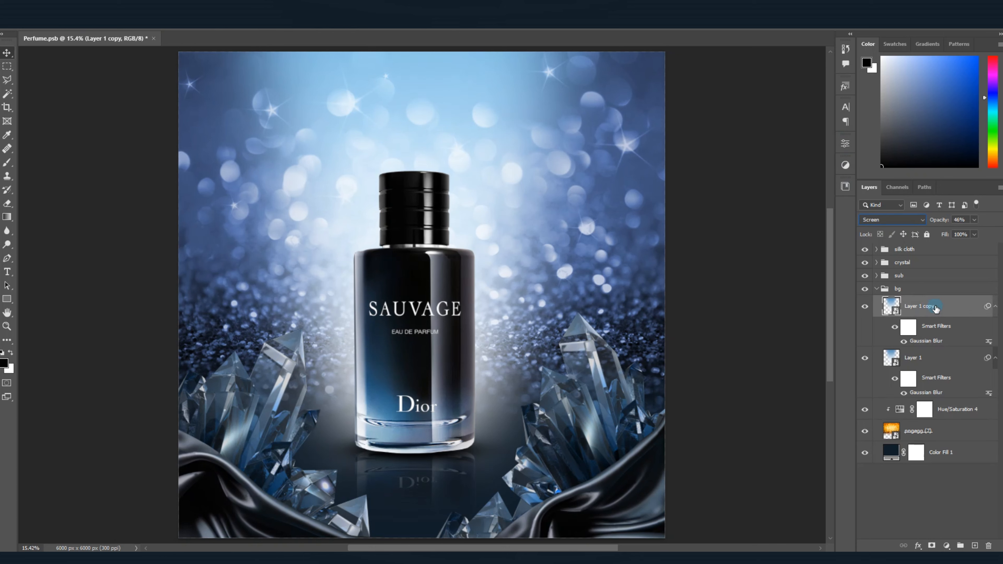
key("Delete")
Set the bokeh layer's opacity to 43% and hide the light beam layer.
left_click(946, 378)
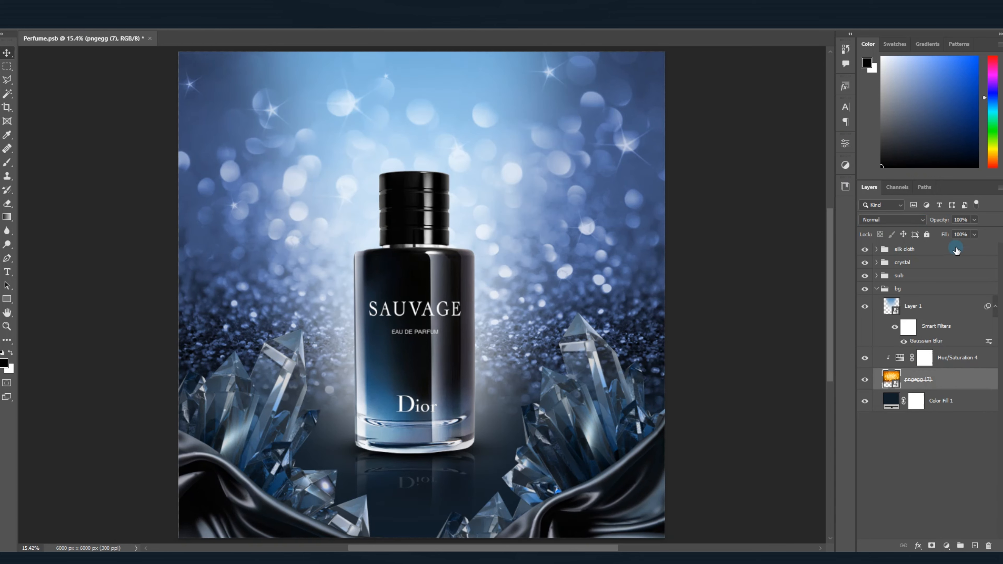
left_click_drag(942, 220, 938, 223)
left_click(917, 307)
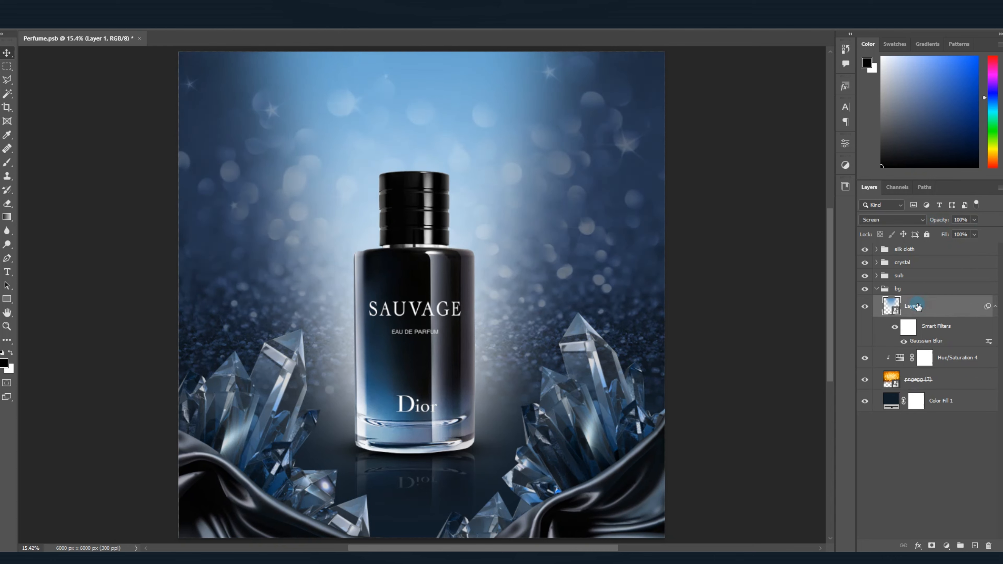
left_click(864, 308)
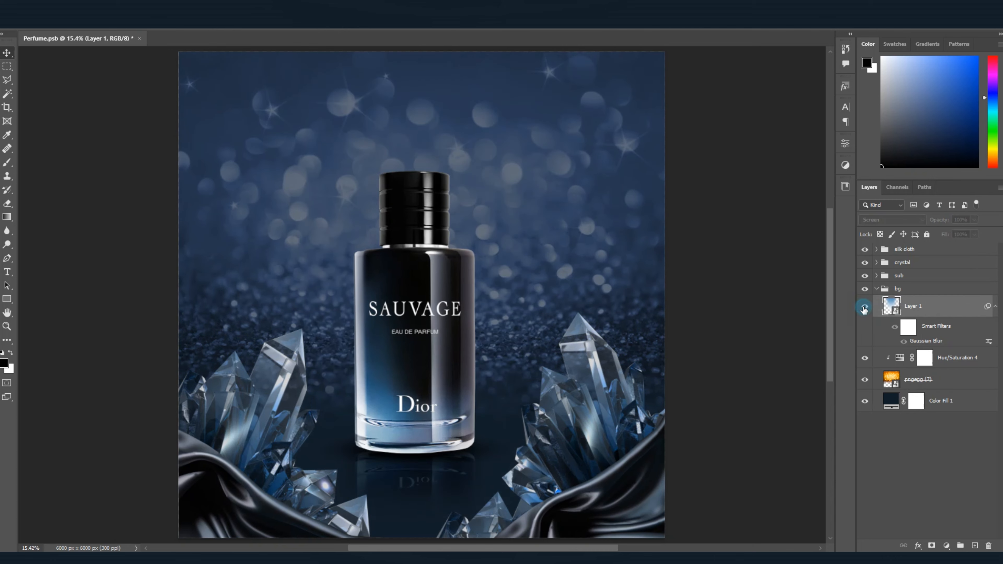
left_click(864, 308)
left_click(864, 307)
Start a Field Blur on the bokeh layer and reduce the blur at the central pin over the bottle.
left_click(942, 378)
left_click(956, 359, "shift")
left_click(955, 382)
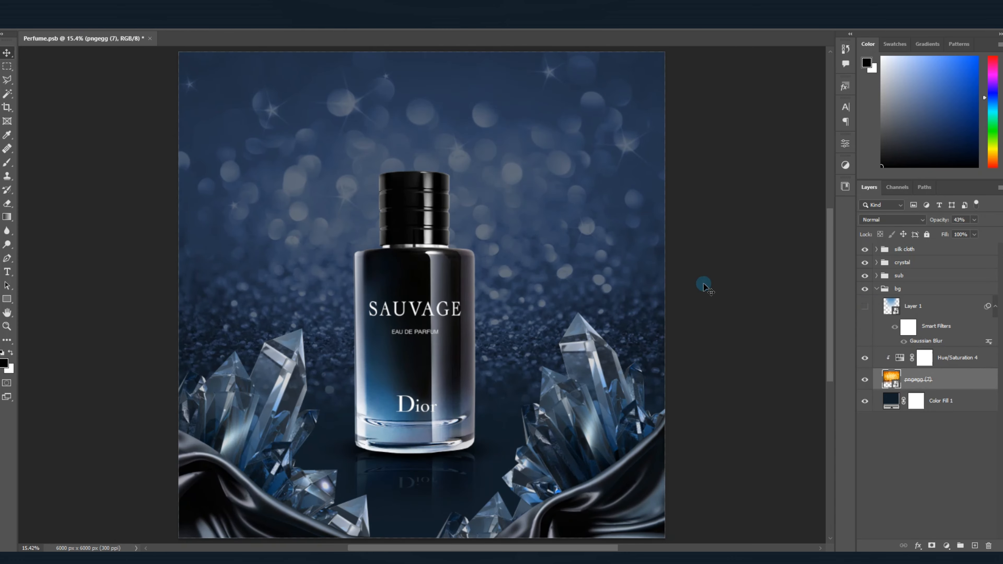
left_click(141, 25)
mouse_move(178, 140)
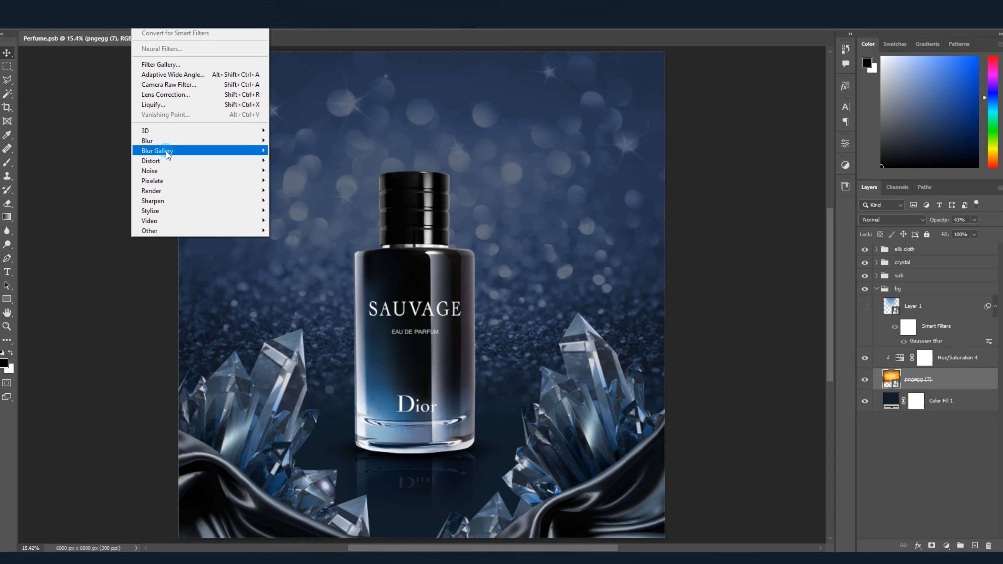
left_click(290, 151)
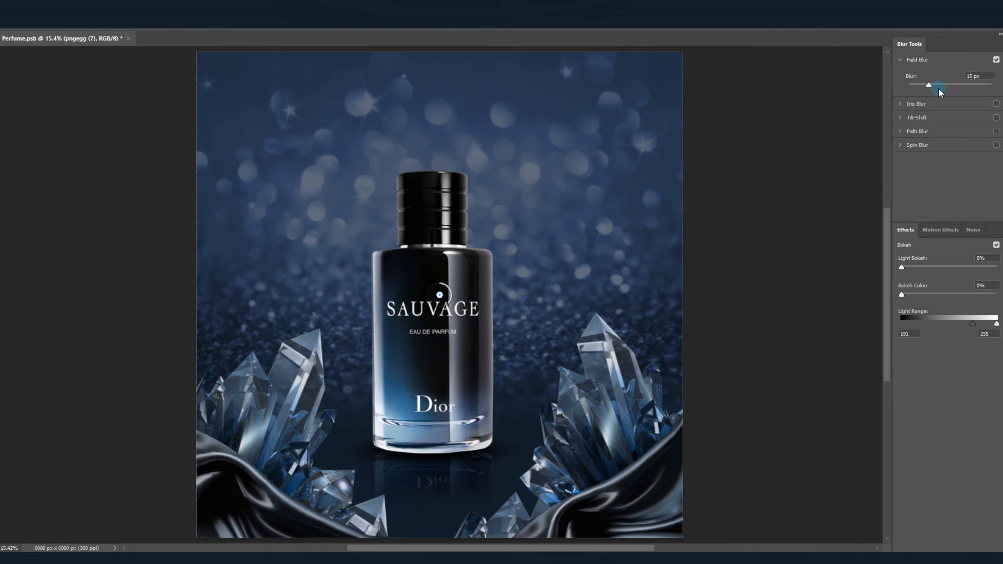
left_click(911, 86)
Add Field Blur pins near the right and left edges of the canvas at mid-height and adjust each pin's blur.
left_click(671, 295)
left_click(946, 85)
left_click(213, 297)
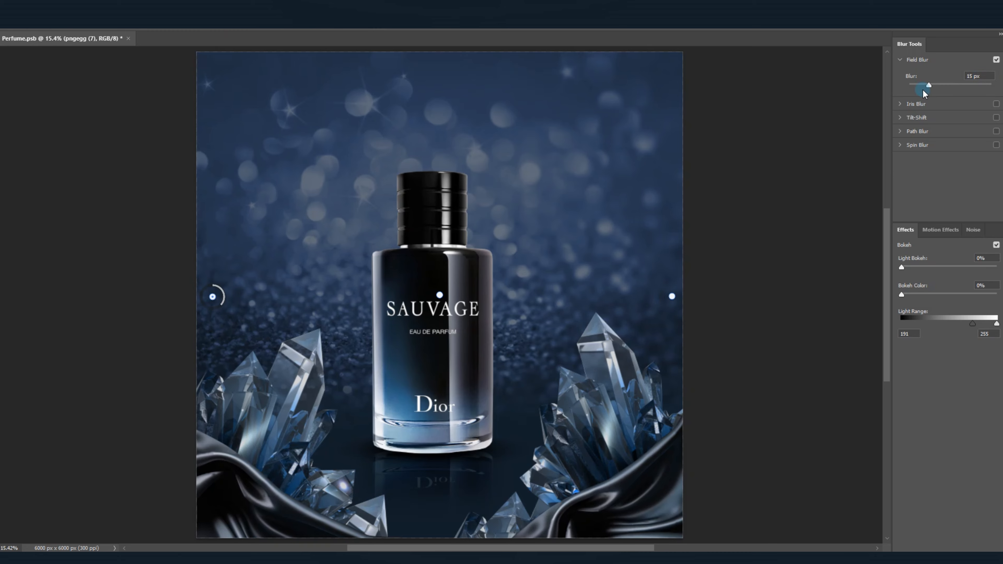
left_click(929, 85)
Add Field Blur pins in the canvas's two upper corners, set both to about 85 px, and apply the blur.
left_click(867, 90)
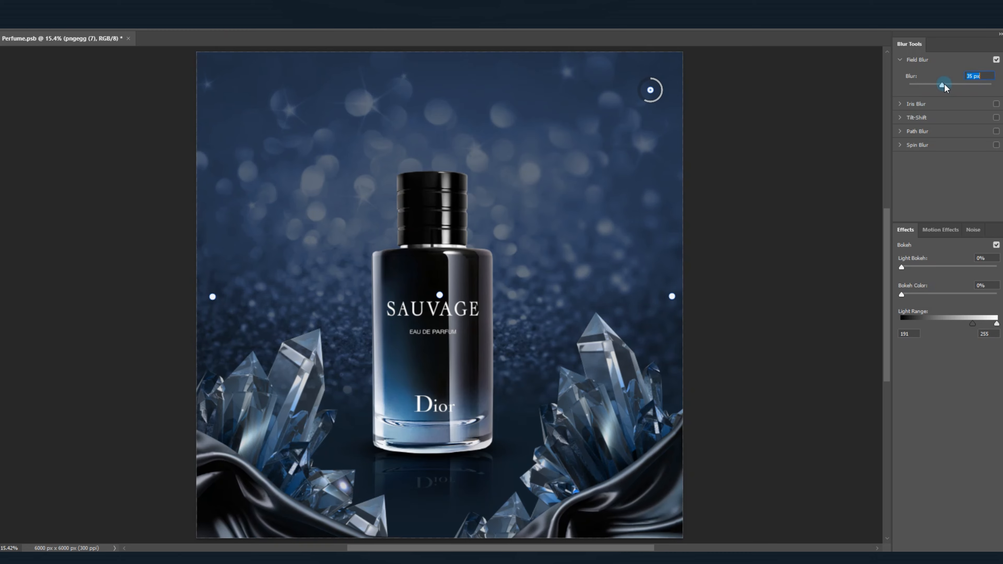
left_click(212, 78)
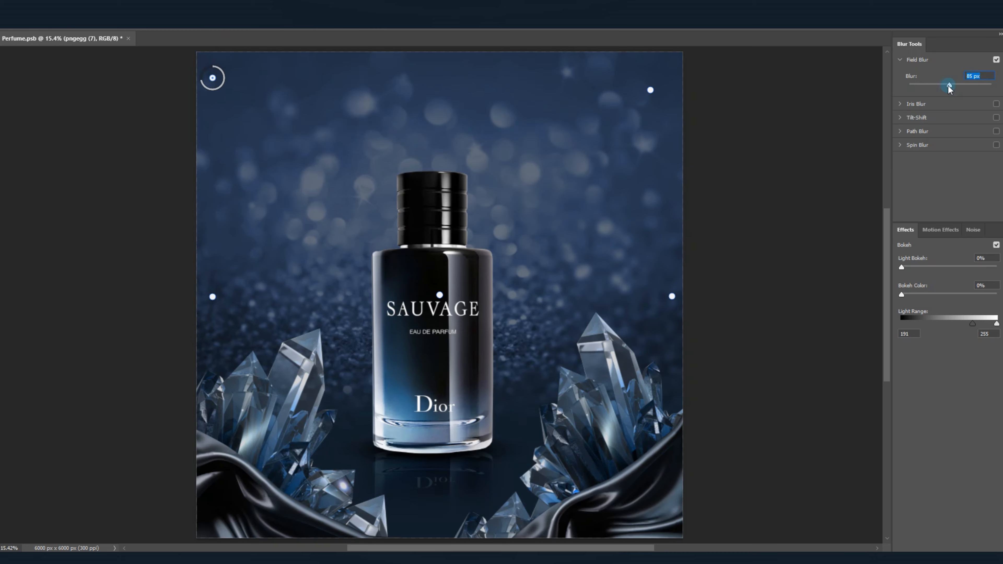
left_click(650, 90)
left_click(950, 86)
left_click(213, 78)
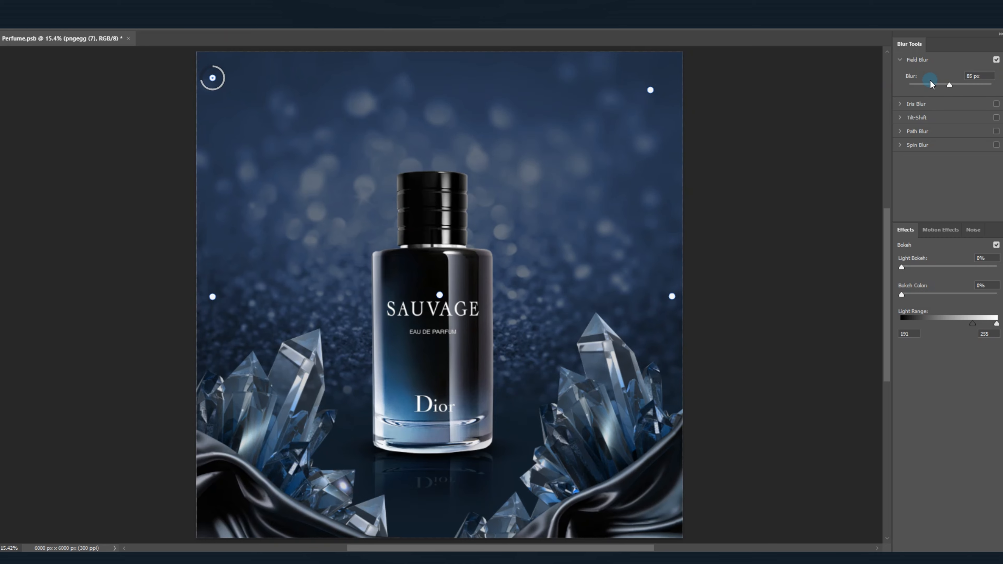
key("Return")
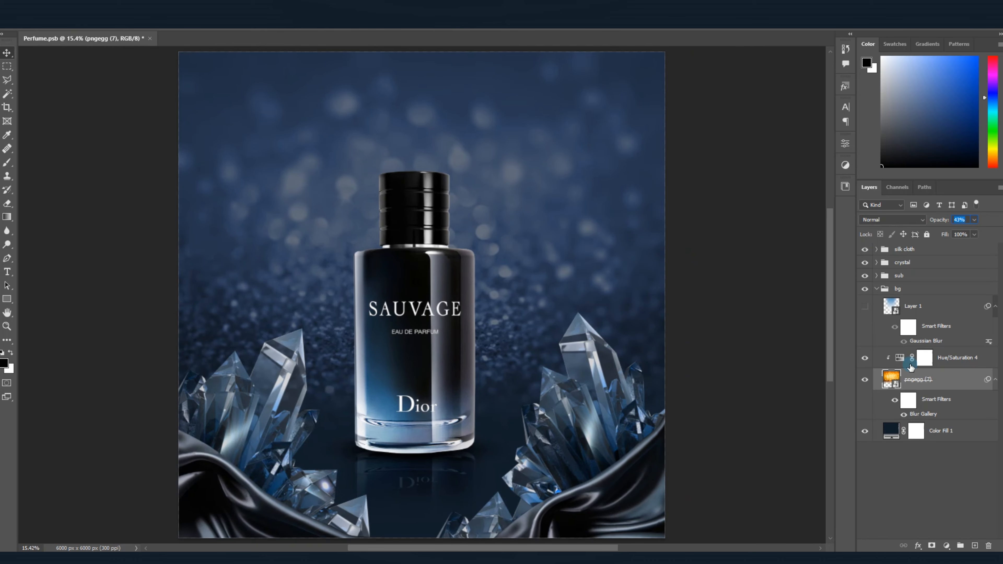
Lower the bokeh layer's opacity to 24%, and show the light beam layer at 79% opacity.
scroll(956, 220, "down", 5)
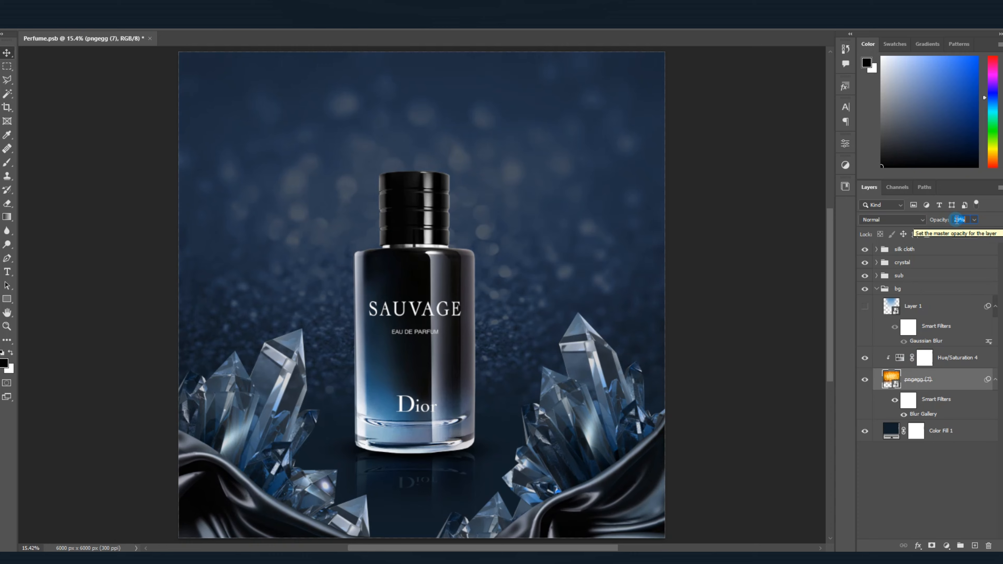
left_click(865, 306)
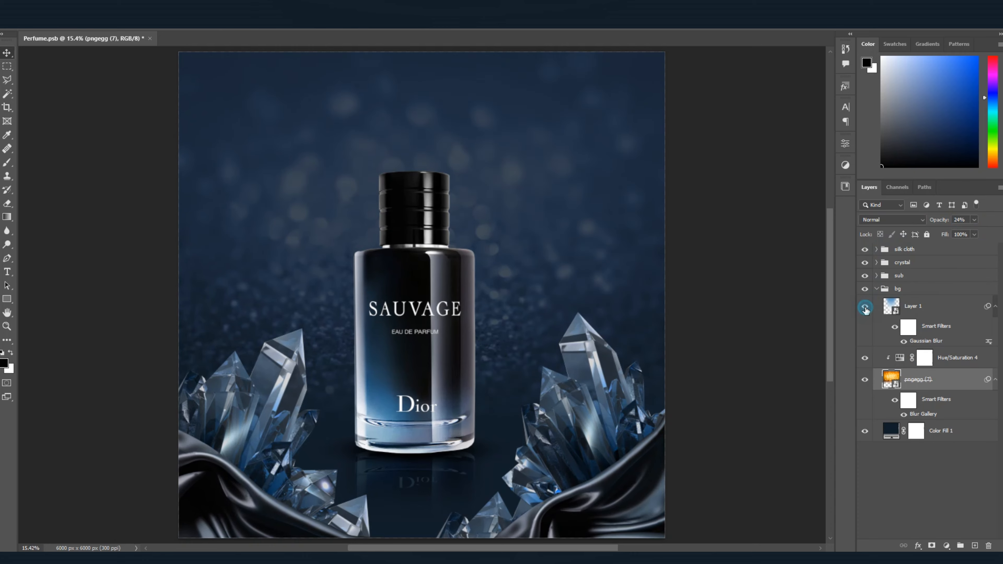
left_click(577, 158)
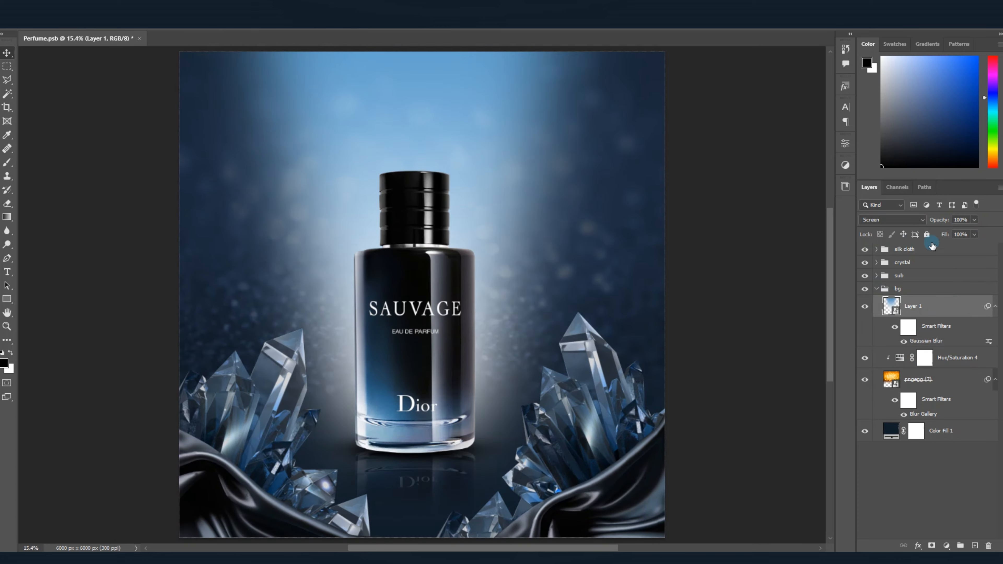
left_click_drag(942, 222, 939, 223)
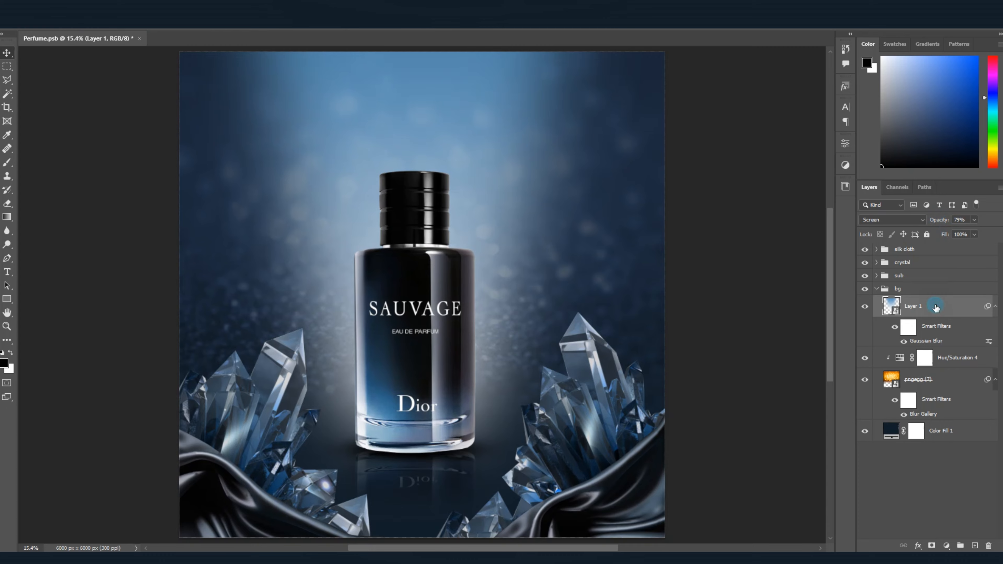
scroll(755, 278, "down", 2)
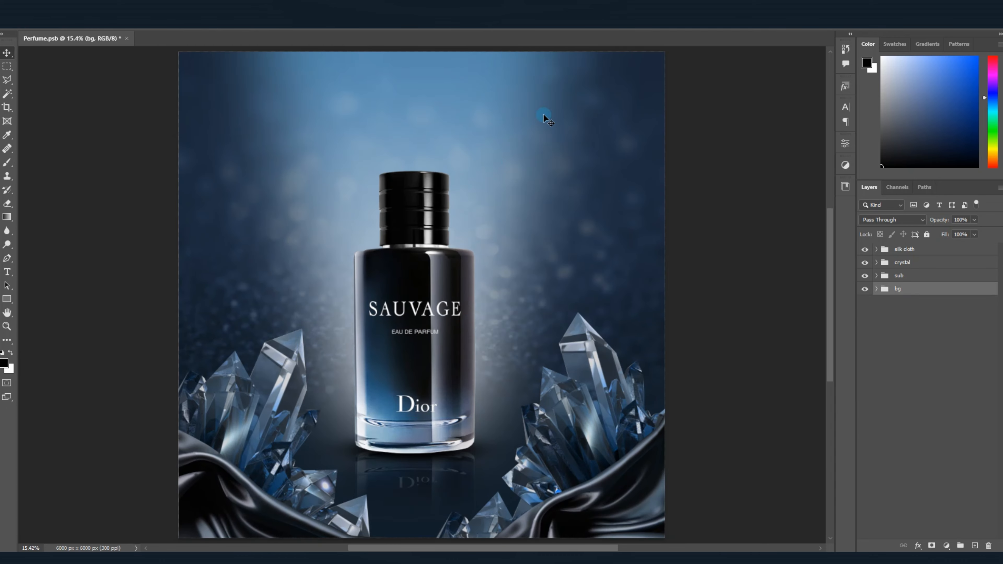
Place the blue crystal image above the silk cloth group and open its source image.
left_click(916, 250)
left_click_drag(421, 413, 458, 383)
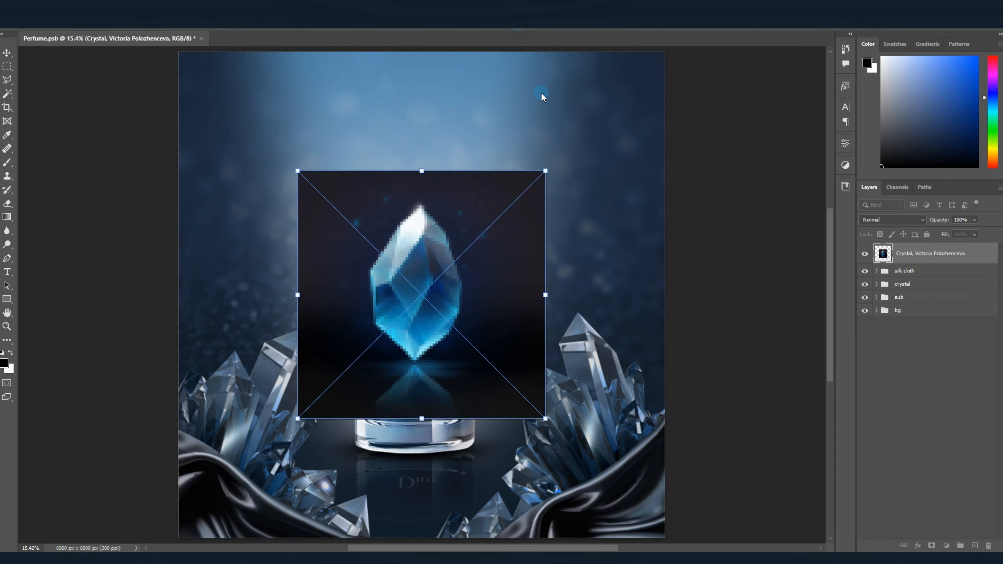
key("Return")
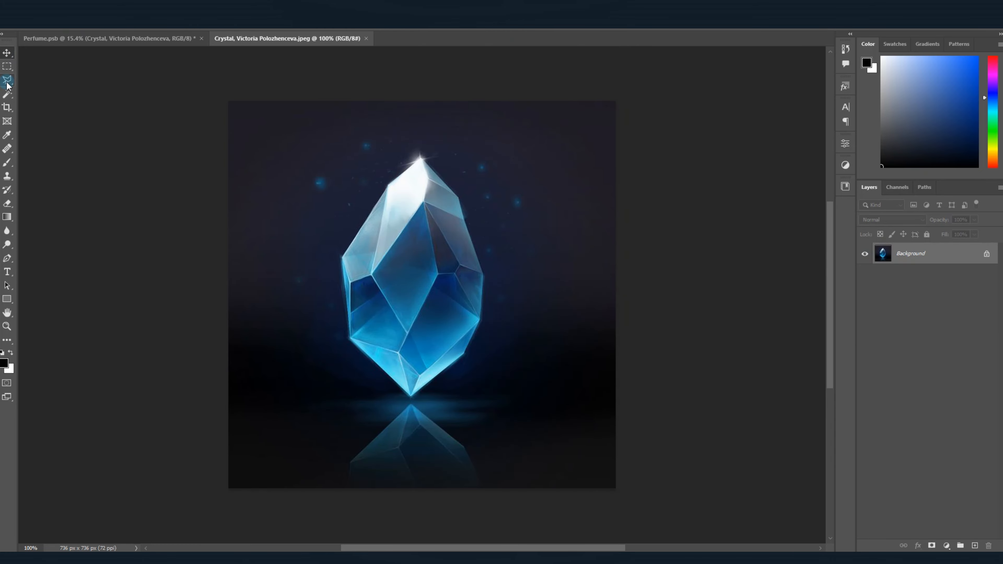
Mask the crystal out of its background using a subject selection and convert the layer to a smart object.
left_click(119, 24)
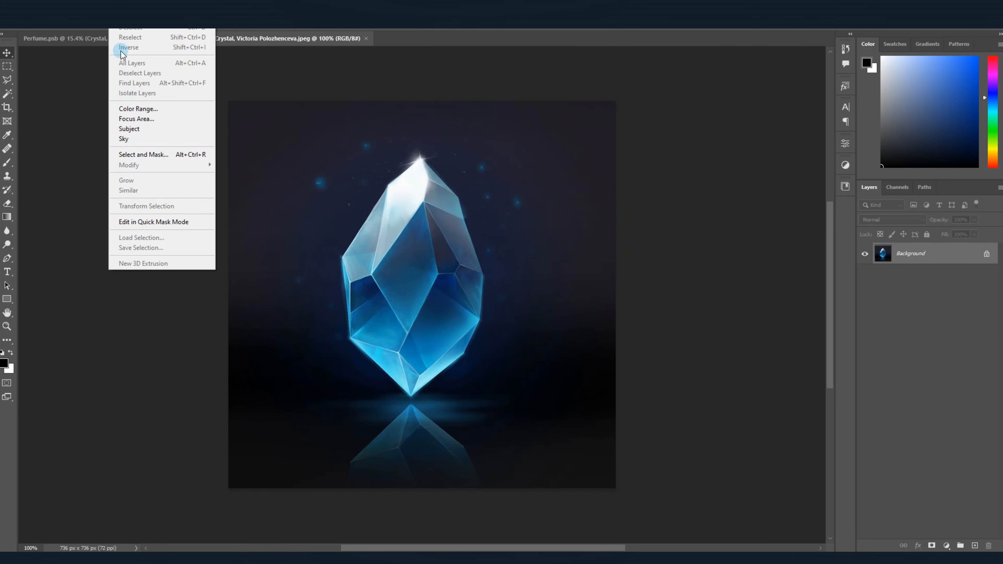
left_click(131, 128)
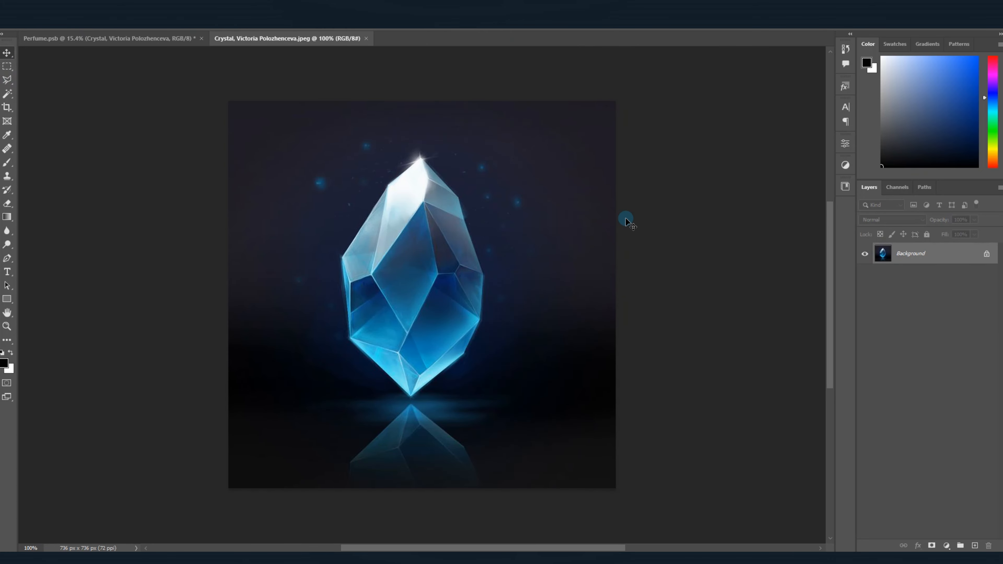
left_click(932, 545)
right_click(945, 254)
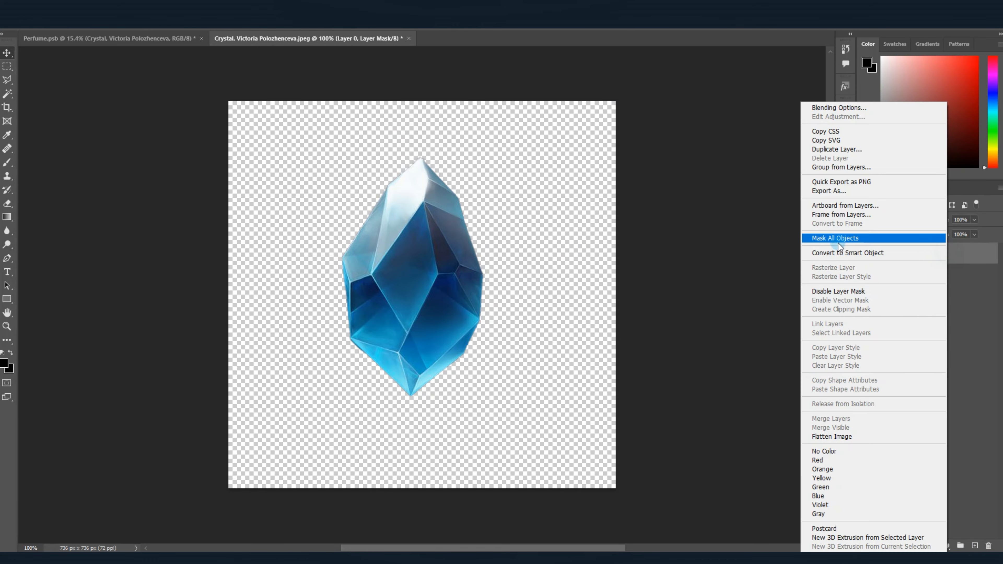
left_click(839, 253)
Copy the cut-out crystal into the Perfume.psb composition and delete the original crystal image layer.
left_click_drag(908, 259, 767, 276)
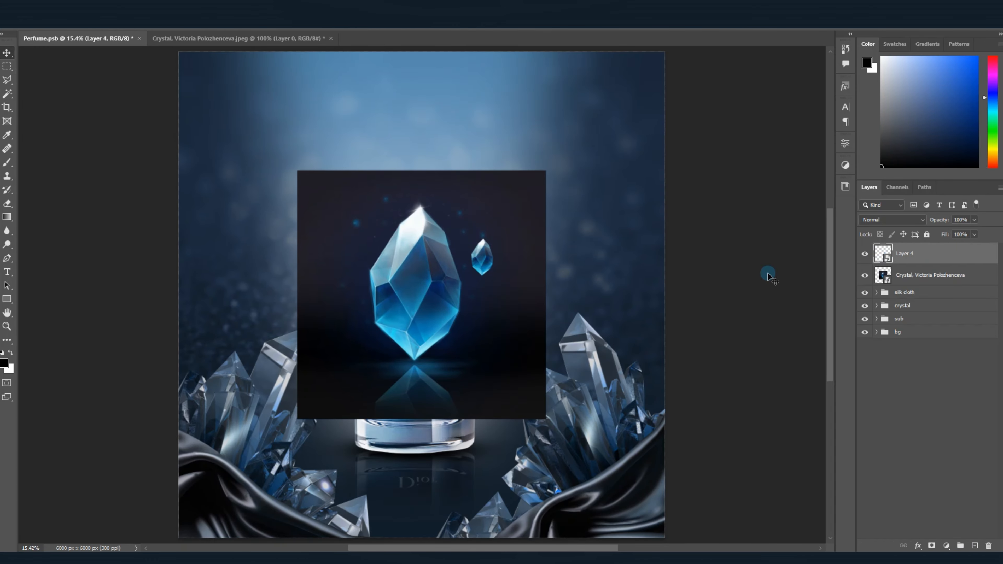
left_click(907, 276)
key("Delete")
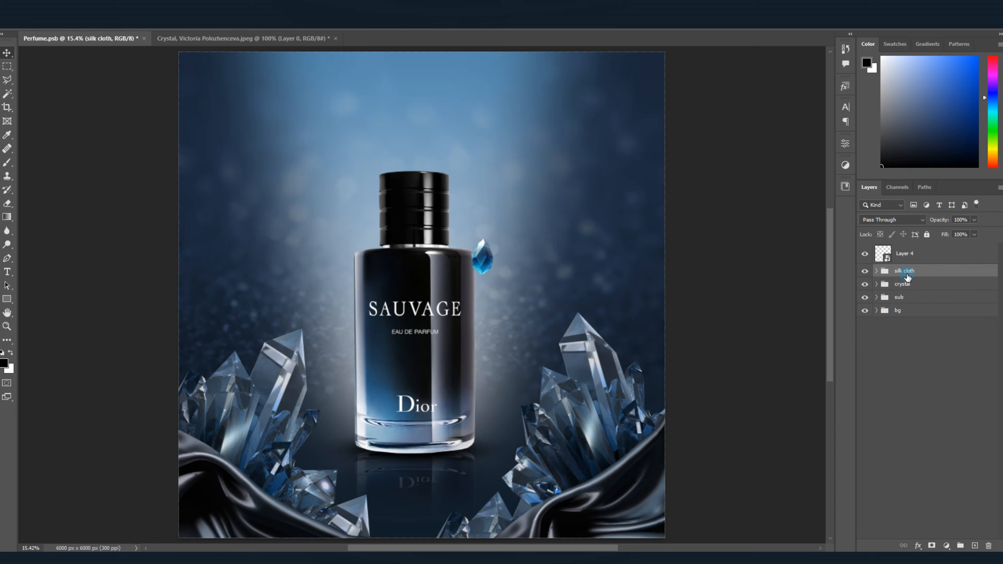
Enlarge the cut-out crystal until it is roughly as tall as the bottle's body.
left_click(905, 258)
key("ctrl+t")
left_click_drag(482, 275, 482, 437)
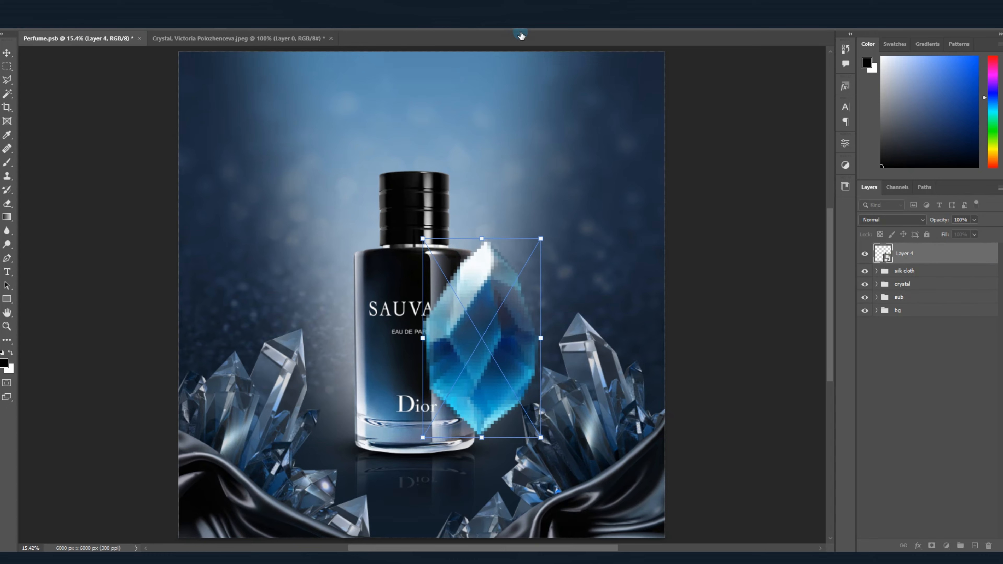
key("Return")
Clip a Hue/Saturation adjustment to the crystal, shifting the hue toward deeper blue, lowering saturation to -39 and darkening it slightly.
scroll(474, 316, "down", 3)
left_click(946, 545)
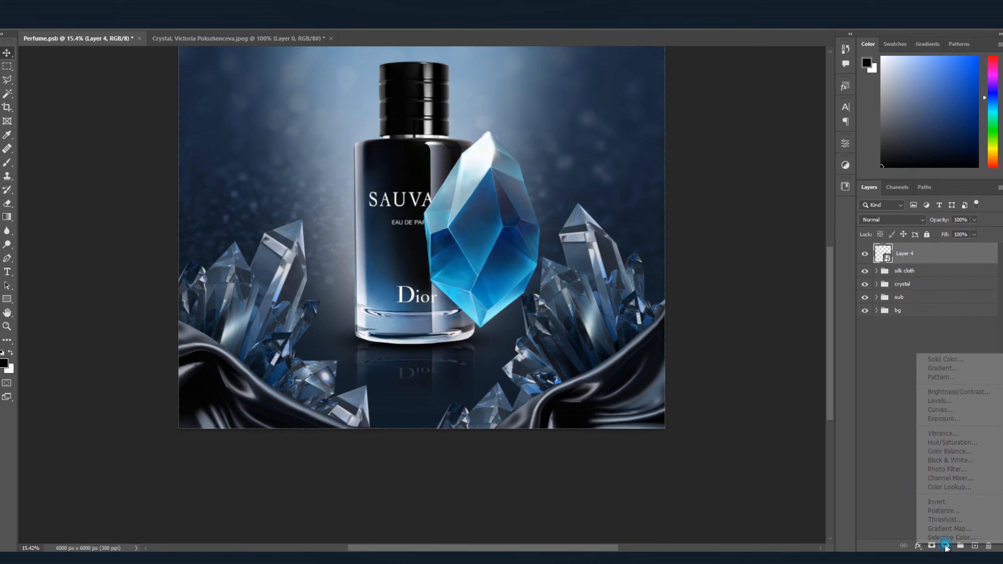
left_click(953, 442)
left_click(745, 269)
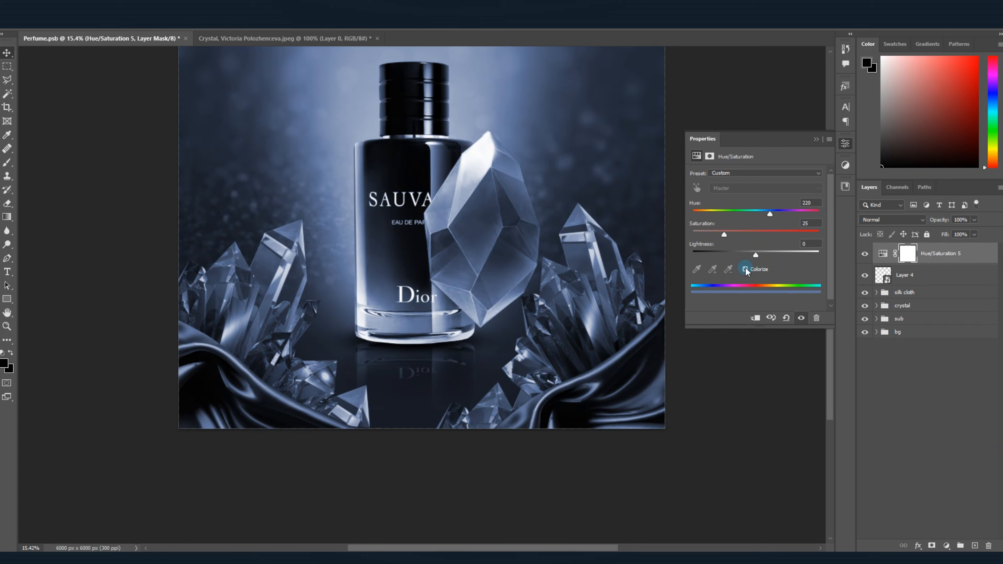
left_click(755, 317)
left_click(745, 269)
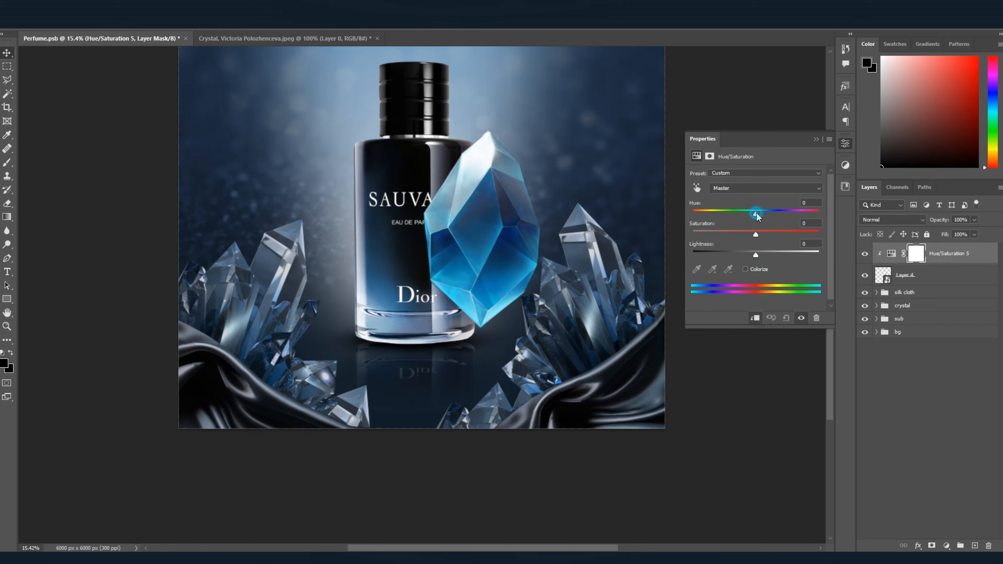
mouse_move(756, 216)
left_mouse_down()
mouse_move(766, 218)
mouse_move(738, 218)
mouse_move(784, 216)
mouse_move(758, 221)
left_mouse_up()
left_click_drag(754, 220, 762, 217)
left_click_drag(755, 255, 752, 257)
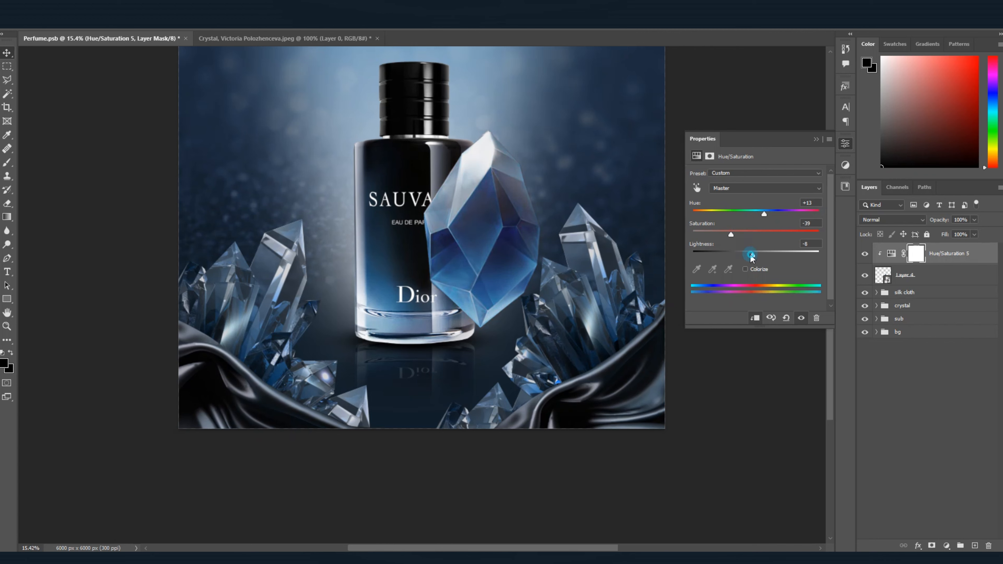
left_click_drag(751, 255, 751, 256)
Group the crystal with its Hue/Saturation adjustment and duplicate the group beneath itself.
left_click(922, 275)
left_click(930, 259, "shift")
key("ctrl+g")
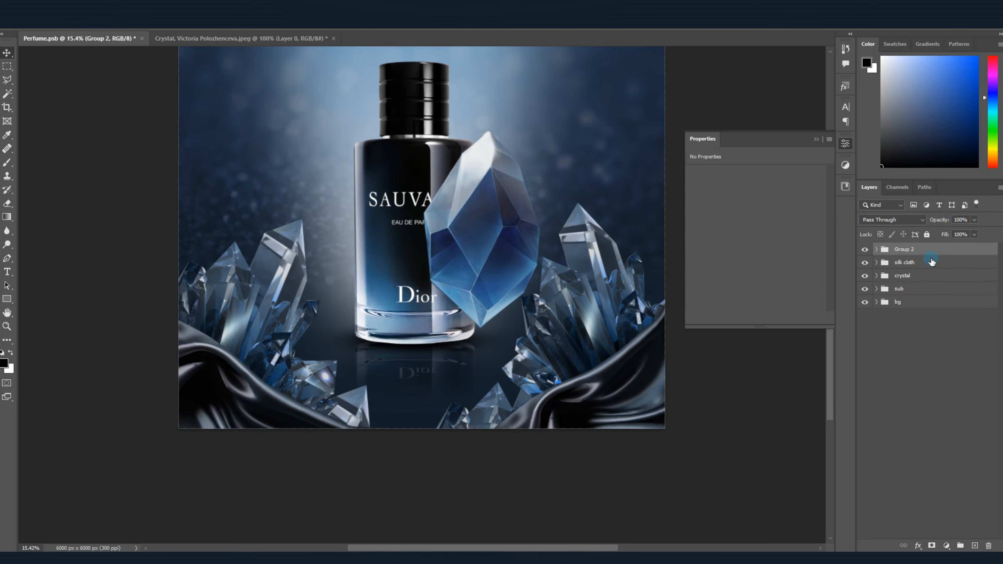
left_click_drag(921, 252, 919, 261, "alt")
Turn the upper crystal group into a rasterized layer, convert it back to a smart object, and hide the duplicate group.
right_click(914, 252)
left_click(893, 260)
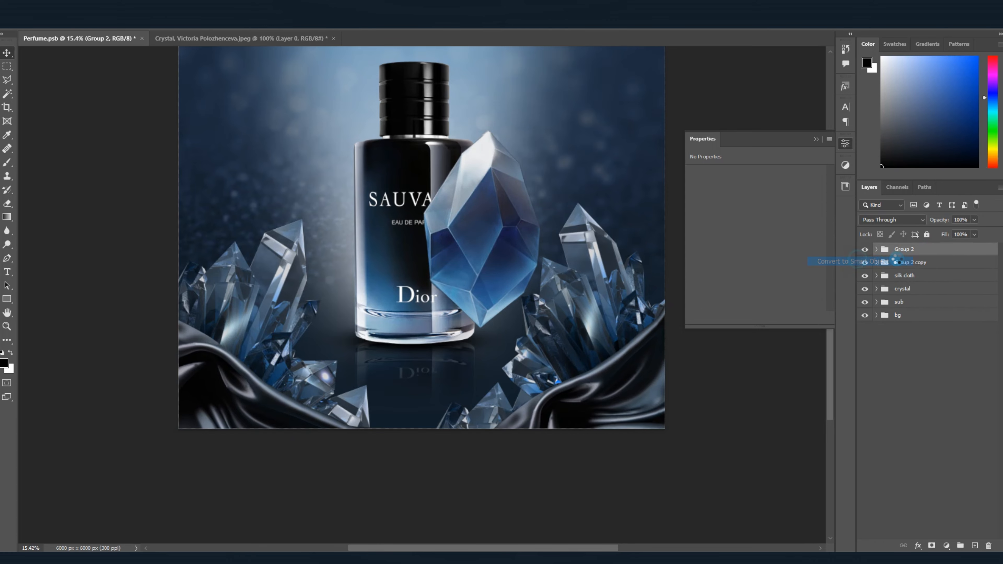
right_click(903, 257)
left_click(819, 291)
right_click(912, 256)
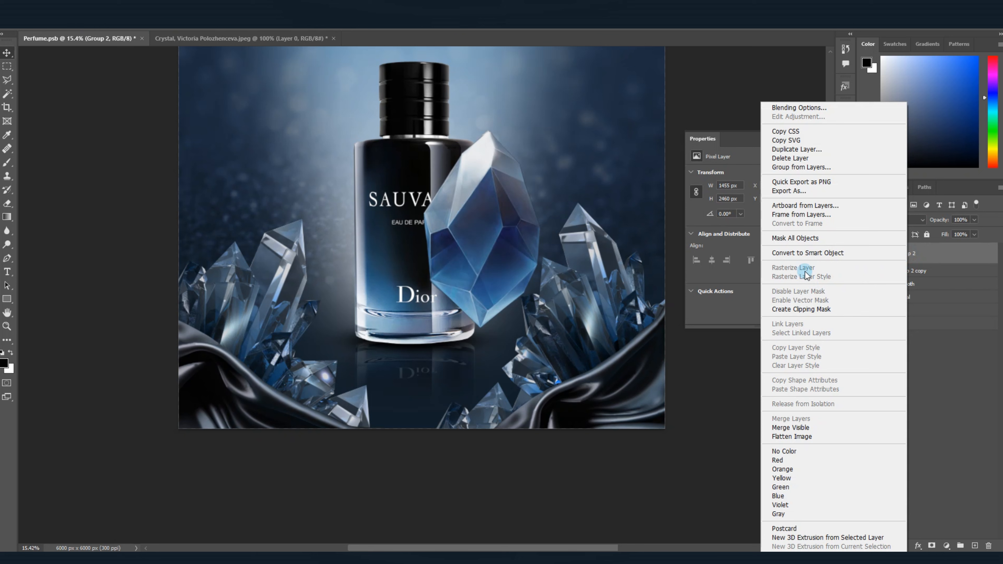
left_click(806, 254)
left_click(845, 143)
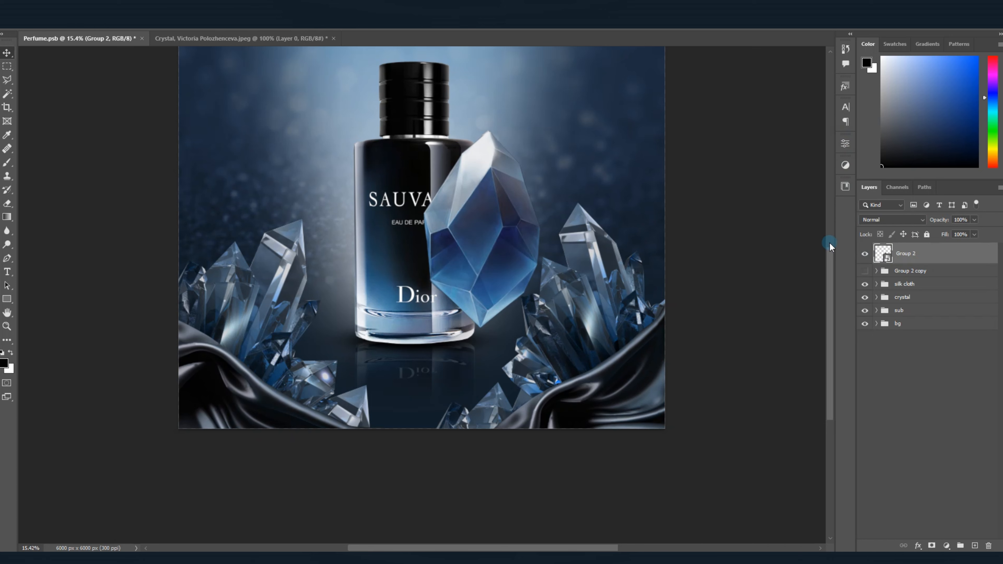
Shrink the crystal, rotate it clockwise about 37°, and place it against the right side of the bottle's base.
key("ctrl+t")
left_click_drag(511, 237, 469, 249)
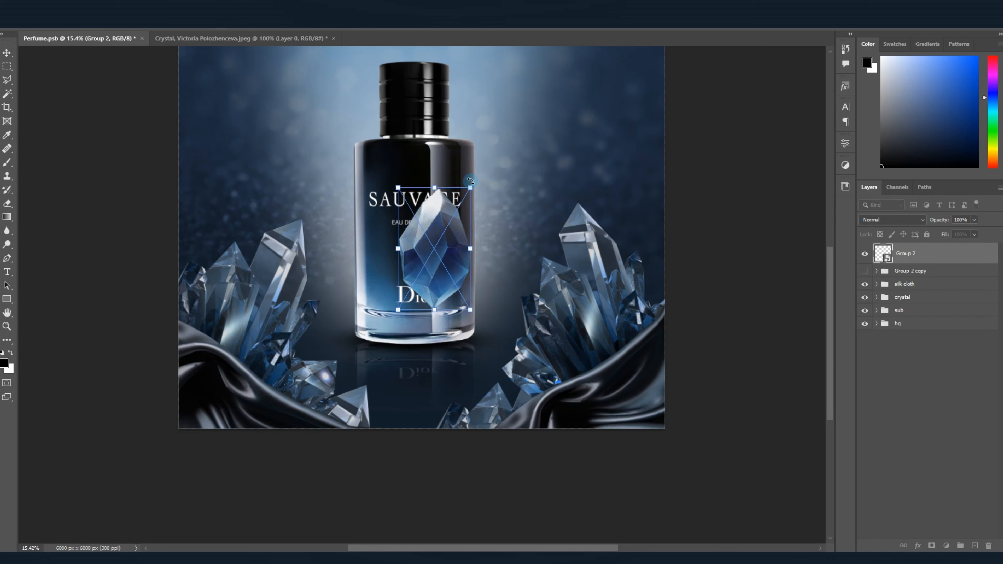
left_click_drag(470, 188, 479, 195)
left_click_drag(481, 203, 515, 310)
left_click_drag(552, 280, 531, 303)
left_click_drag(486, 363, 489, 366)
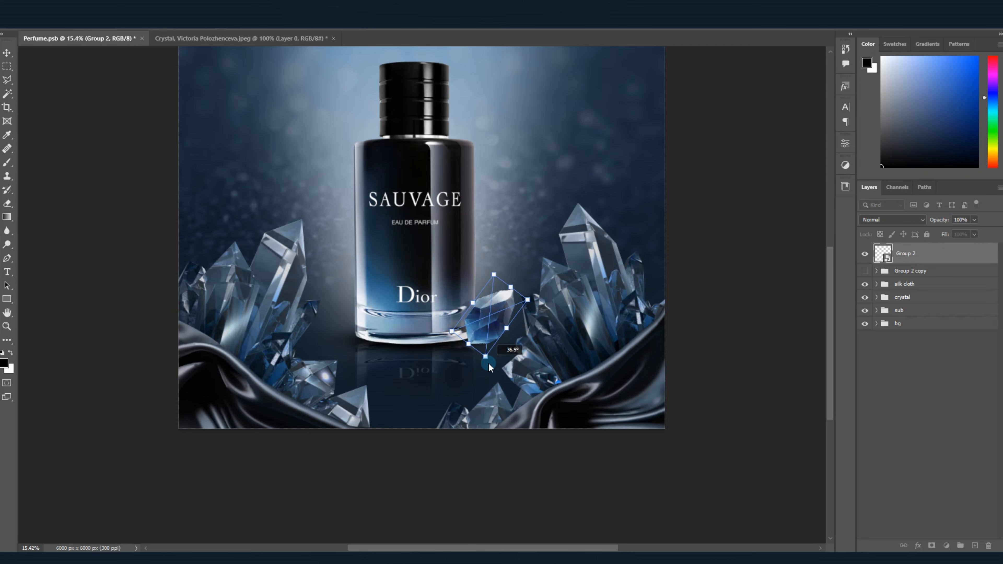
left_click_drag(487, 326, 492, 324)
key("Return")
Examine how the small crystal sits beside the bottle's base, both up close and in the whole composition.
scroll(484, 312, "down", 3)
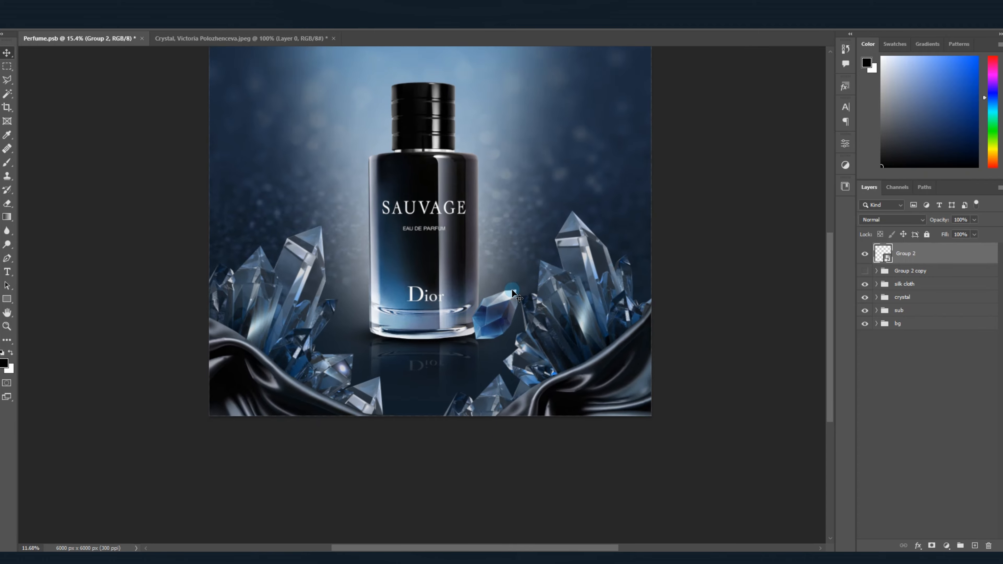
scroll(486, 336, "up", 2)
scroll(488, 377, "up", 4)
scroll(489, 377, "up", 5)
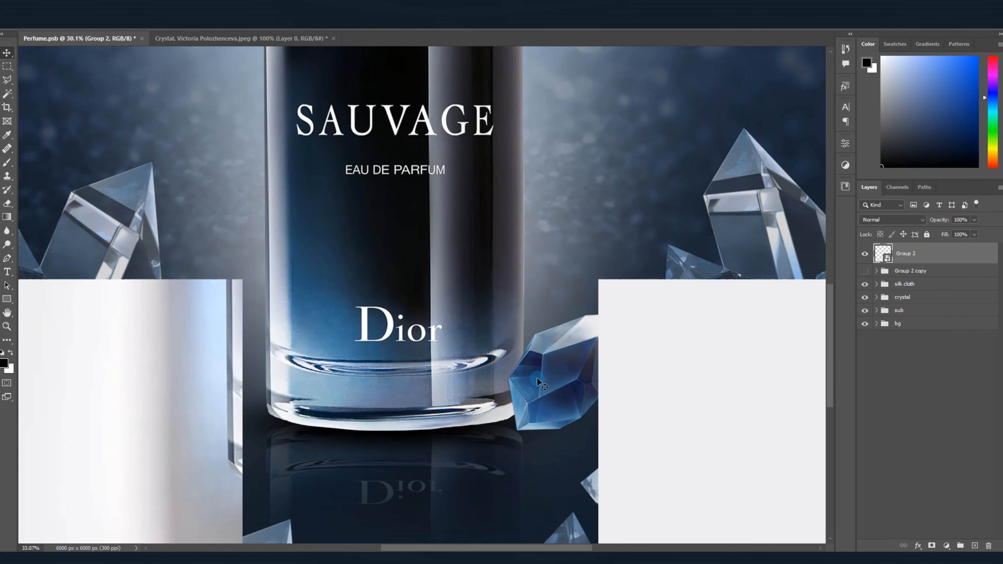
scroll(546, 389, "down", 2)
scroll(546, 388, "down", 6)
scroll(546, 390, "up", 3)
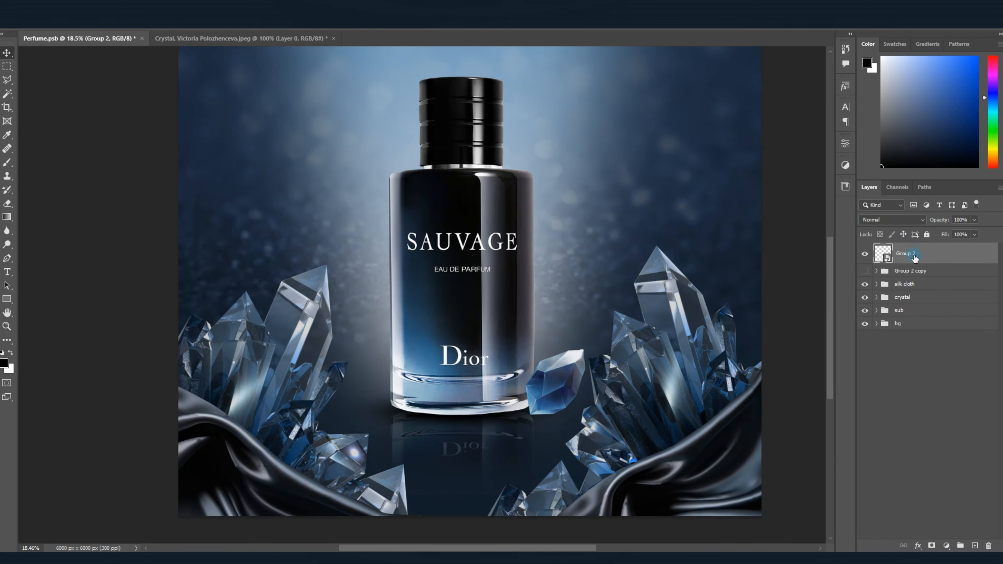
Duplicate the small crystal beneath itself, flip the copy vertically, and move it straight down as a floor reflection.
left_click_drag(913, 258, 910, 269, "alt")
key("ctrl+t")
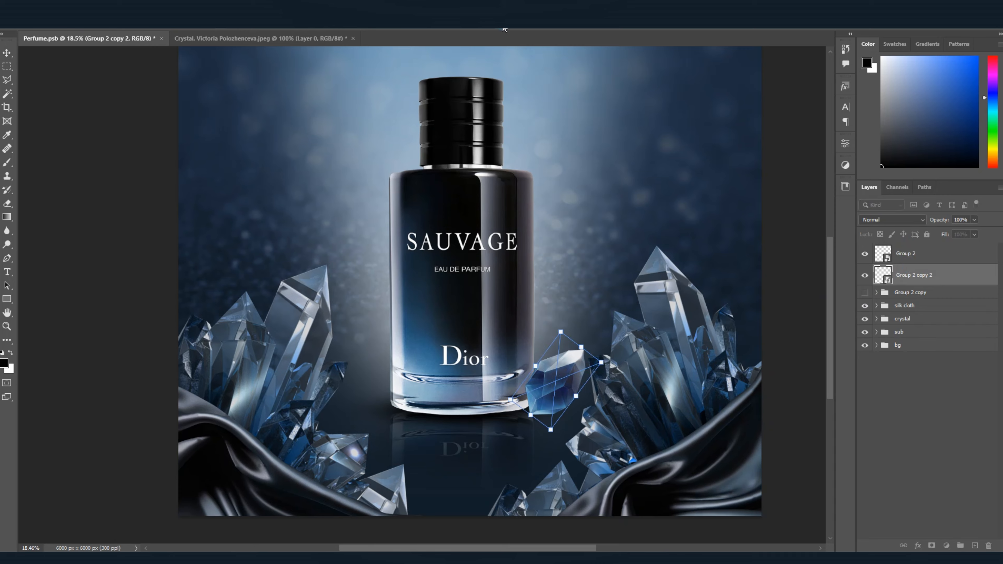
right_click(562, 384)
left_click(581, 366)
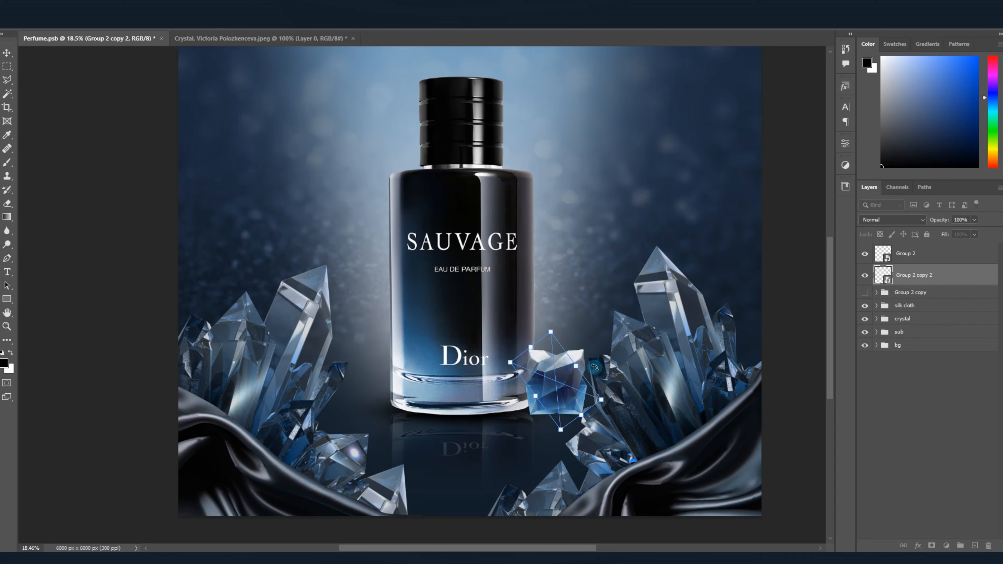
key("ctrl+z")
right_click(569, 381)
left_click(587, 376)
left_click_drag(586, 379, 587, 444)
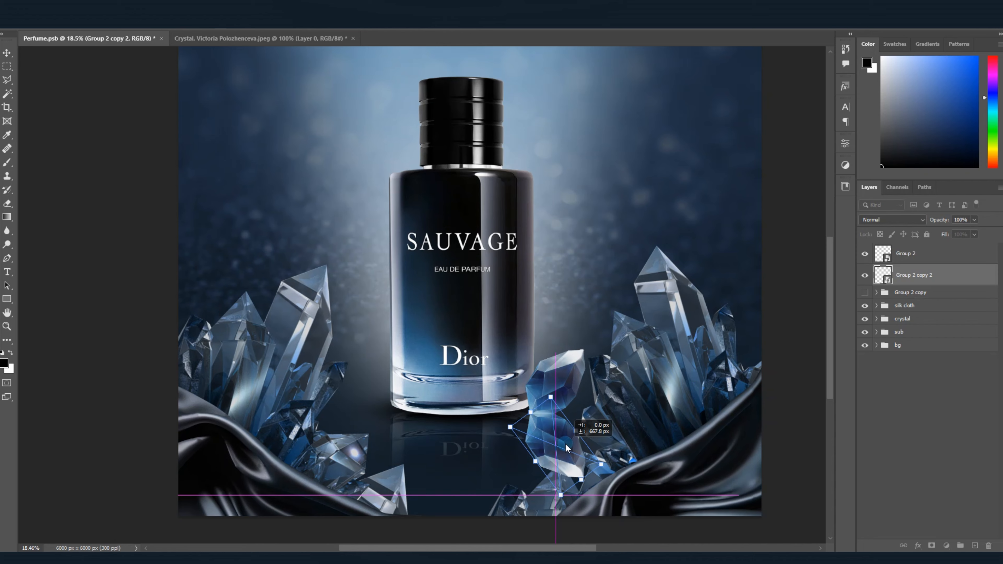
key("Return")
Lower the crystal reflection's opacity to 52% and fade out its lower part with a brushed layer mask.
left_click_drag(945, 223, 934, 223)
left_click(931, 545)
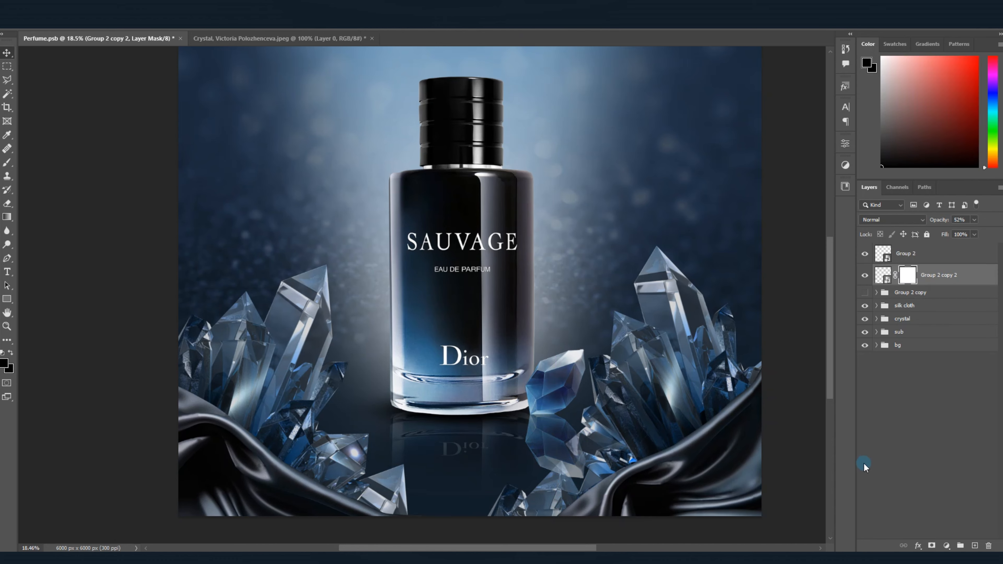
key("b")
mouse_move(693, 399)
left_mouse_down()
mouse_move(681, 429)
mouse_move(692, 424)
mouse_move(693, 374)
left_mouse_up()
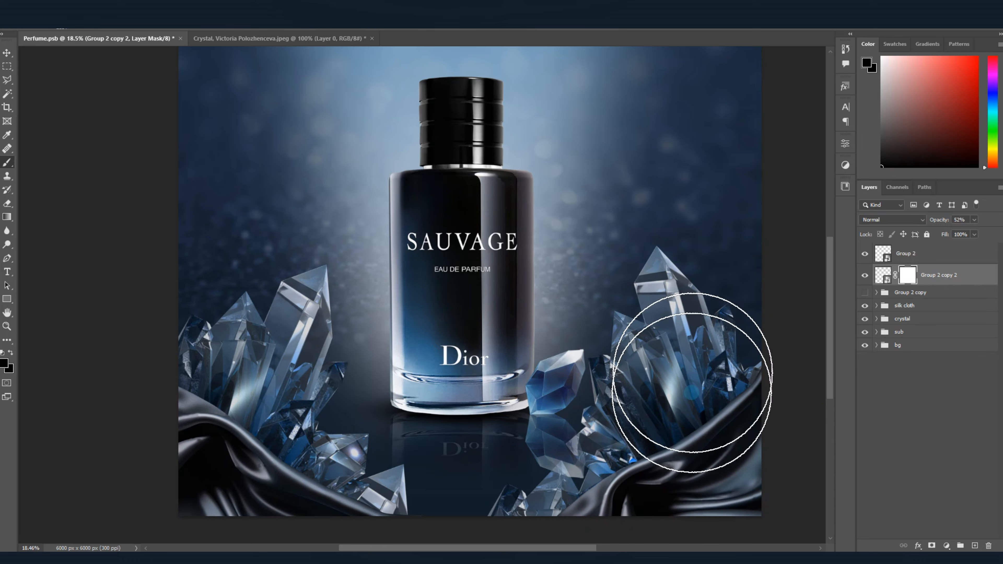
left_click_drag(701, 457, 649, 454)
mouse_move(670, 466)
left_mouse_down()
mouse_move(586, 480)
mouse_move(501, 483)
mouse_move(573, 500)
mouse_move(508, 495)
mouse_move(694, 501)
mouse_move(575, 506)
mouse_move(518, 498)
left_mouse_up()
Paint a flat, soft black contact shadow under the crystal on a new layer, set to Multiply at 62% opacity.
scroll(640, 445, "down", 3)
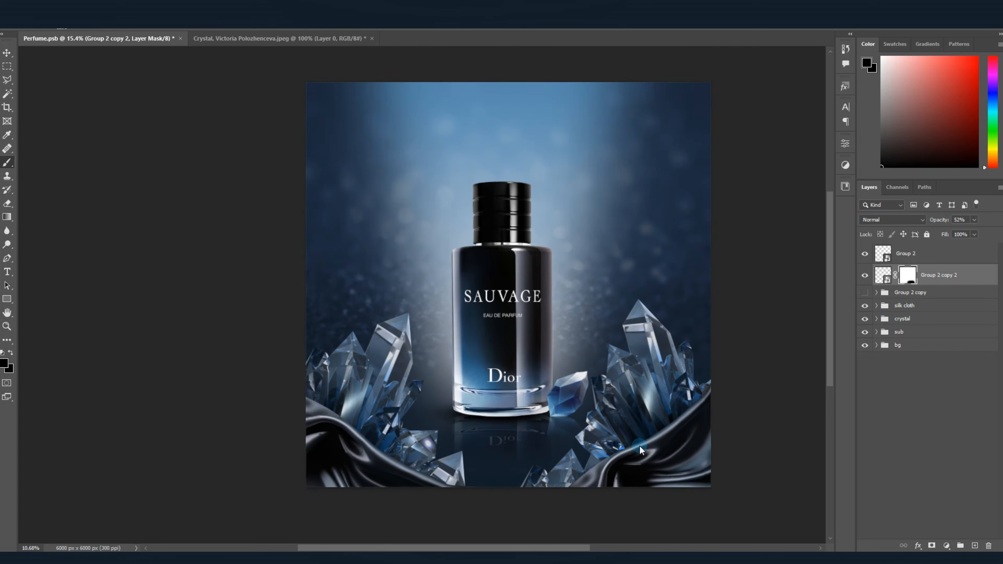
scroll(639, 446, "up", 3)
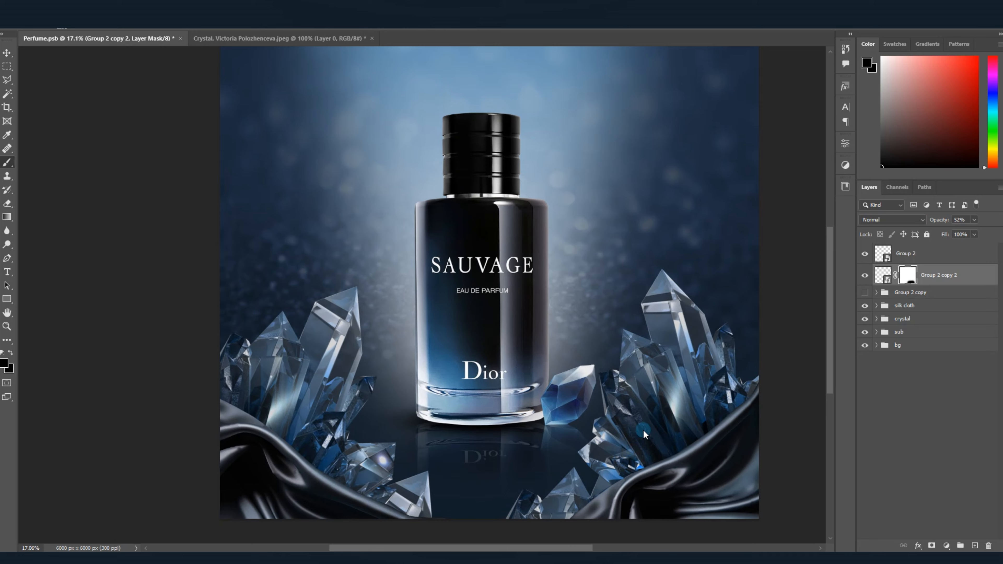
left_click(974, 546)
right_click(470, 300)
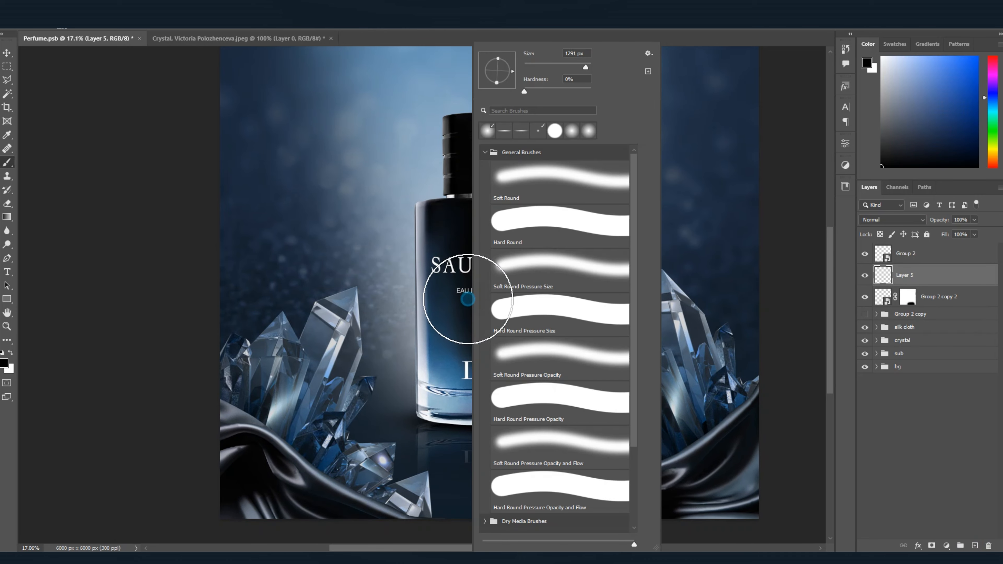
double_click(506, 132)
scroll(567, 433, "up", 3)
left_click_drag(558, 414, 508, 415)
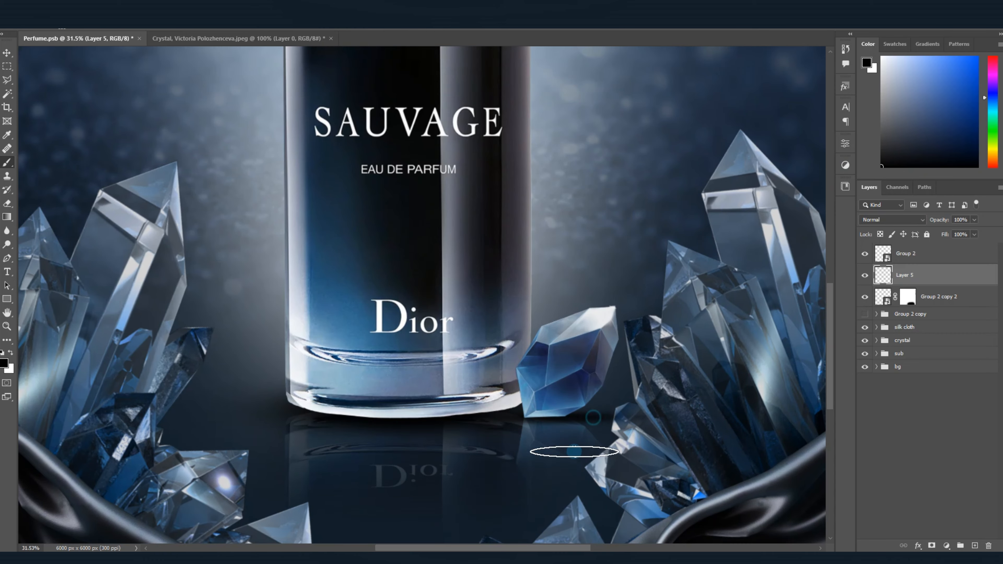
left_click(912, 221)
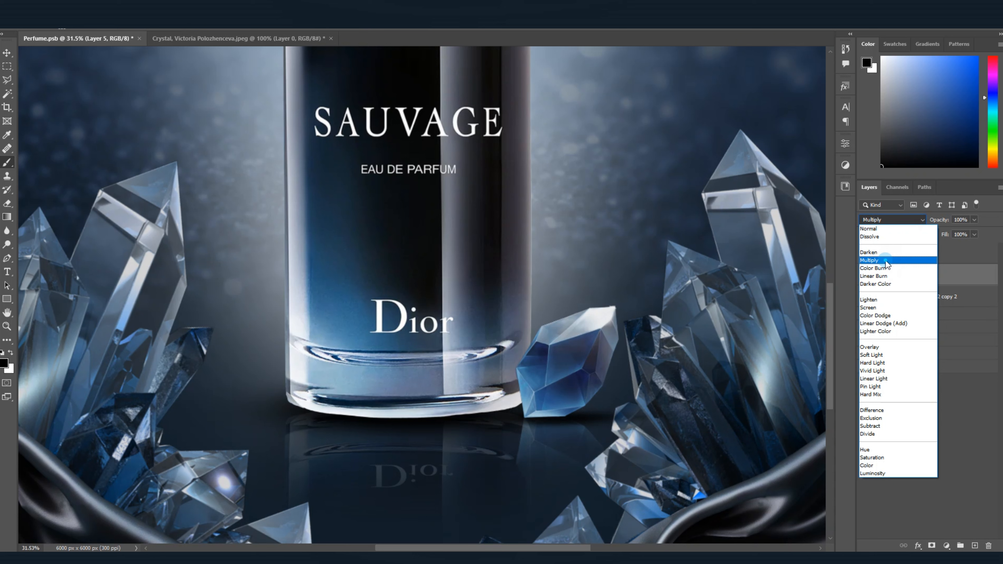
left_click(908, 255)
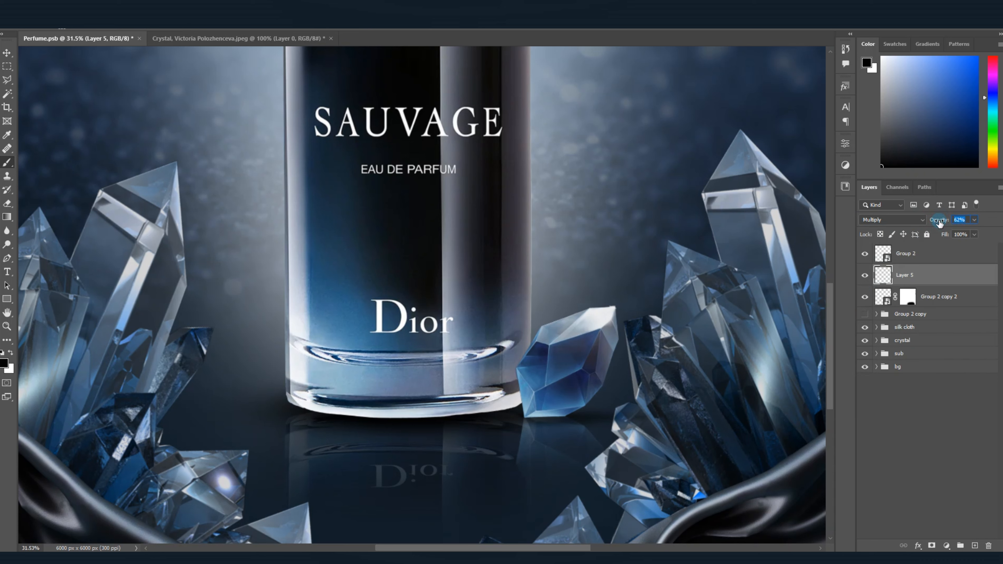
Group the small crystal, its shadow and its reflection, and name the group "crystal rock".
left_click(934, 296)
left_click(934, 256, "shift")
key("ctrl+g")
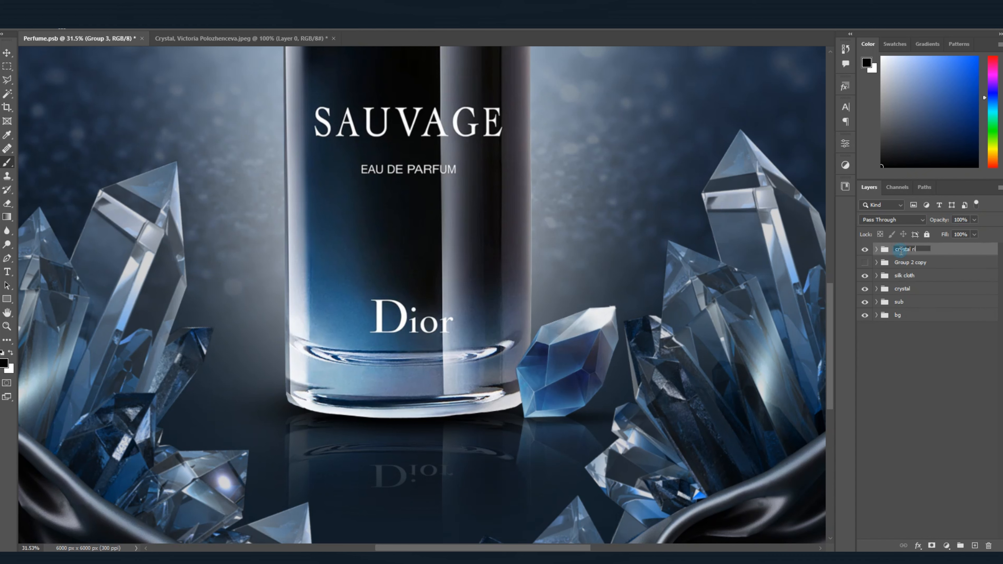
key("Return")
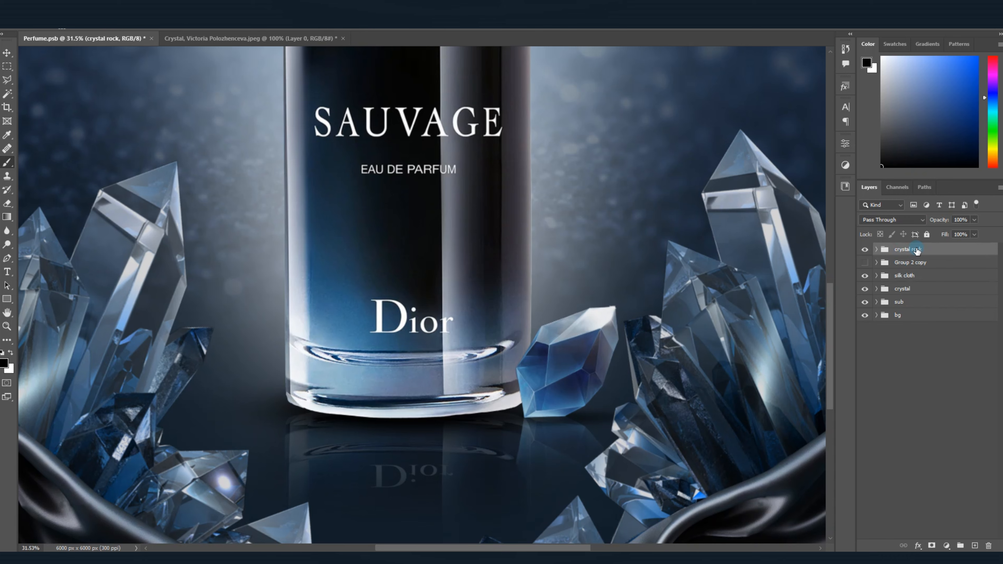
Move the crystal rock group directly beneath the crystal group in the layer order.
left_click_drag(916, 249, 916, 293)
scroll(577, 346, "down", 3)
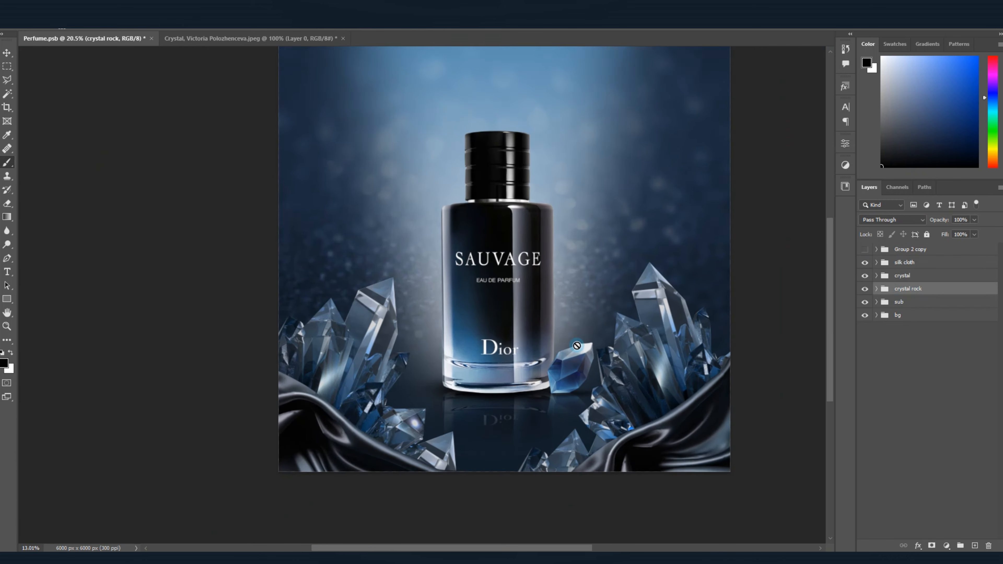
scroll(577, 346, "down", 1)
scroll(565, 379, "up", 3)
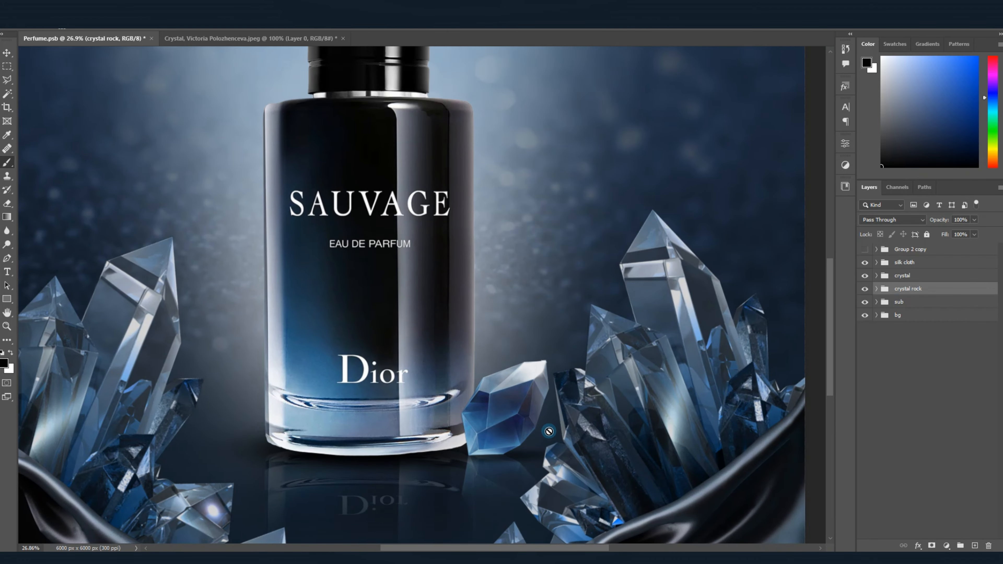
scroll(549, 432, "up", 2)
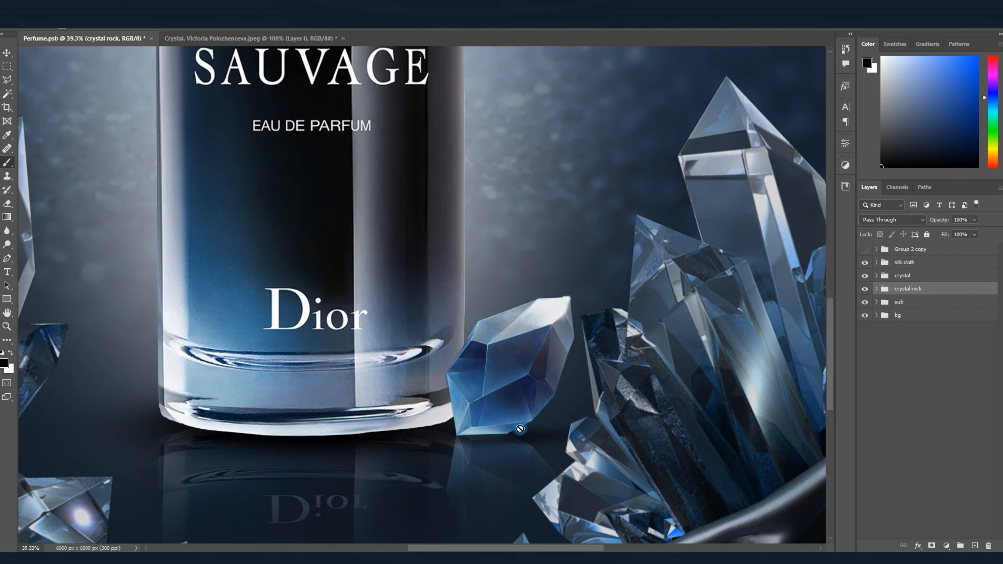
Examine the small crystal beside the bottle in the full composition and up close.
scroll(512, 422, "down", 4)
scroll(466, 422, "up", 2)
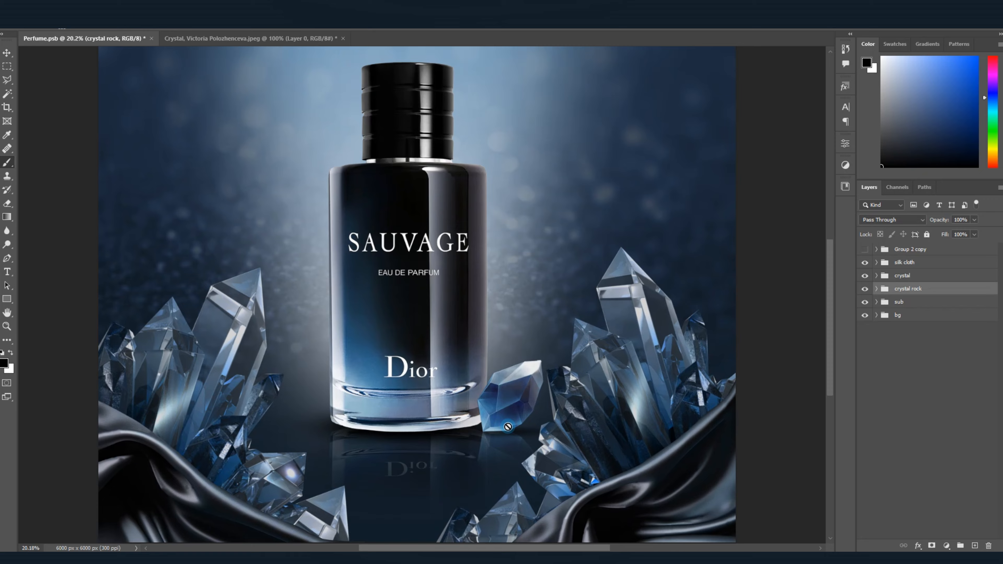
scroll(466, 422, "down", 2)
scroll(465, 422, "up", 3)
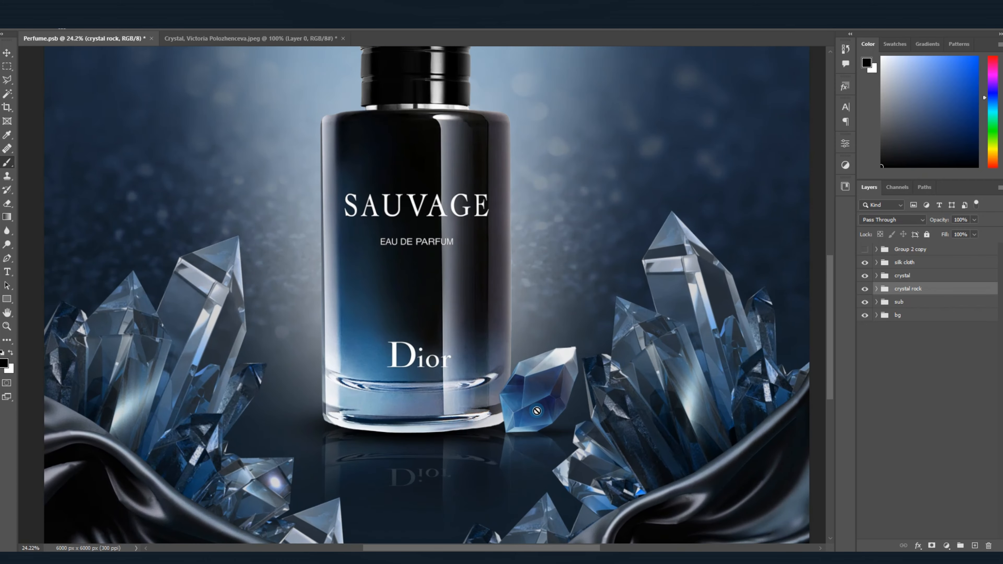
scroll(536, 411, "up", 3)
scroll(537, 411, "down", 2)
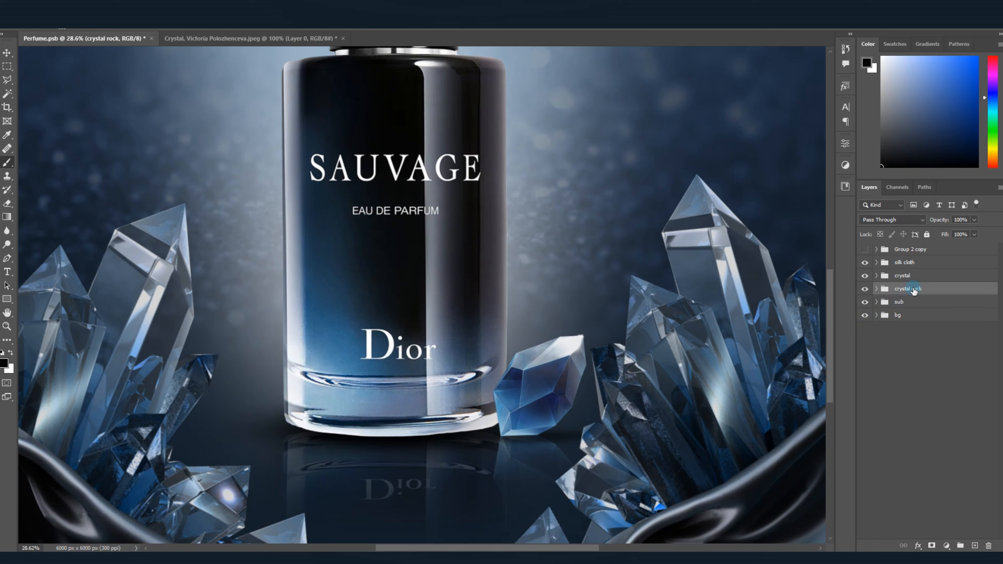
scroll(547, 407, "down", 1)
scroll(546, 407, "up", 1)
scroll(644, 435, "up", 5)
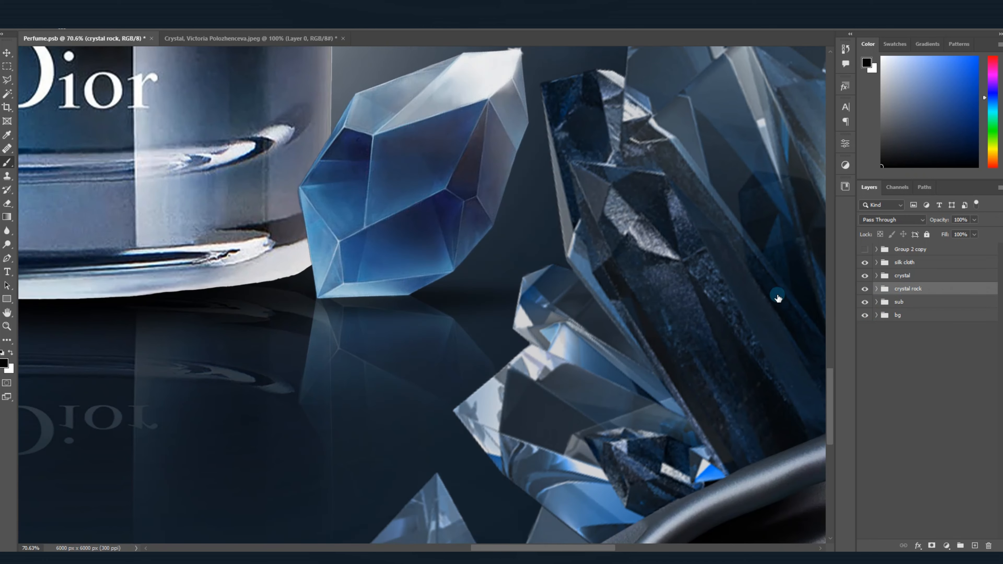
scroll(776, 292, "down", 1)
left_click(876, 290)
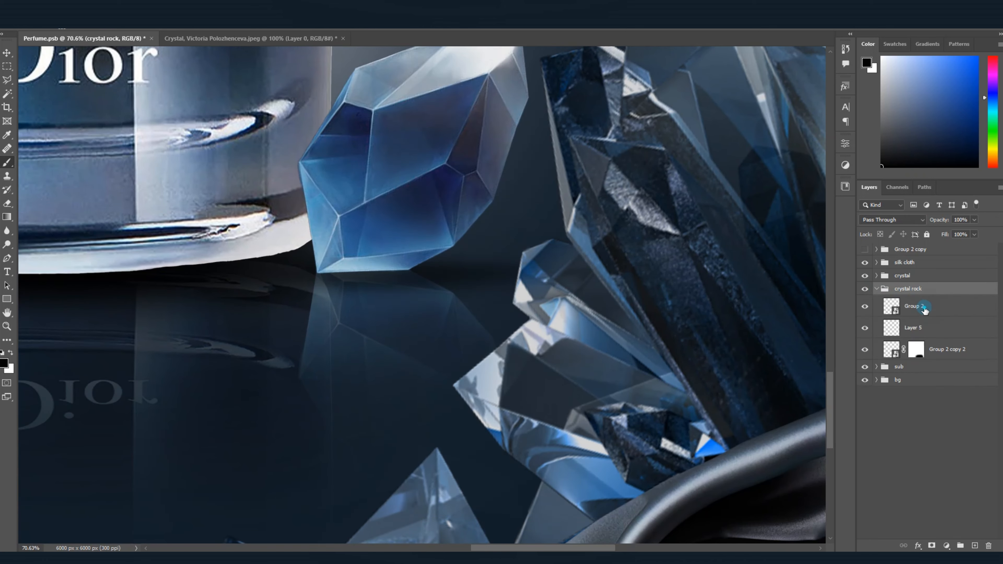
left_click(916, 308)
left_click_drag(920, 309, 904, 366)
left_click(876, 346)
left_click(915, 363)
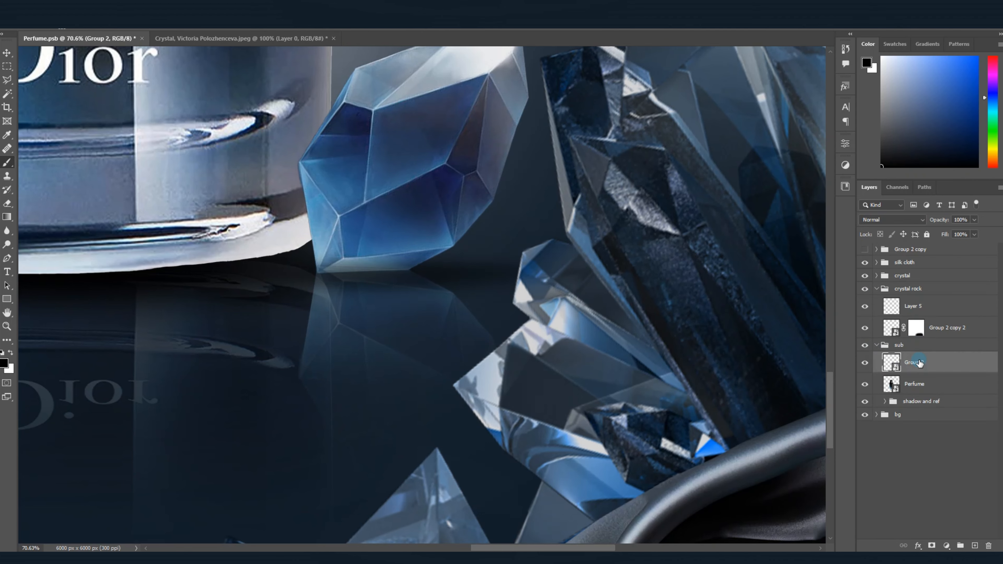
scroll(667, 258, "down", 1)
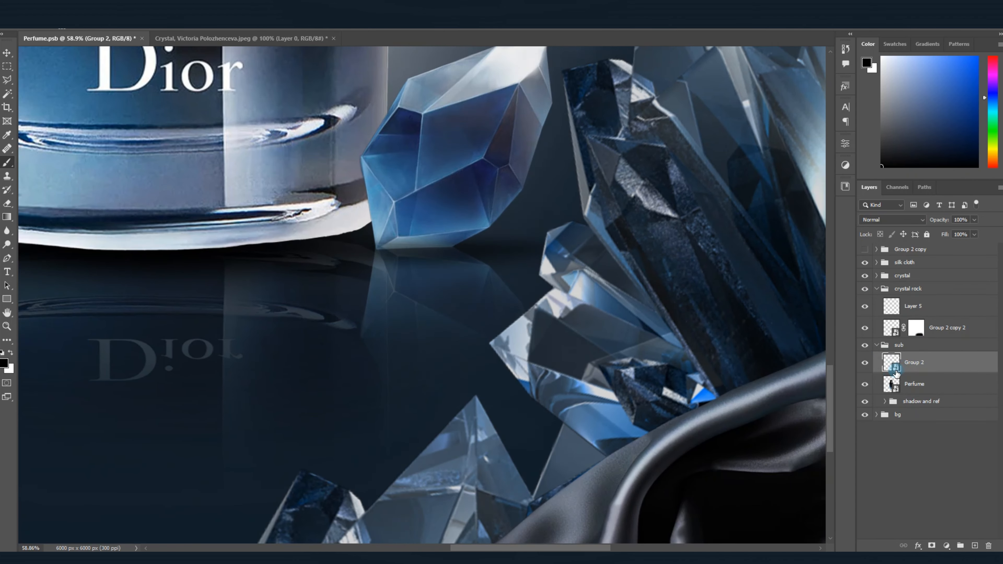
left_click(892, 220)
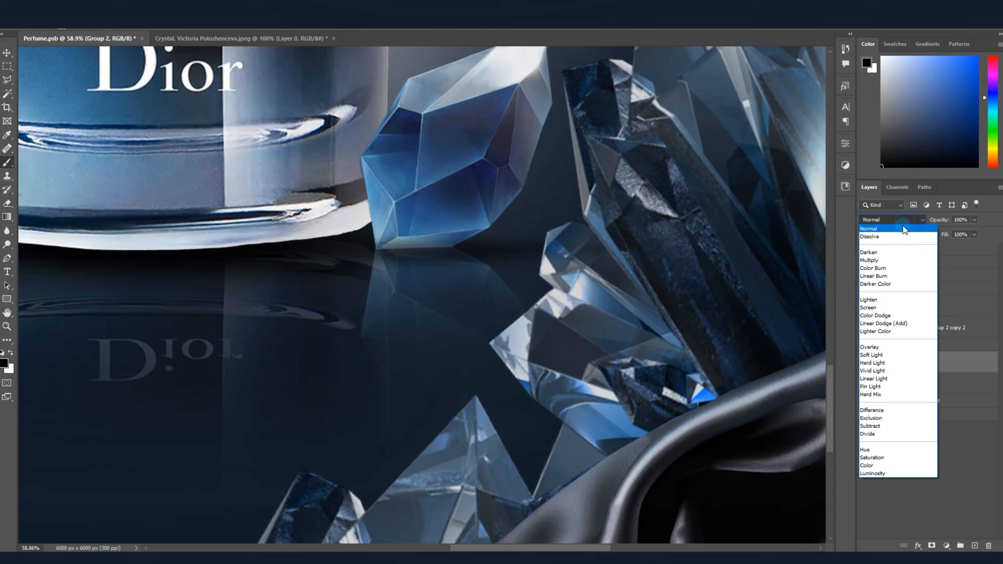
left_click(882, 309)
key("v")
left_click_drag(464, 148, 379, 139)
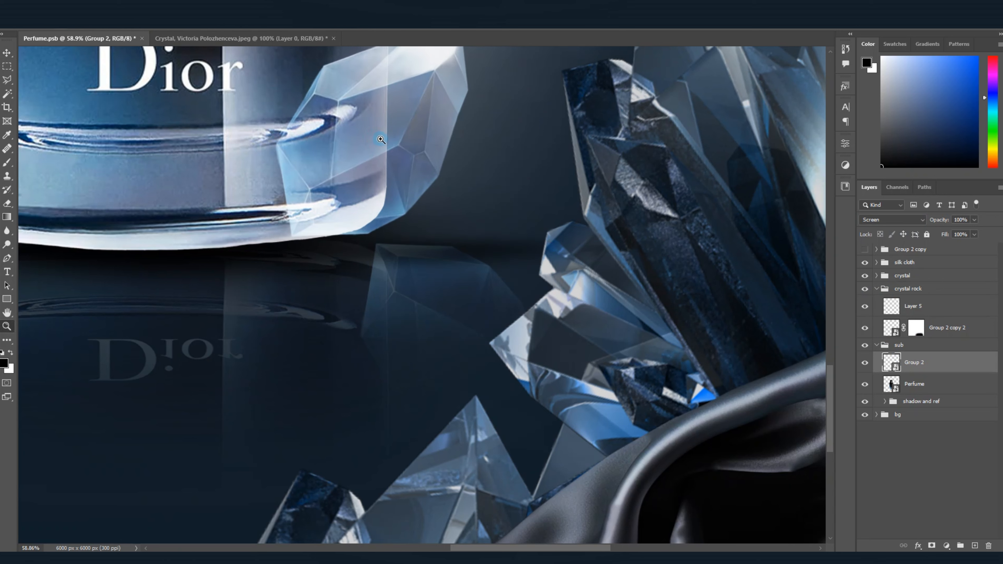
left_click(922, 439)
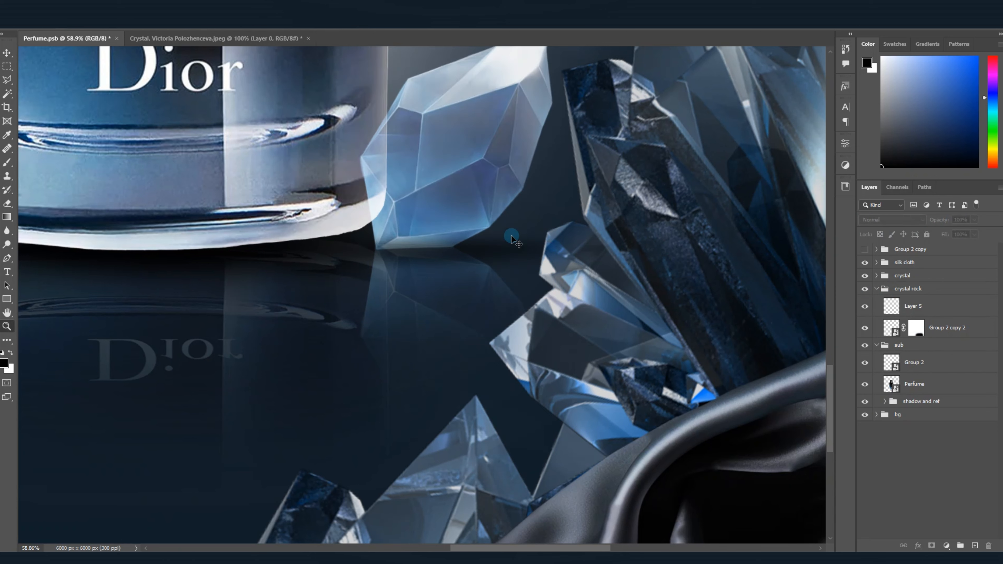
key("ctrl+z")
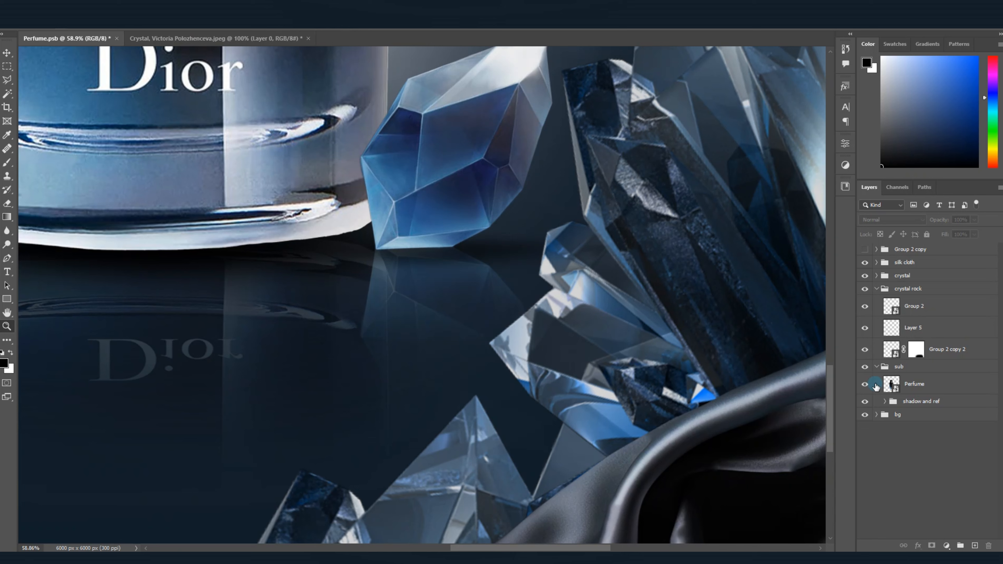
Duplicate the small crystal layer into the sub group, clip the copy to the Perfume layer and set it to Screen.
left_click(908, 306)
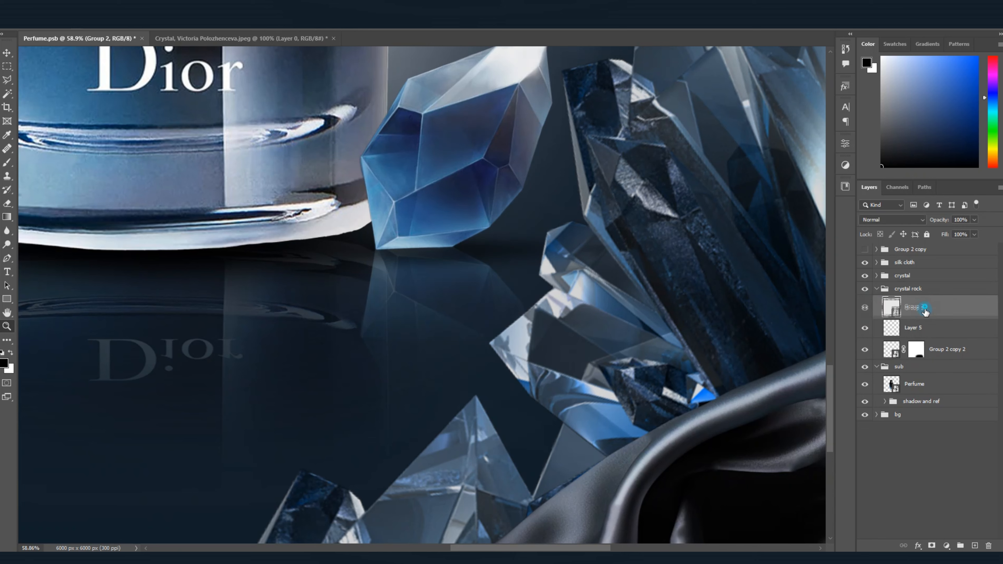
left_click_drag(908, 306, 922, 375)
left_click(894, 394, "alt")
left_click(889, 221)
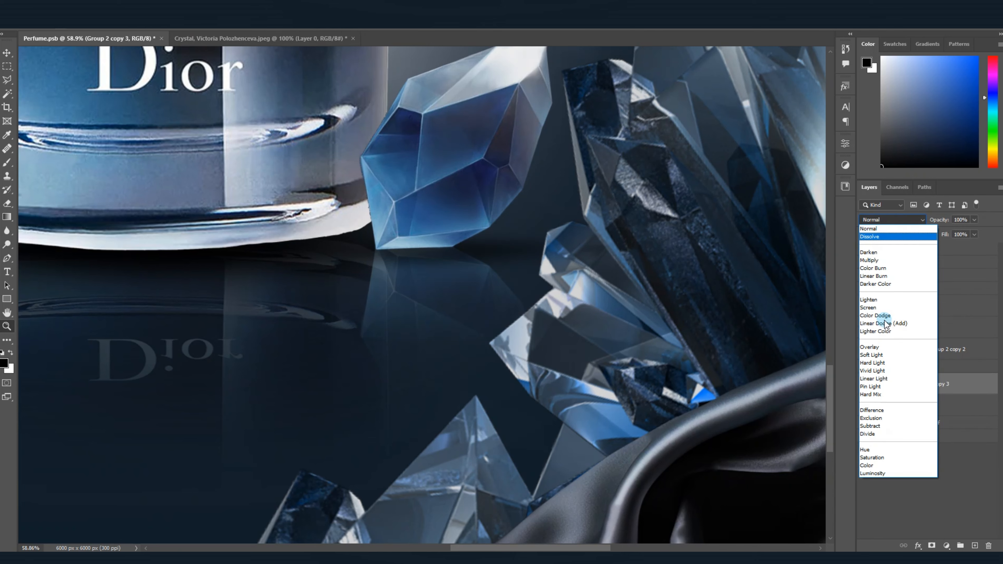
left_click(883, 308)
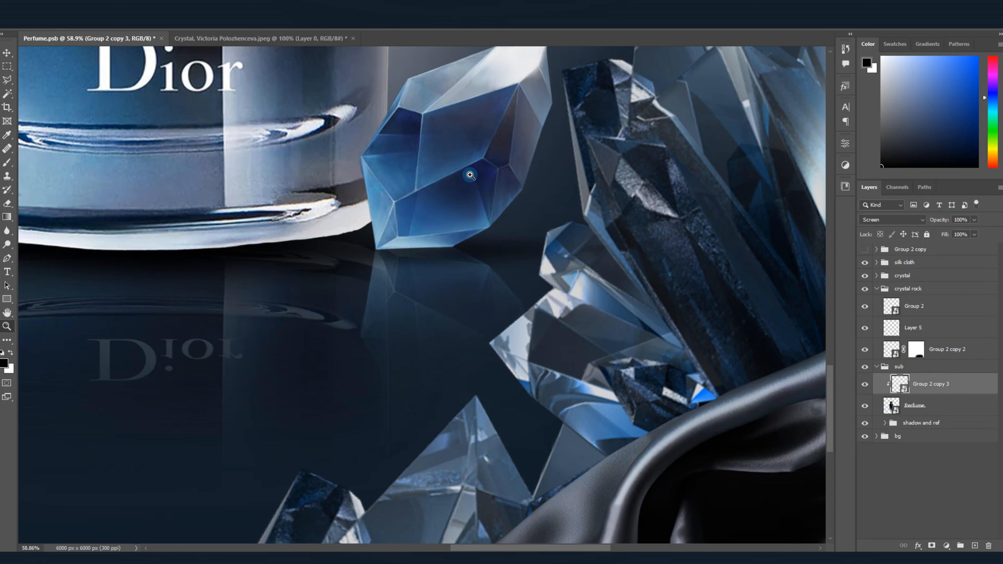
Move the clipped crystal copy sideways onto the lower right edge of the bottle.
key("v")
scroll(466, 186, "up", 2)
left_click_drag(450, 208, 387, 200)
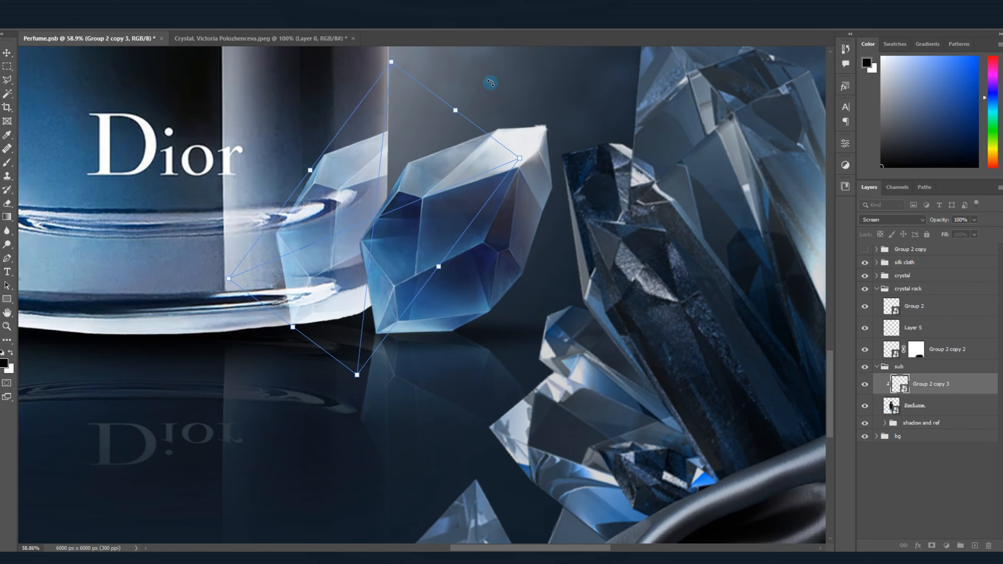
Rasterize the clipped crystal copy and convert it to a smart object again.
right_click(942, 387)
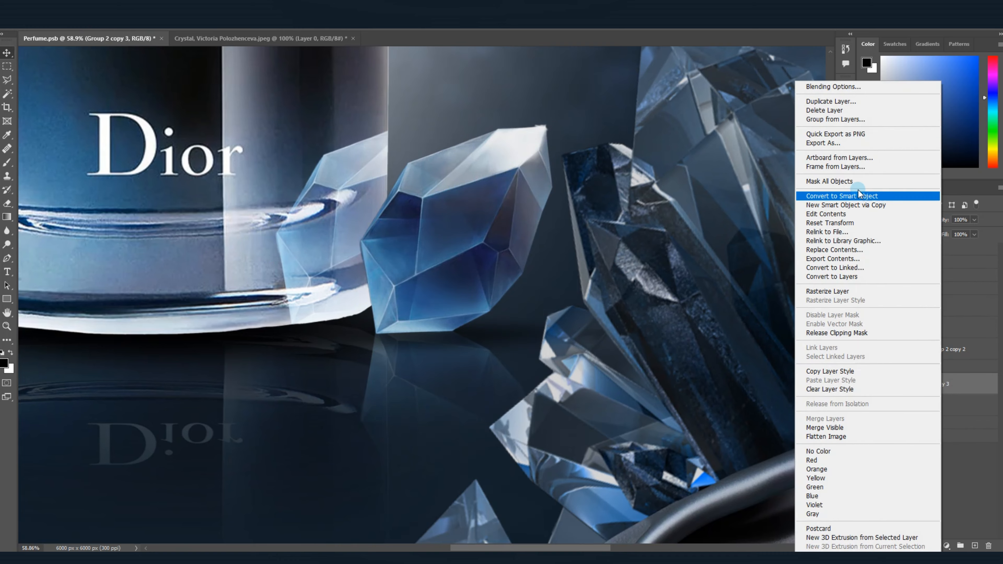
left_click(858, 196)
right_click(928, 385)
left_click(836, 291)
right_click(934, 385)
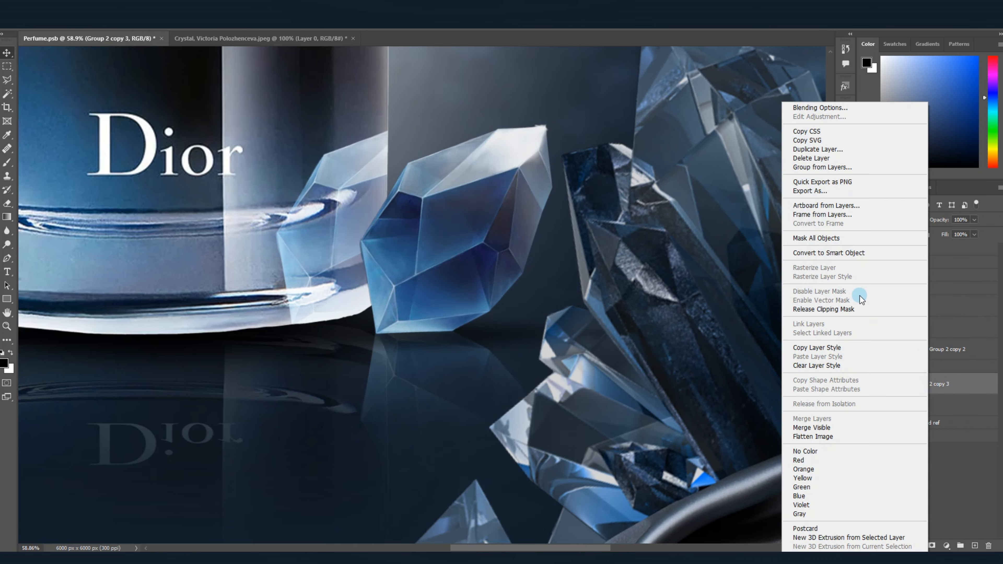
left_click(857, 255)
Distort the clipped crystal copy by its corners, slanting its upper edge down toward the real crystal to resemble a reflection in the glass.
key("ctrl+t")
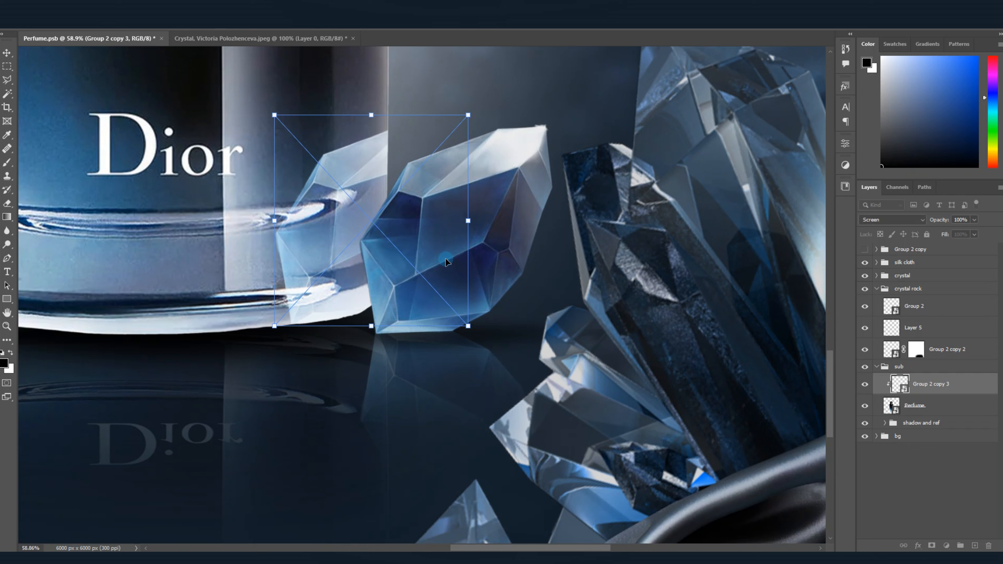
right_click(393, 227)
left_click(407, 302)
left_click_drag(468, 115, 468, 115)
left_click_drag(274, 115, 274, 90)
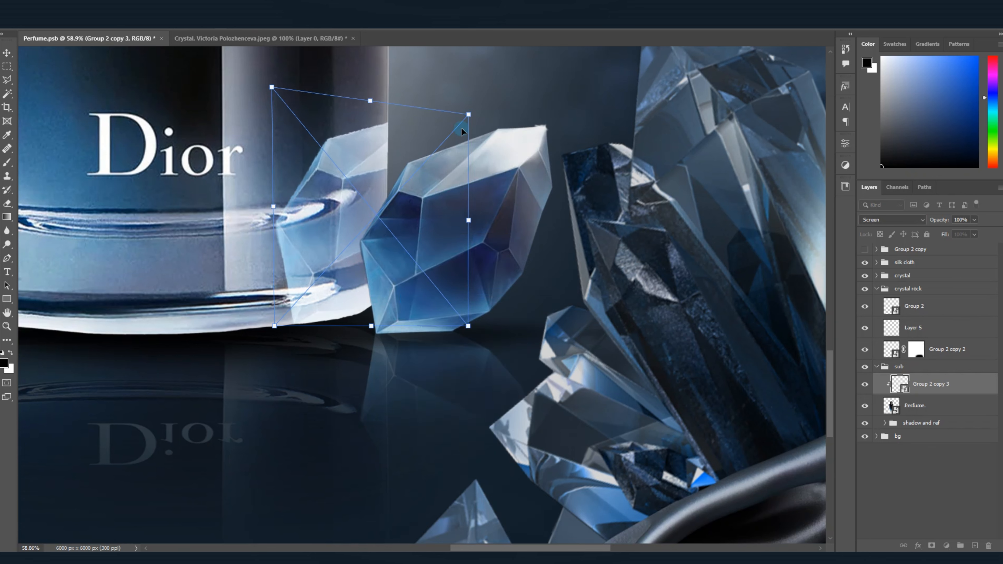
left_click_drag(468, 116, 471, 130)
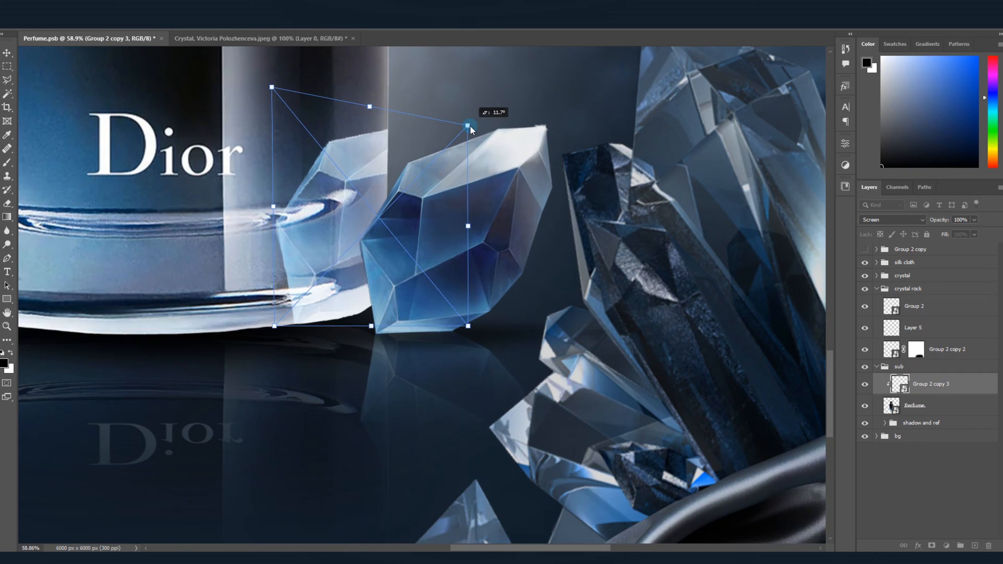
left_click_drag(280, 93, 281, 101)
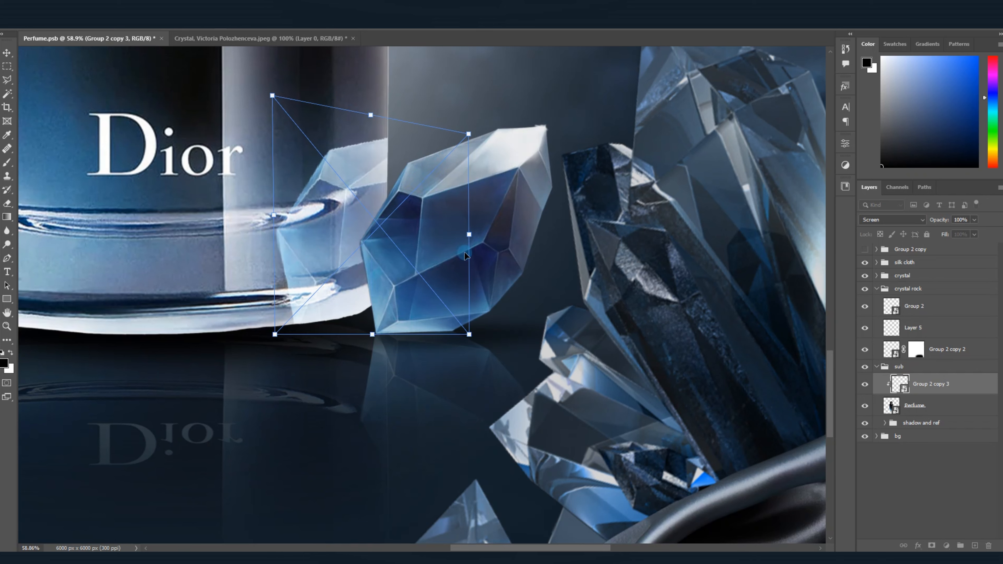
left_click_drag(469, 334, 456, 337)
left_click_drag(468, 134, 451, 155)
key("Return")
Lower the clipped crystal copy's opacity to 78% and brush black on a new layer mask to fade its lower part.
scroll(388, 204, "down", 5)
left_click_drag(389, 206, 420, 290)
scroll(419, 290, "up", 6)
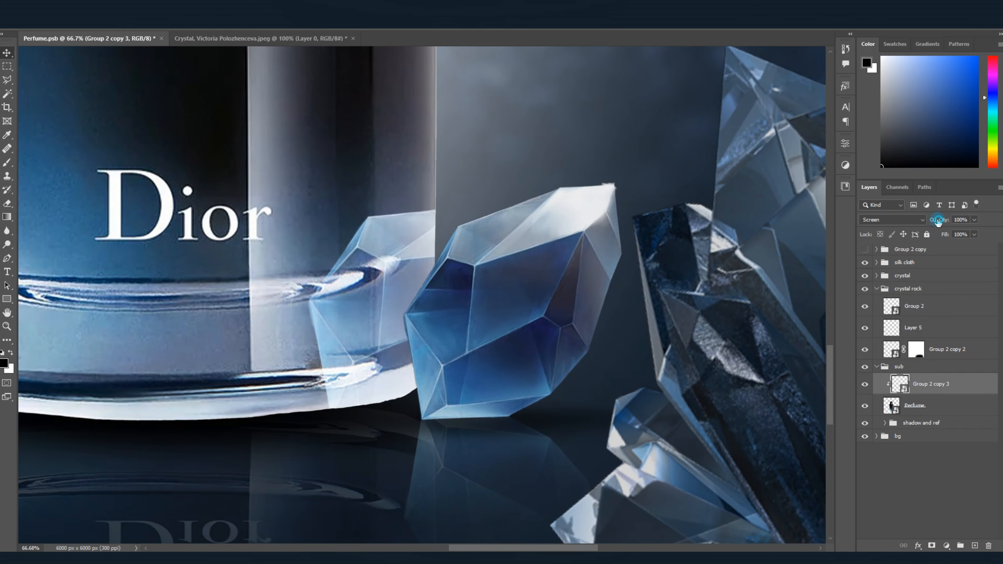
left_click_drag(937, 222, 936, 223)
left_click(932, 546)
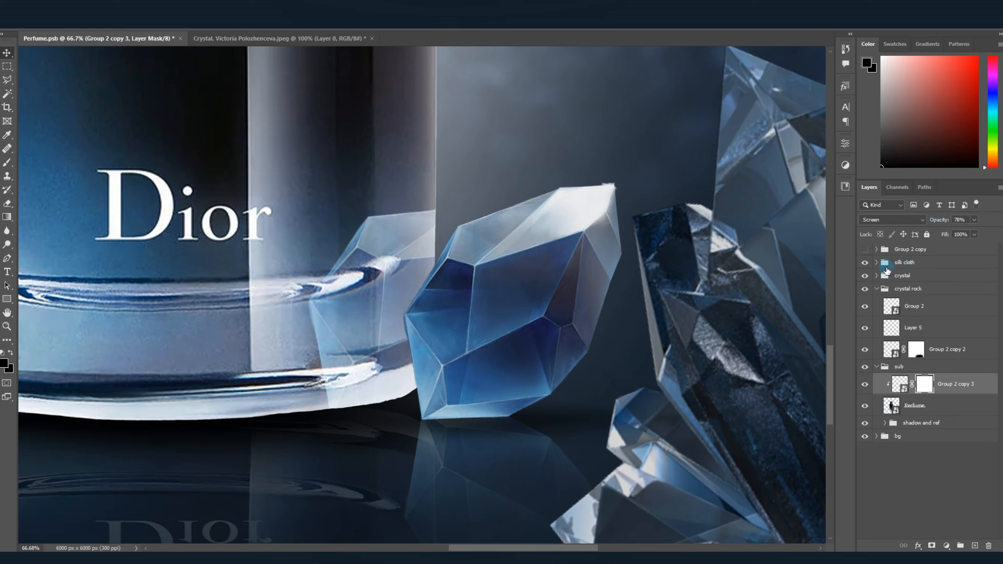
right_click(31, 38)
left_click(88, 126)
left_click(533, 31)
left_click_drag(498, 286, 426, 294)
mouse_move(347, 429)
left_mouse_down()
mouse_move(456, 336)
mouse_move(447, 299)
left_mouse_up()
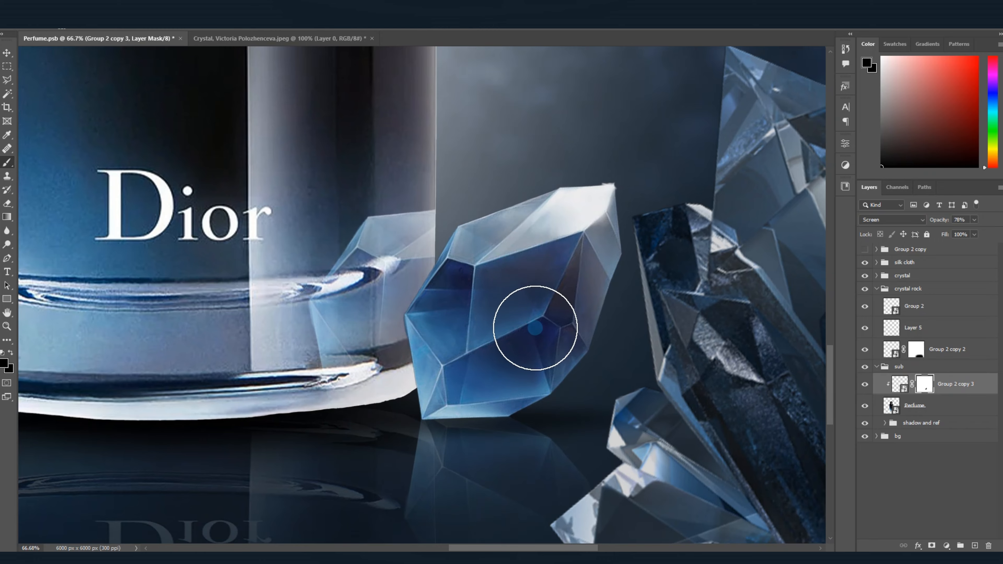
key("ctrl+0")
left_click_drag(453, 422, 480, 428)
Nudge the crystal reflection slightly on the bottle and set its opacity to 65%.
left_click(944, 387)
left_click_drag(942, 222, 939, 223)
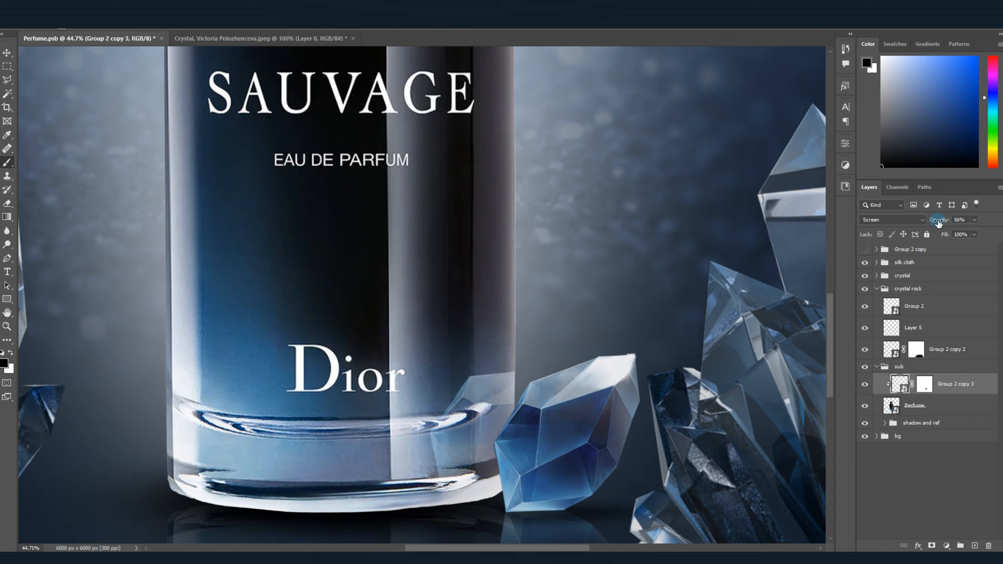
scroll(671, 350, "down", 1)
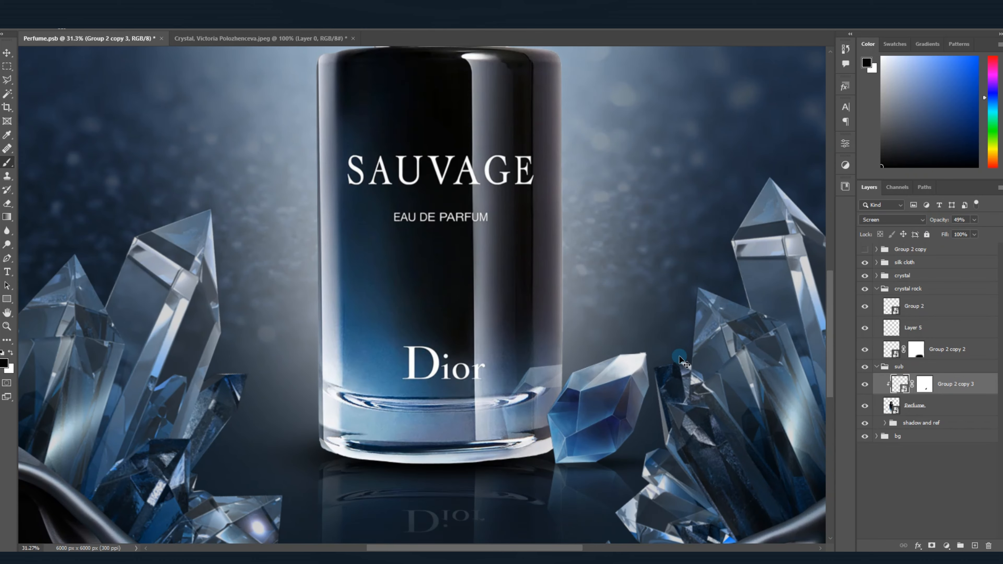
key("ctrl+0")
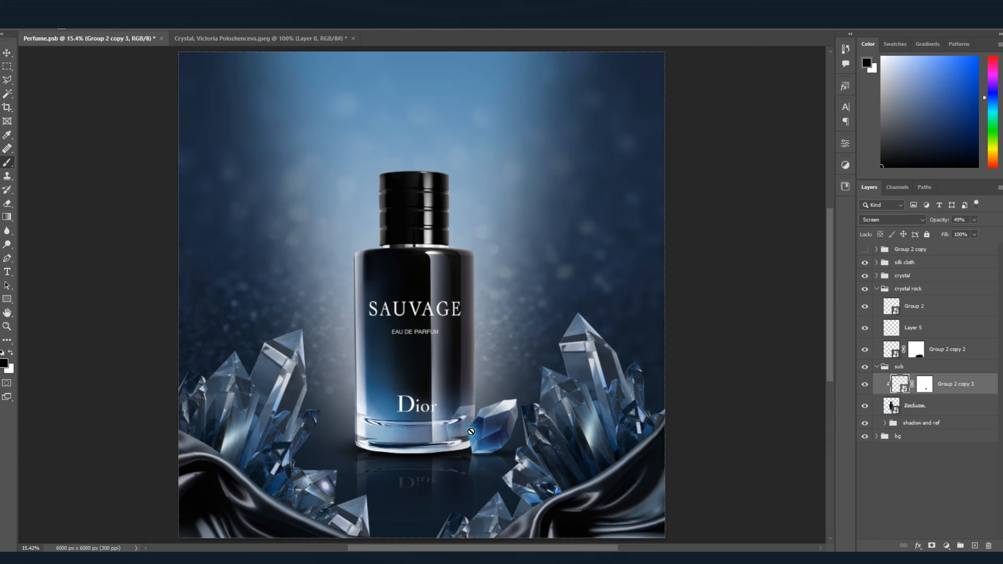
key("v")
left_click_drag(467, 425, 464, 429)
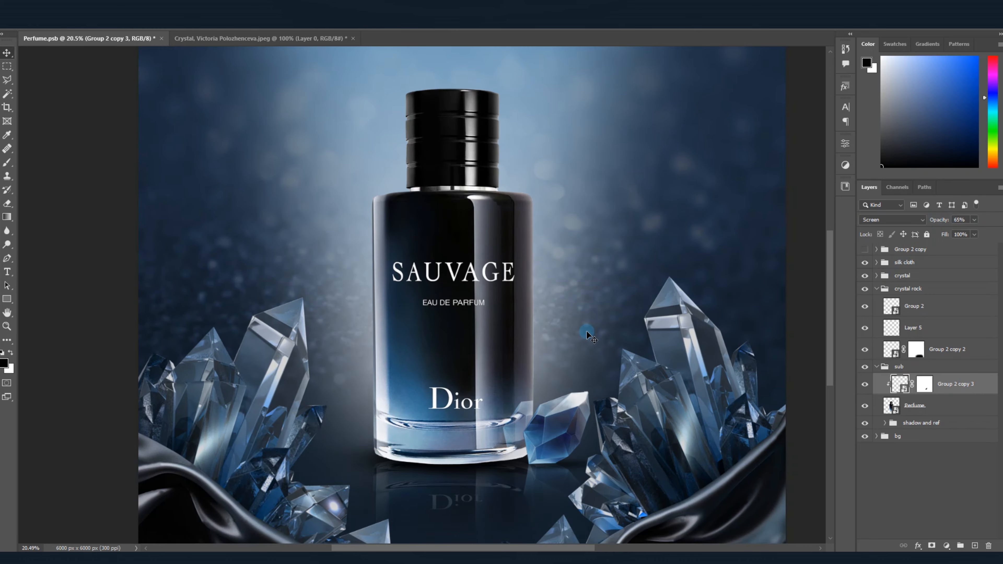
key("ctrl+0")
scroll(332, 377, "up", 2)
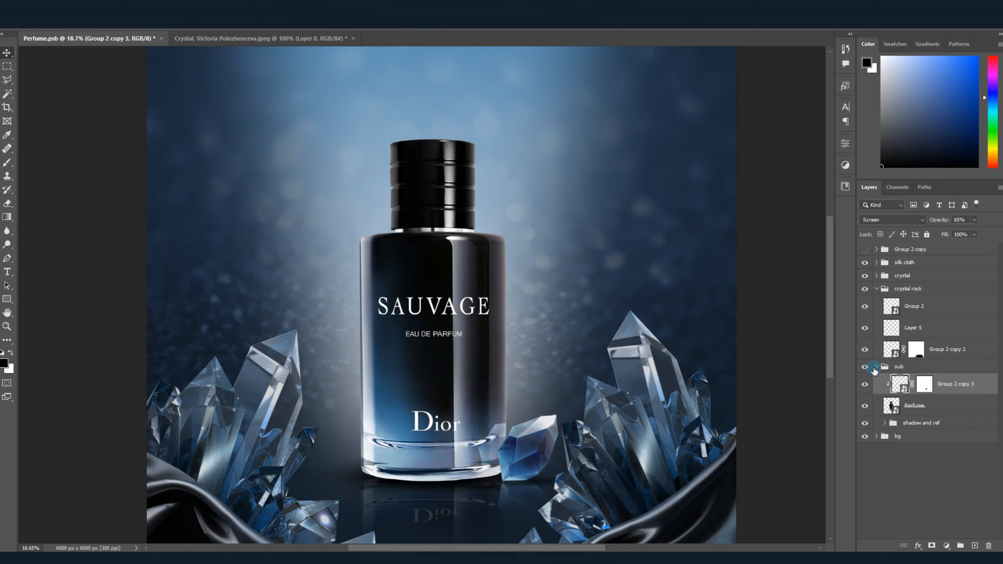
Collapse the sub and crystal rock groups and toggle the crystal rock group's visibility to compare the image with and without it.
left_click(879, 367)
left_click(877, 366)
left_click(876, 289)
left_click(865, 290)
left_click(865, 290)
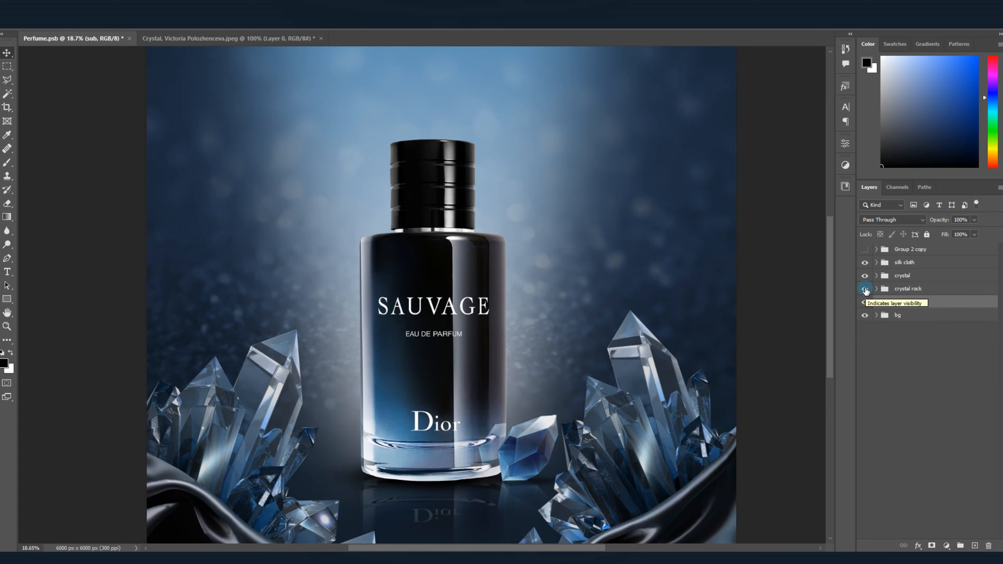
Duplicate the Perfume layer above the crystal reflection, clipped to the bottle, and set the copy to Soft Light.
left_click(876, 302)
left_click(920, 342)
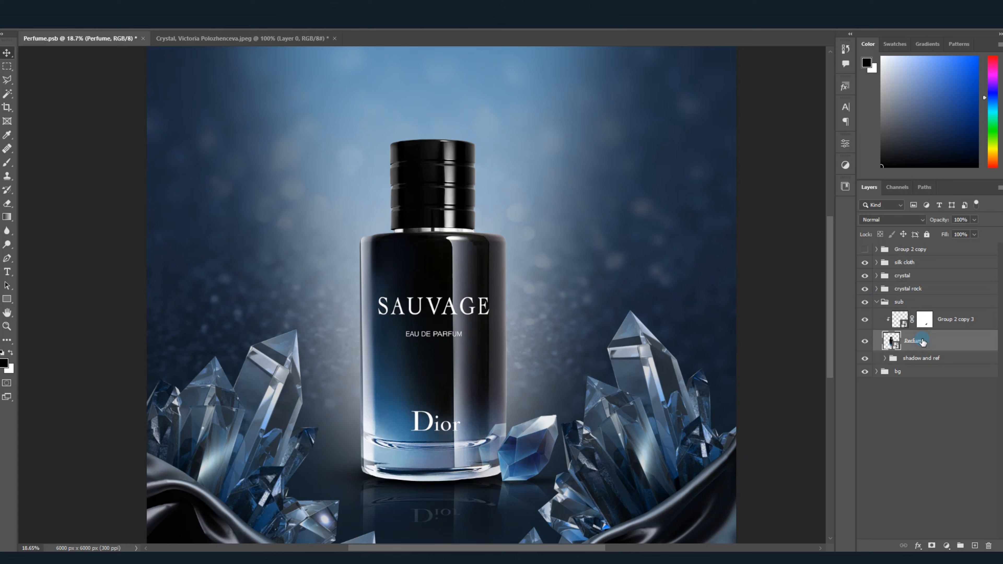
left_click_drag(928, 343, 924, 316)
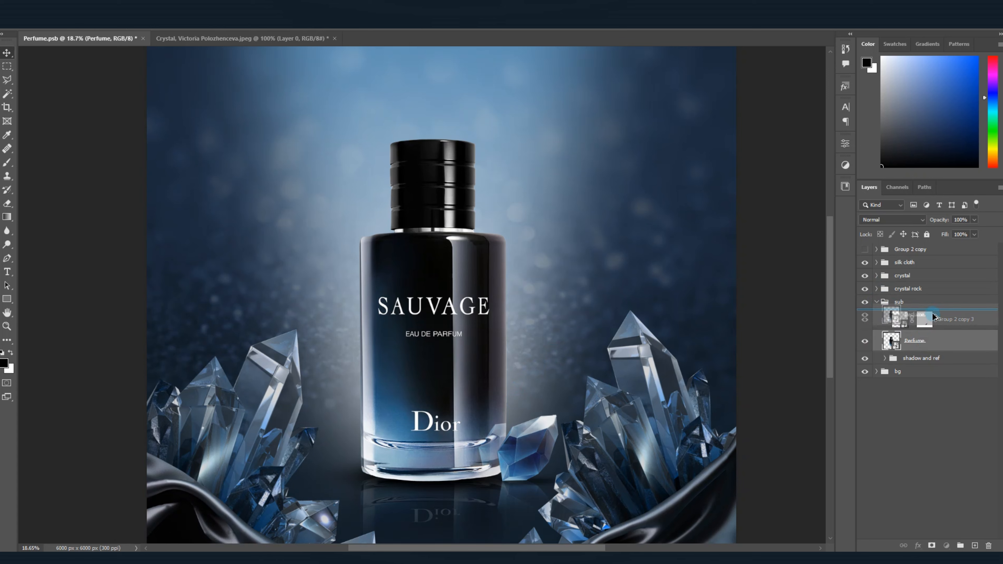
left_click(891, 219)
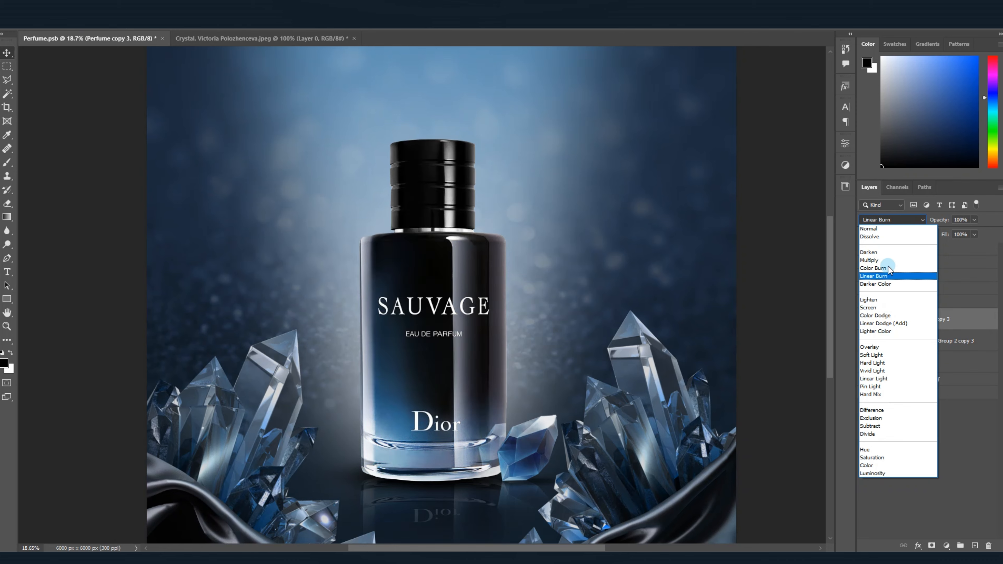
left_click(891, 355)
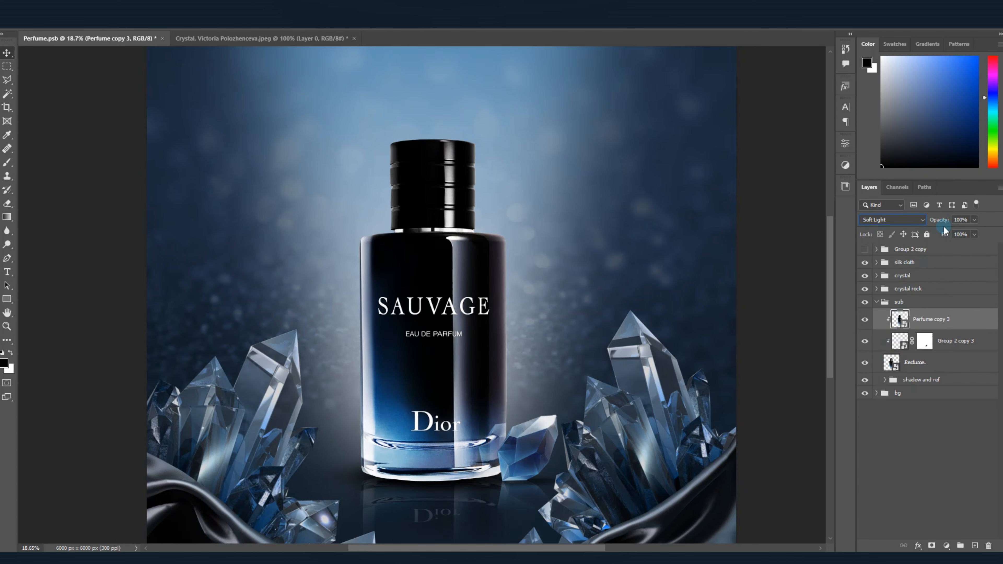
Set the Soft Light Perfume copy 3 layer's opacity to 41% and give it a black layer mask.
left_click_drag(941, 224, 926, 224)
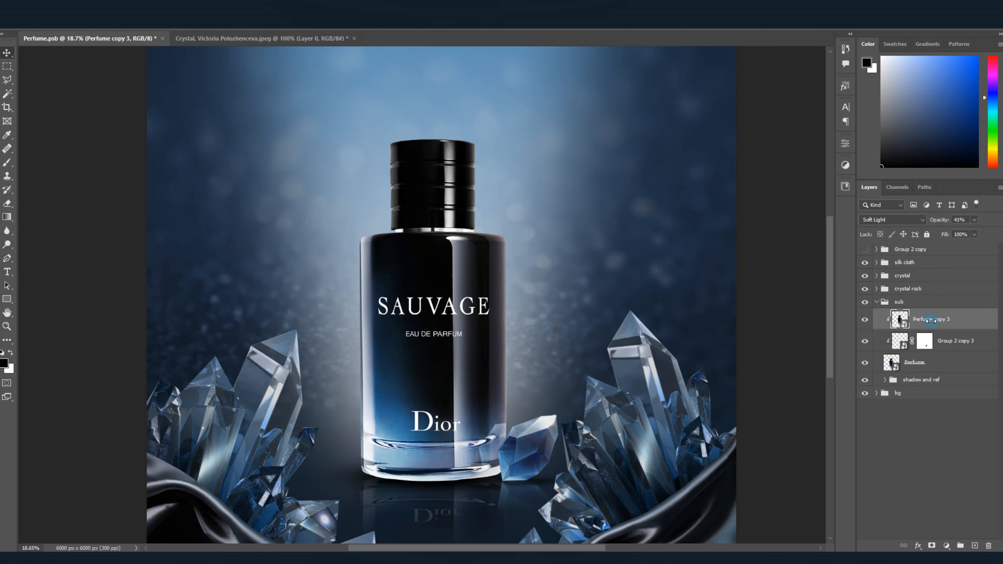
left_click(933, 544)
left_click(925, 319)
key("ctrl+i")
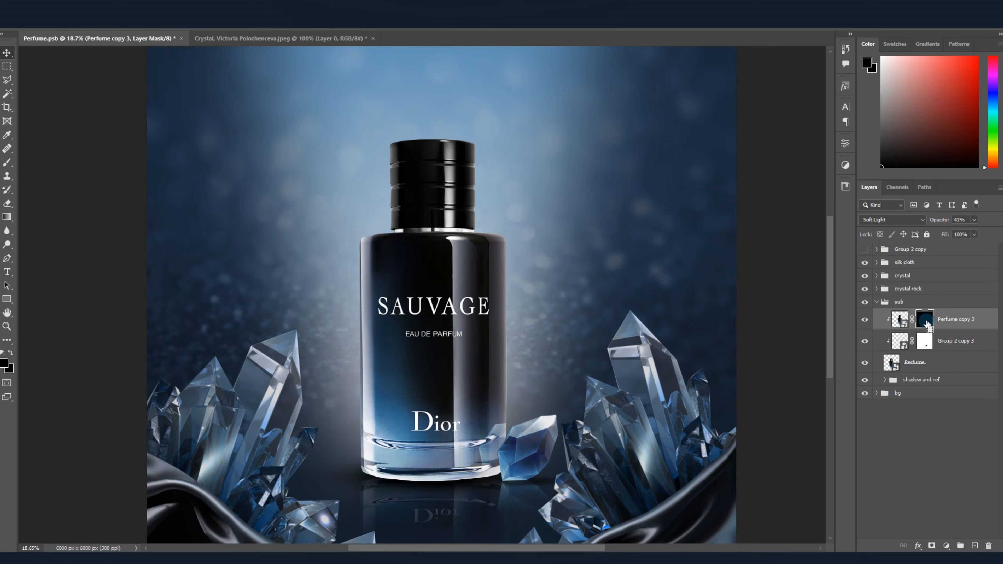
Paint white on the mask with a soft brush of about 460 px over the bottle's lower edge beside the small crystal.
key("x")
key("b")
right_click(505, 427, "alt")
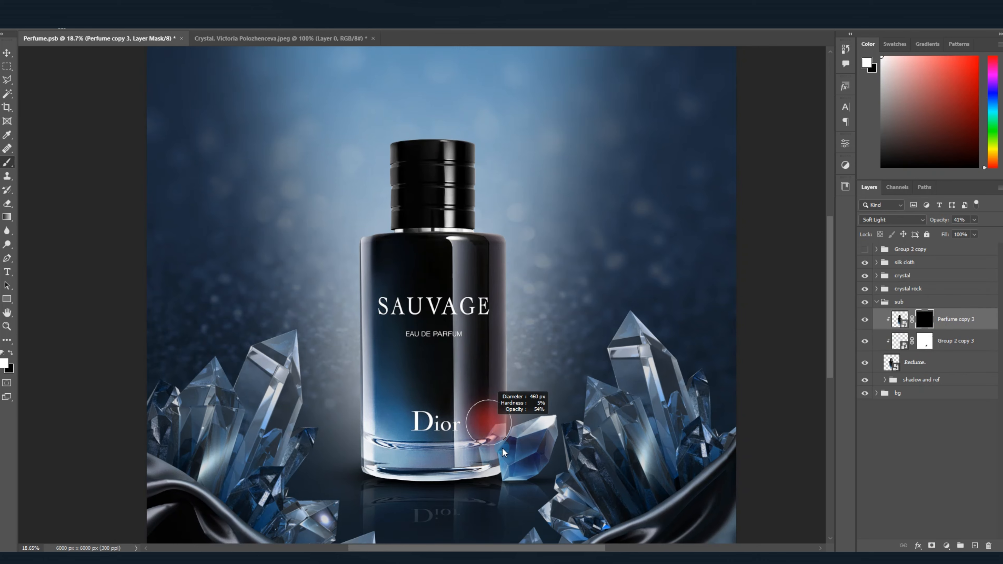
left_click_drag(499, 436, 494, 448)
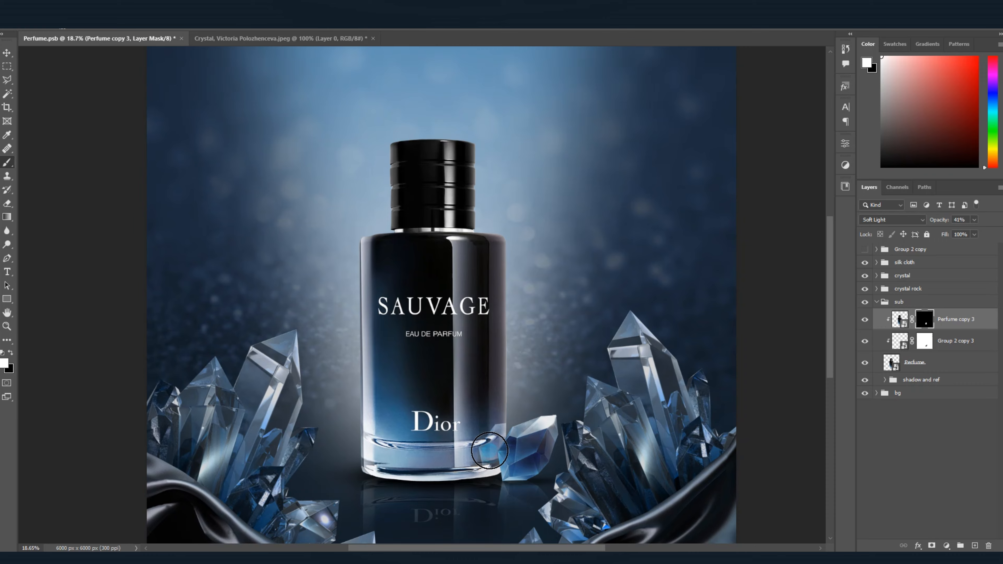
scroll(498, 418, "up", 3)
scroll(511, 439, "down", 2)
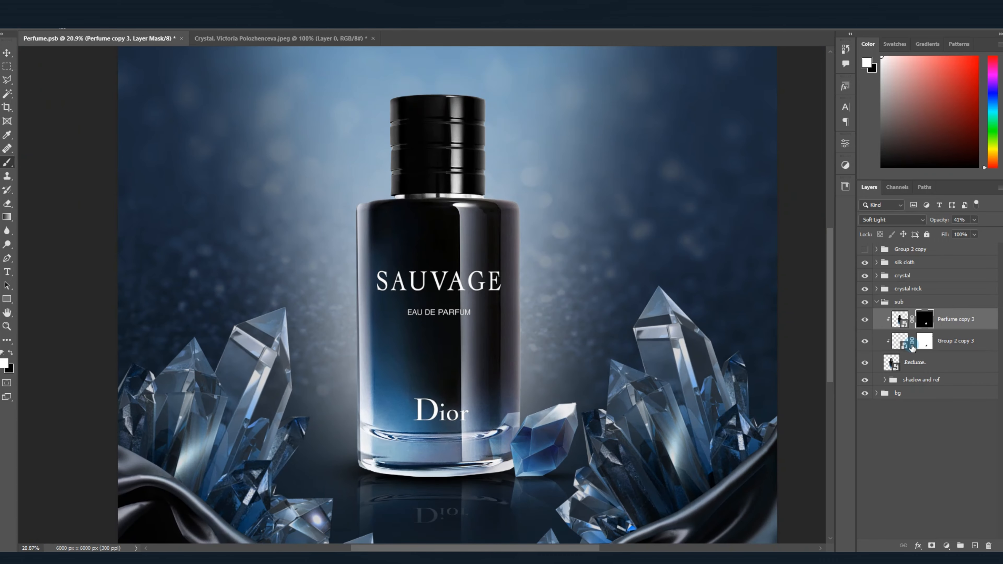
left_click(942, 345)
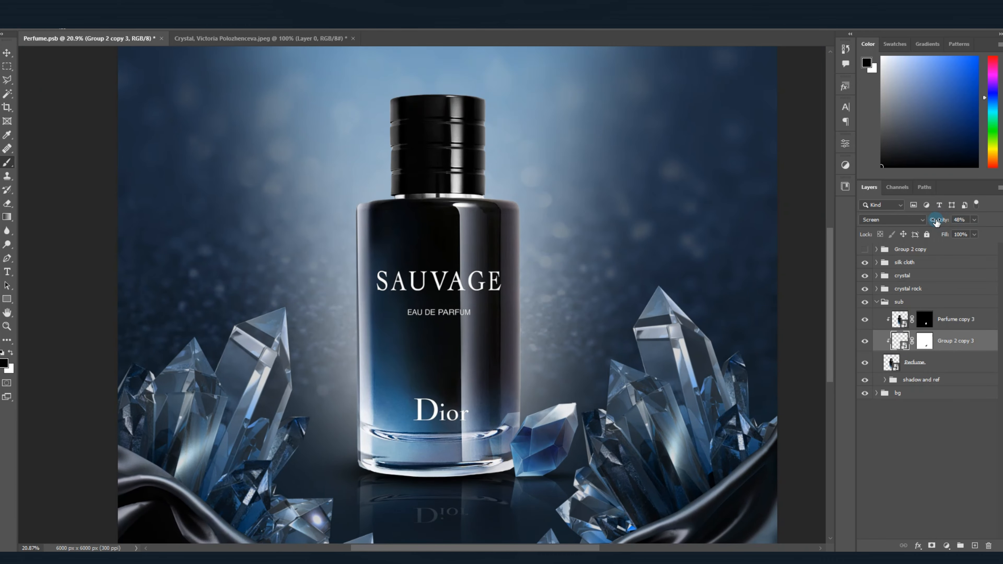
left_click(910, 445)
scroll(706, 437, "down", 1)
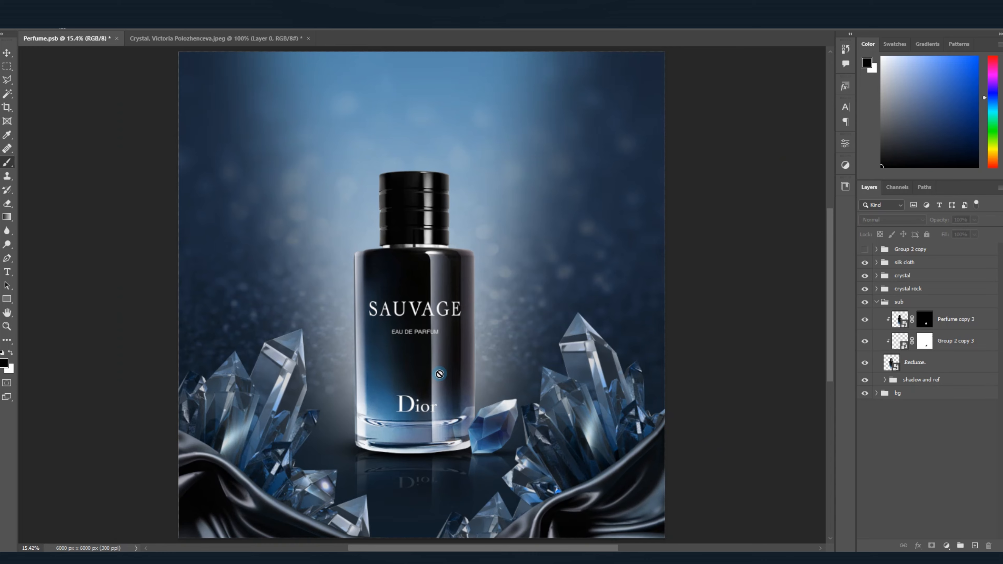
Group the Perfume layer and its two clipped layers inside the sub group and name the group "cry ref".
scroll(439, 374, "up", 1)
left_click(945, 362)
left_click(944, 320, "shift")
key("ctrl+g")
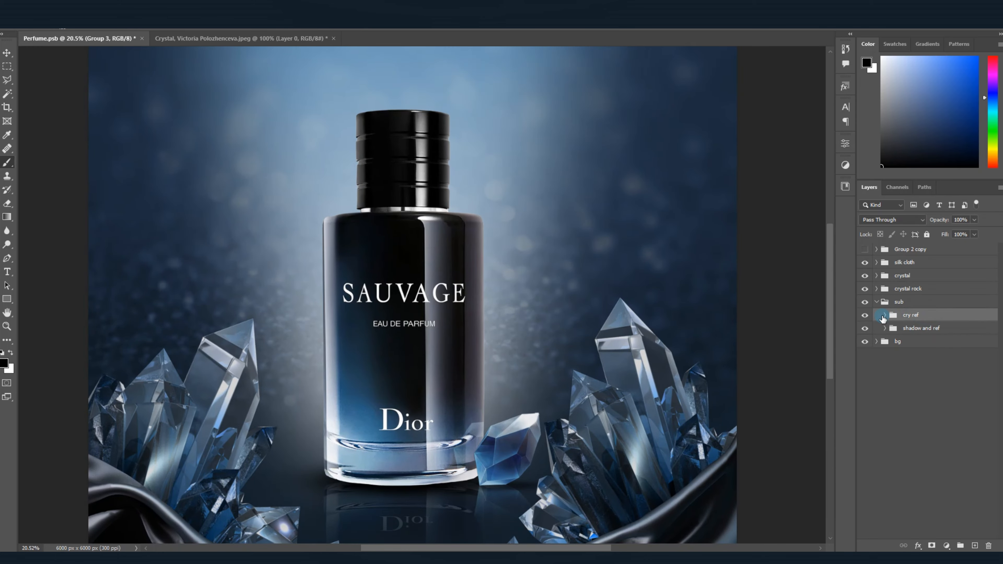
Duplicate the crystal rock group and move the copy up above the crystal cluster on the bottle's left.
scroll(587, 315, "down", 3)
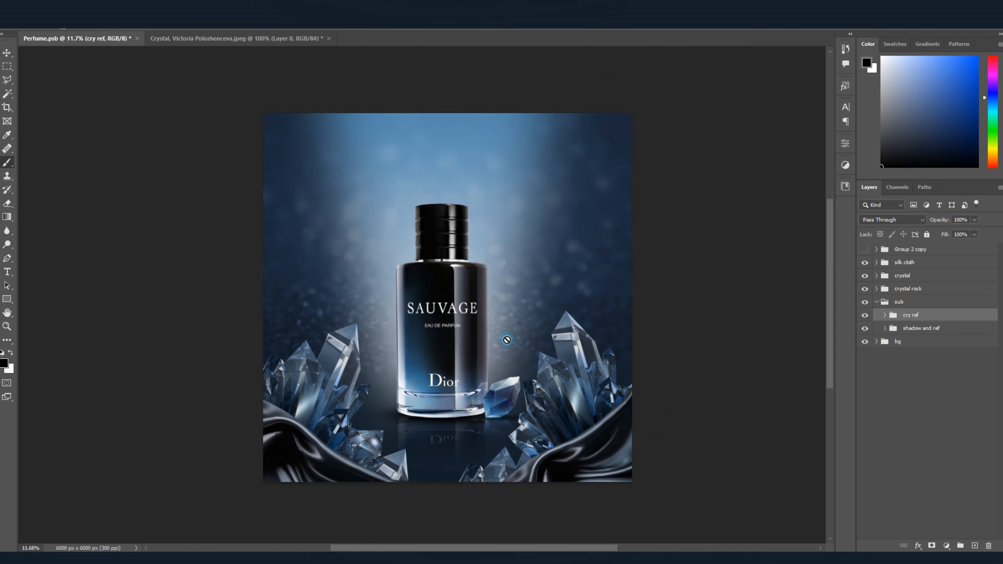
scroll(506, 339, "up", 1)
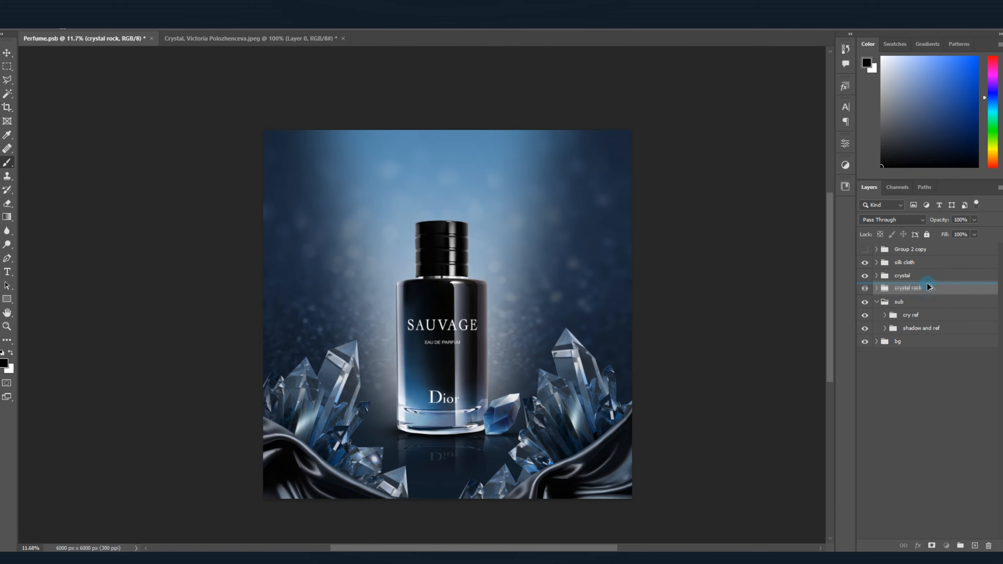
key("ctrl+j")
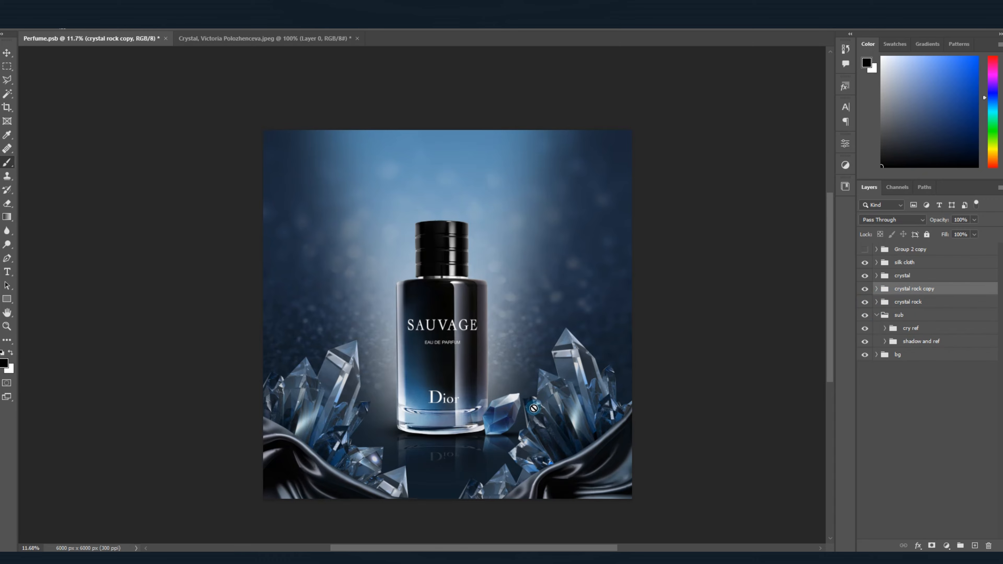
key("v")
left_click_drag(510, 411, 352, 311)
scroll(352, 310, "up", 3)
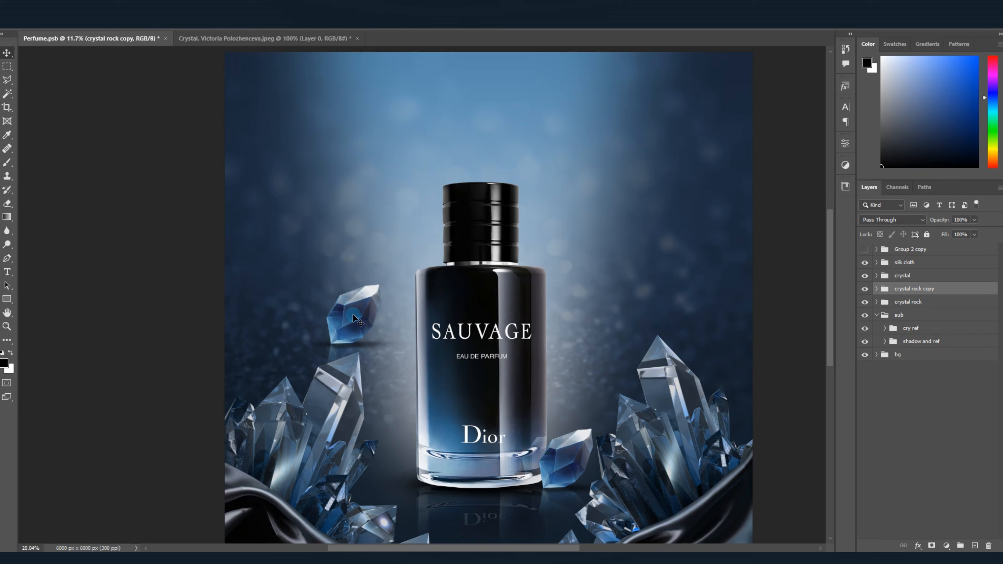
Delete the shadow layers from the crystal rock copy group, keeping only the Group 2 crystal.
left_click(876, 289)
left_click(916, 331)
left_click(887, 347, "shift")
key("Delete")
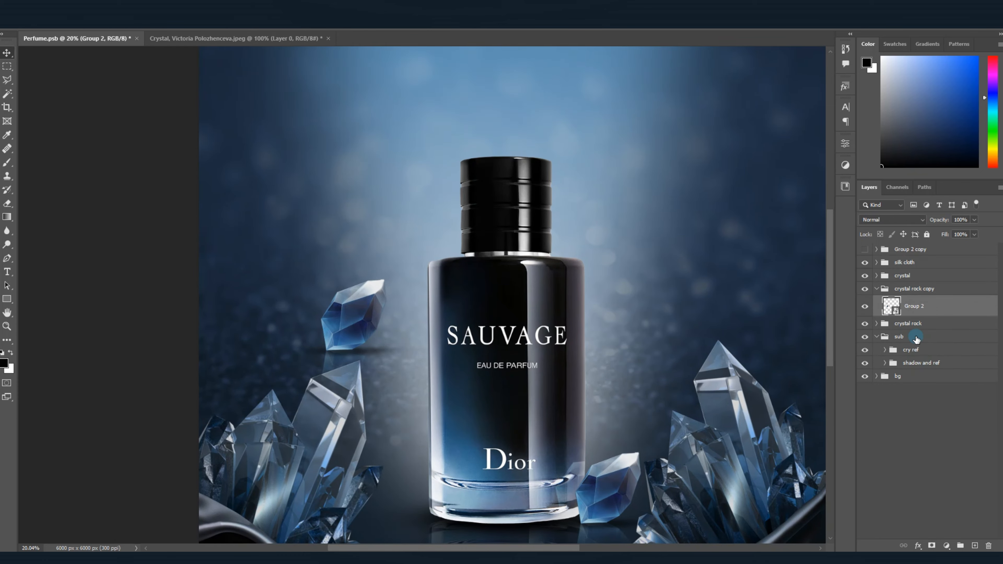
Rotate the copied crystal so it tilts down toward the bottle and move it closer to the bottle's left side.
left_click(877, 288)
left_click(876, 289)
left_click(911, 307)
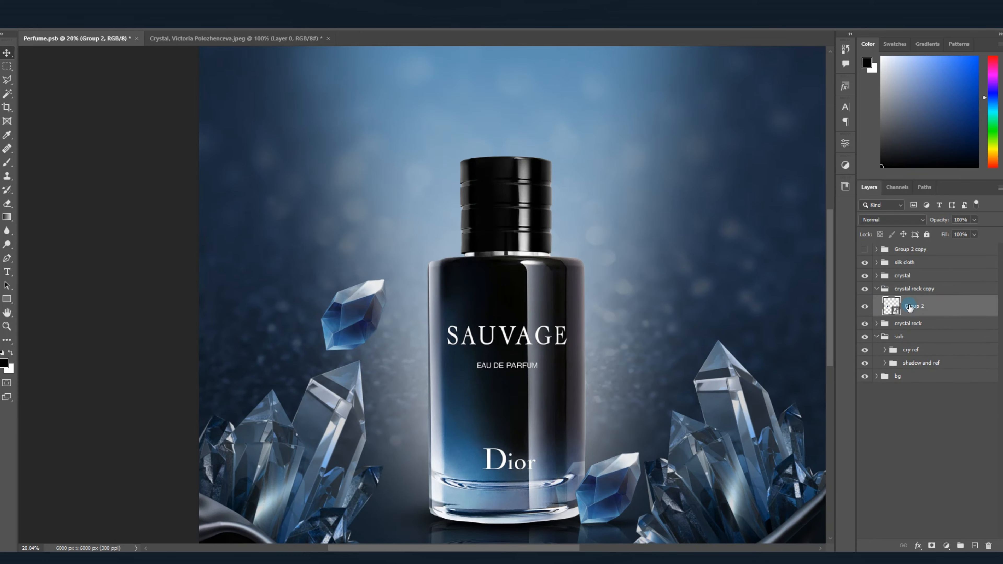
key("ctrl+t")
left_click_drag(386, 356, 506, 375)
left_click_drag(371, 325, 395, 316)
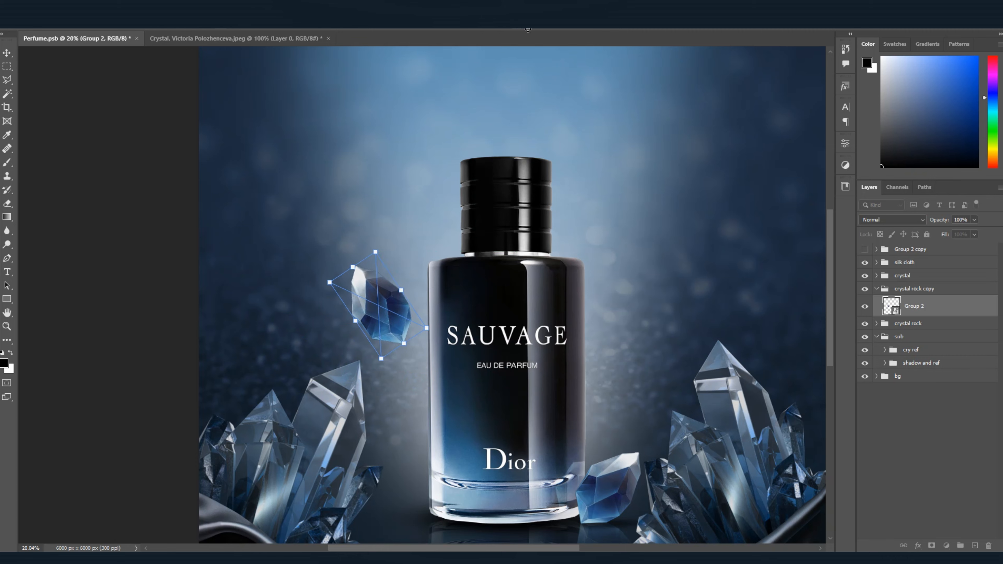
left_click(188, 75)
Apply a Motion Blur to the floating crystal with an angle of -39° and a distance of 145 pixels.
left_click(140, 16)
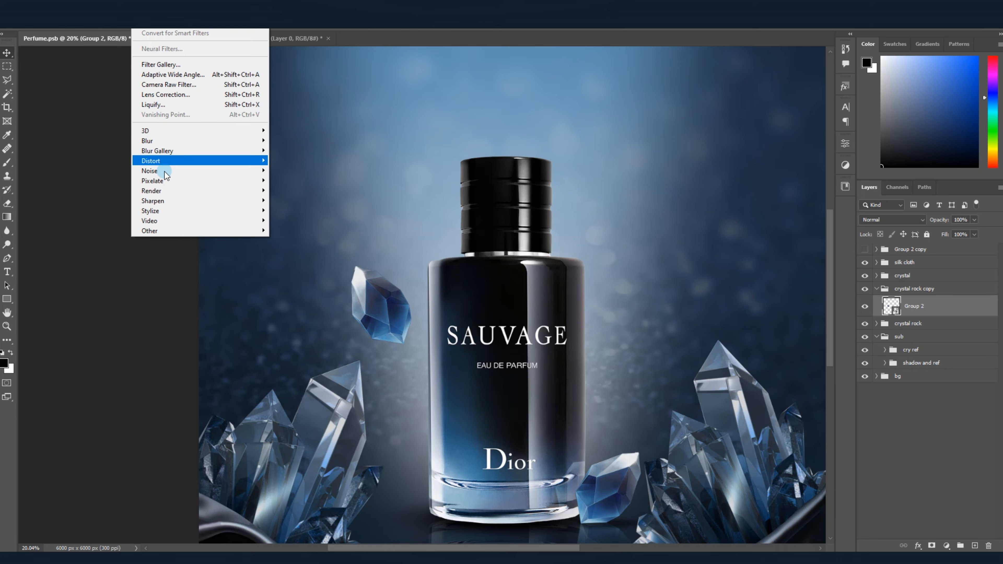
mouse_move(166, 141)
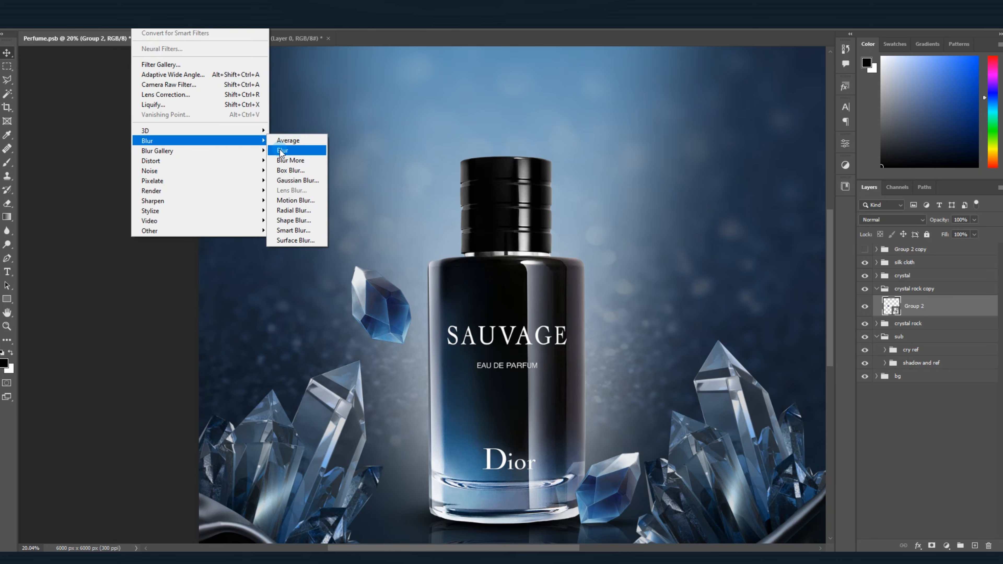
left_click(295, 200)
left_click_drag(340, 328, 337, 333)
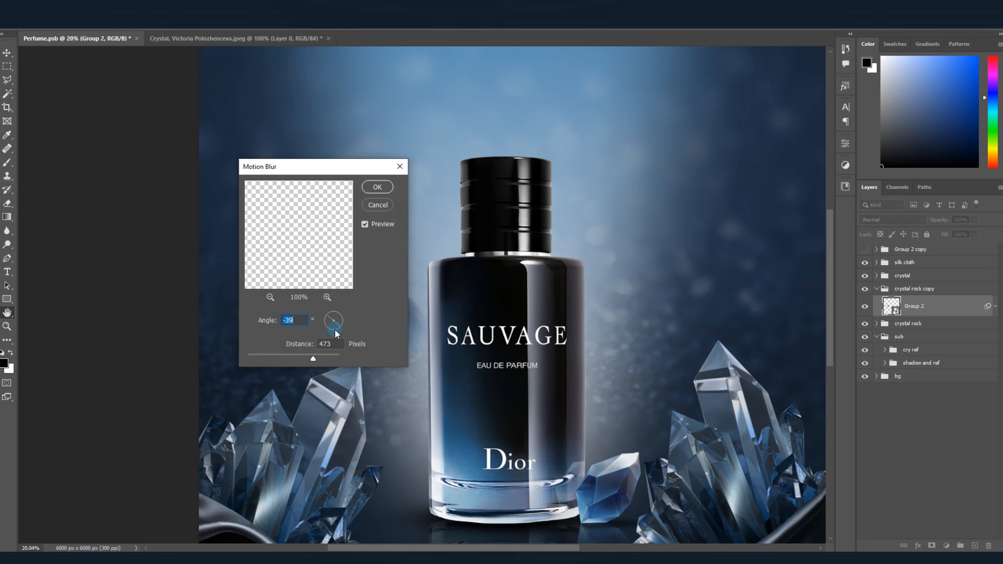
left_click_drag(331, 167, 127, 77)
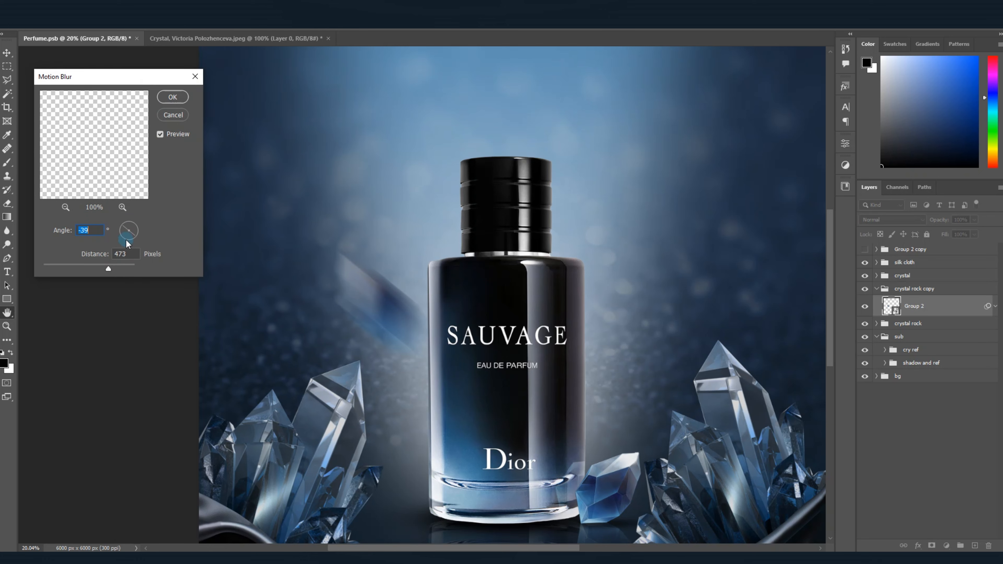
left_click_drag(103, 269, 93, 269)
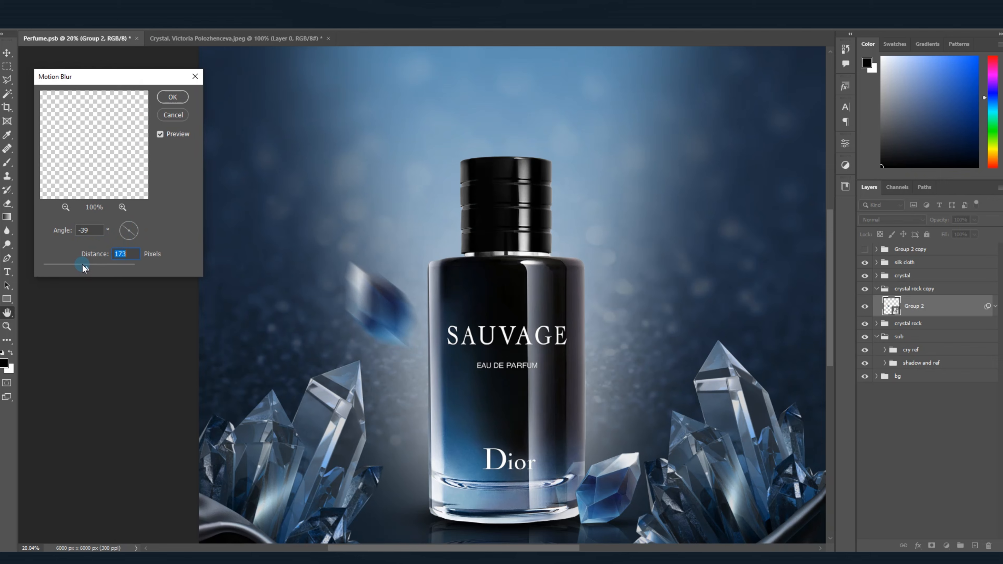
left_click(172, 97)
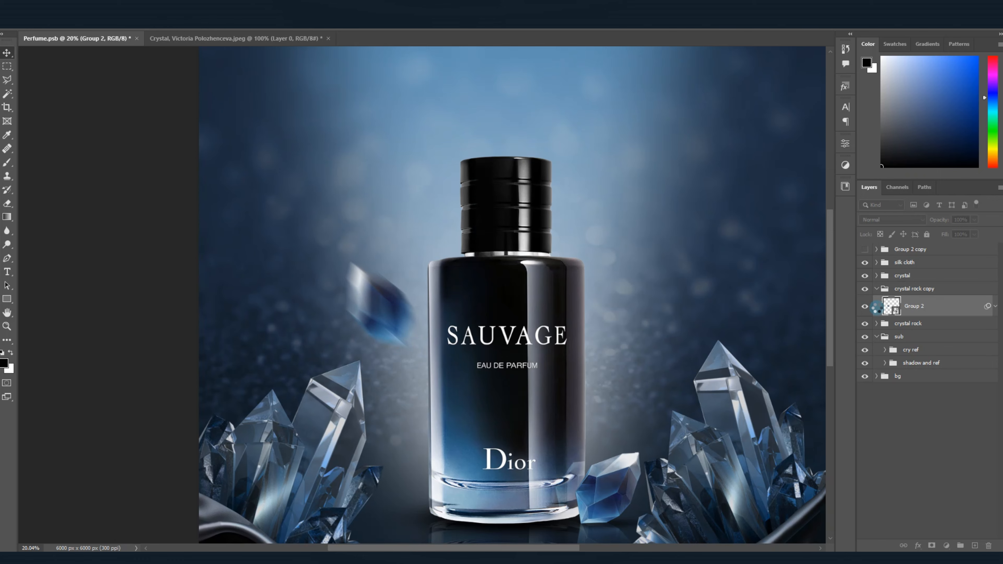
Duplicate the blurred crystal, then enlarge, rotate and place the copy against the image's upper right edge.
scroll(663, 276, "down", 3)
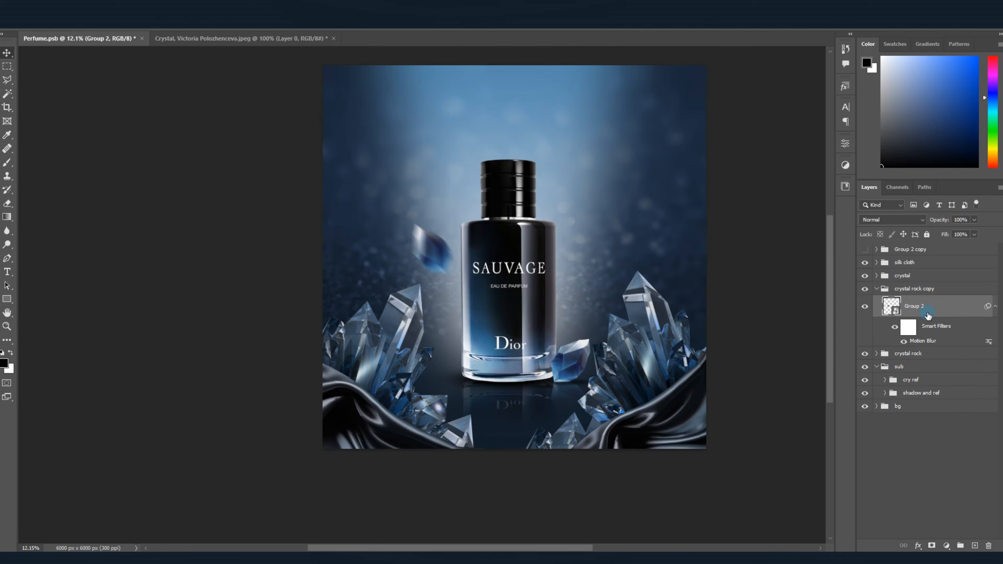
key("ctrl+j")
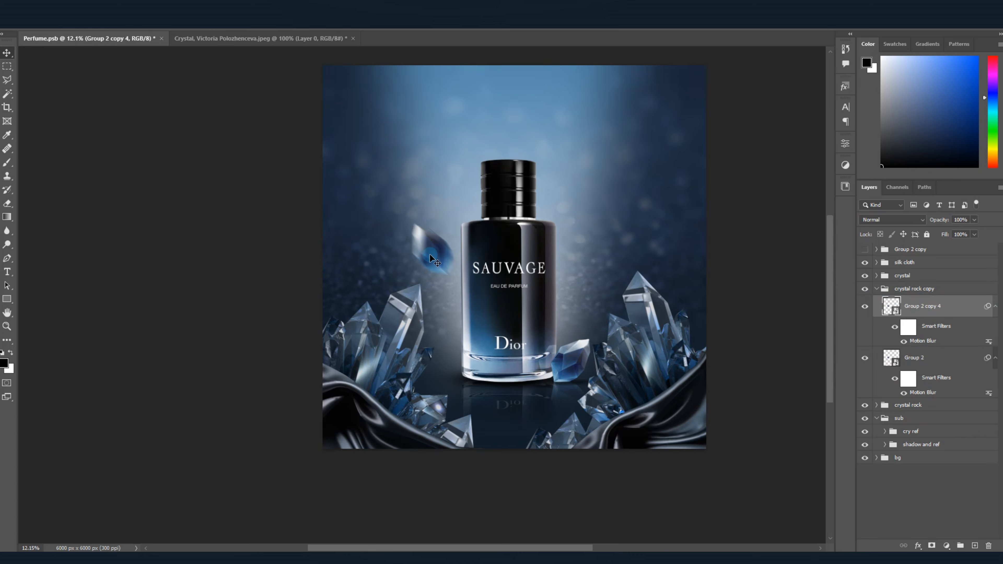
left_click_drag(428, 253, 664, 253)
key("ctrl+t")
key("Return")
left_click_drag(685, 198, 727, 197)
key("Return")
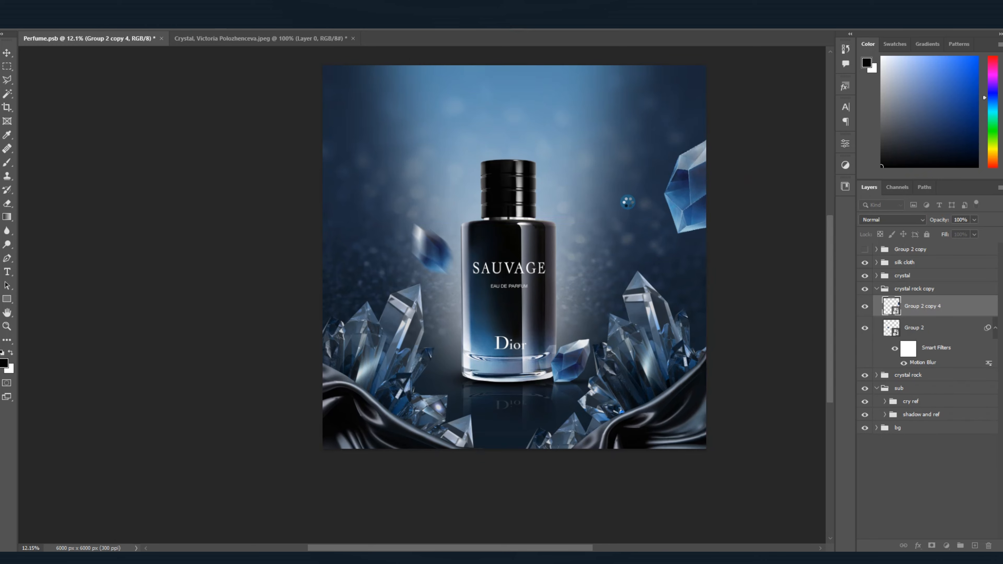
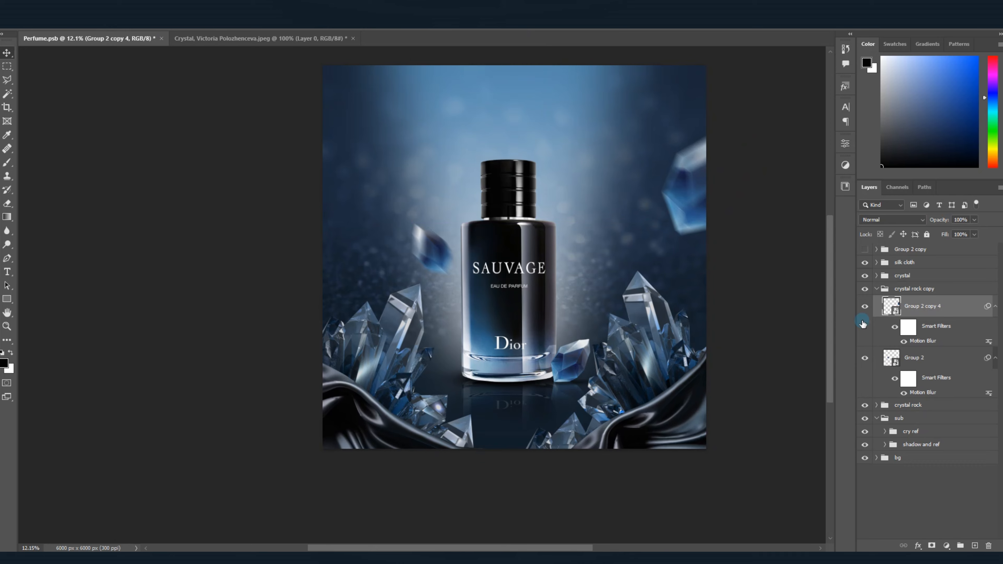
Edit the large crystal's Motion Blur, setting the angle to 43° and increasing the distance.
double_click(918, 343)
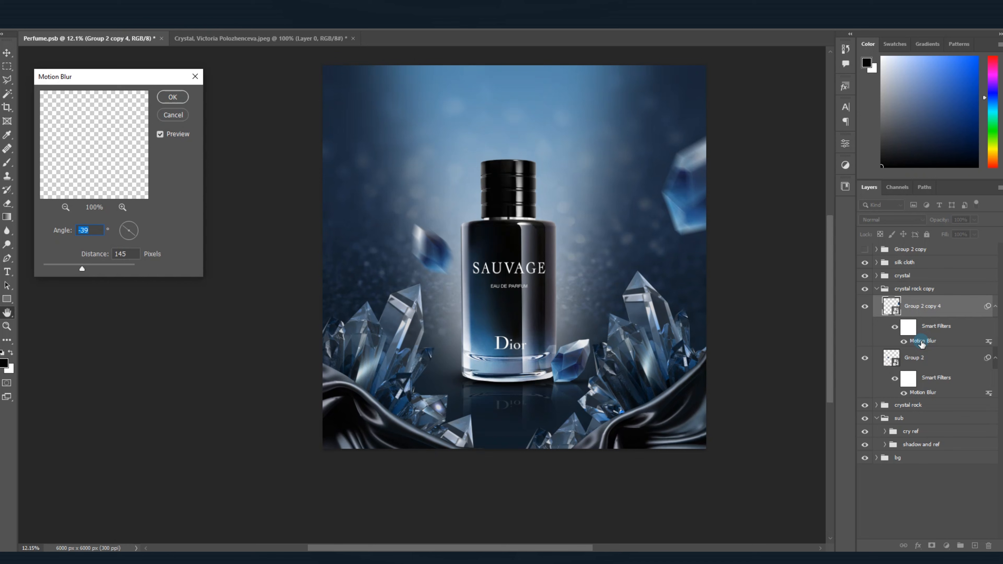
left_click(124, 238)
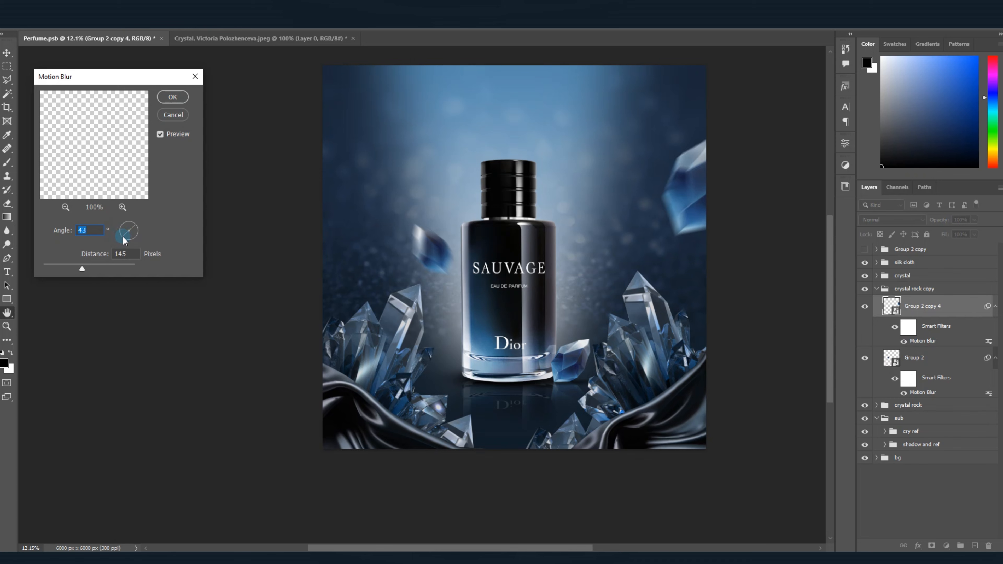
left_click_drag(90, 269, 98, 270)
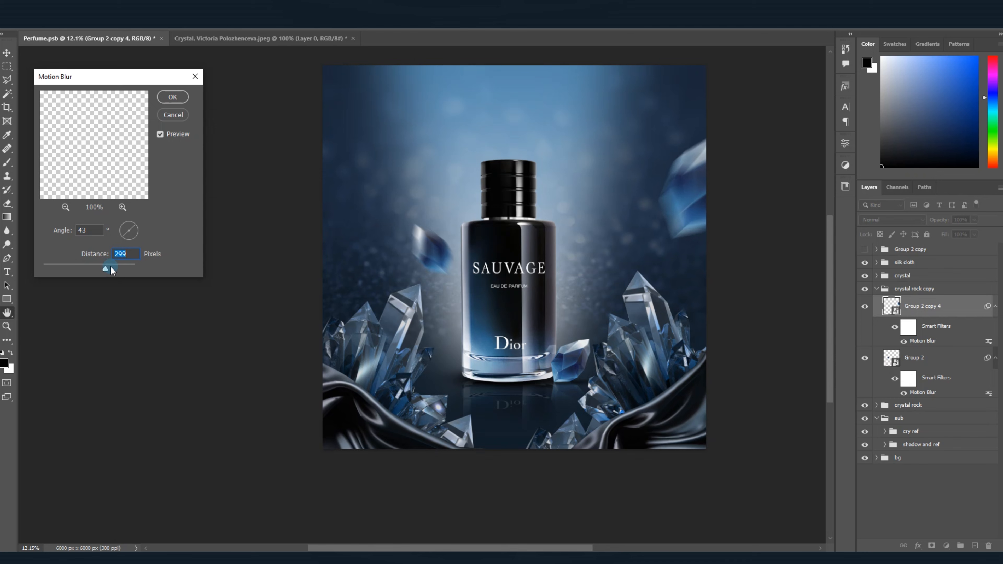
left_click_drag(113, 267, 105, 265)
left_click_drag(105, 265, 102, 268)
left_click(173, 98)
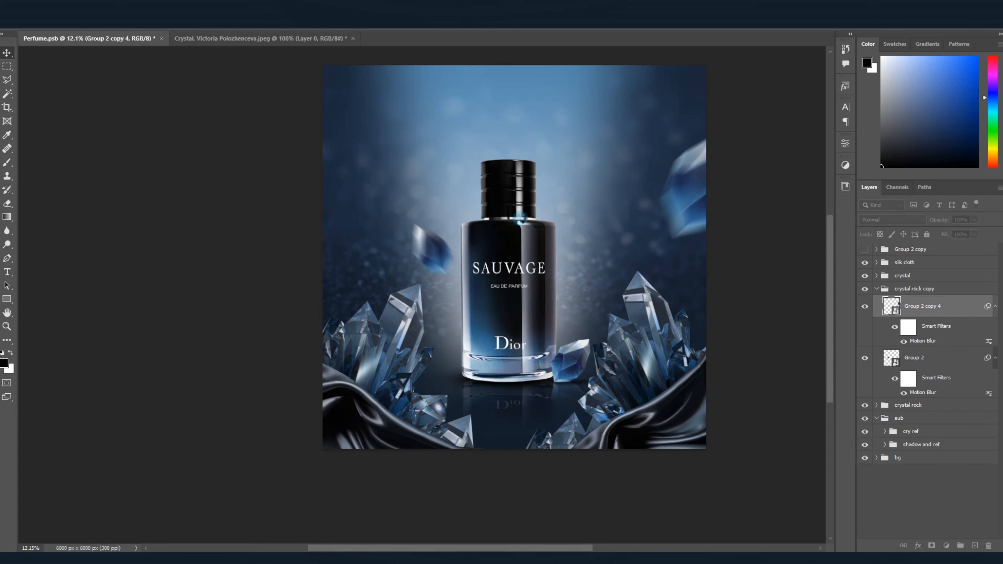
Scale the large blurred crystal at the image's right edge up to about 1596 × 2698 px.
scroll(525, 223, "down", 3)
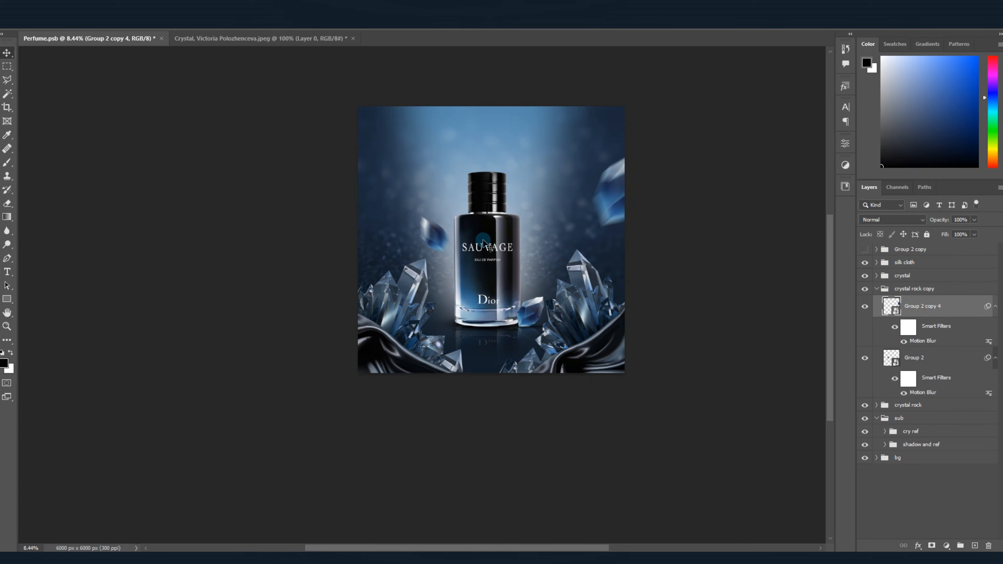
scroll(491, 241, "up", 3)
scroll(466, 249, "down", 2)
scroll(466, 249, "up", 2)
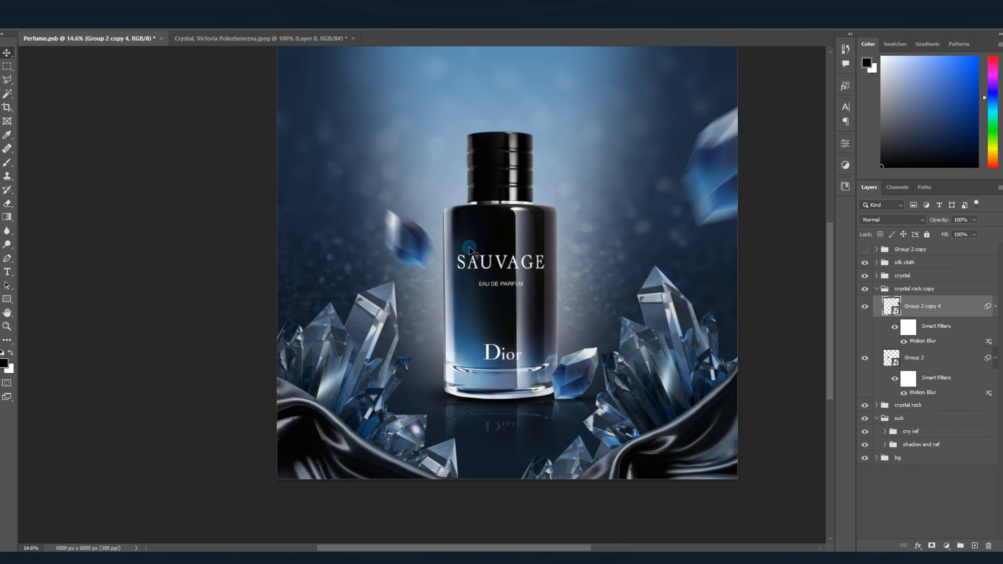
key("ctrl+t")
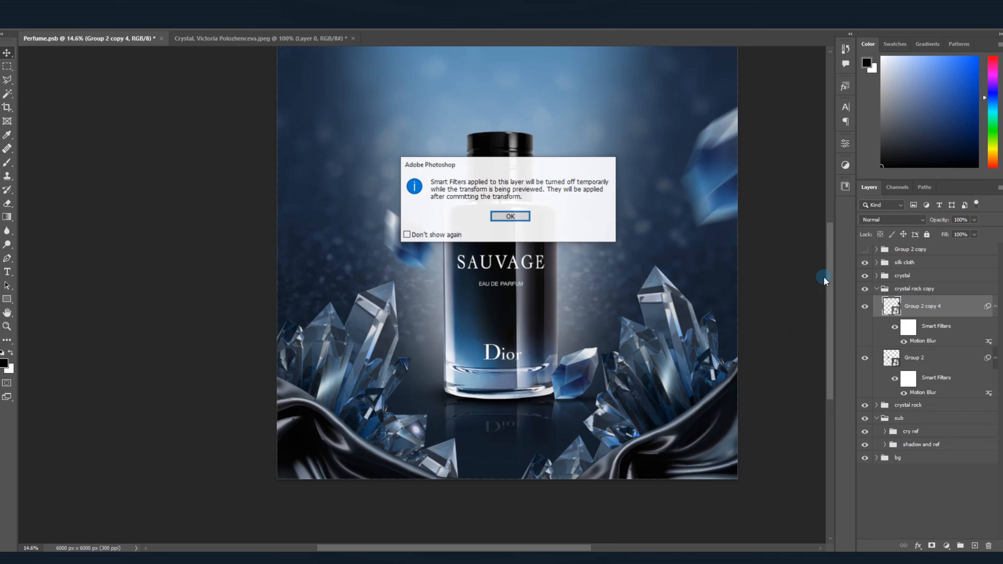
left_click(511, 217)
left_click_drag(697, 137, 666, 119)
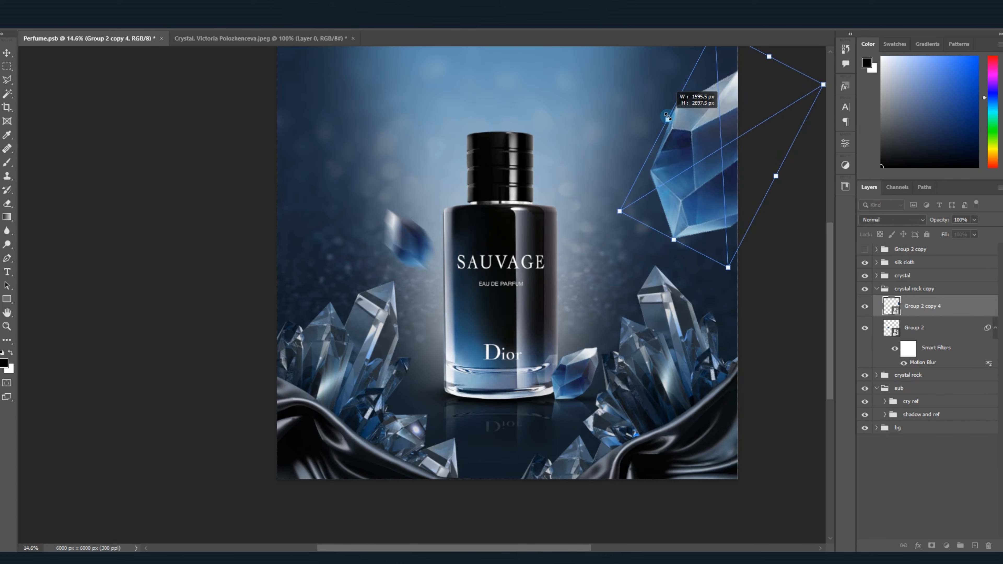
key("Return")
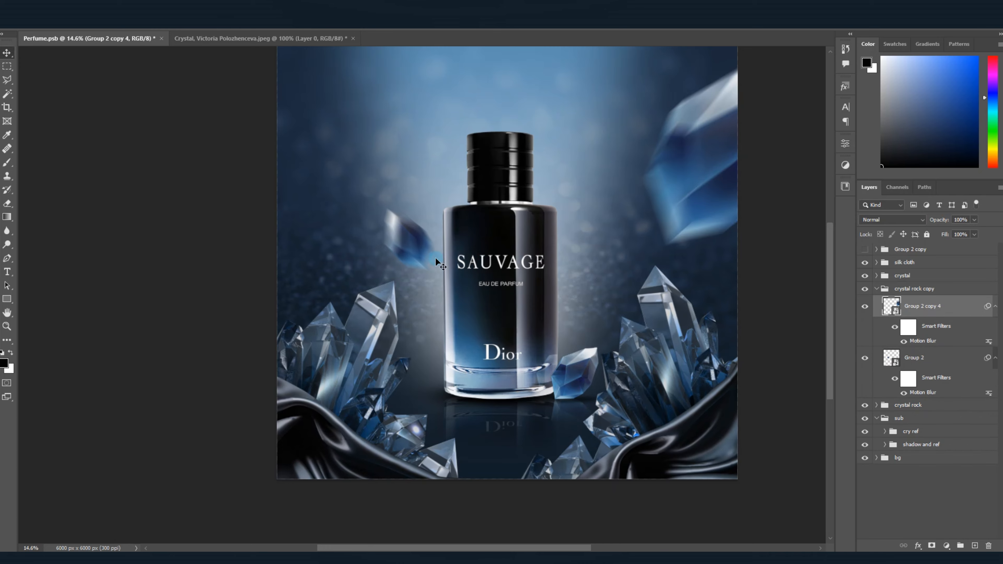
Move the small floating crystal slightly up and further left, away from the bottle.
left_click_drag(407, 239, 377, 225)
scroll(522, 268, "down", 1)
scroll(522, 268, "down", 1)
scroll(522, 268, "up", 2)
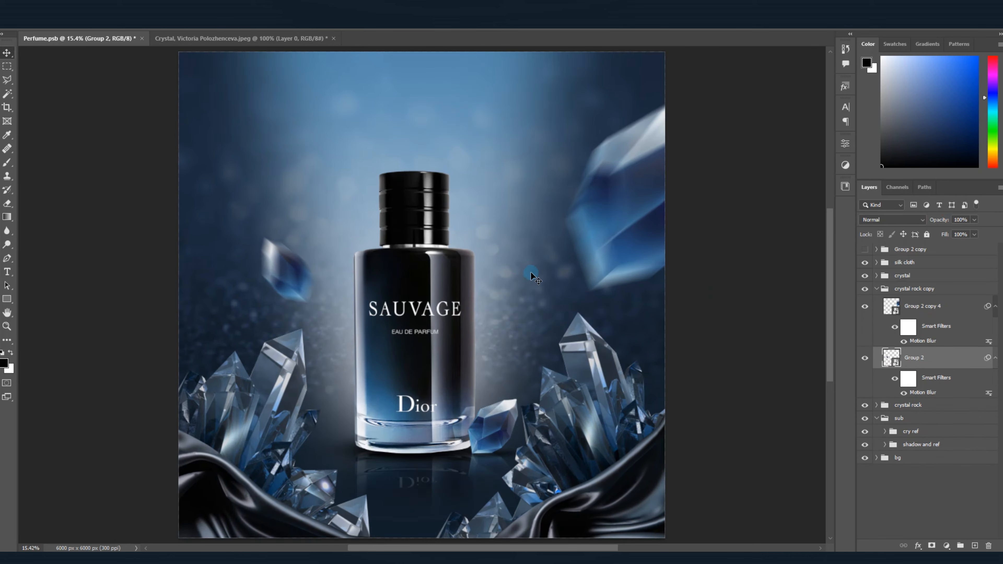
Apply a Gaussian Blur with a radius of about 23.5 pixels to the large crystal at the image's upper right edge.
left_click(934, 307)
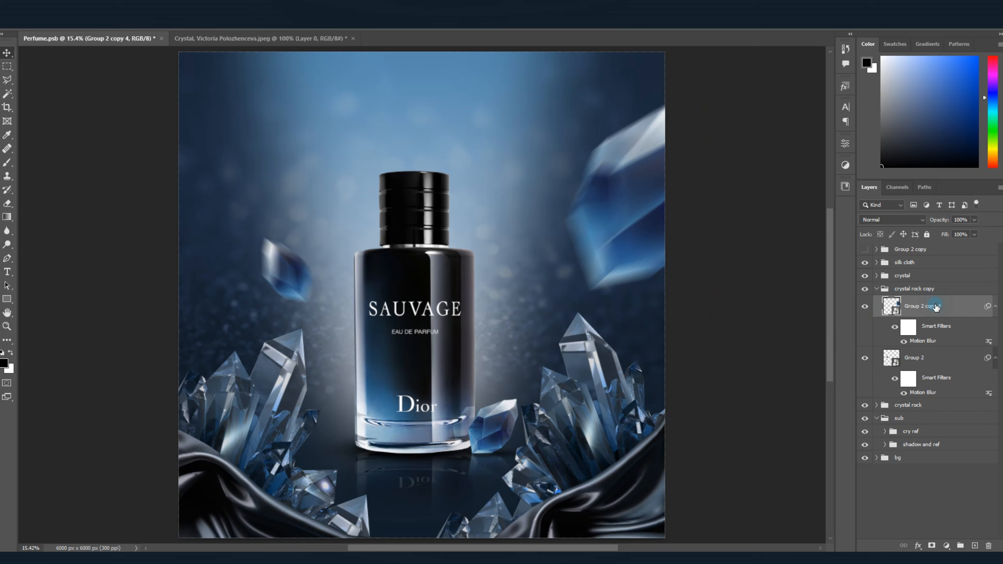
left_click(140, 29)
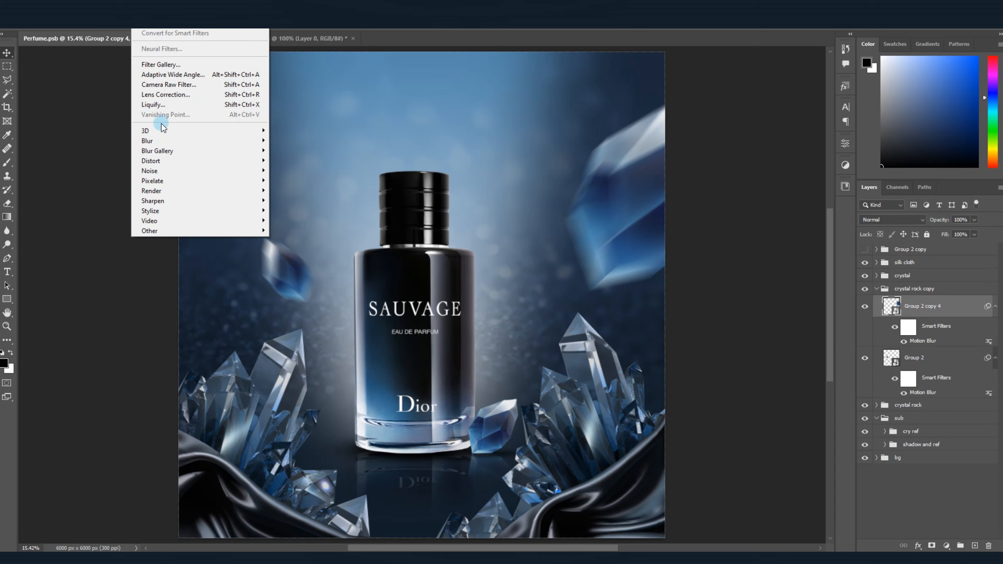
mouse_move(164, 138)
left_click(298, 180)
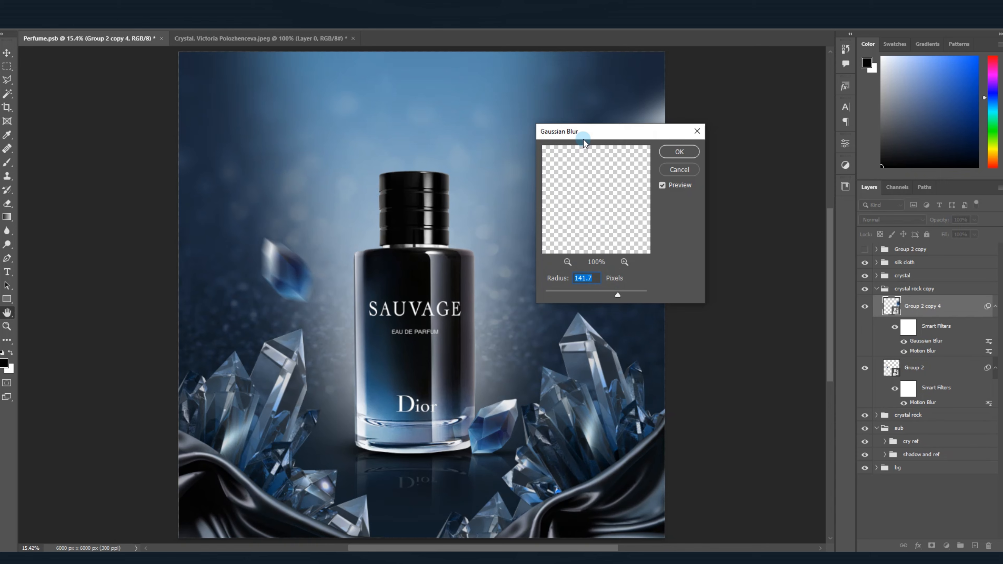
left_click_drag(555, 132, 355, 104)
left_click_drag(418, 267, 391, 267)
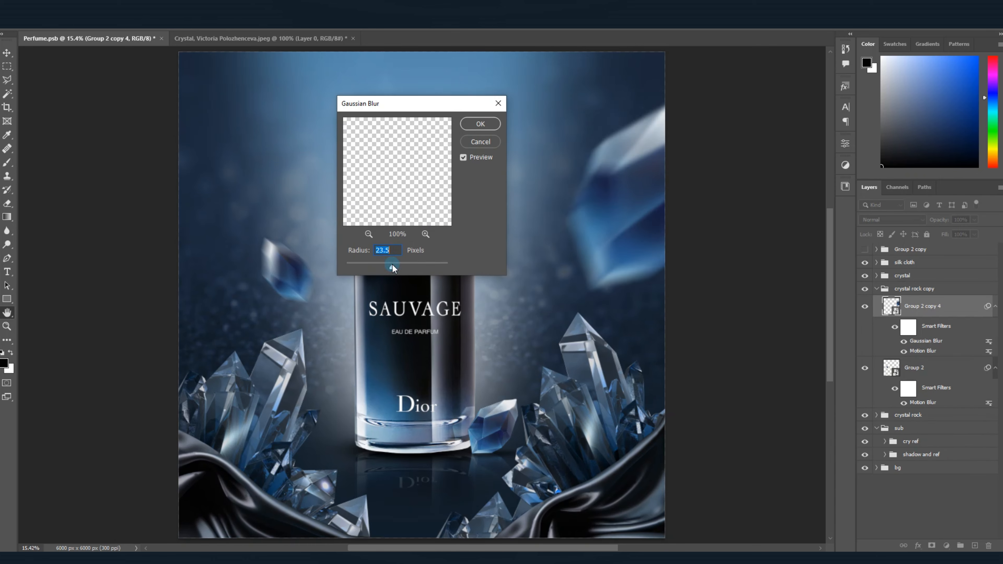
left_click(479, 125)
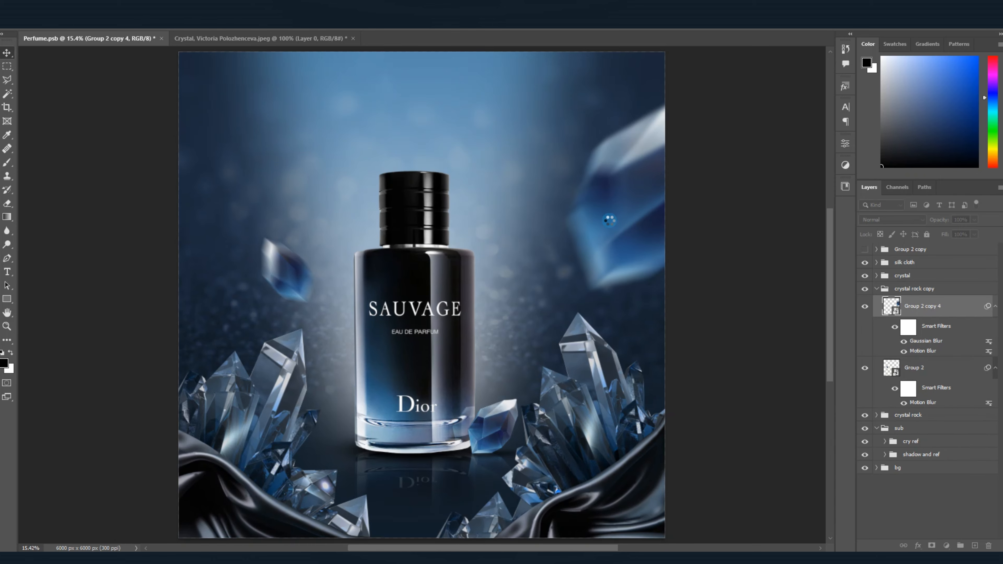
Edit the large crystal's Motion Blur smart filter, setting its distance to 351 pixels.
double_click(923, 350)
left_click(510, 218)
mouse_move(102, 268)
left_mouse_down()
mouse_move(117, 265)
mouse_move(106, 269)
left_mouse_up()
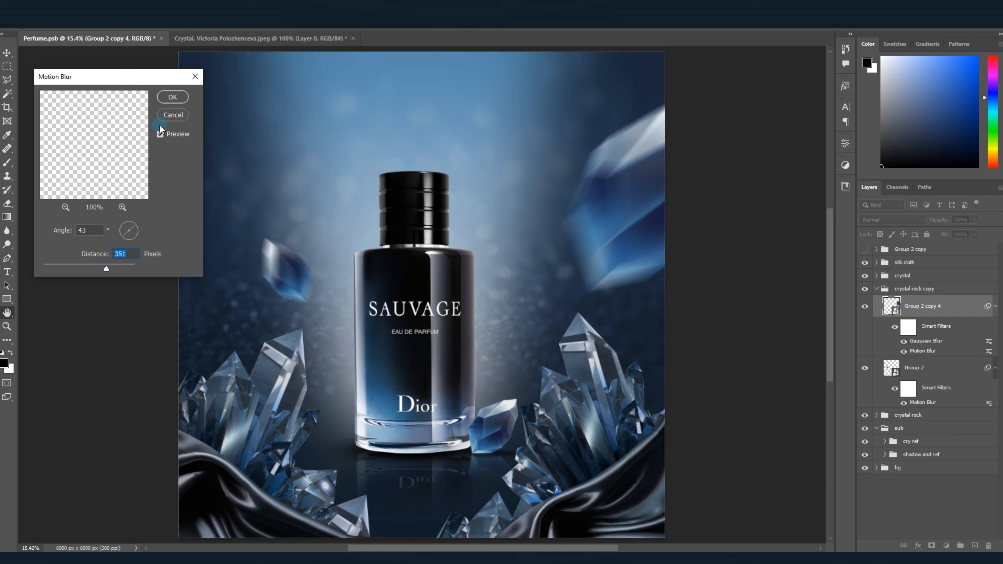
left_click(173, 97)
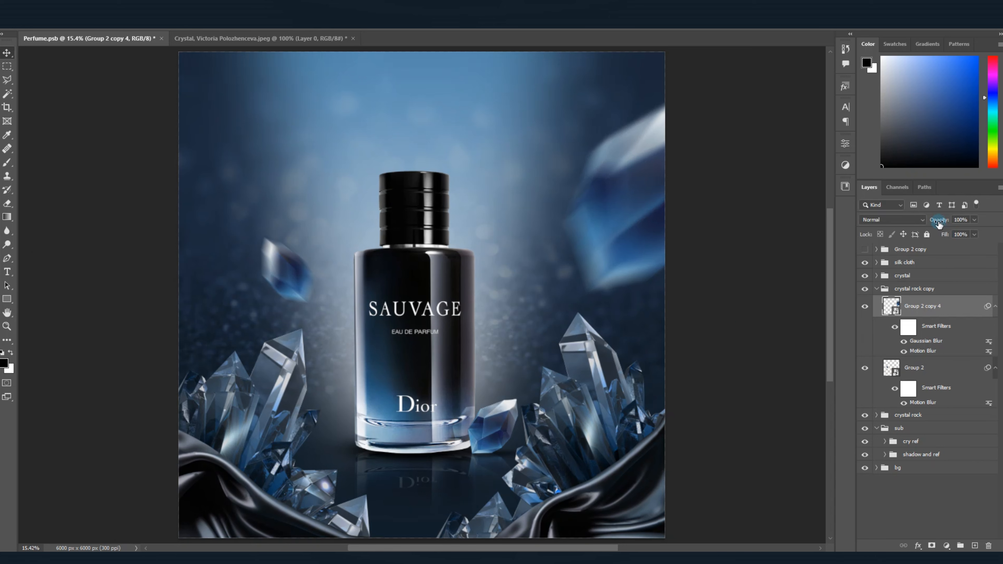
Lower the large blurred crystal's layer opacity to 87%.
left_click_drag(939, 223, 936, 222)
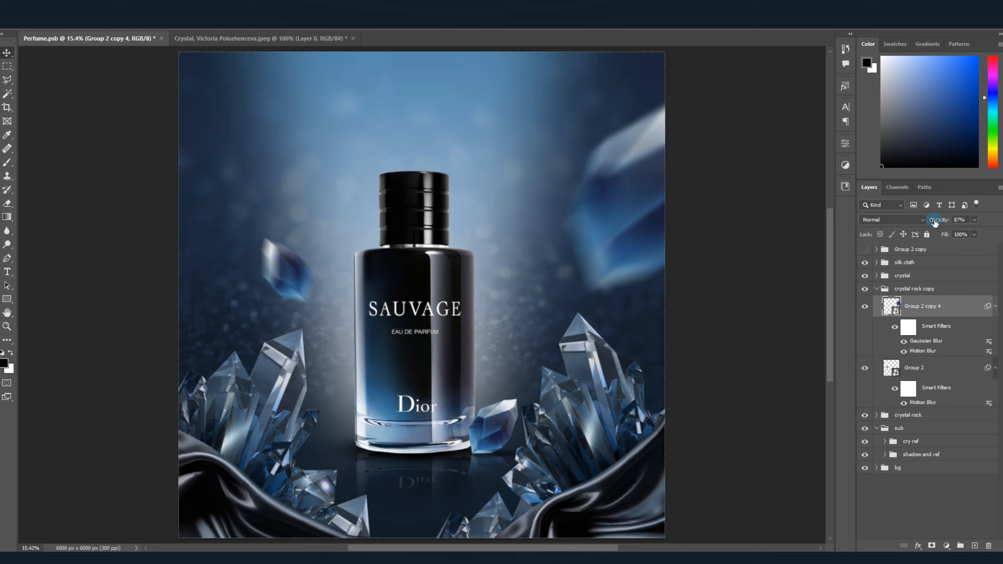
scroll(673, 255, "down", 2)
scroll(463, 299, "down", 1)
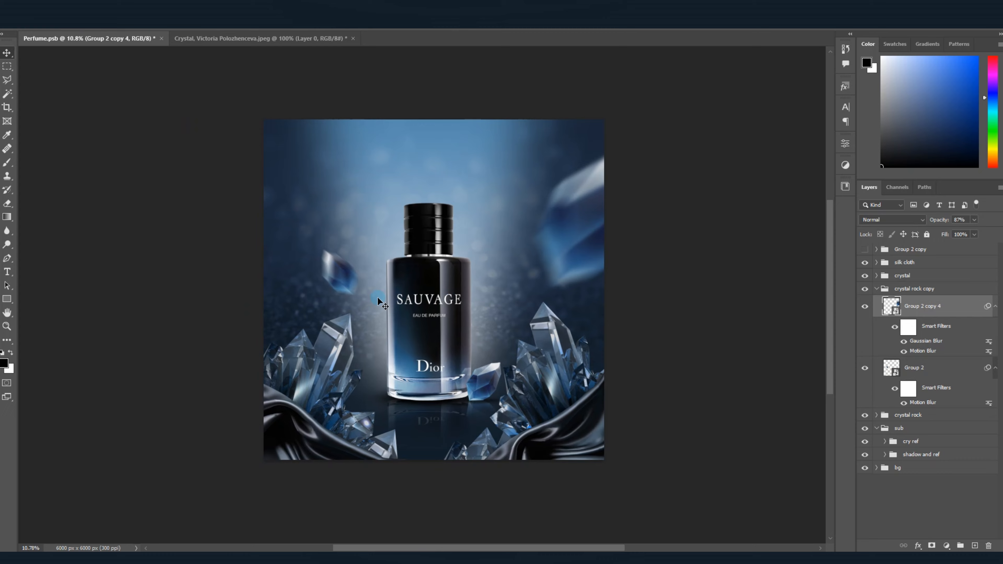
scroll(434, 302, "up", 3)
scroll(412, 306, "down", 1)
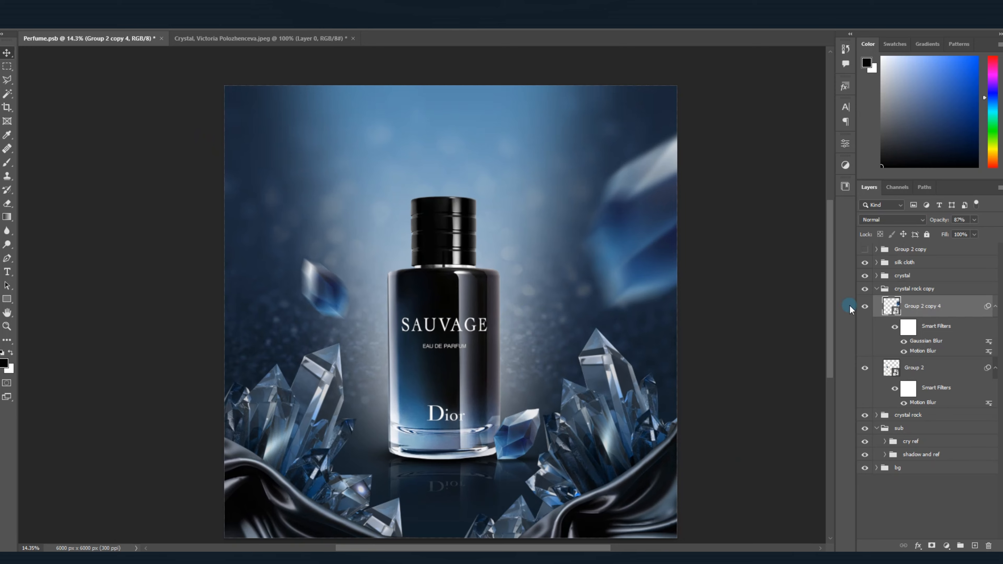
Fine-tune the position of the small floating crystal in the open space beside the bottle's upper left.
left_click(939, 365)
left_click_drag(319, 290, 305, 290)
scroll(493, 274, "down", 2)
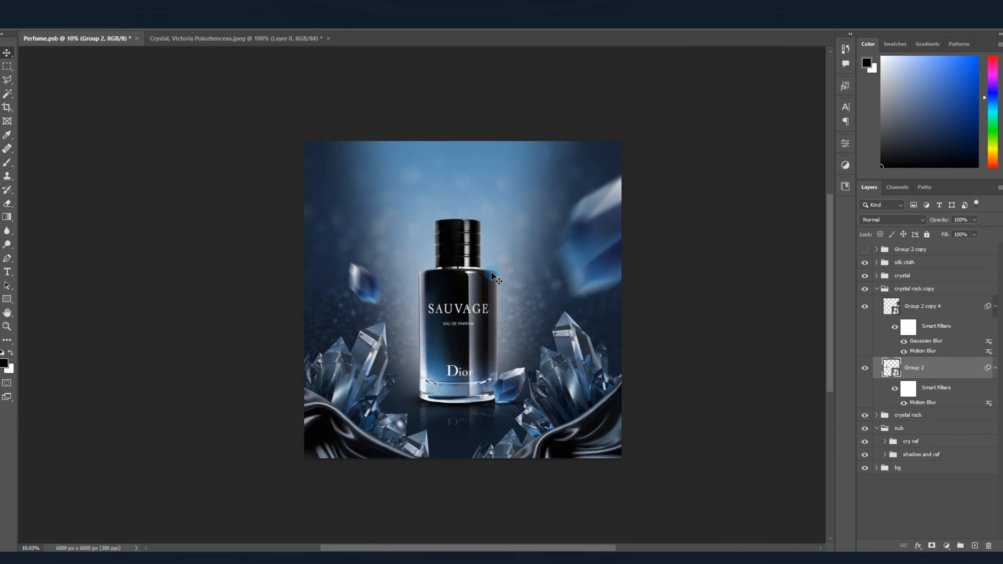
scroll(491, 273, "up", 3)
left_click_drag(285, 292, 301, 278)
scroll(367, 284, "down", 1)
scroll(367, 284, "down", 1)
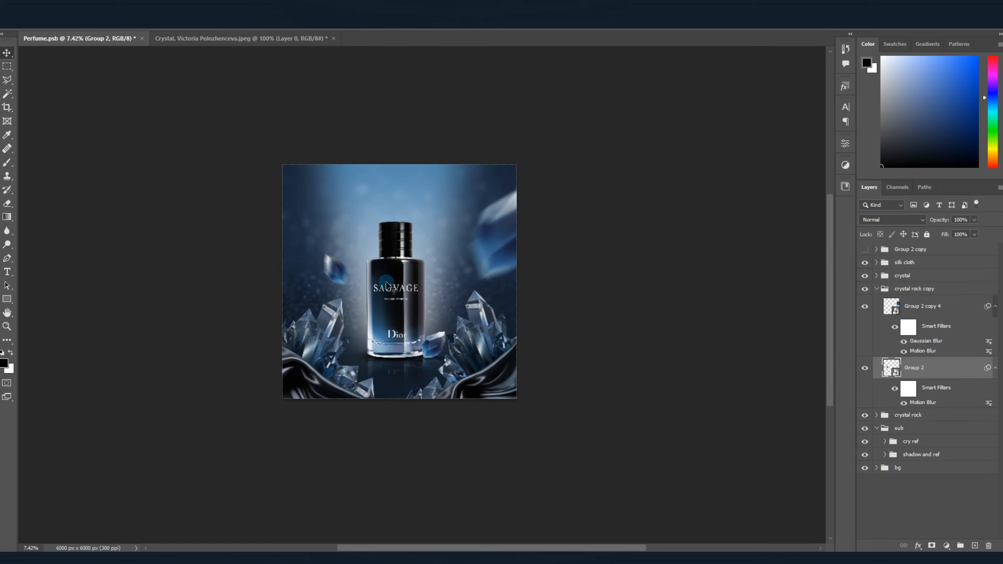
scroll(411, 296, "up", 3)
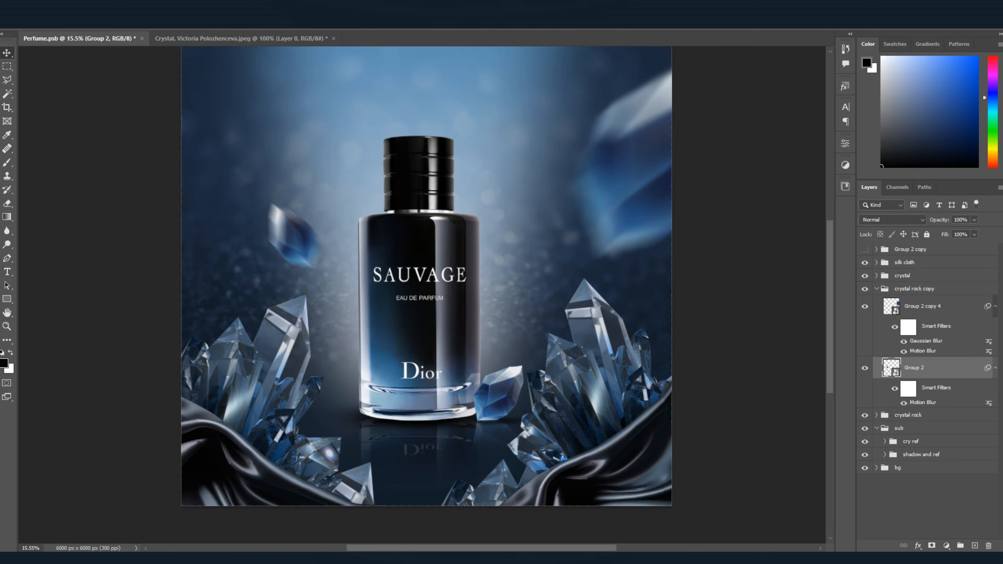
Transform the left silk cloth in the silk cloth group, rotating it to about 61° and fitting it into the lower left corner beneath the crystals.
left_click(876, 289)
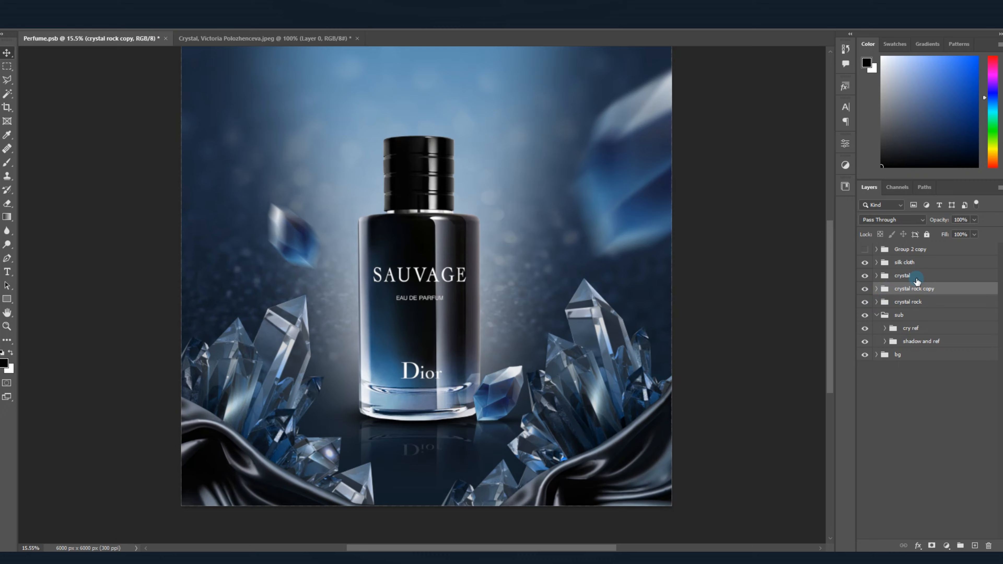
left_click(877, 262)
left_click(885, 297)
left_click(918, 319)
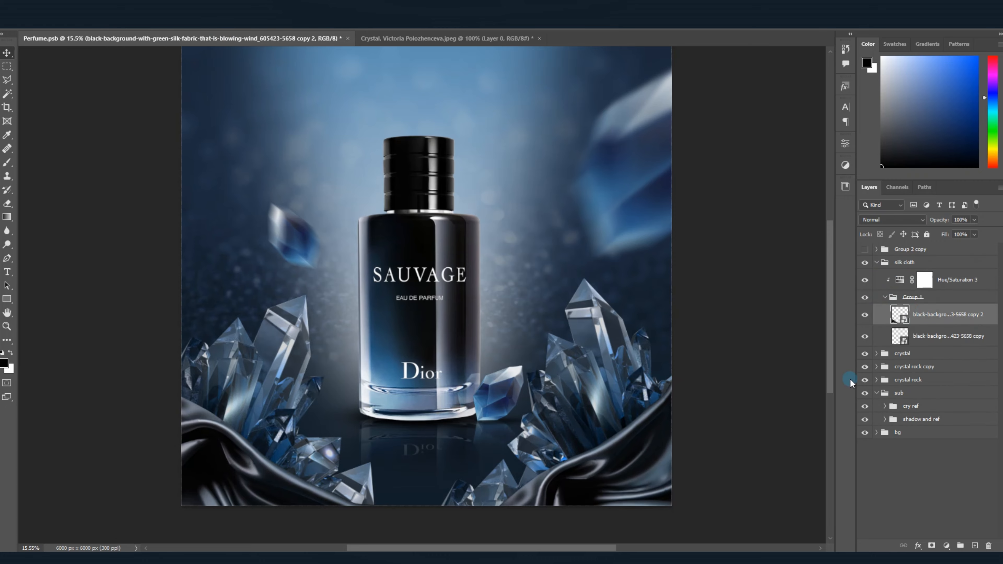
key("ctrl+t")
left_click_drag(310, 403, 375, 356)
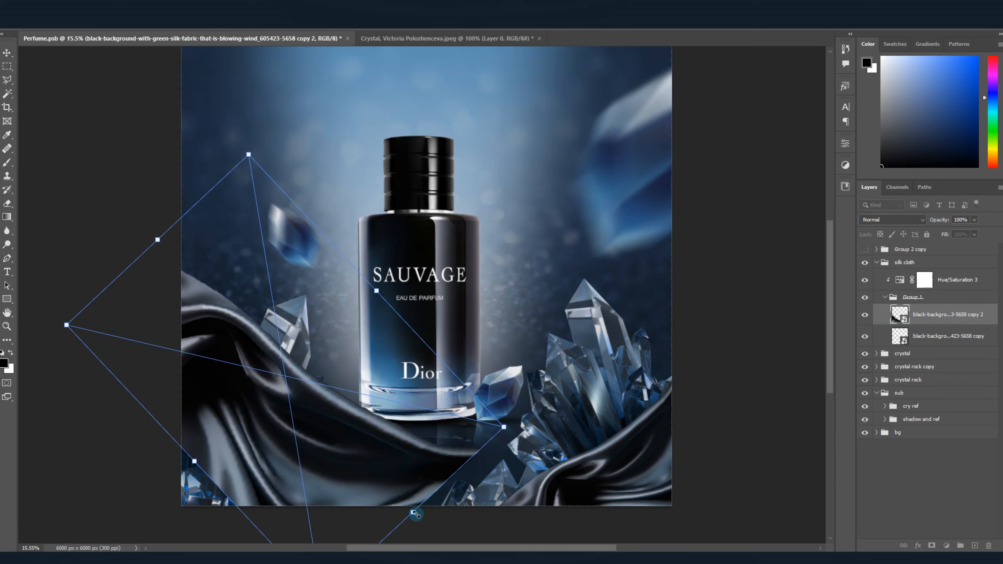
left_click_drag(415, 512, 289, 403)
left_click_drag(256, 354, 283, 517)
left_click_drag(342, 384, 268, 418)
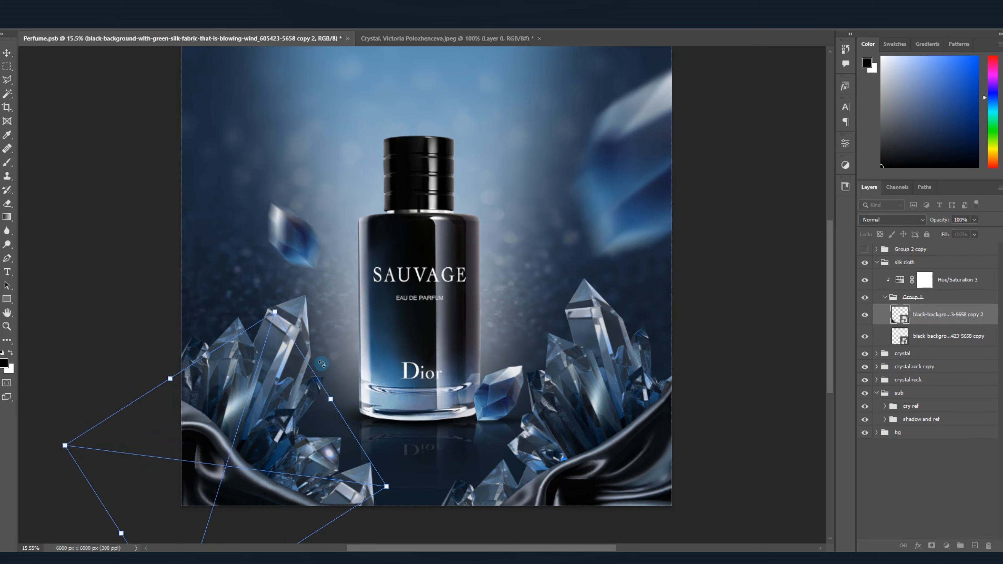
left_click_drag(404, 466, 400, 494)
left_click_drag(298, 415, 298, 407)
left_click_drag(409, 487, 408, 484)
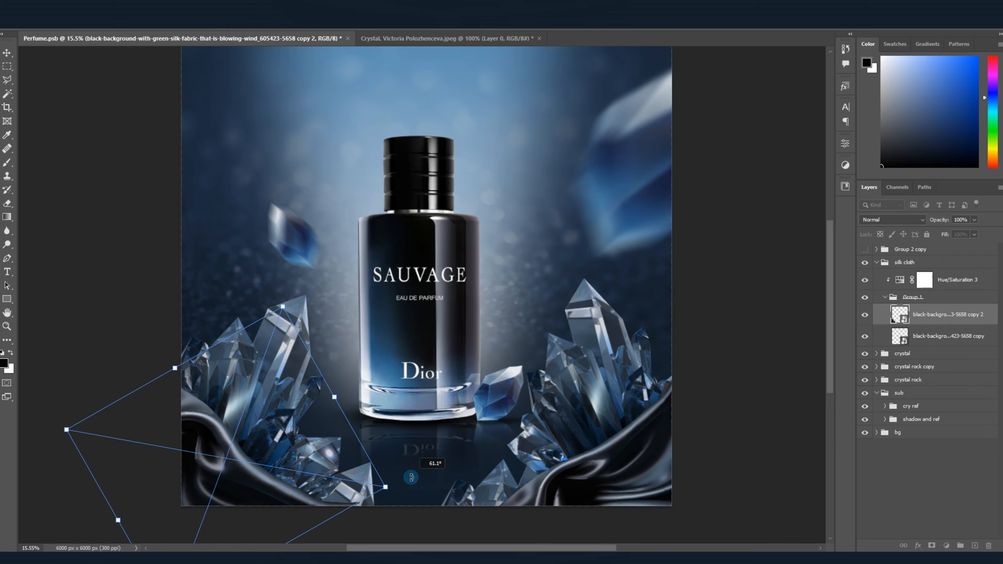
key("Return")
Save the perfume document.
scroll(504, 273, "down", 4)
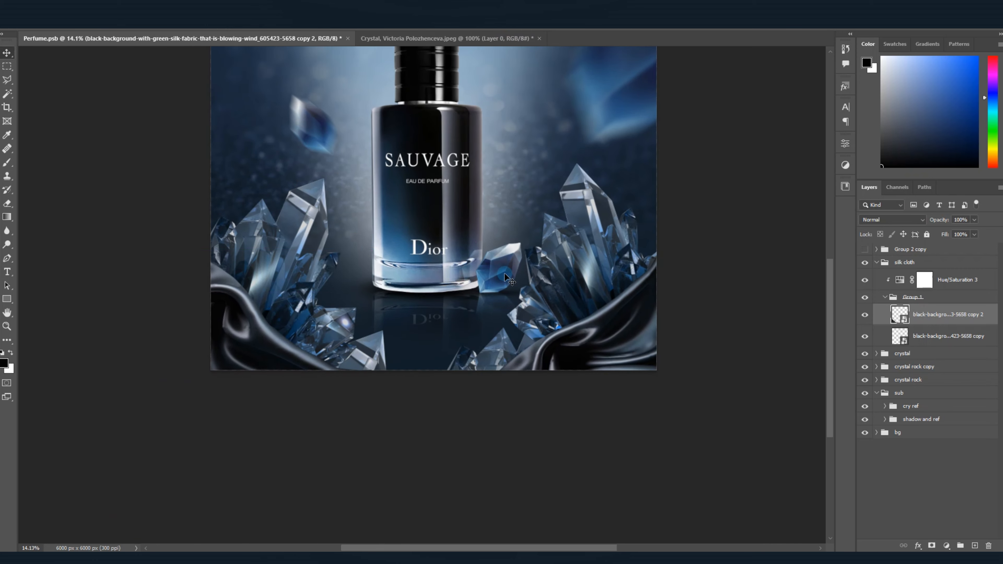
key("ctrl+0")
scroll(483, 304, "down", 2)
scroll(483, 308, "down", 1)
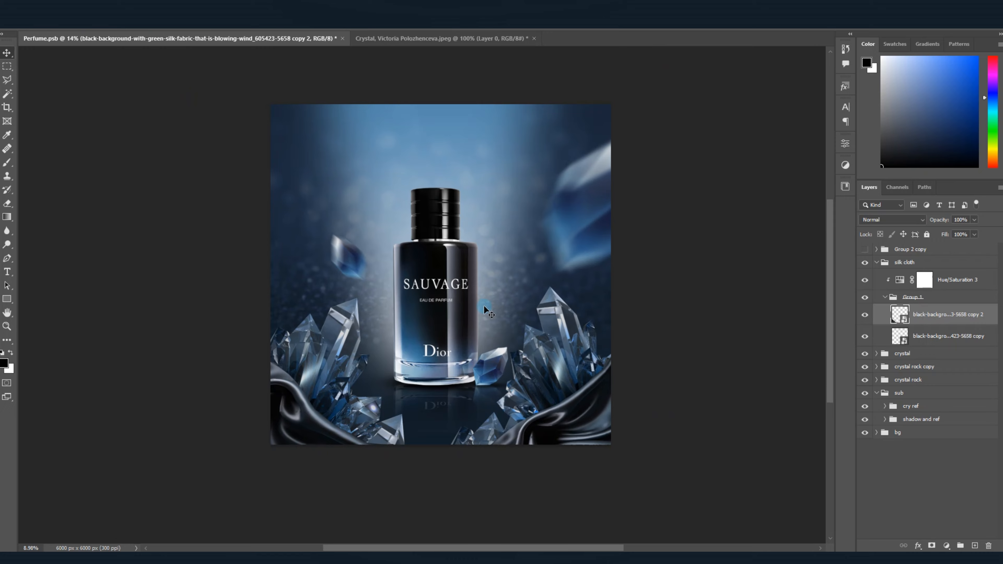
scroll(478, 311, "up", 3)
scroll(583, 407, "down", 2)
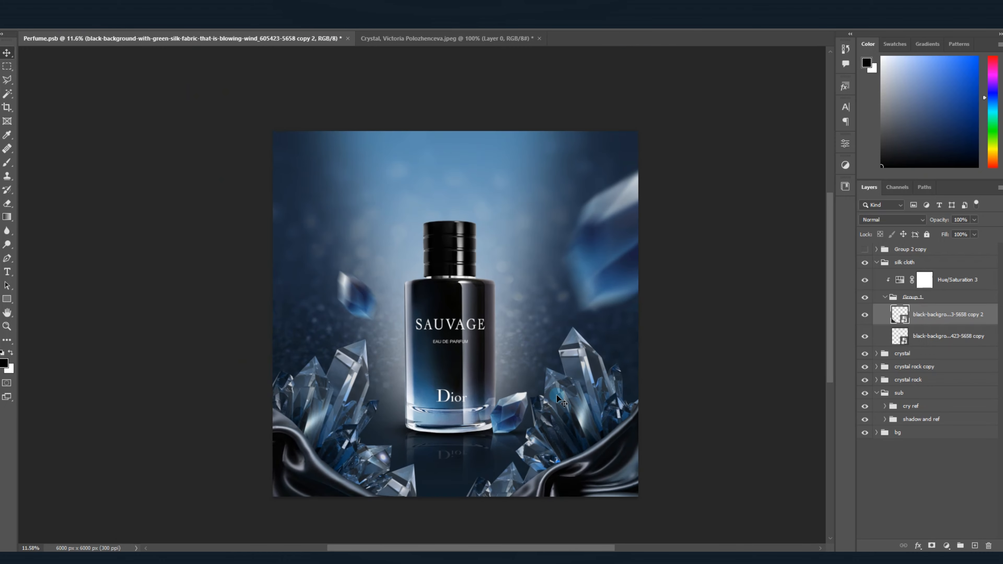
key("ctrl+s")
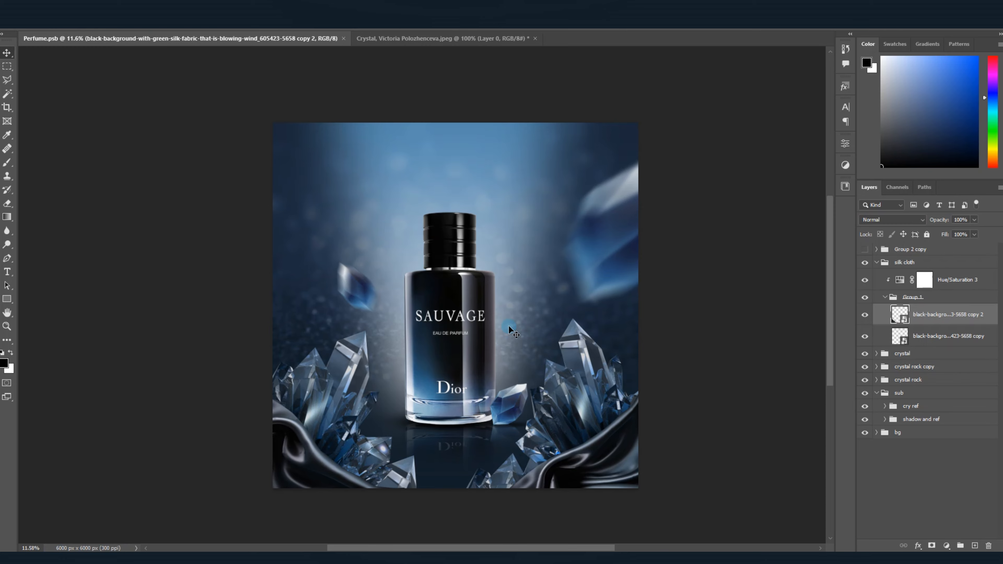
Collapse the silk cloth group and delete the hidden Group 2 copy group.
scroll(508, 324, "up", 2)
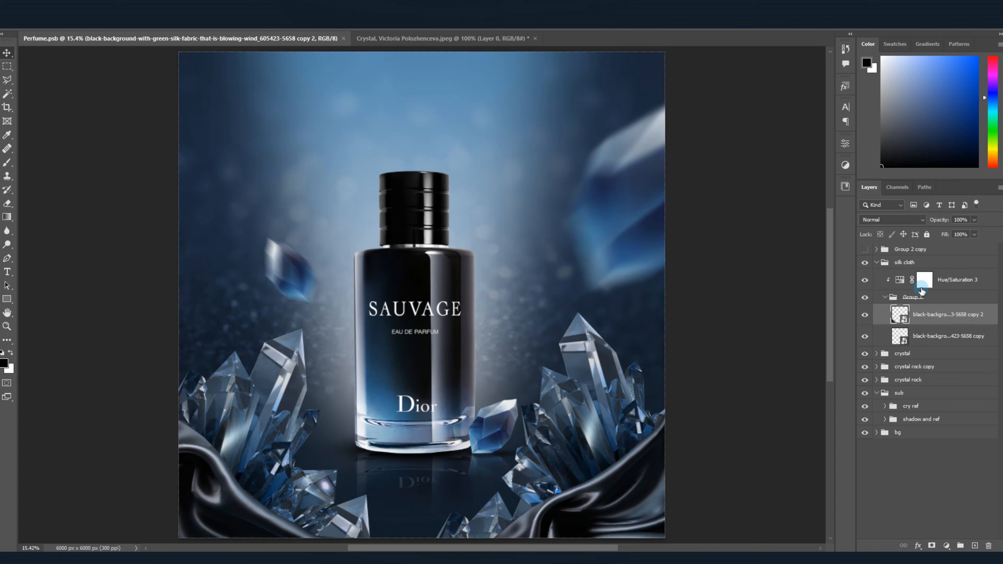
left_click(876, 263)
scroll(517, 388, "down", 2)
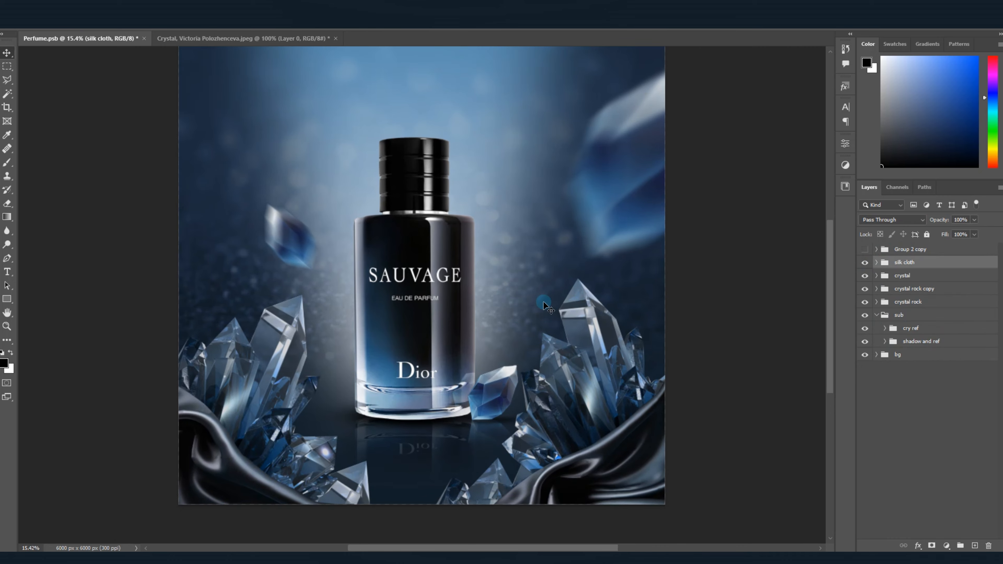
scroll(546, 305, "up", 3)
left_click(932, 249)
key("Delete")
Start a text line above the bottle on a new layer and set its color to a very pale blue.
key("ctrl+shift+alt+n")
key("t")
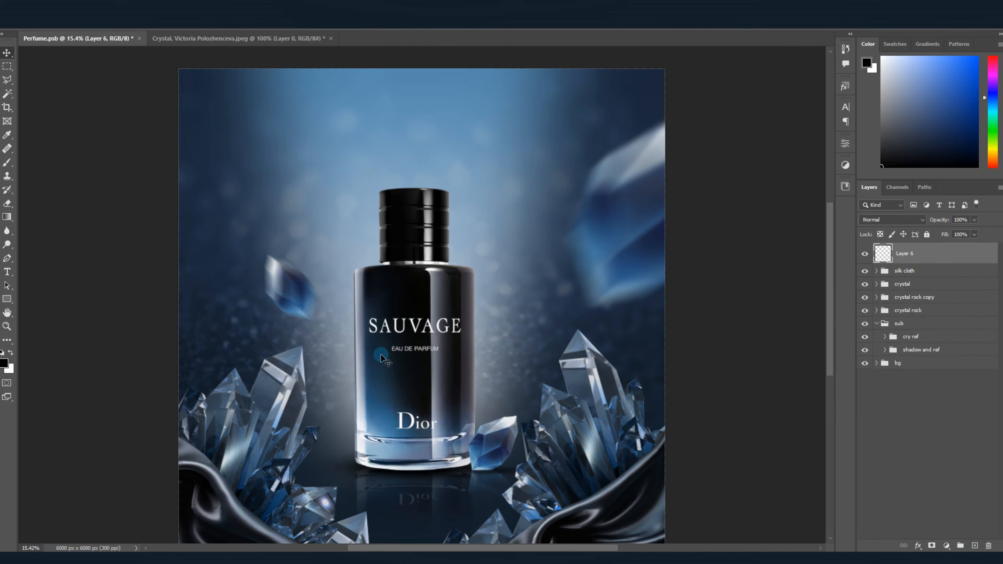
left_click(371, 119)
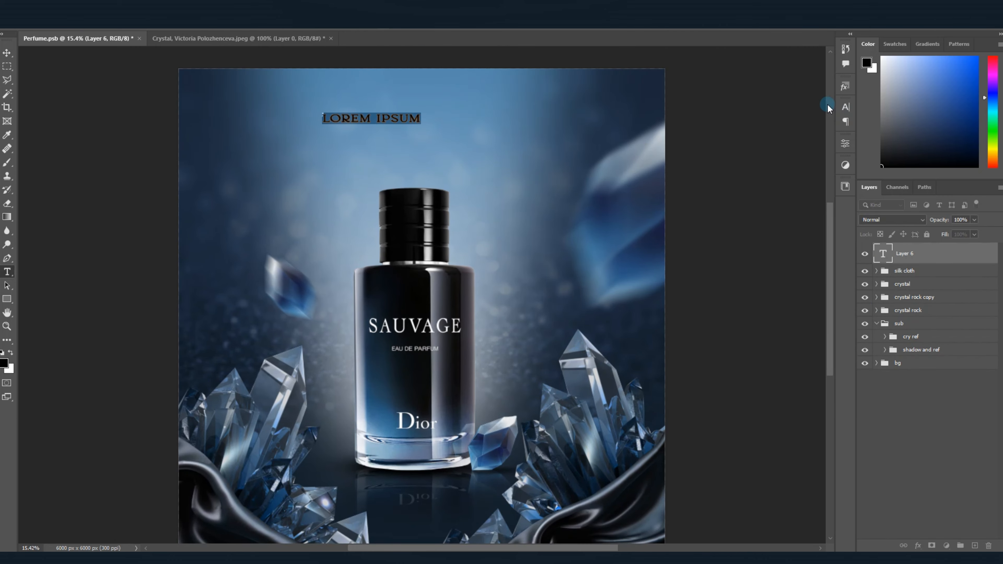
left_click(846, 106)
left_click(816, 164)
left_click(799, 256)
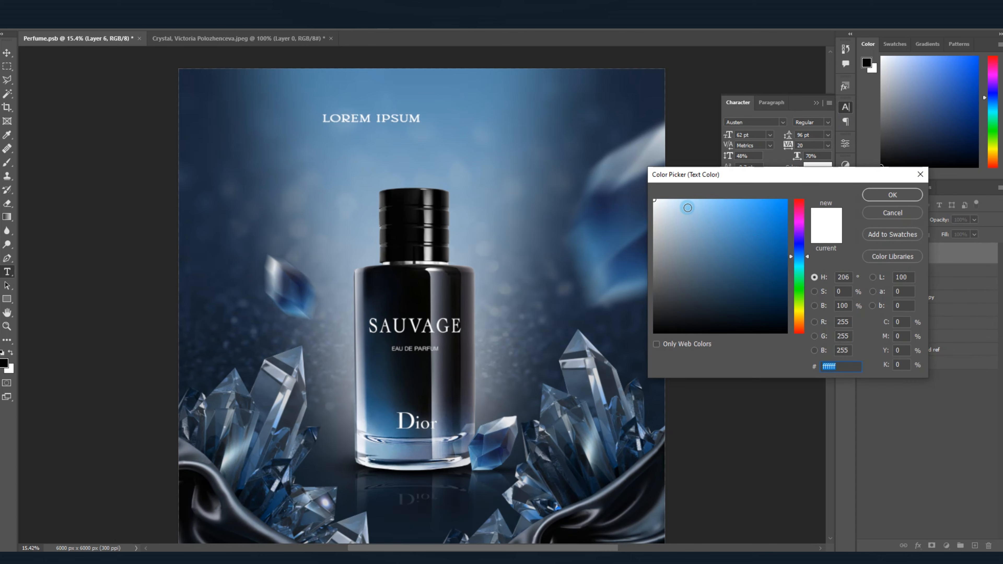
mouse_move(692, 200)
left_mouse_down()
mouse_move(725, 199)
mouse_move(673, 296)
mouse_move(661, 202)
left_mouse_up()
left_click(872, 197)
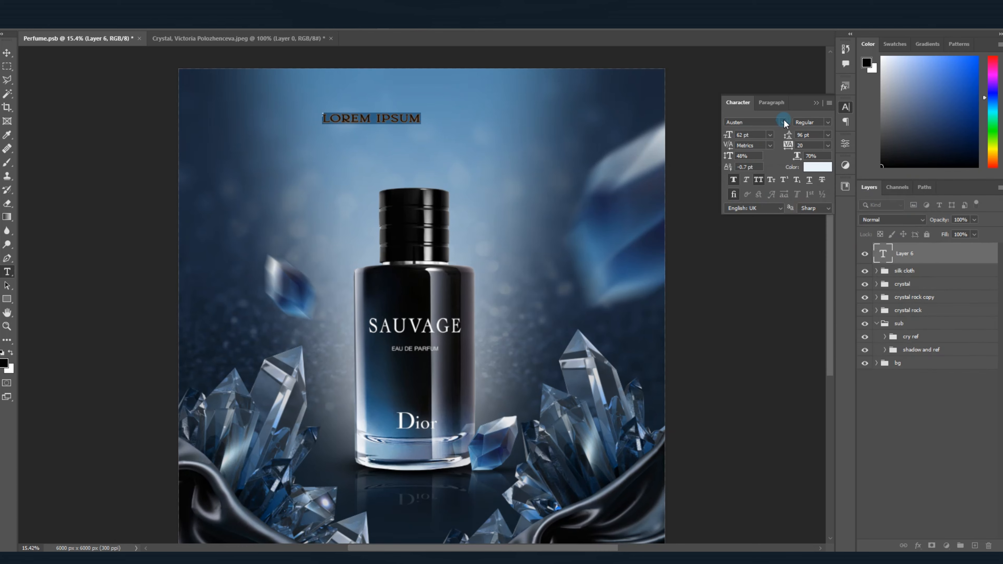
Enlarge the headline text to 196 pt and replace its placeholder with DIOR.
left_click_drag(728, 134, 780, 136)
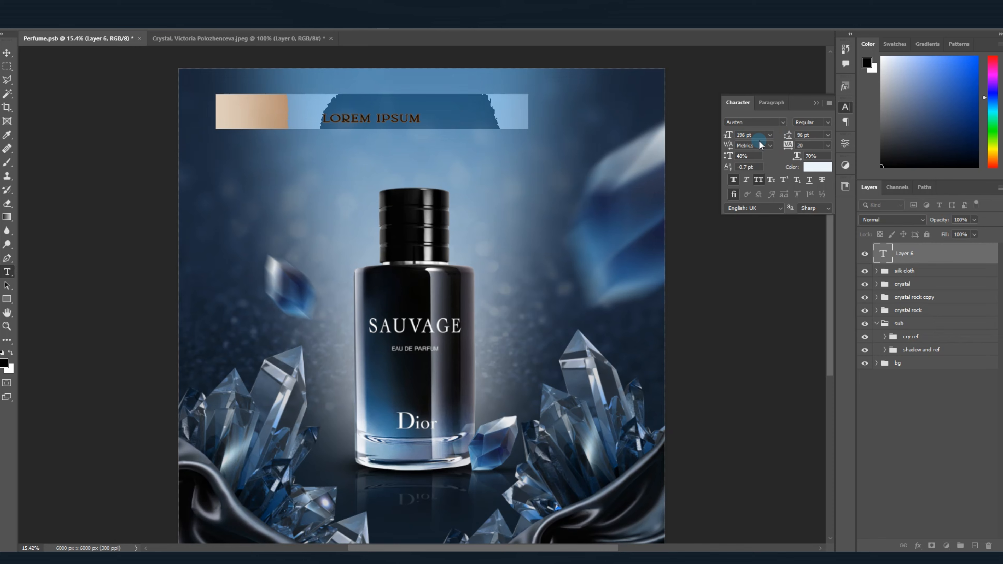
left_click(596, 170)
triple_click(487, 132)
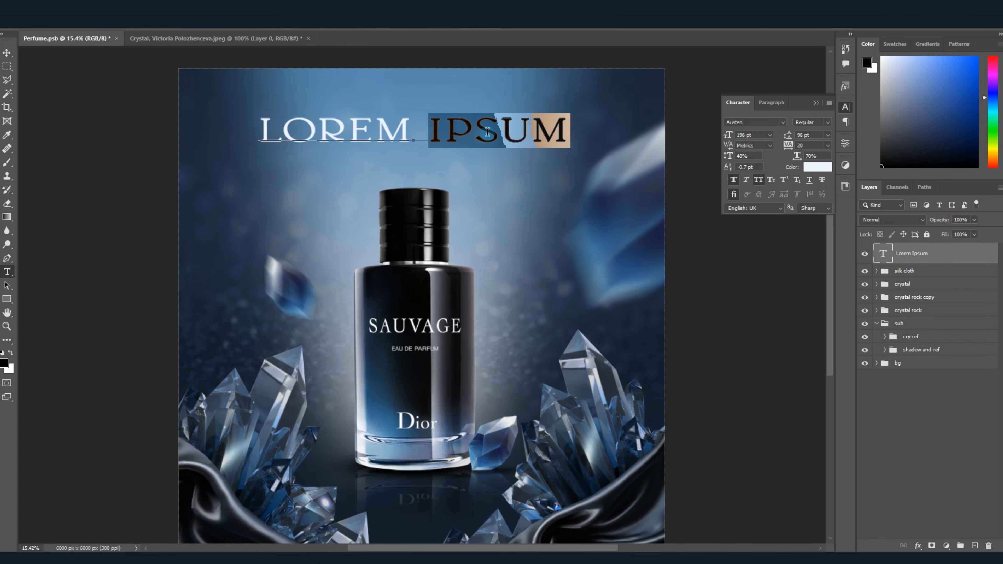
type("DIOR")
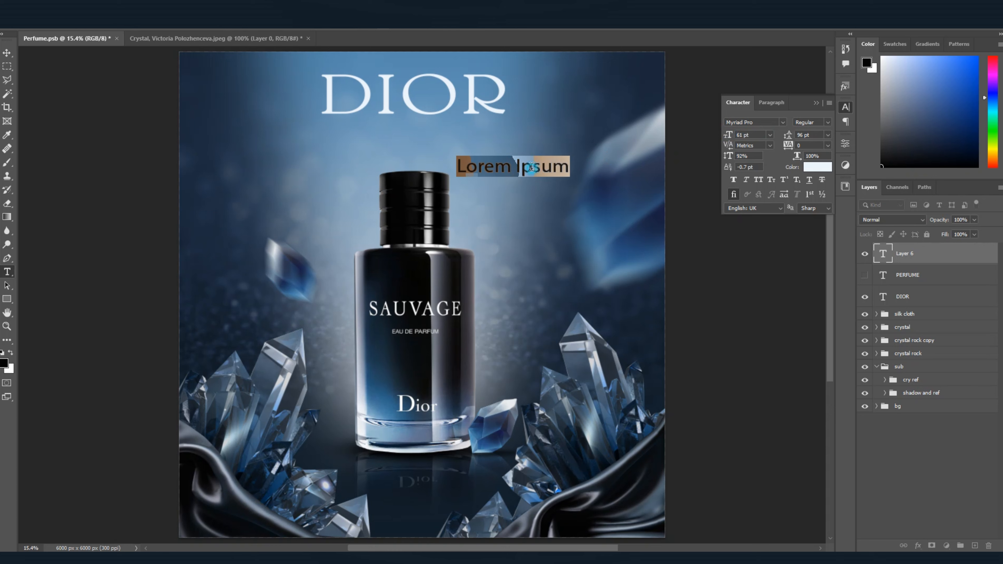
Replace the second text's Lorem Ipsum placeholder beside the bottle cap with PERFUME.
double_click(531, 166)
triple_click(531, 165)
type("PERFUME")
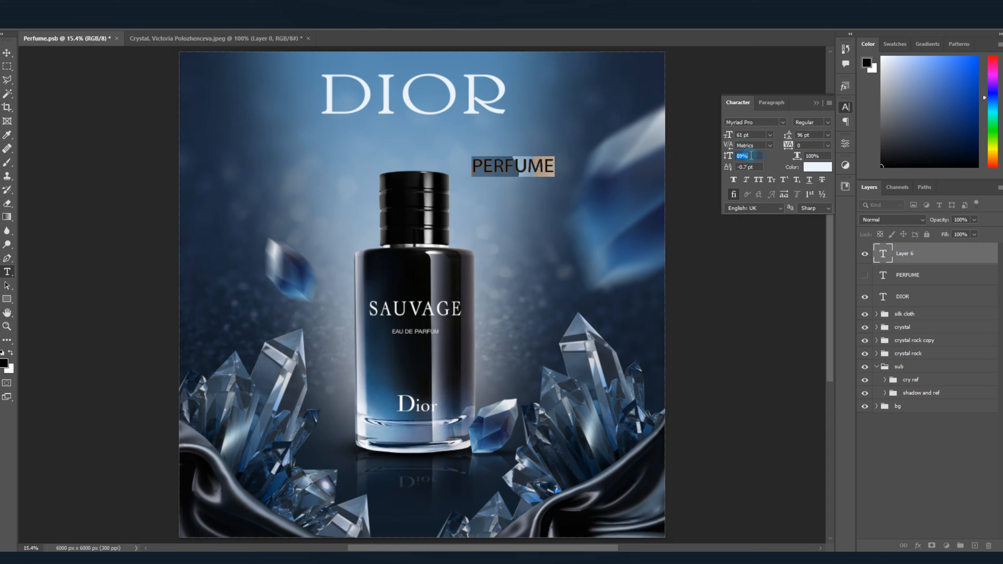
Set the PERFUME text's vertical scale to 83% and its tracking to 80.
scroll(751, 155, "down", 6)
left_click(804, 145)
scroll(804, 145, "up", 8)
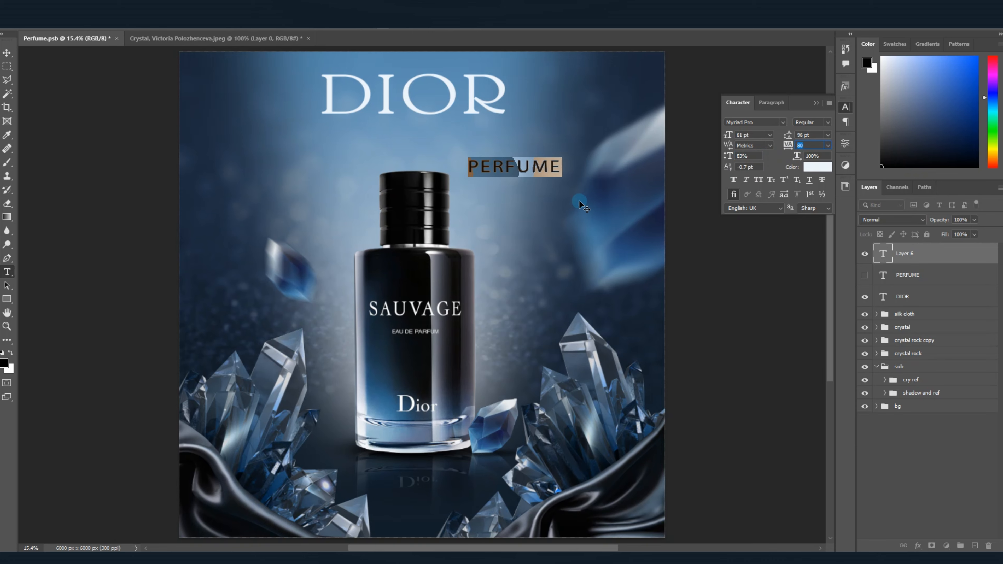
Move the PERFUME text directly beneath the DIOR headline and reduce its size to 36 pt.
left_click_drag(580, 205, 479, 165)
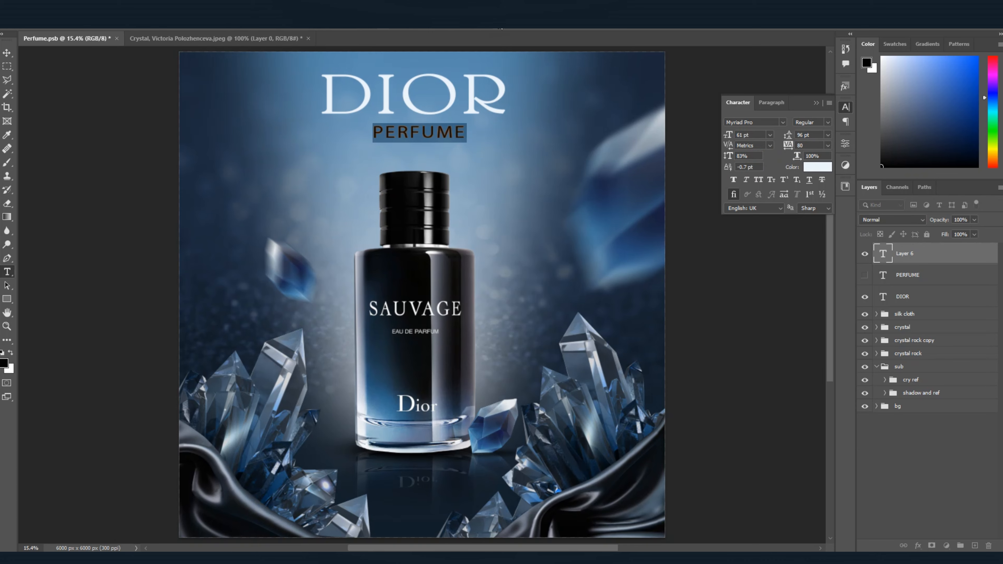
left_click(499, 25)
scroll(472, 138, "down", 5)
left_click(757, 135)
scroll(757, 135, "down", 20)
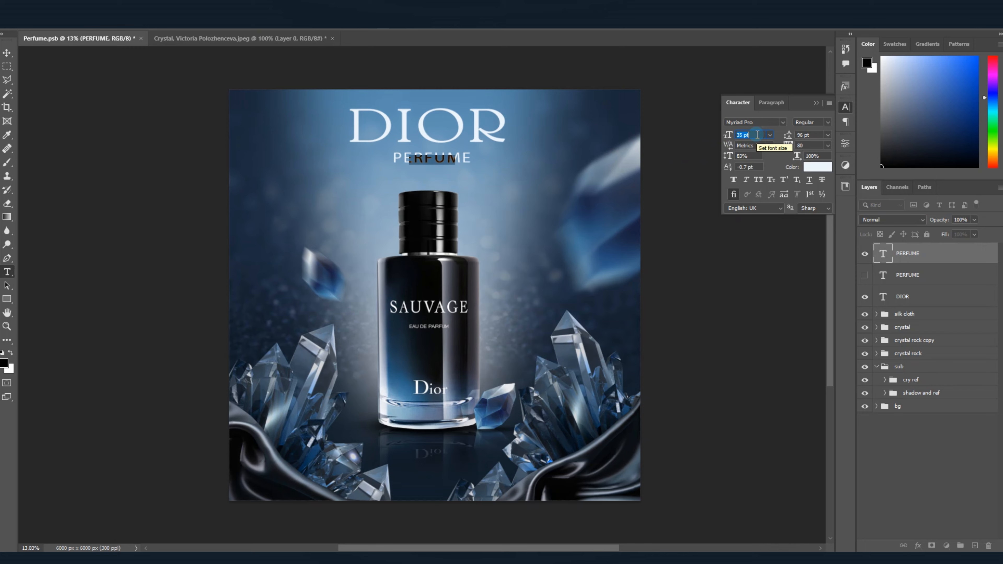
scroll(758, 134, "up", 1)
left_click_drag(489, 157, 488, 151)
left_click(496, 28)
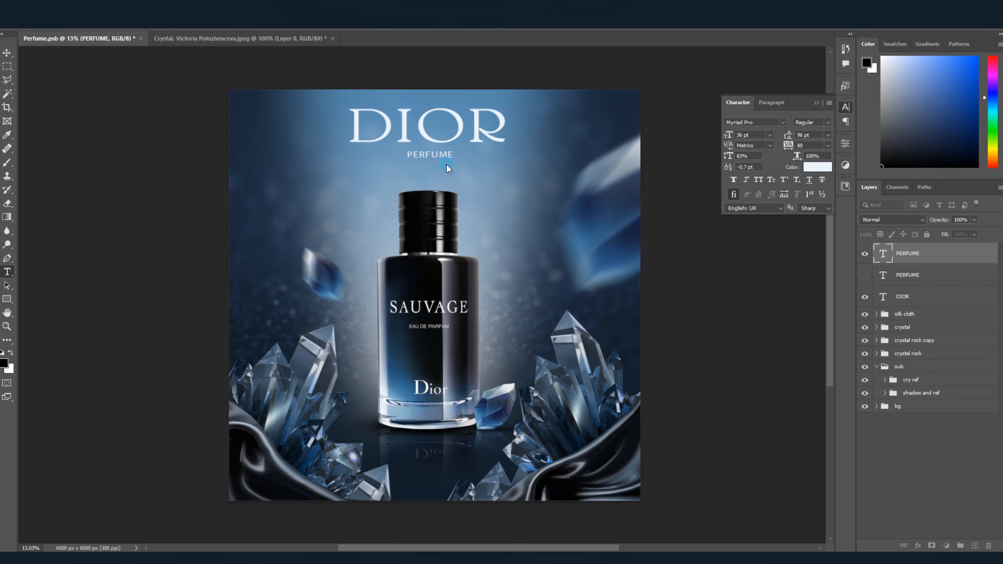
Add a new layer above the PERFUME text and set up the Line tool with no fill.
scroll(481, 179, "up", 4)
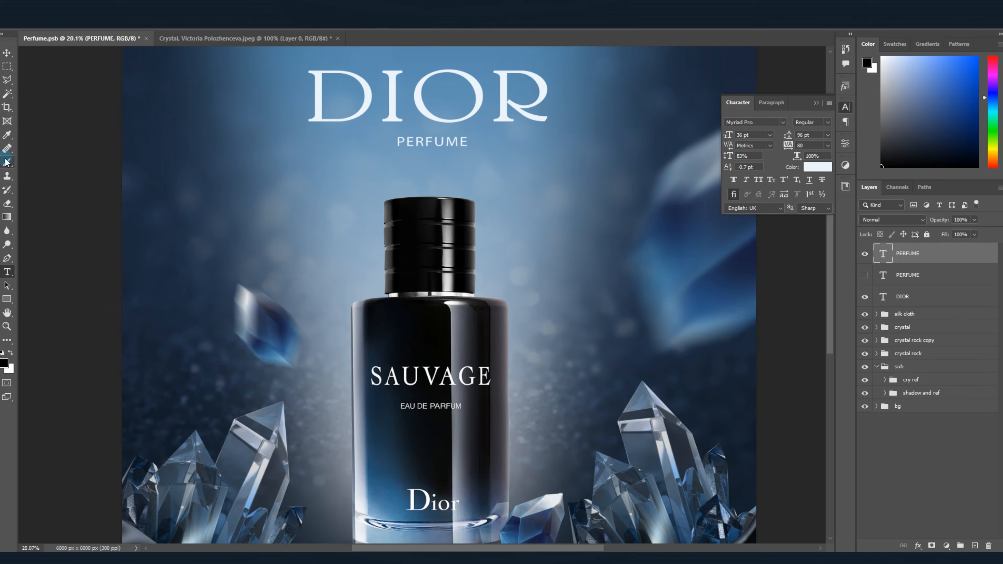
left_click(7, 162)
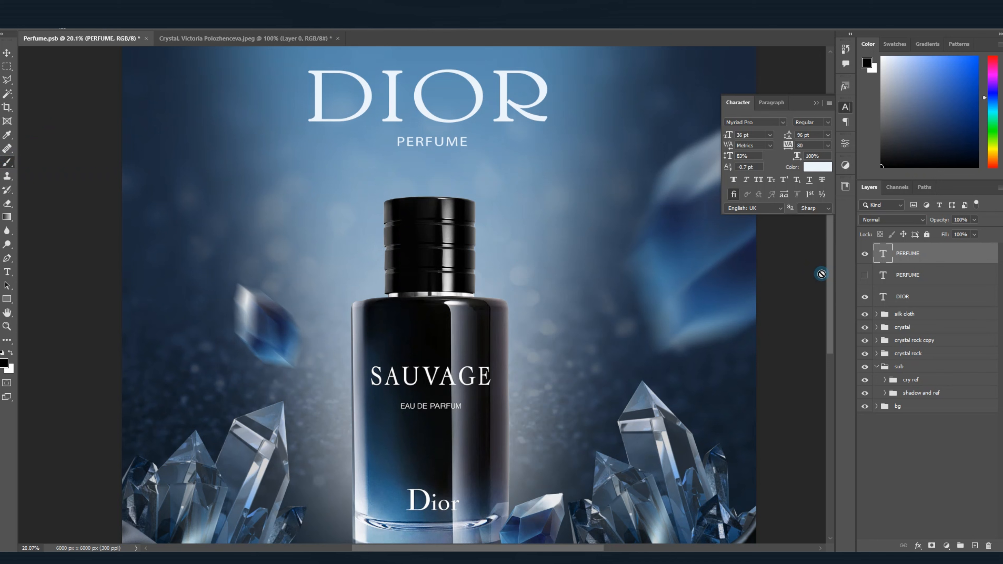
left_click(975, 545)
right_click(7, 299)
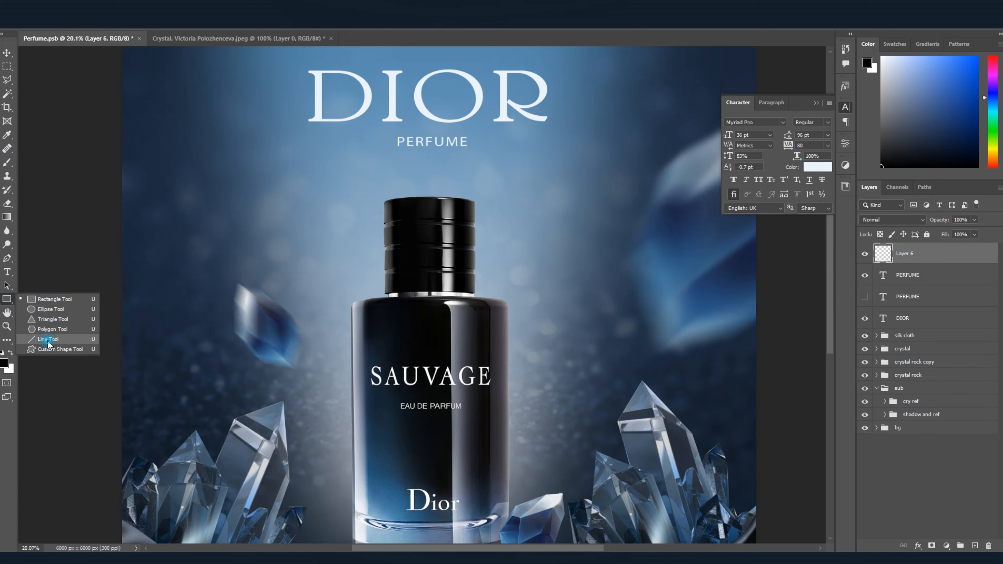
left_click(48, 340)
left_click(113, 24)
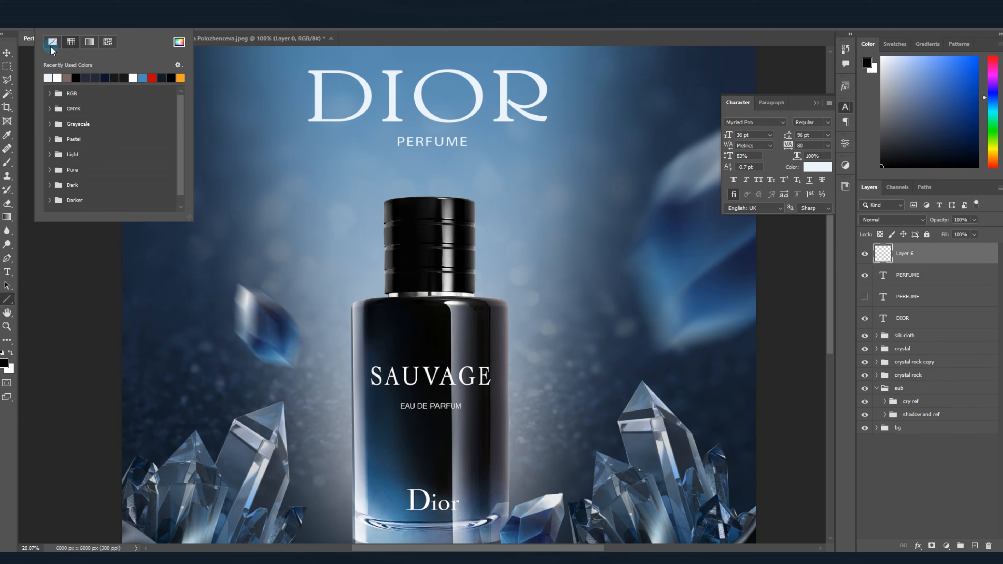
left_click(50, 43)
left_click(152, 24)
key("Escape")
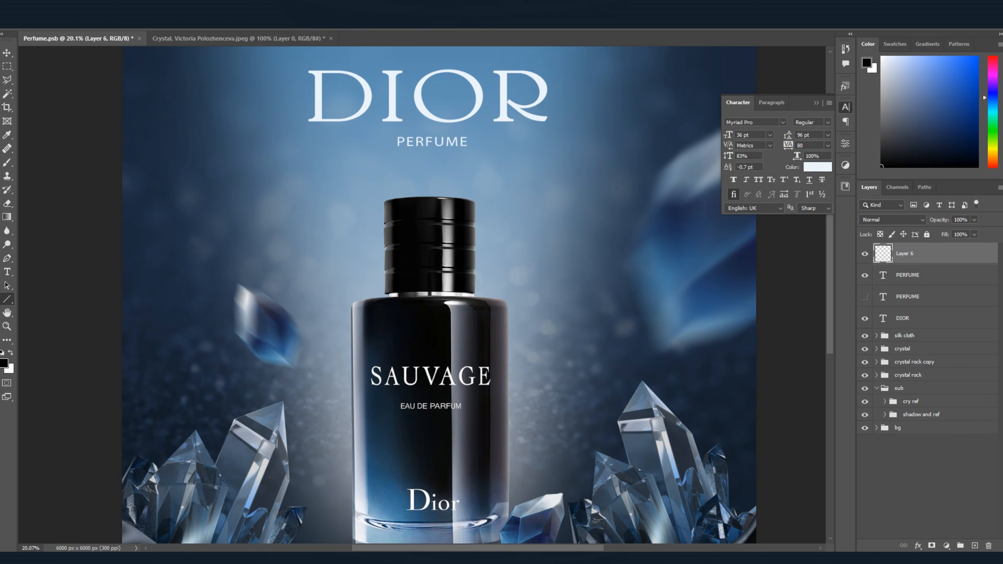
Draw a horizontal line about 906 px long ending just before PERFUME and set its stroke width to 10 px.
left_click_drag(337, 146, 360, 144)
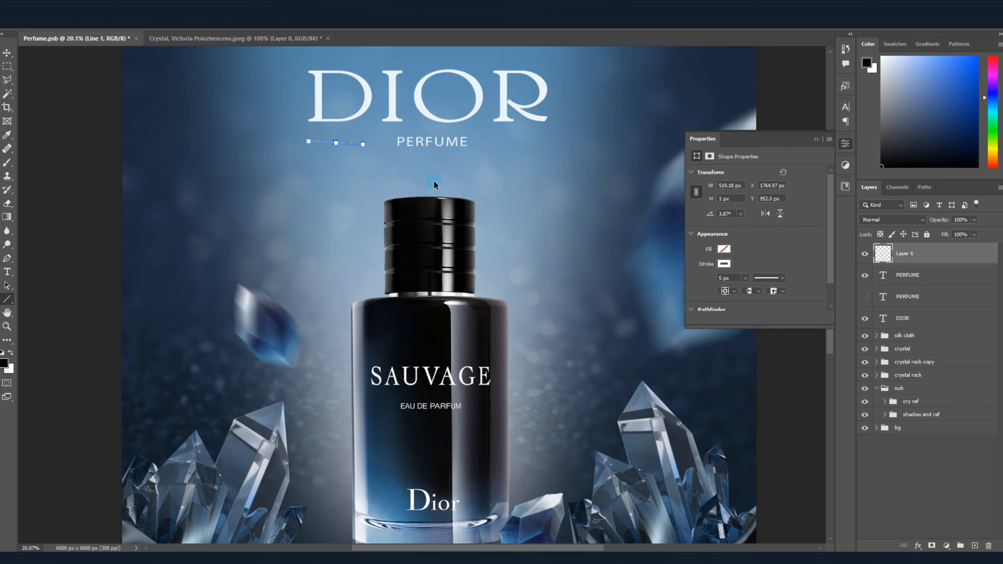
key("ctrl+z")
left_click_drag(296, 142, 389, 143)
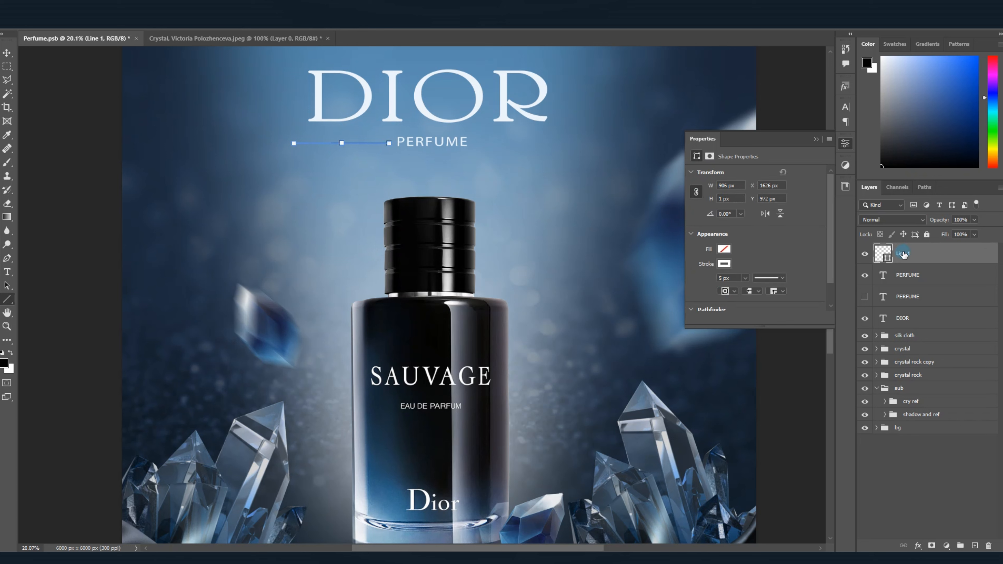
scroll(735, 276, "up", 7)
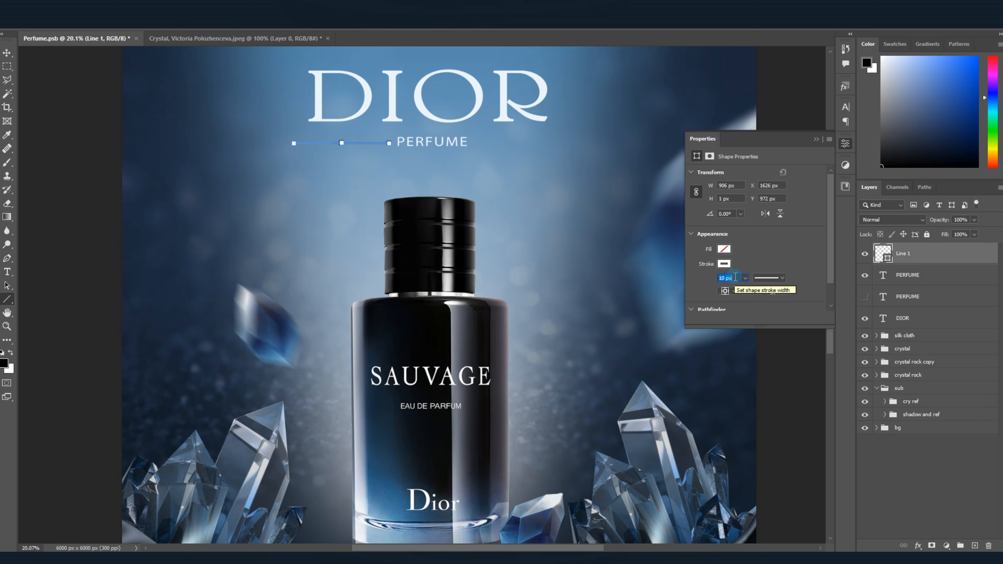
Duplicate the line and place the copy on the other side of PERFUME at the same height.
key("ctrl+j")
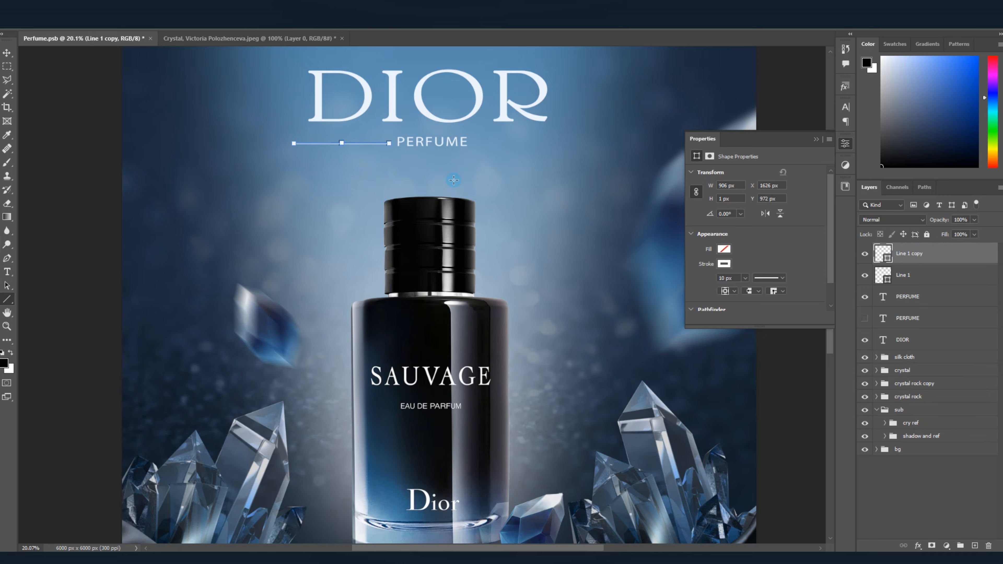
key("v")
left_click_drag(352, 142, 537, 146)
scroll(560, 237, "down", 5)
left_click(845, 144)
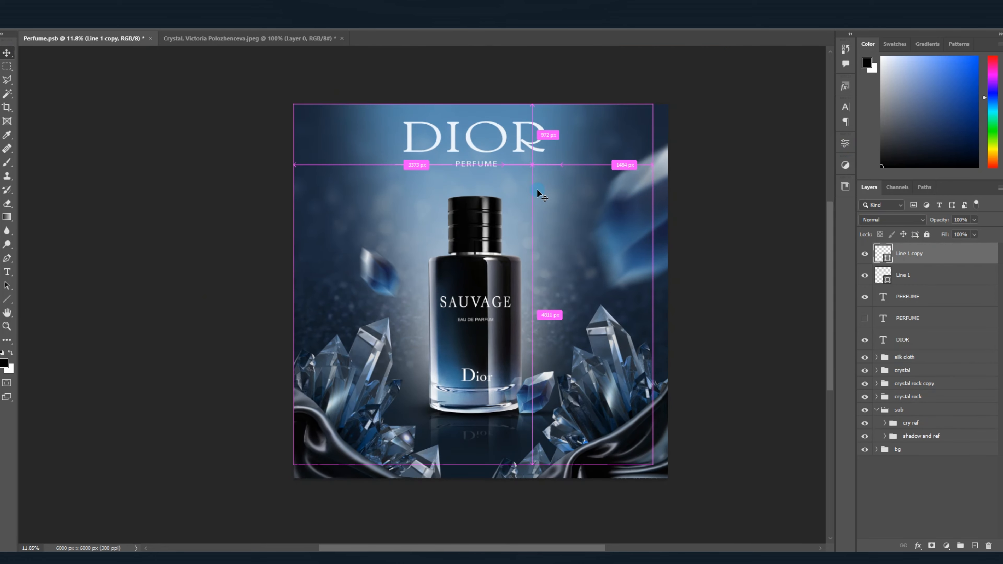
key("ctrl+0")
Nudge the PERFUME text and both lines together until they sit centered beneath the DIOR headline.
scroll(450, 154, "up", 3)
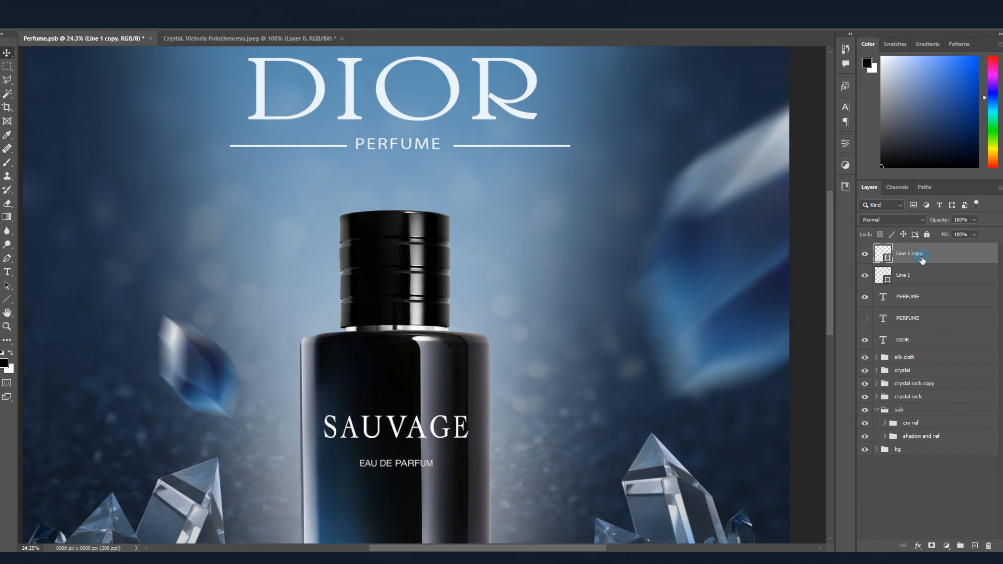
left_click(921, 299, "shift")
key("shift+Left")
key("shift+Left")
key("shift+Up")
key("shift+Left")
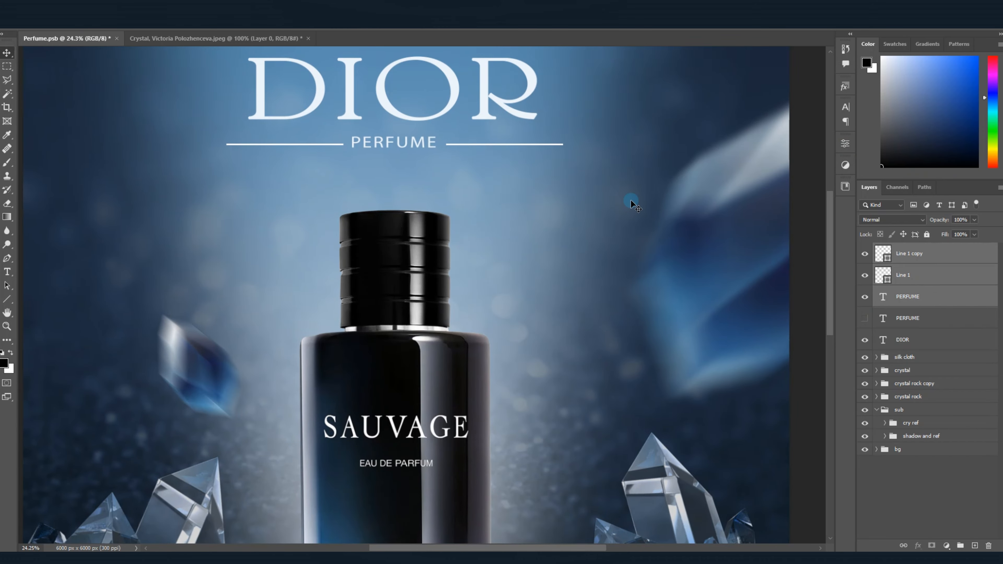
key("shift+Right")
key("shift+Right")
key("shift+Up")
scroll(541, 171, "down", 2)
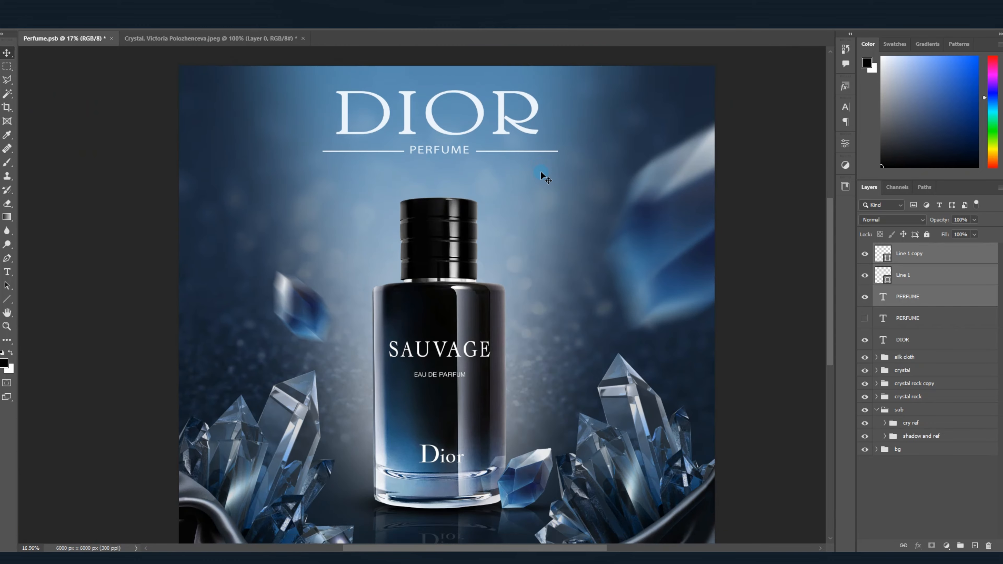
scroll(488, 188, "up", 2)
scroll(465, 189, "down", 4)
scroll(459, 163, "up", 2)
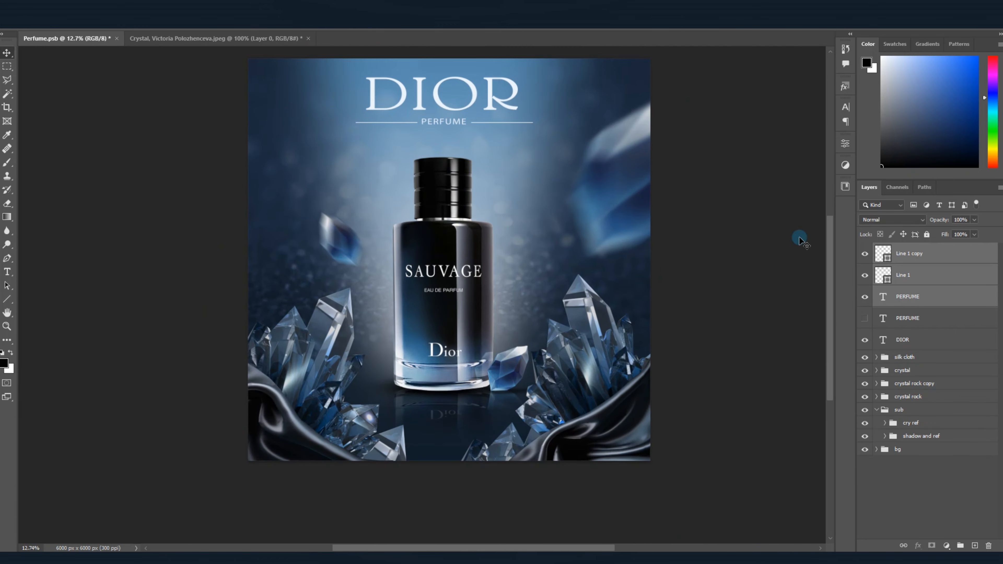
Add a 16 pt Lorem ipsum paragraph box beneath PERFUME, as wide as the span of the two lines.
left_click(927, 256)
left_click_drag(351, 137, 593, 153)
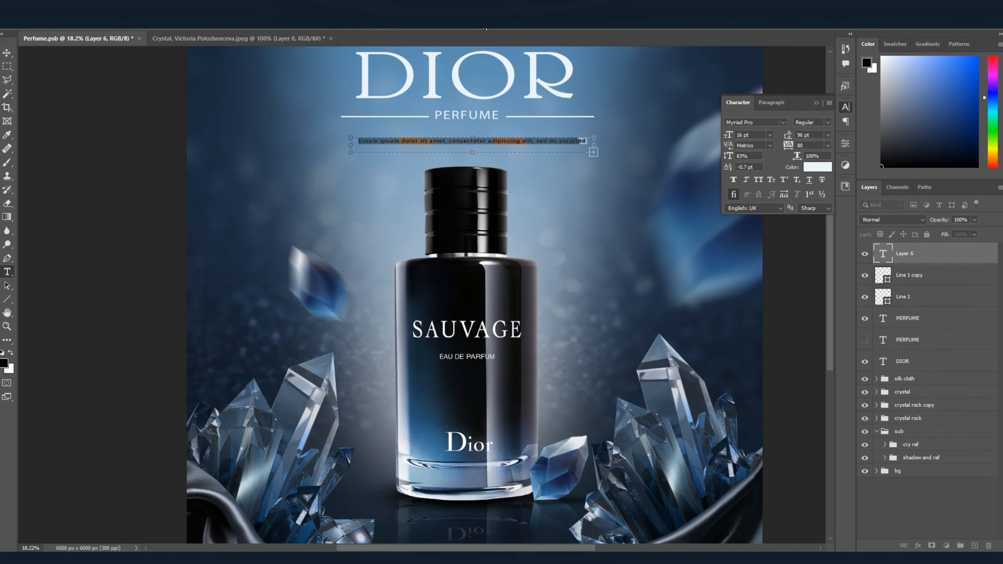
key("Escape")
left_click_drag(341, 139, 593, 166)
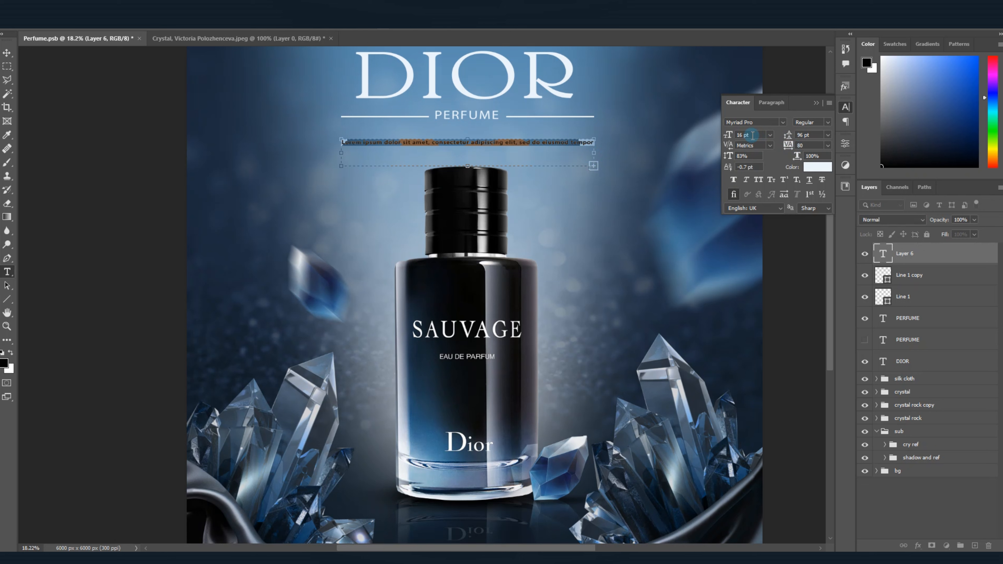
Set the paragraph's leading to 15 pt and move it slightly up toward the PERFUME line.
left_click(814, 134)
scroll(812, 135, "down", 20)
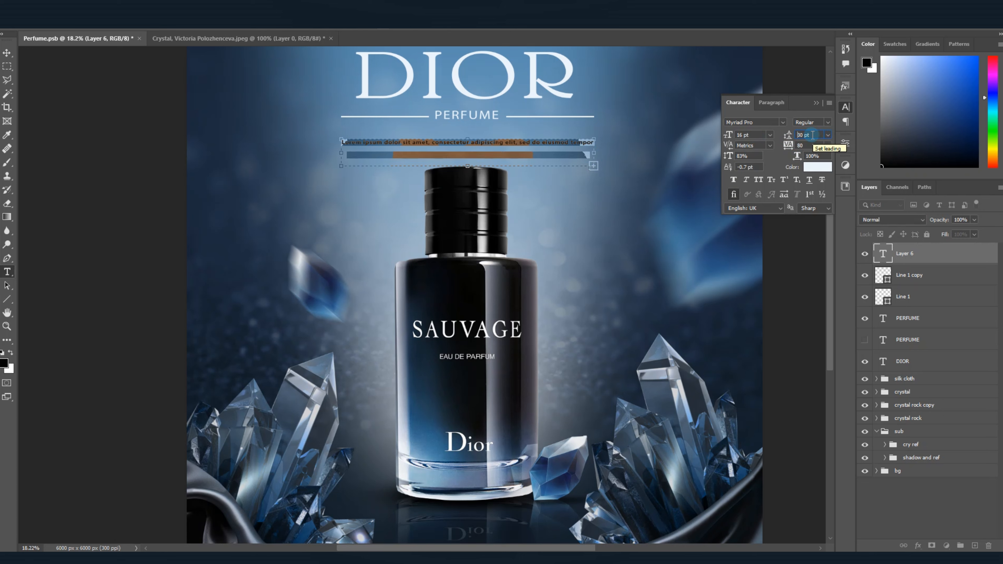
scroll(813, 135, "down", 3)
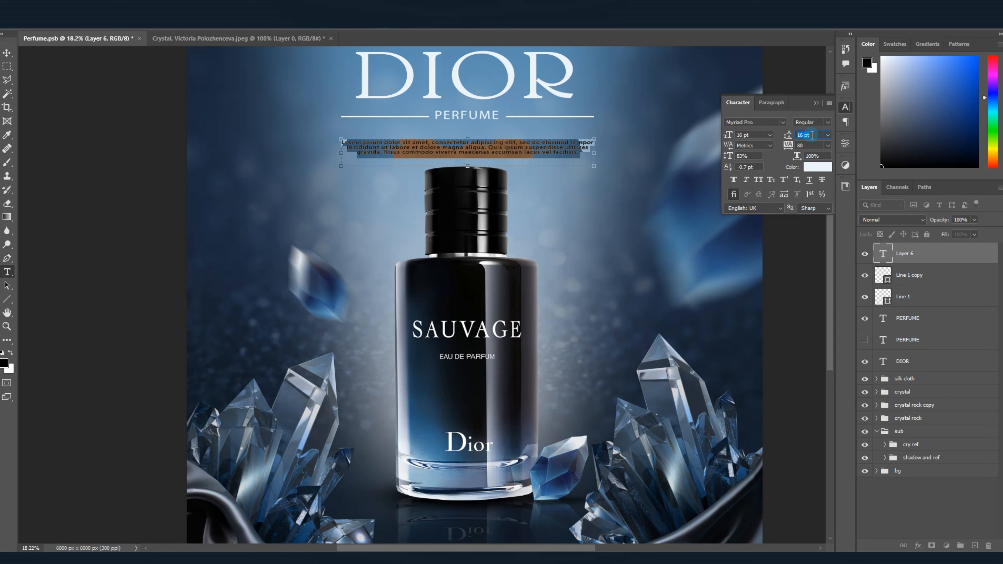
scroll(812, 135, "down", 1)
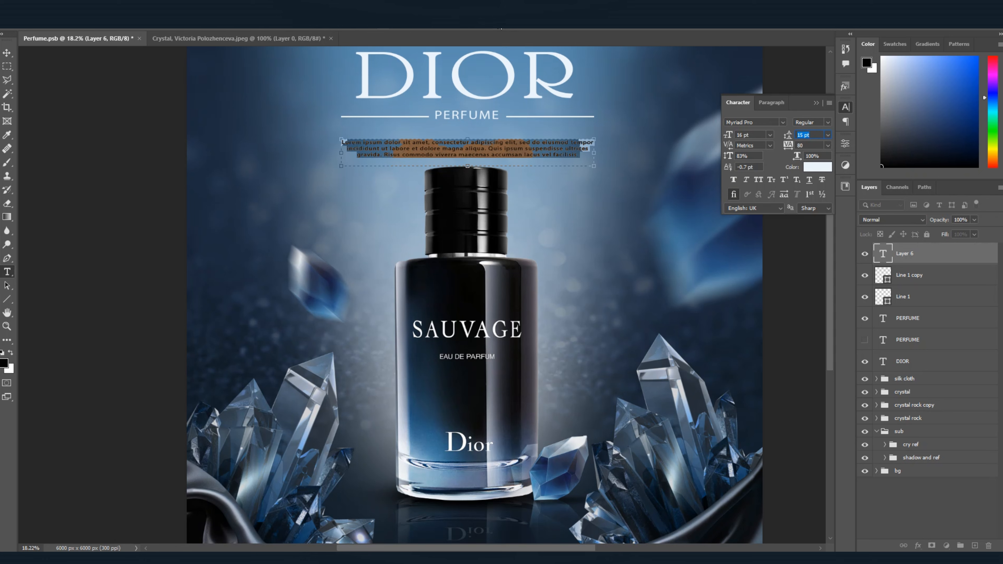
left_click(568, 165)
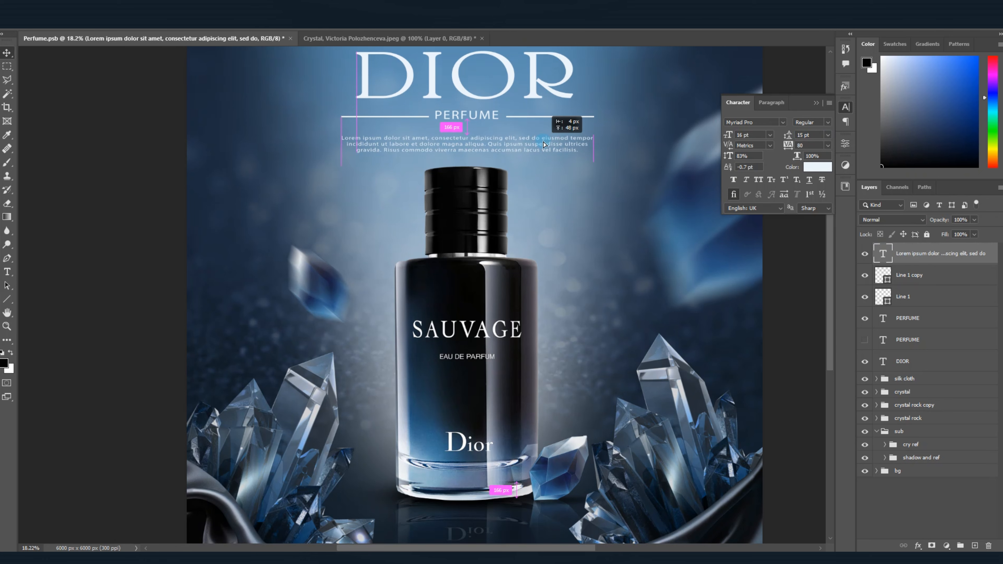
Group all the text and line layers and name the group TEXT.
scroll(586, 194, "down", 3)
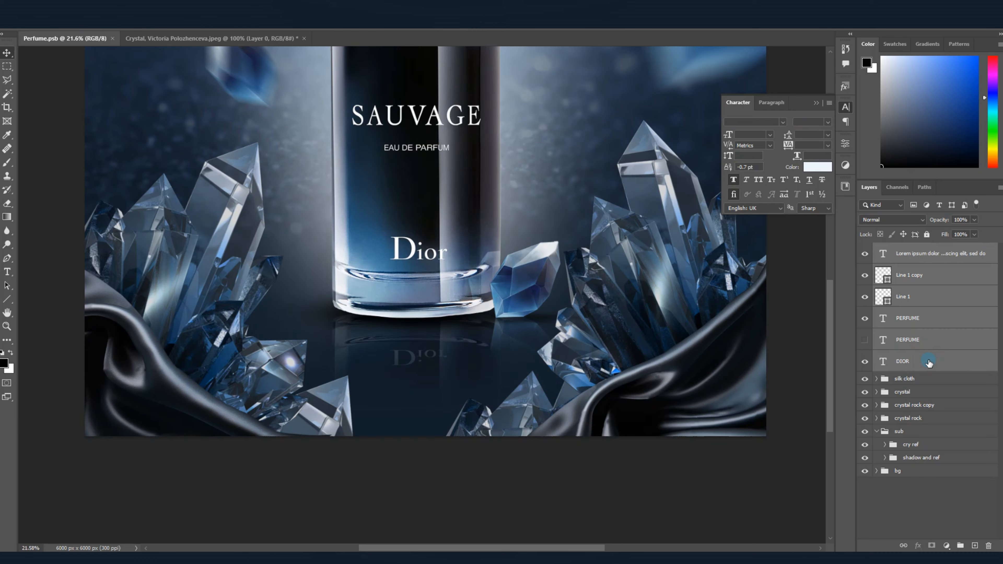
key("ctrl+g")
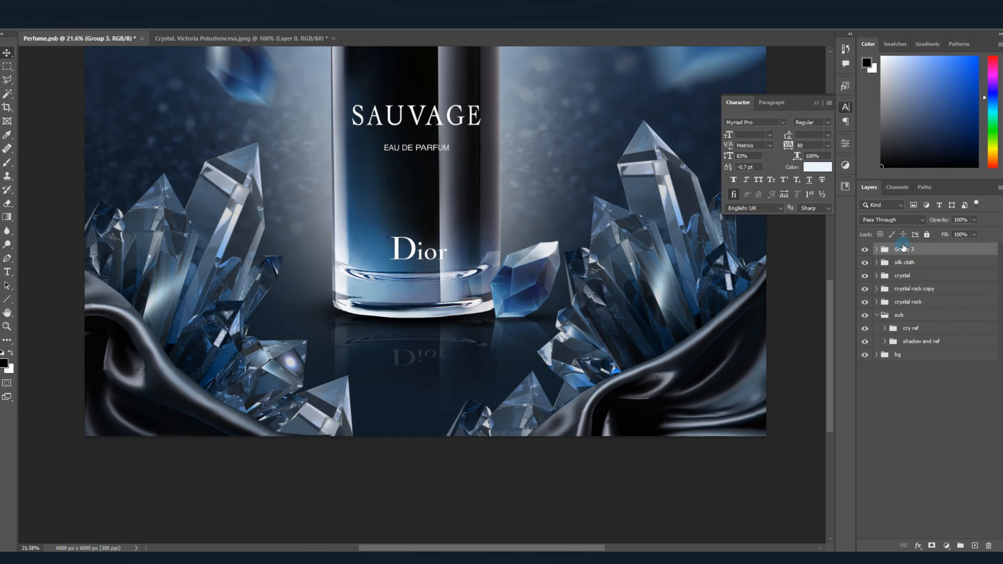
left_click(910, 250)
type("TEXT")
key("Return")
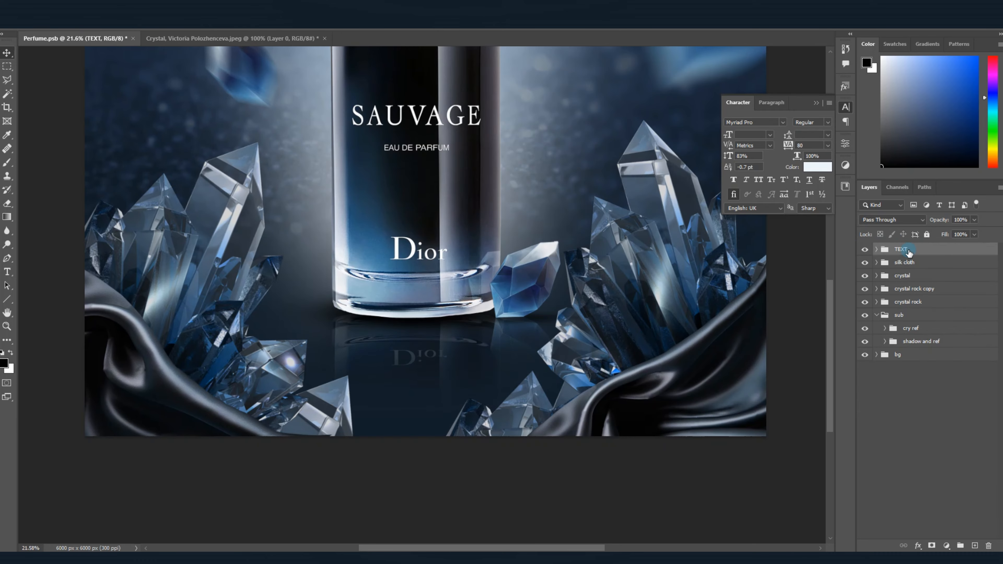
Try a copy of the bg group's Layer 1 above all groups and lower its opacity to 2%.
scroll(476, 191, "down", 5)
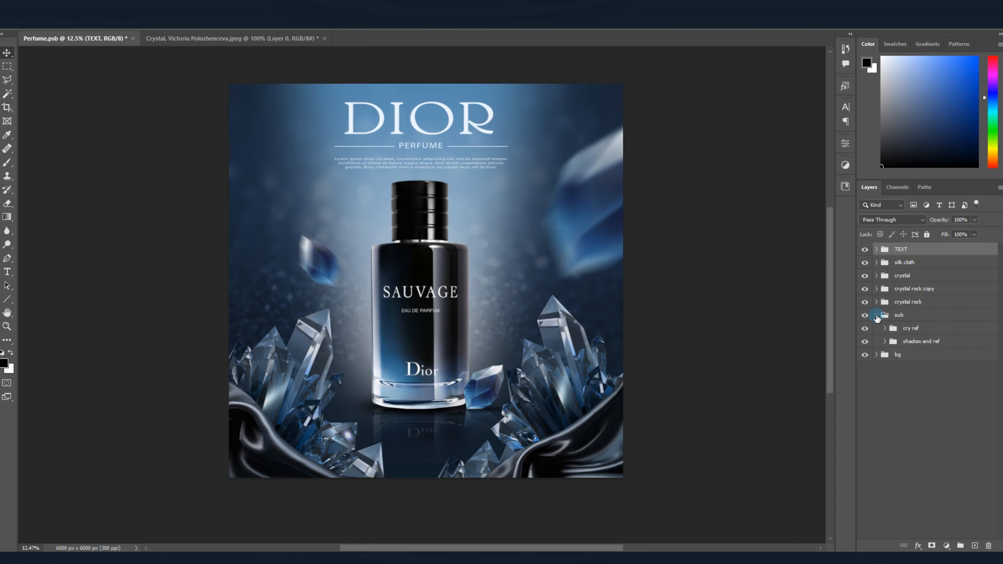
left_click(876, 314)
left_click(879, 329)
left_click(877, 329)
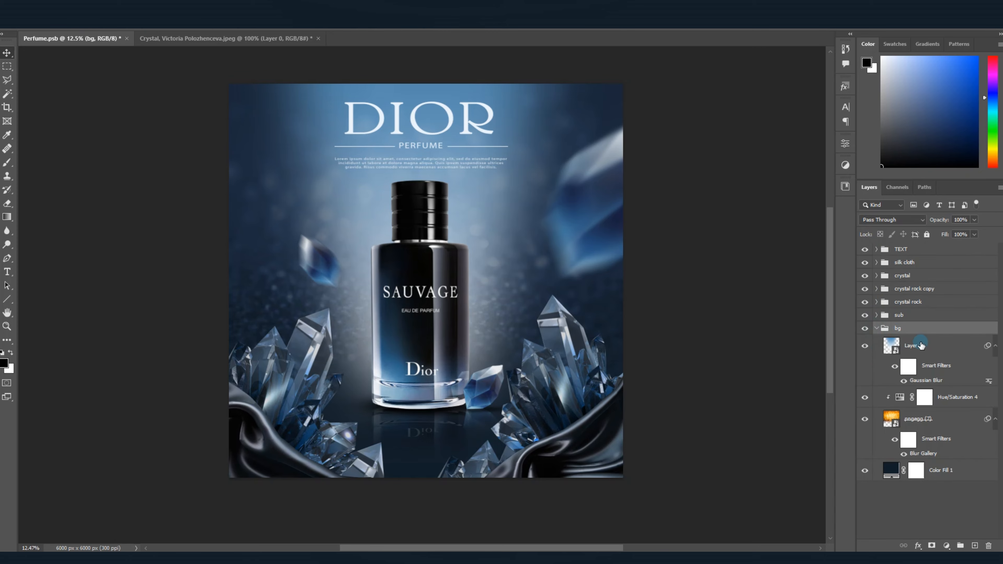
left_click(920, 345)
left_click_drag(920, 346, 910, 245, "alt")
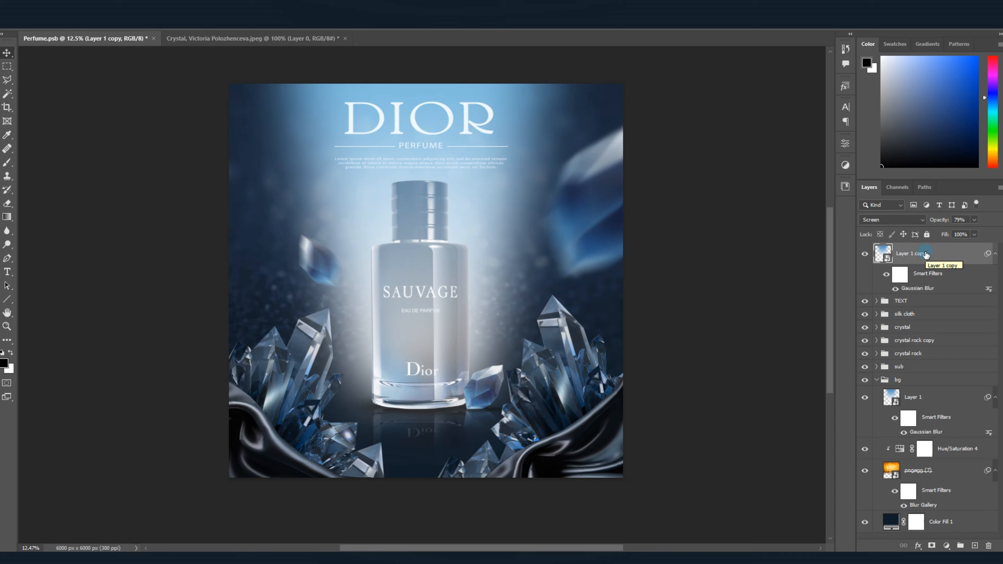
left_click_drag(944, 220, 926, 221)
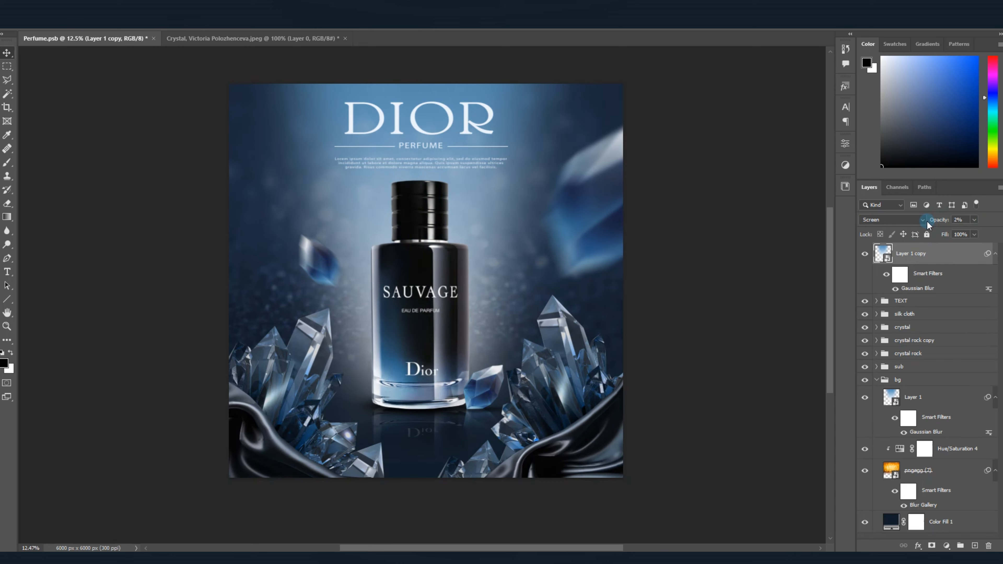
Delete the Layer 1 copy above the TEXT group.
left_click(865, 254)
right_click(939, 253)
left_click(949, 255)
key("Delete")
Collapse the bg group and check the whole composite.
scroll(395, 239, "up", 5)
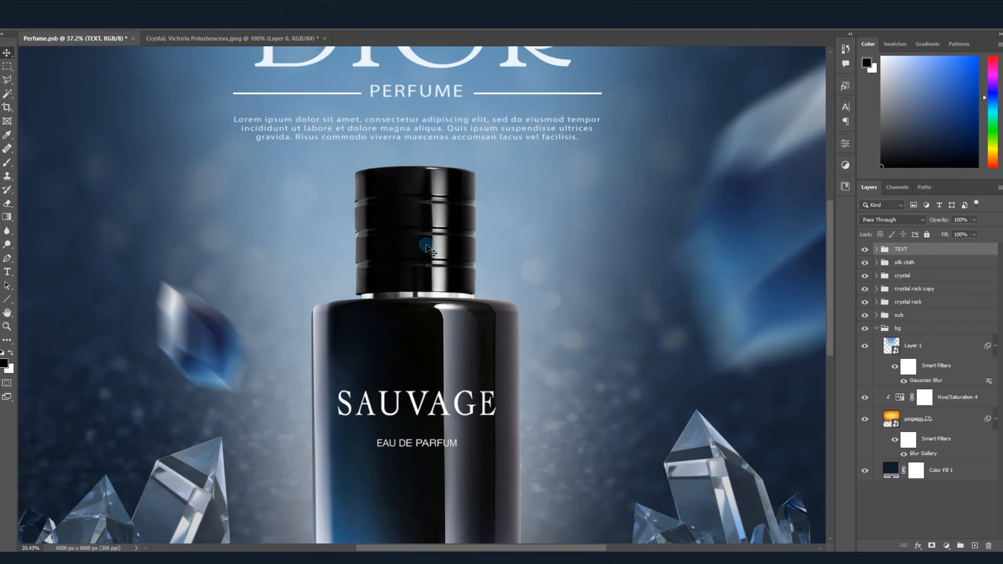
key("ctrl+0")
left_click(884, 328)
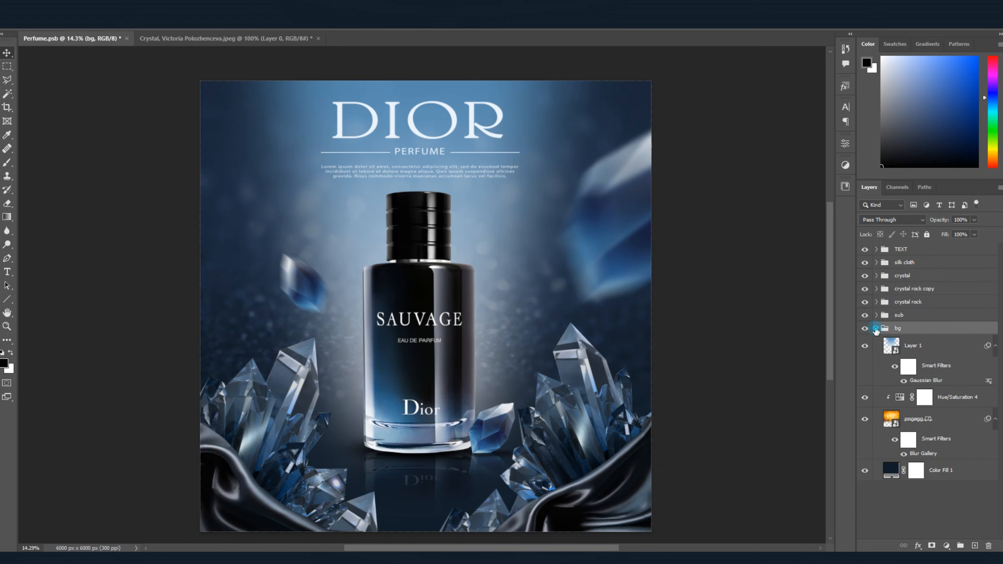
left_click(876, 328)
scroll(448, 352, "up", 2)
scroll(448, 352, "down", 1)
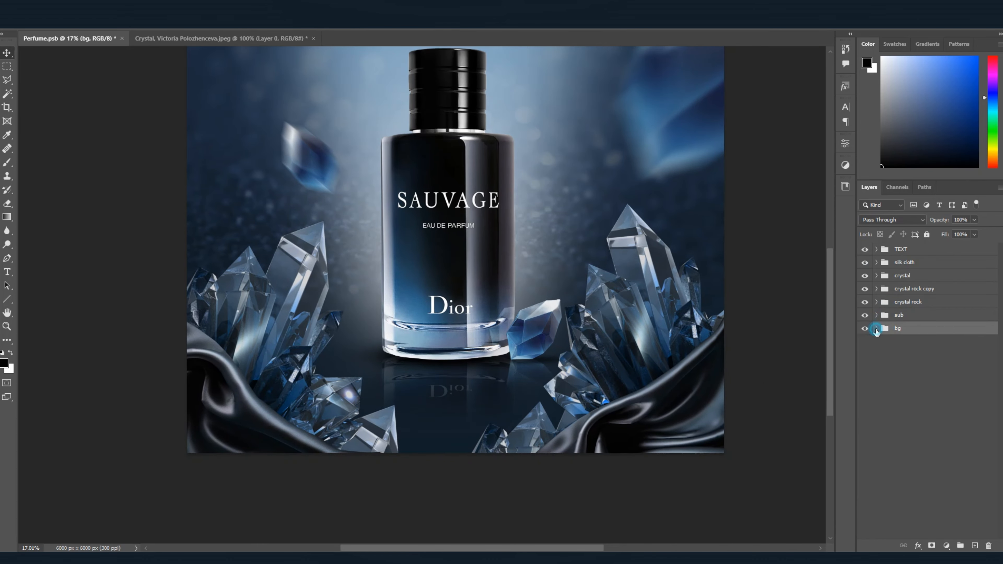
Review the bg and sub groups and look through the perfume copies and Layer 3 in the shadow and ref group.
left_click(875, 328)
left_click(875, 326)
left_click(876, 315)
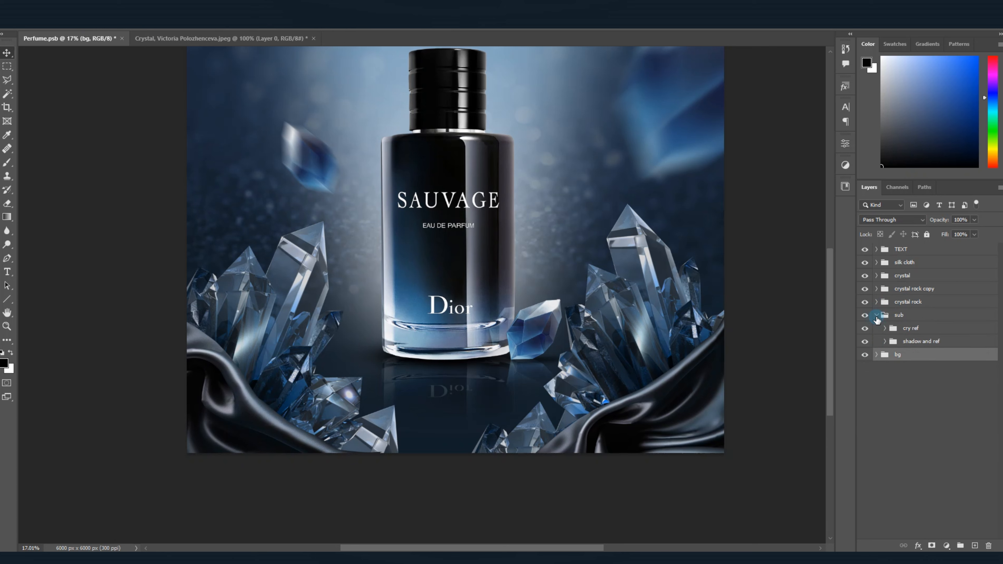
left_click(884, 342)
left_click(884, 342)
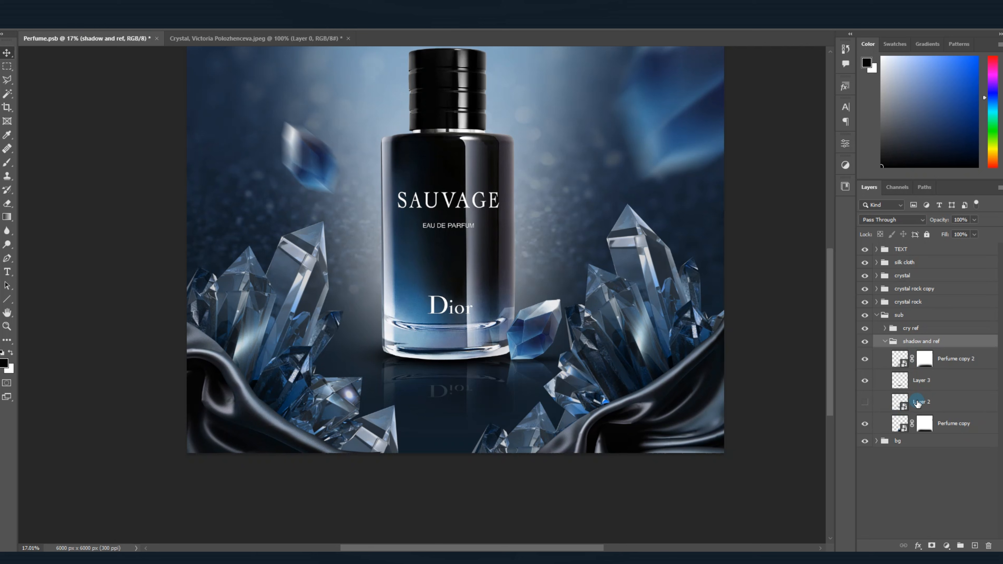
left_click(952, 360)
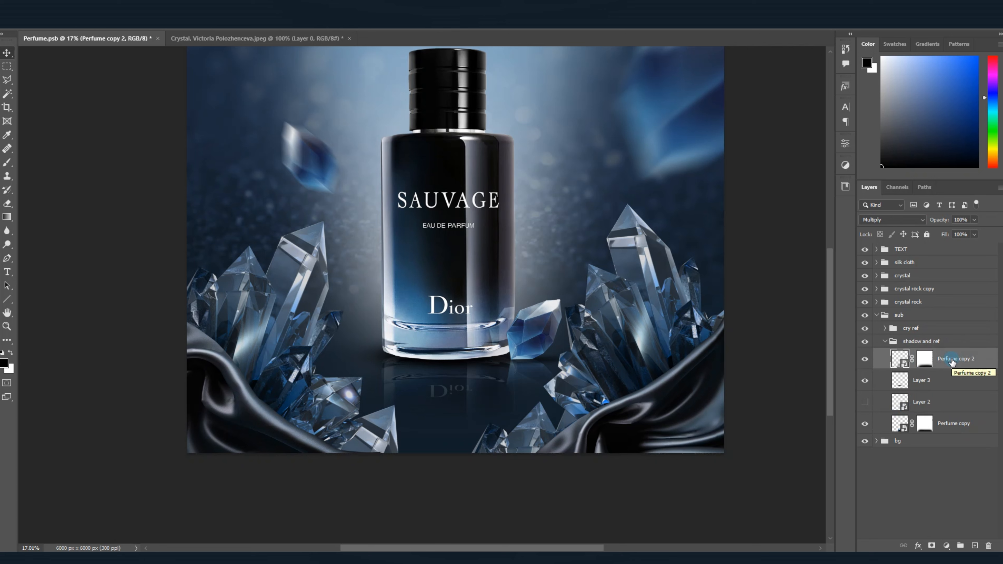
left_click(945, 424)
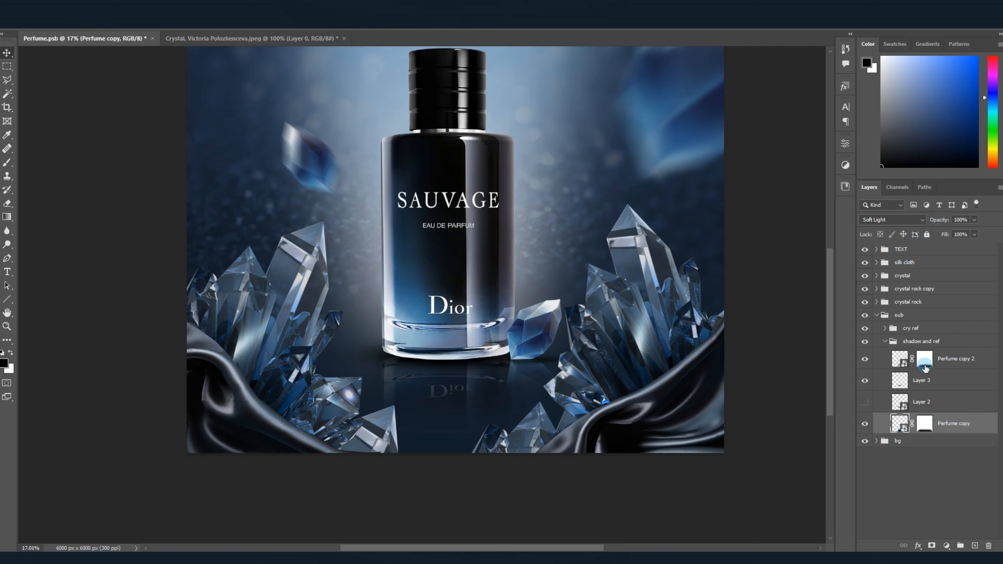
left_click(945, 363)
left_click(937, 383)
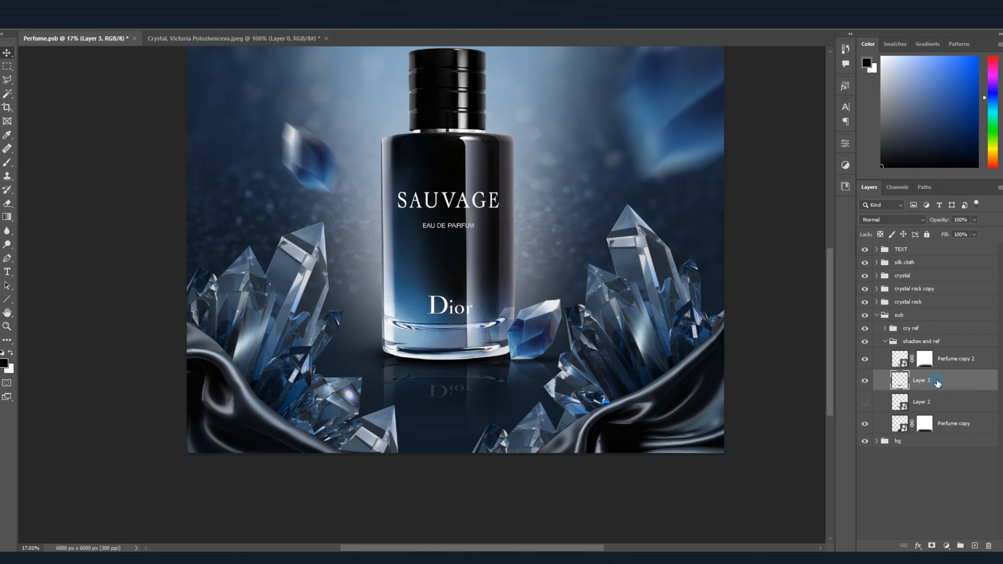
left_click(885, 342)
left_click(877, 315)
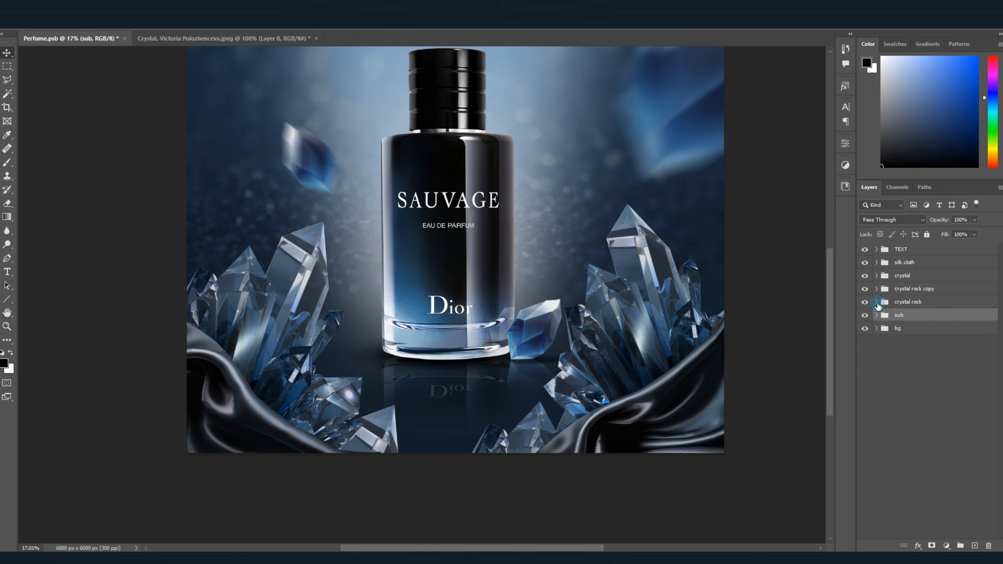
Check what the crystal rock group contains by toggling its visibility, and collapse it again.
left_click(876, 302)
left_click(866, 320)
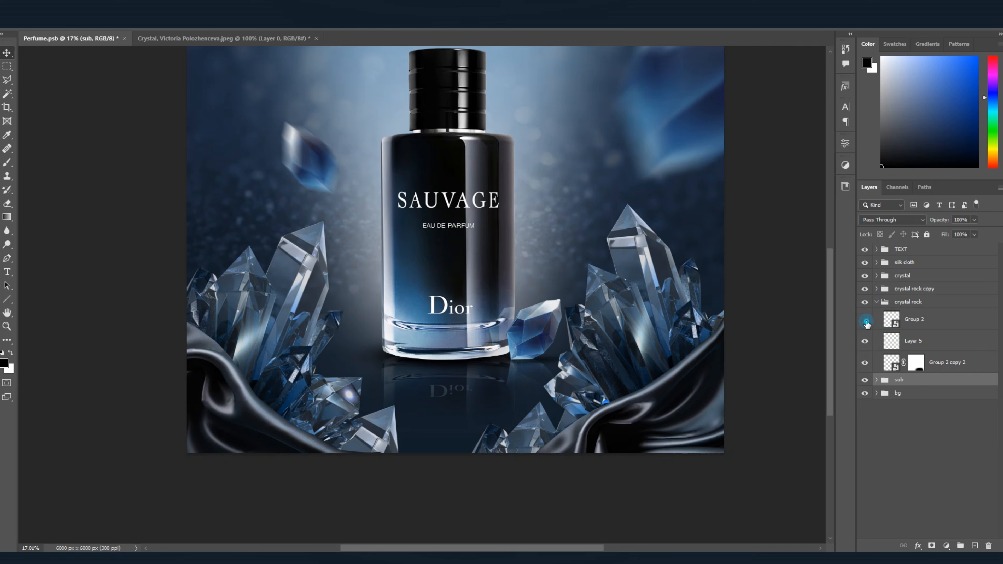
left_click(865, 302)
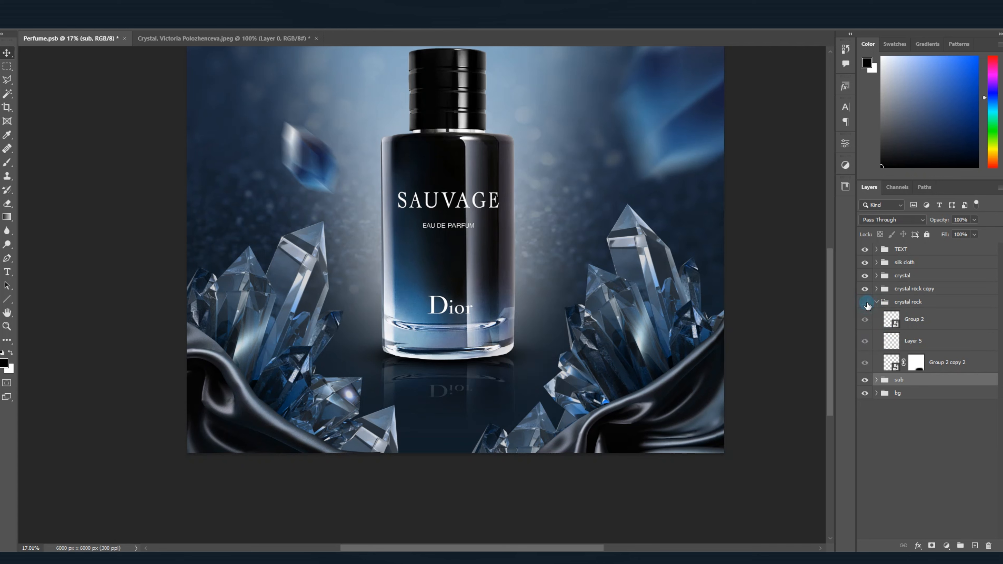
left_click(865, 303)
left_click(876, 302)
left_click(903, 300)
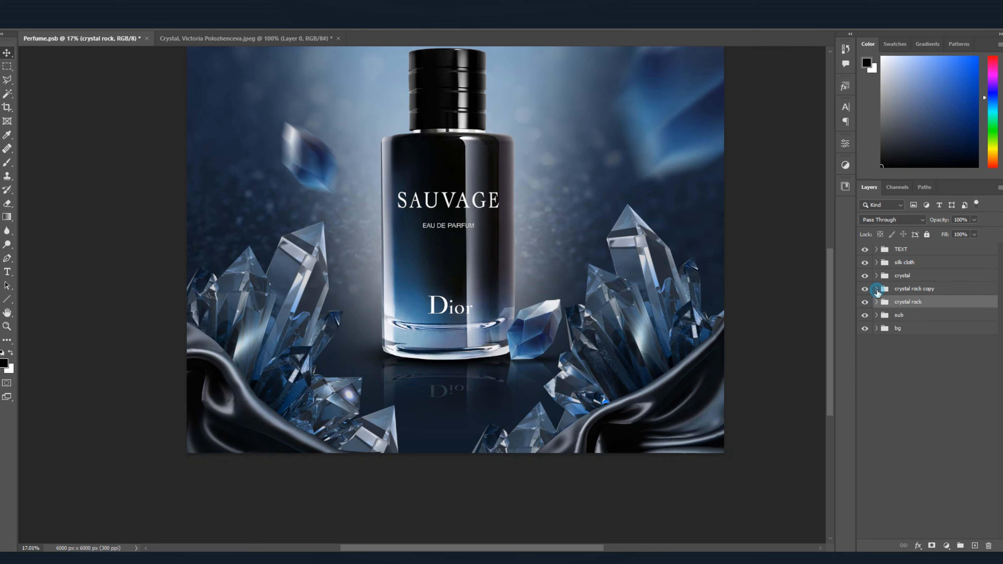
Check the contents of the crystal rock copy group and rename the group as crystal rock FLY.
left_click(876, 289)
left_click(865, 307)
left_click(865, 307)
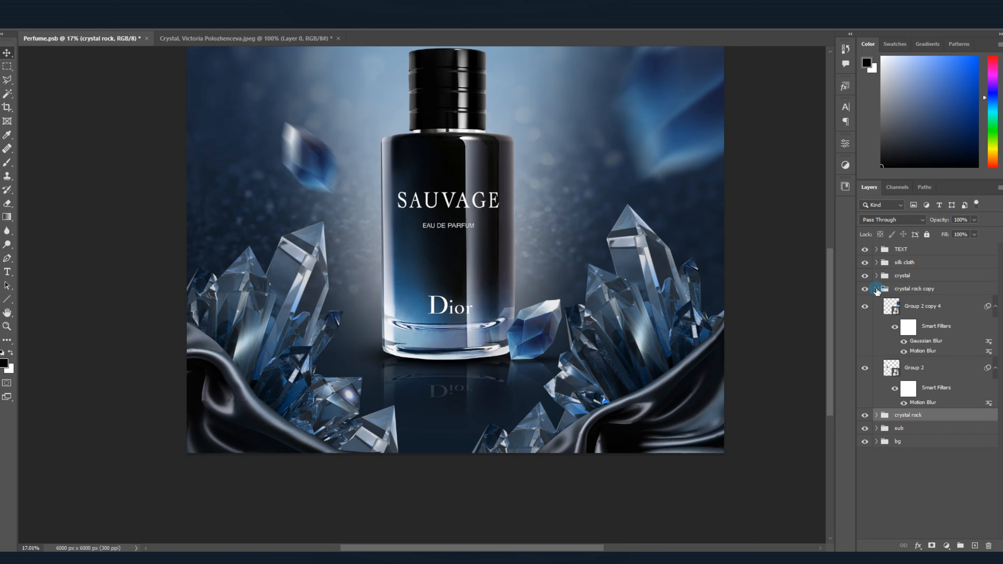
left_click(876, 289)
double_click(912, 288)
left_click(865, 290)
left_click(864, 290)
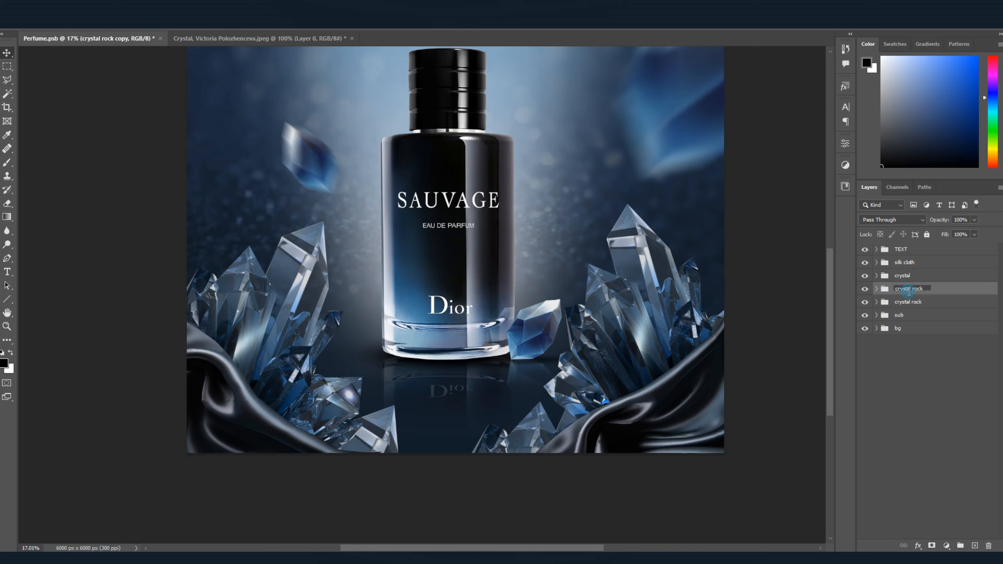
type("Y")
key("Return")
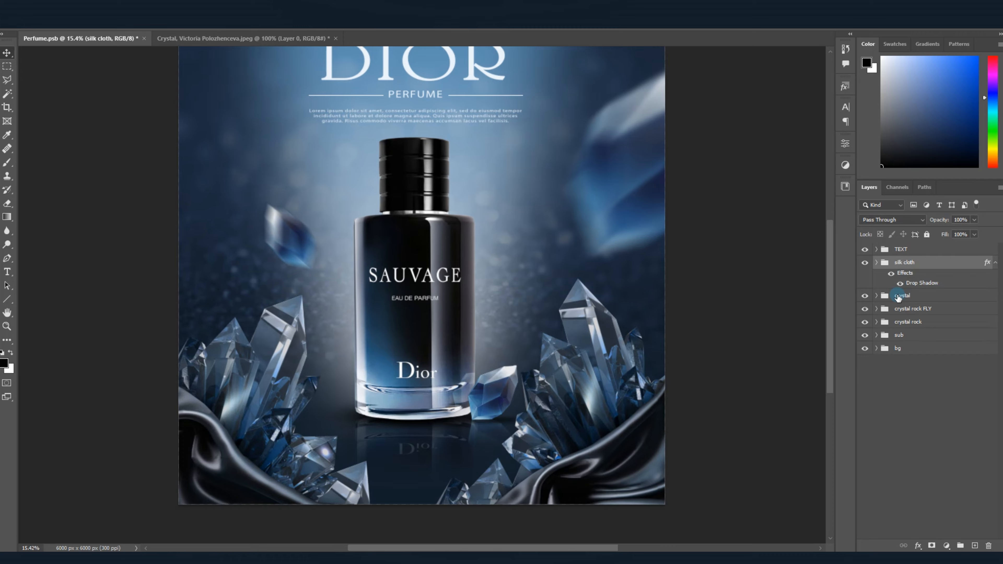
Examine the bottle base, its floor reflection and the adjoining blue crystal up close and within the whole composite.
scroll(486, 399, "up", 5)
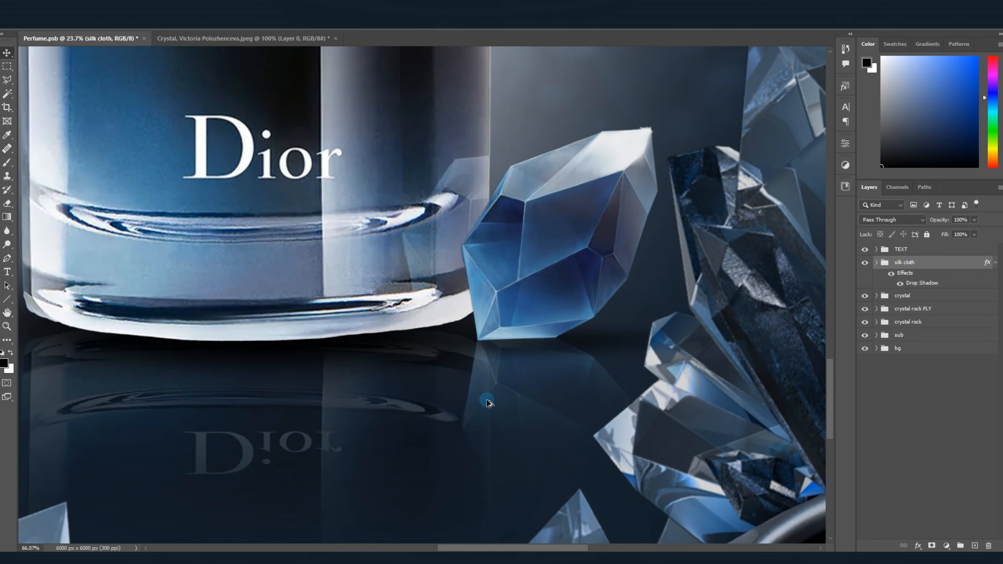
scroll(489, 407, "down", 2)
scroll(486, 361, "down", 2)
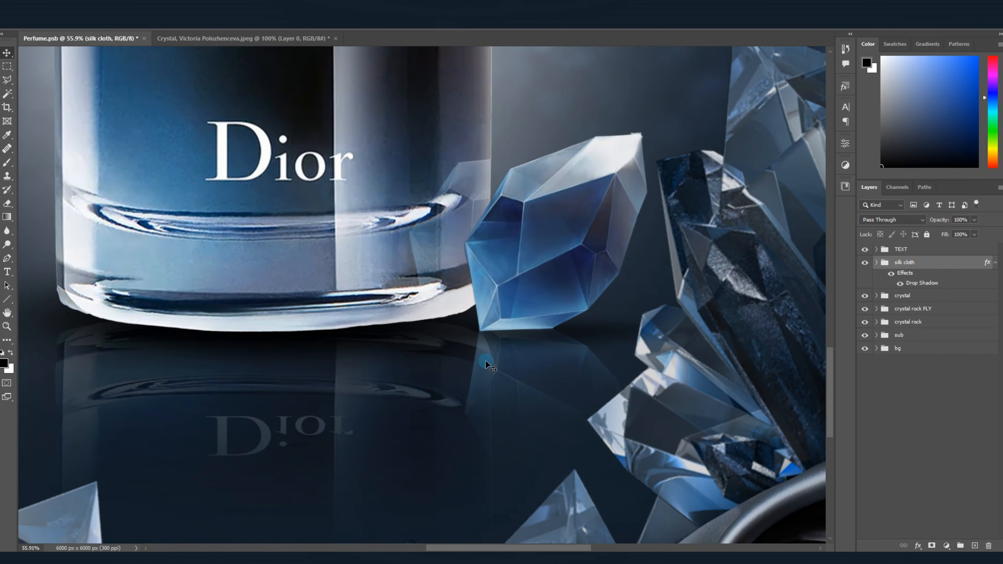
scroll(486, 360, "down", 2)
scroll(486, 360, "right", 2)
scroll(484, 360, "down", 1)
scroll(490, 354, "down", 2)
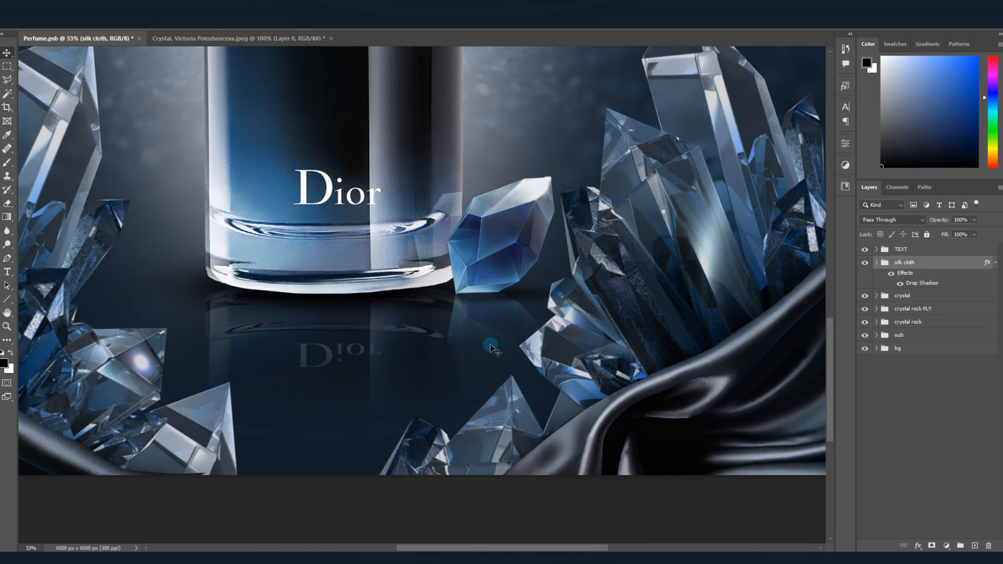
scroll(474, 346, "down", 3)
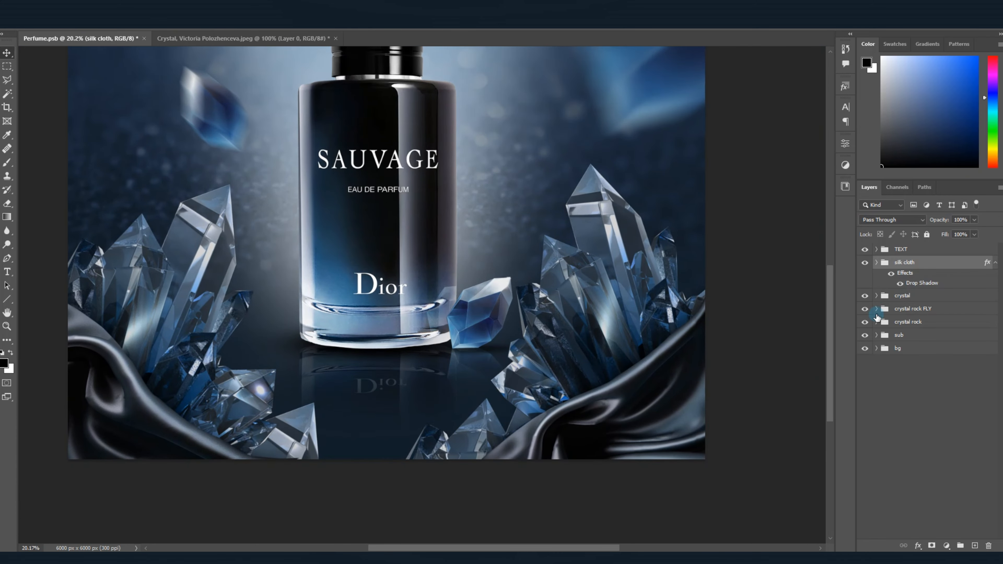
scroll(439, 346, "up", 2)
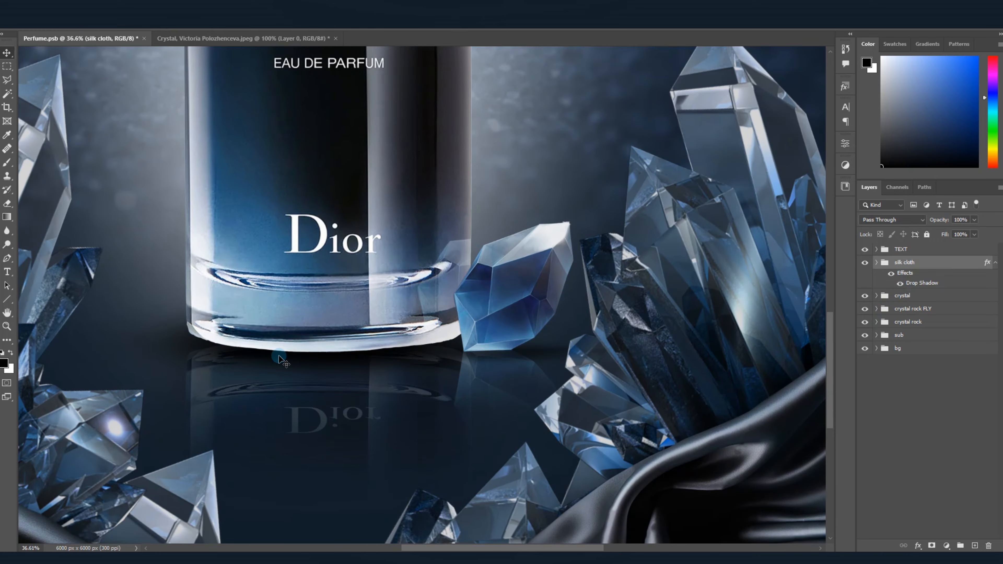
scroll(420, 357, "down", 2)
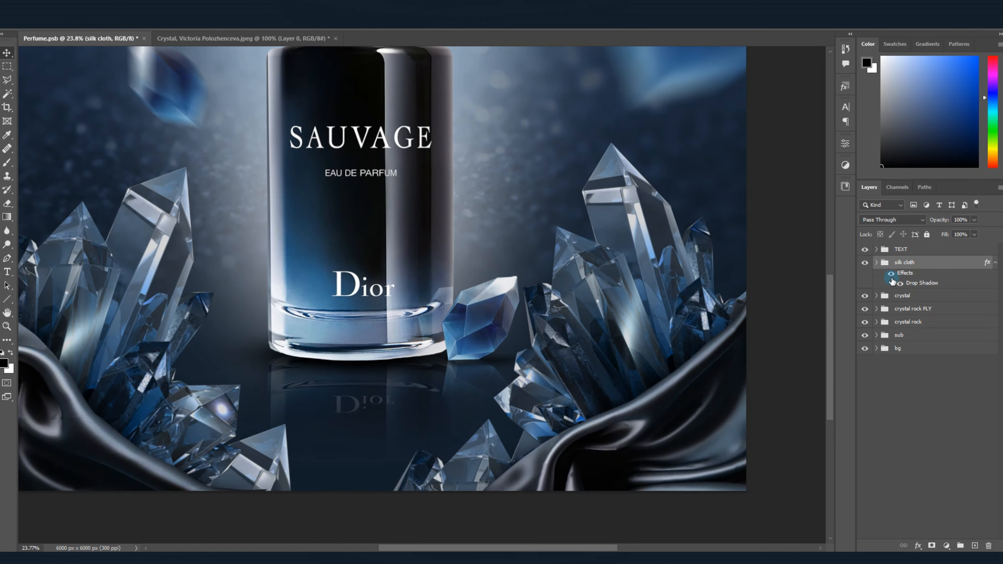
Rename the Perfume copy 2 layer in the shadow and ref group as SHADOW.
left_click(877, 336)
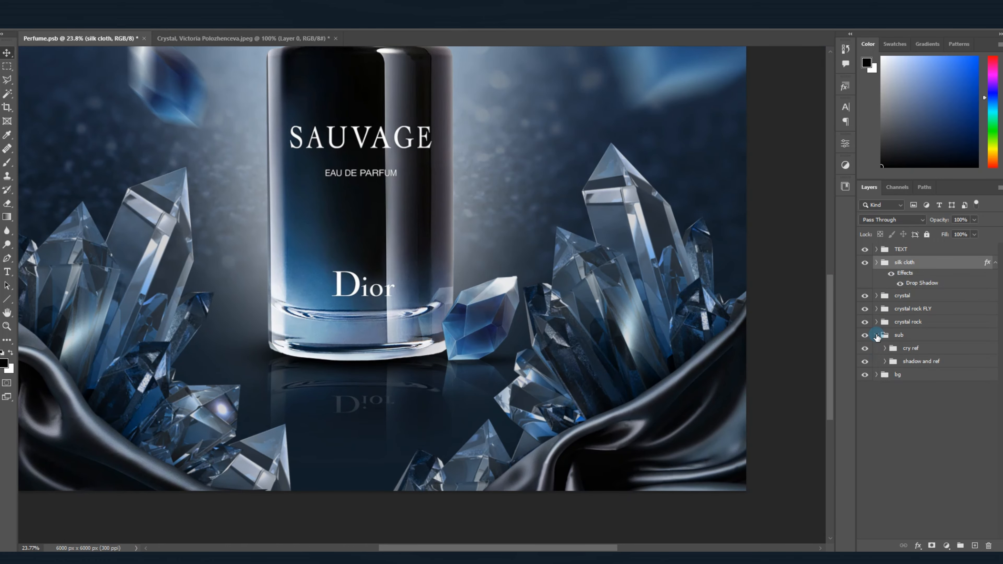
left_click(934, 361)
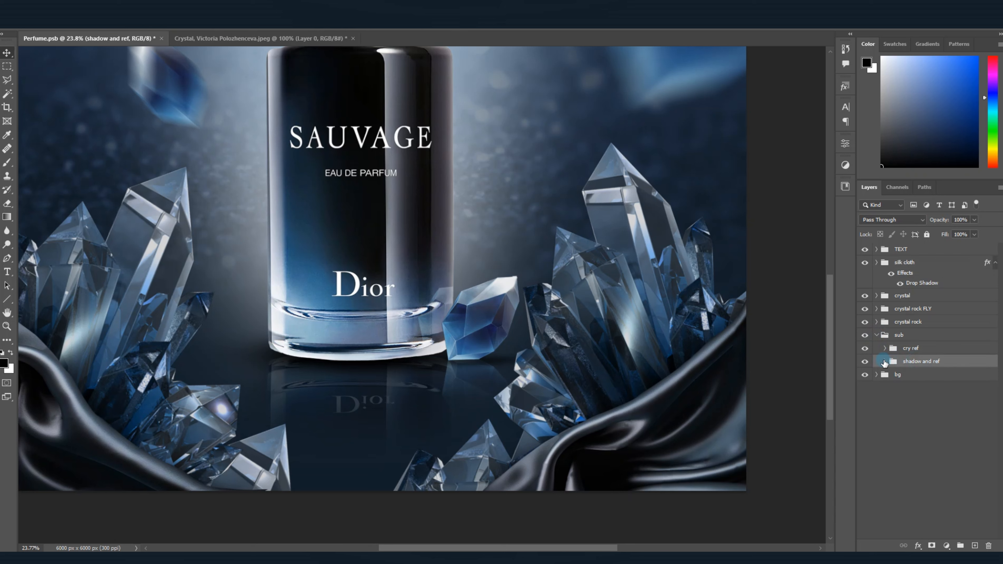
left_click(884, 362)
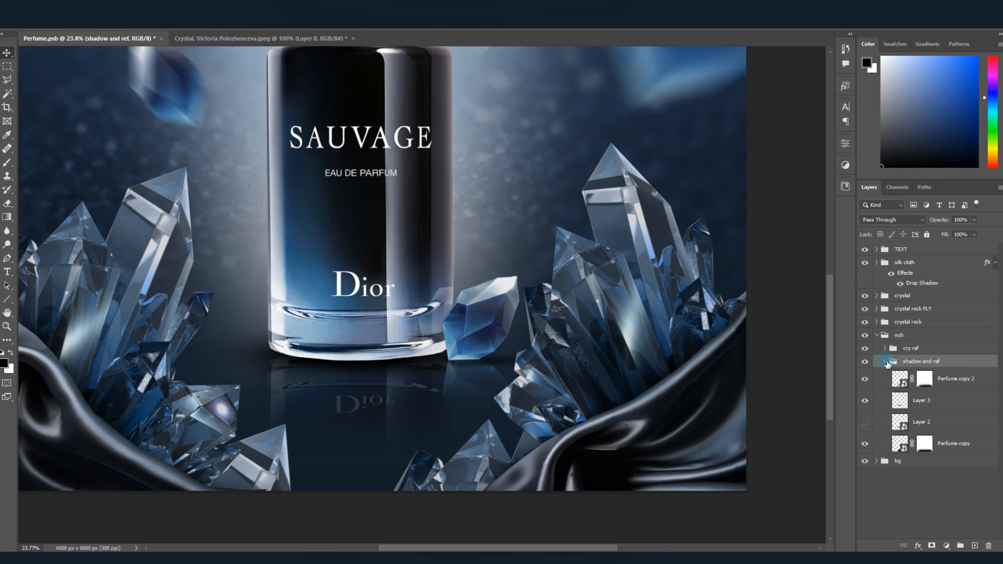
left_click(865, 378)
left_click(864, 379)
double_click(946, 379)
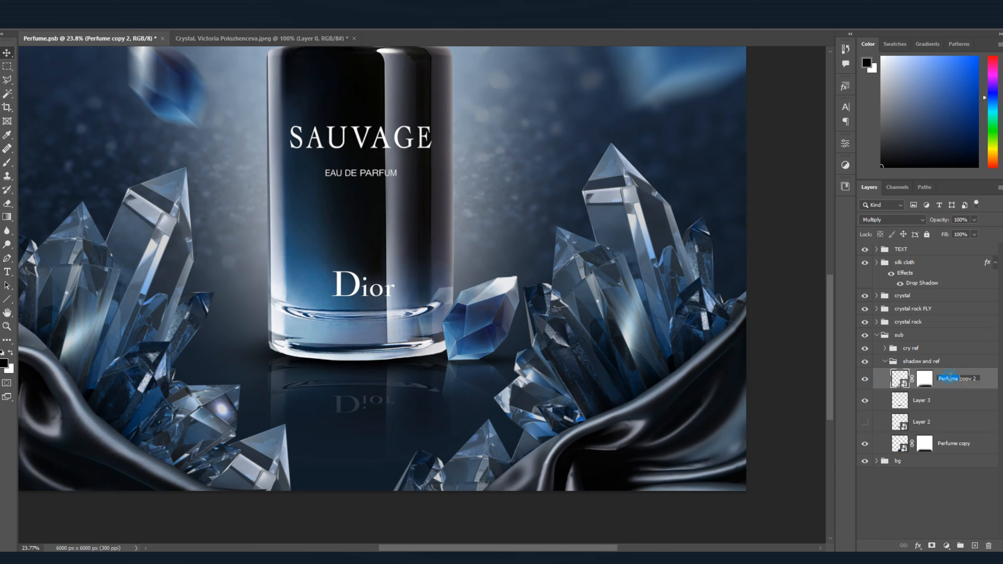
left_click_drag(977, 377, 926, 383)
type("SHADOW")
key("Return")
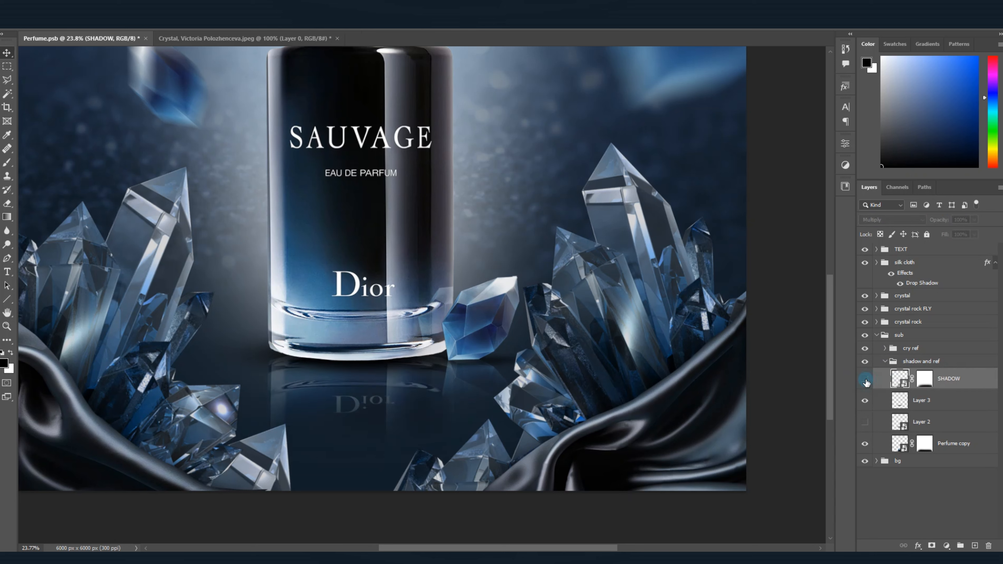
Rename Layer 3 as MAIN SHADOW and compare the bottle with the SHADOW layer hidden and shown.
left_click(922, 400)
double_click(922, 400)
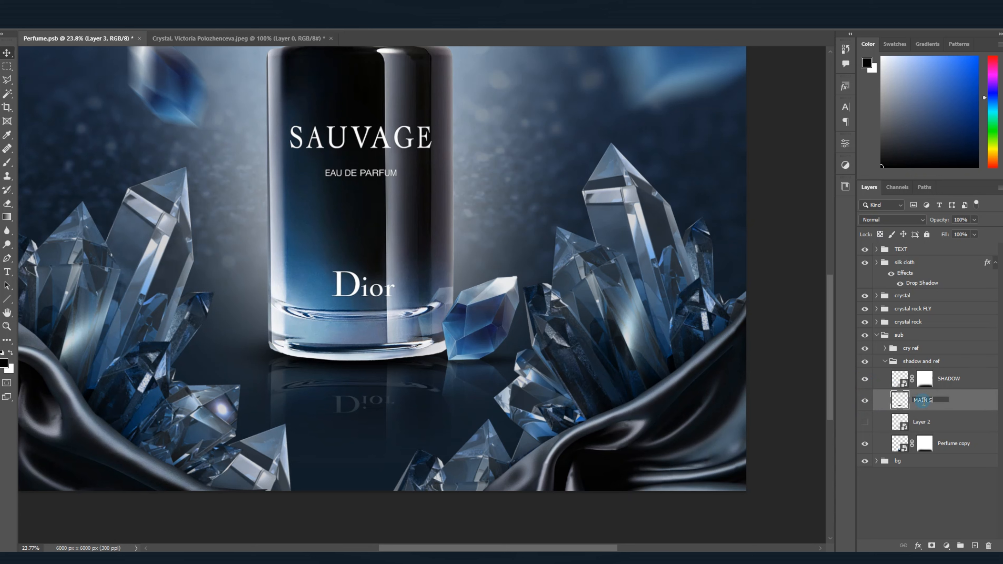
type("MAIN SHADOW")
key("Return")
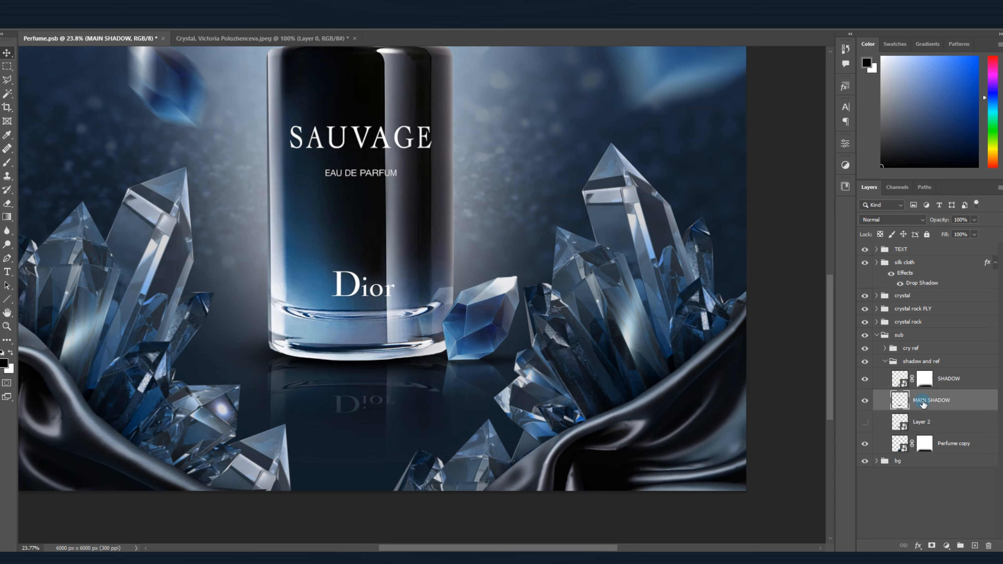
left_click(864, 379)
left_click(864, 379)
Rename the Perfume copy layer as REF and check the reflection by toggling its visibility.
left_click(959, 444)
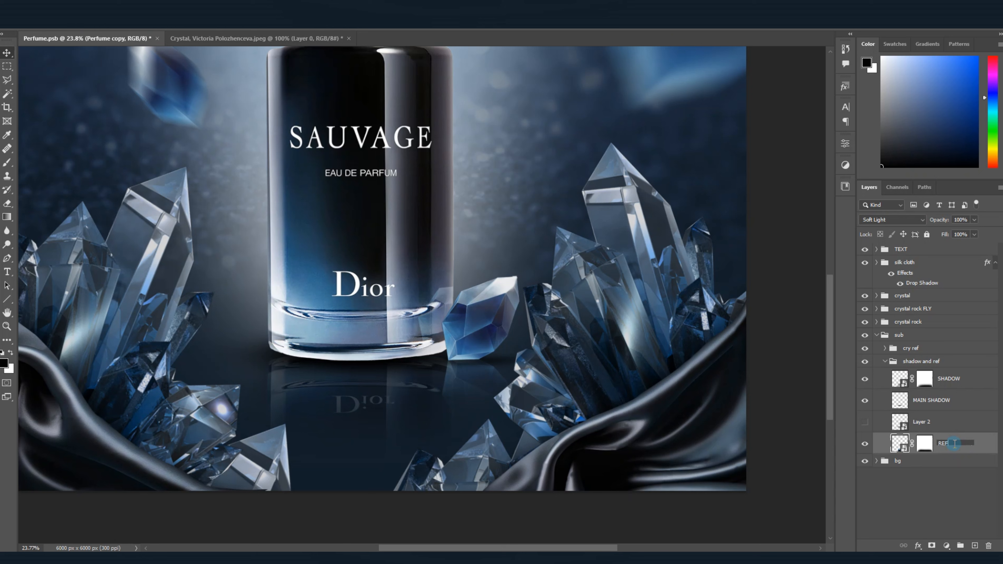
type("REF")
key("Return")
left_click(864, 444)
left_click(864, 444)
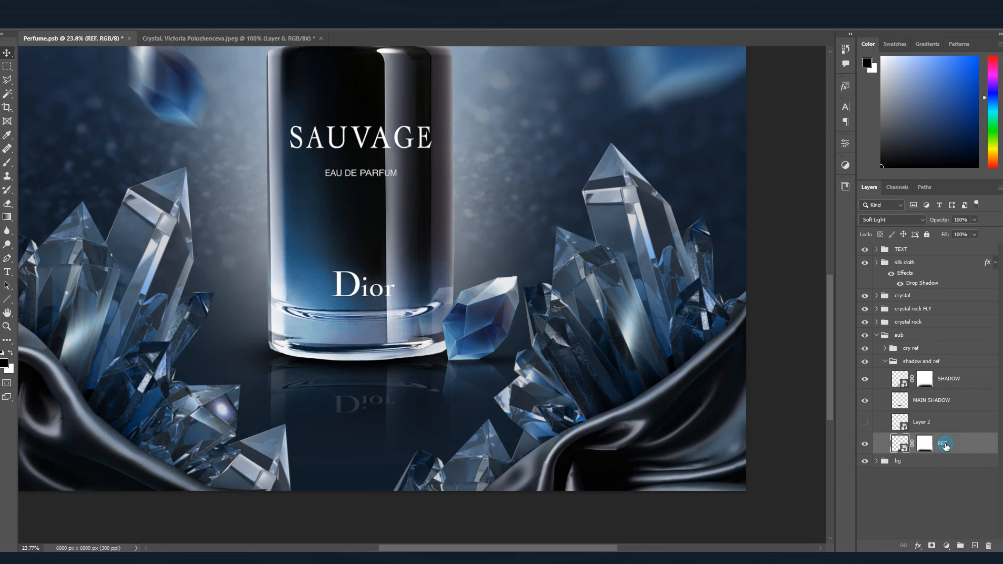
Try stretching the REF reflection up toward the bottle base and warping it with its mask still linked.
left_click_drag(355, 377, 377, 378)
key("ctrl+t")
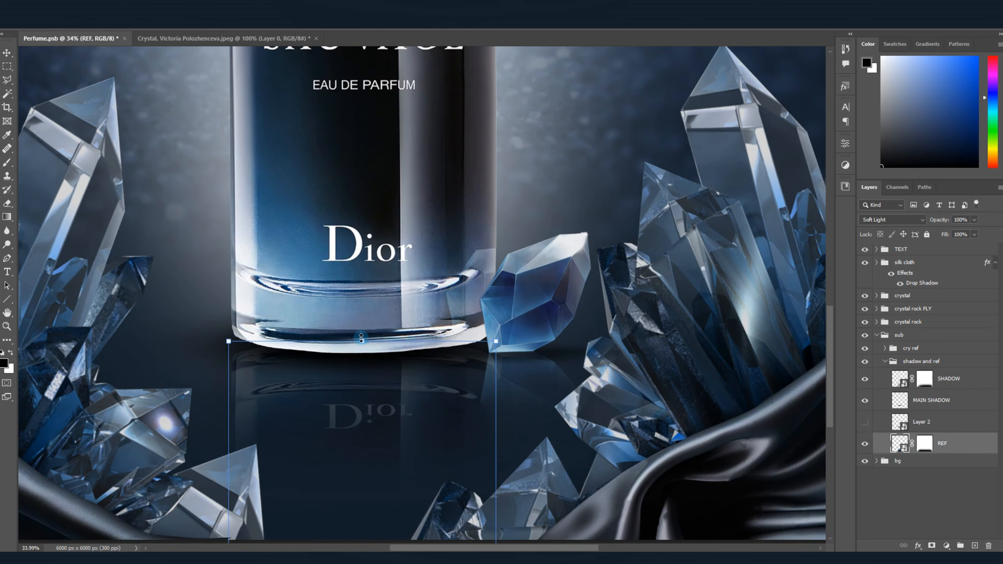
left_click_drag(361, 338, 364, 322)
key("ctrl+z")
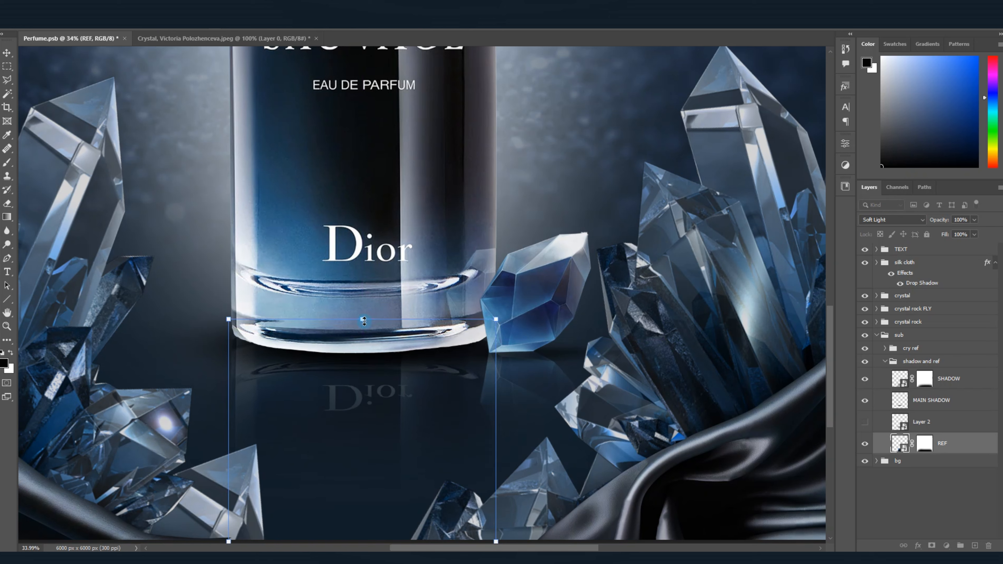
key("ctrl+z")
left_click(467, 27)
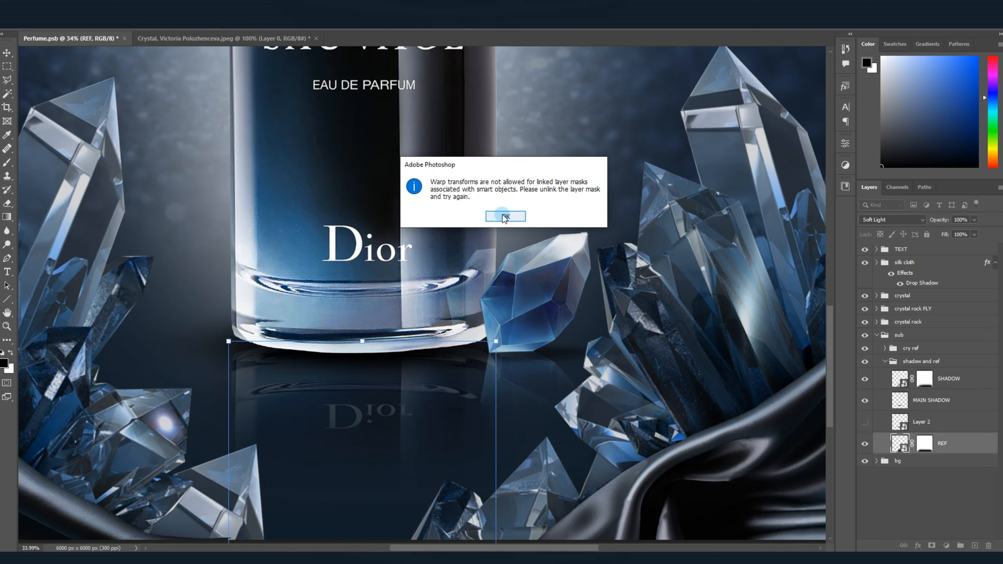
left_click(504, 218)
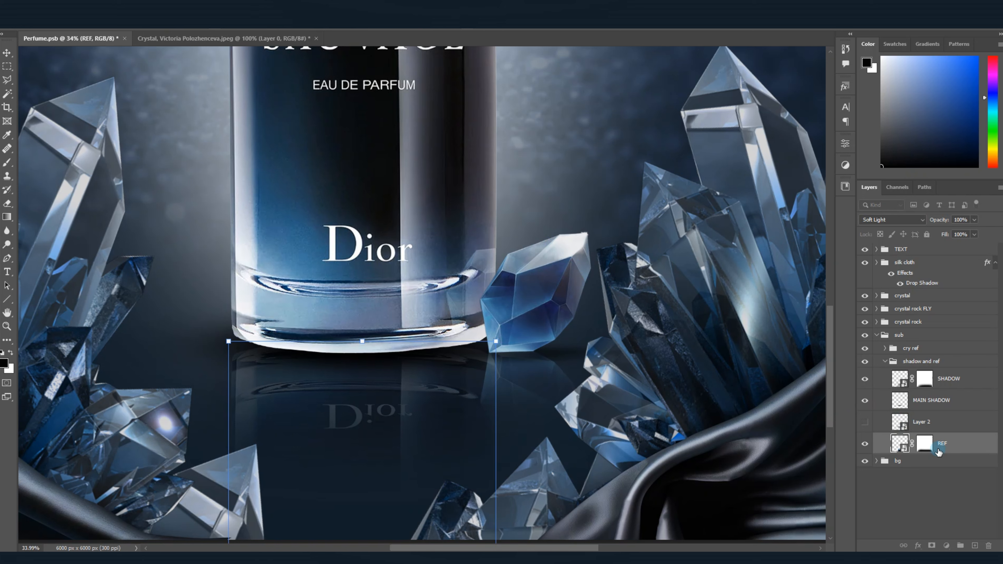
Convert the masked REF layer into a new smart object.
left_click(942, 443)
right_click(956, 444)
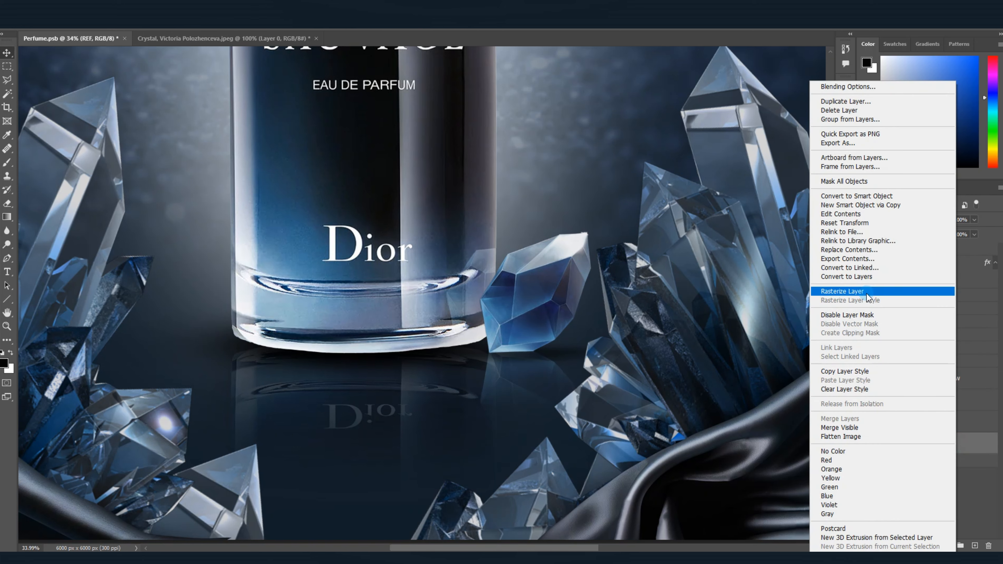
left_click(868, 196)
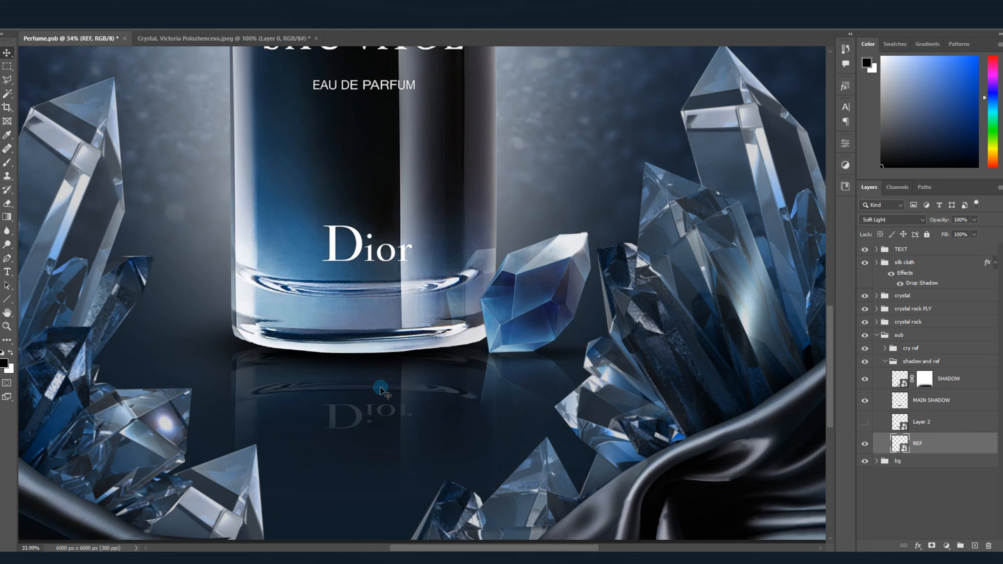
Warp the REF reflection so its upper edge bows downward like the bottle's rounded base.
key("ctrl+t")
left_click(468, 28)
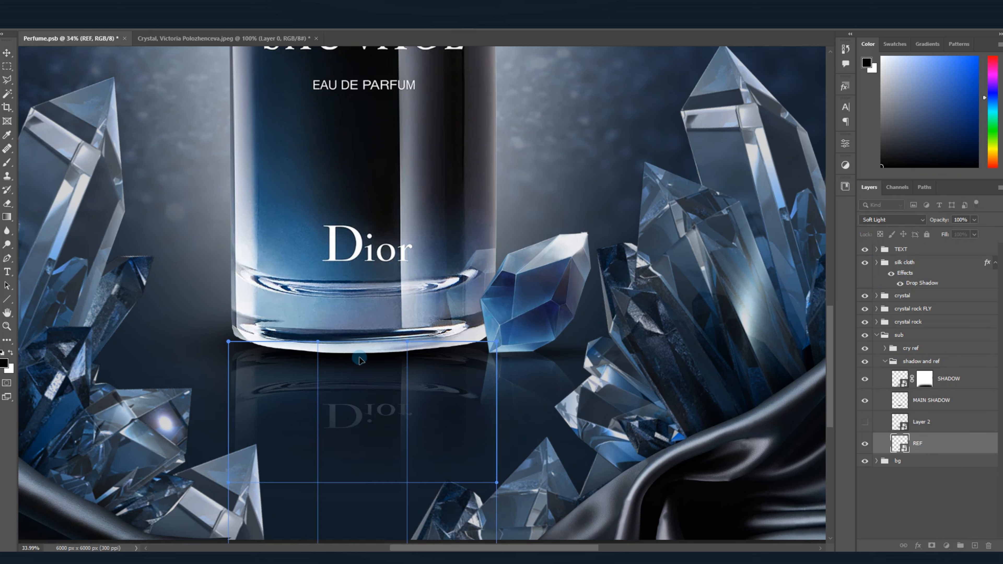
left_click_drag(359, 360, 358, 408)
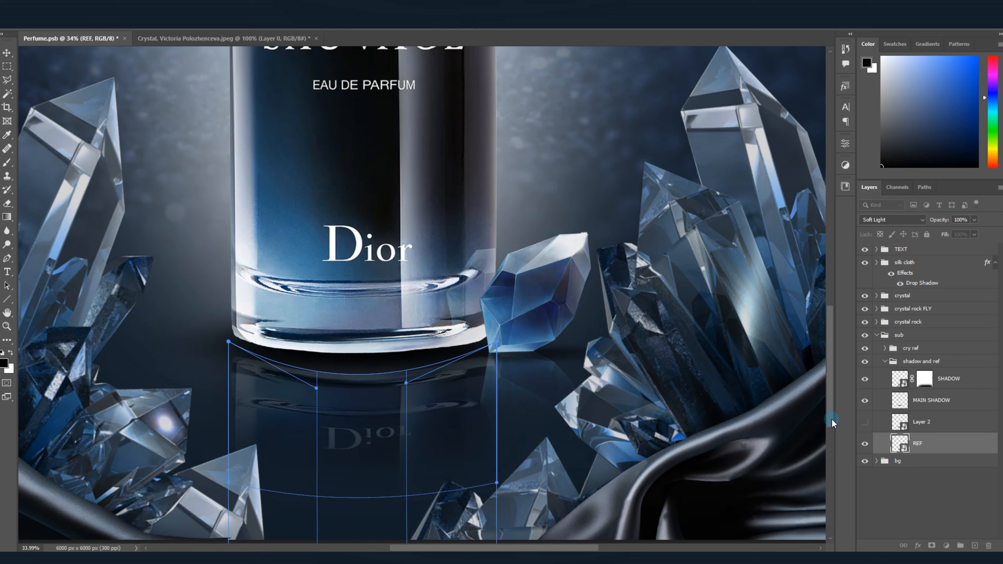
key("Return")
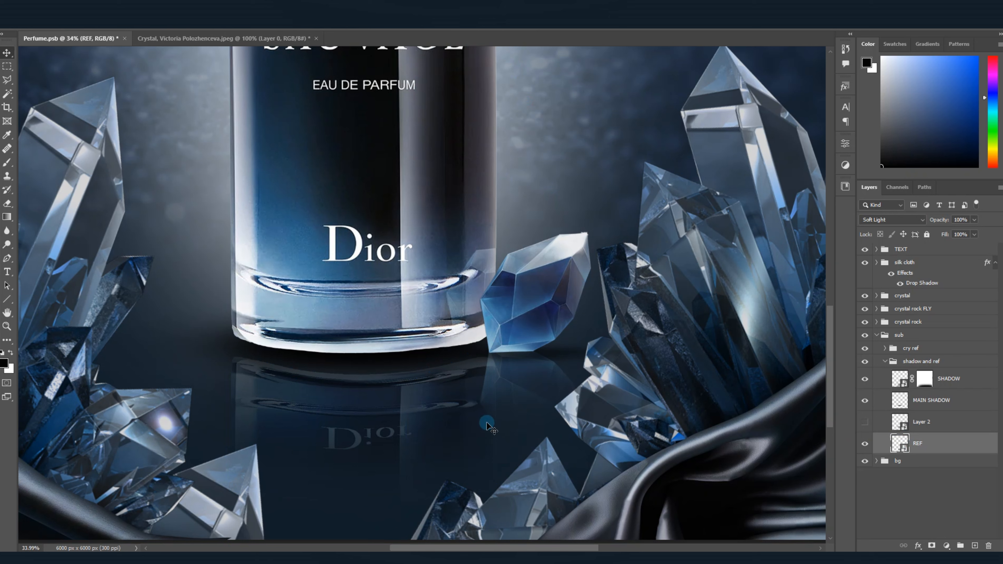
Nudge the REF reflection upward until it sits close beneath the bottle's base.
key("shift+Up")
key("shift+Up")
key("shift+Up")
key("shift+Up")
key("shift+Up")
key("shift+Up")
key("shift+Up")
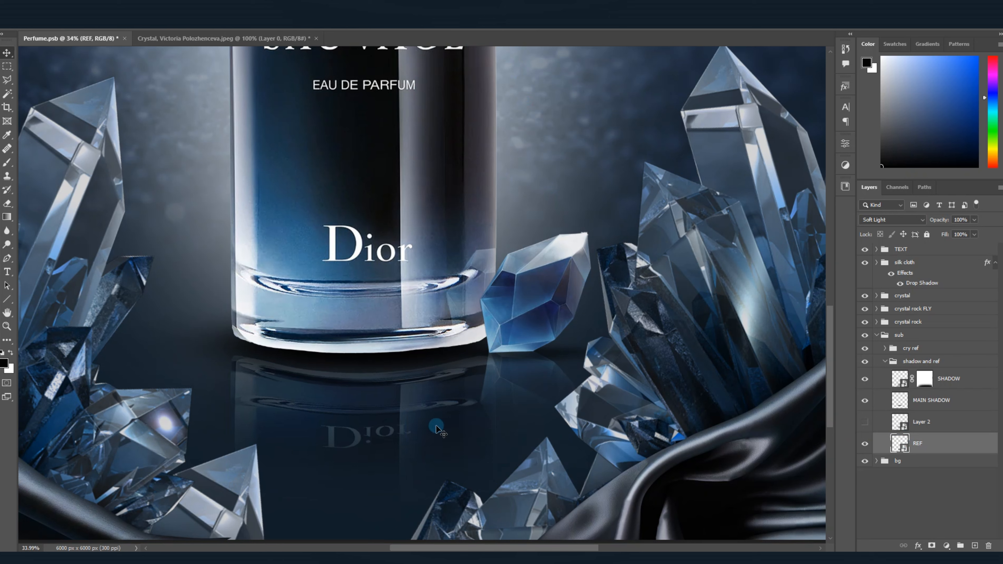
key("shift+Up")
key("shift+Up")
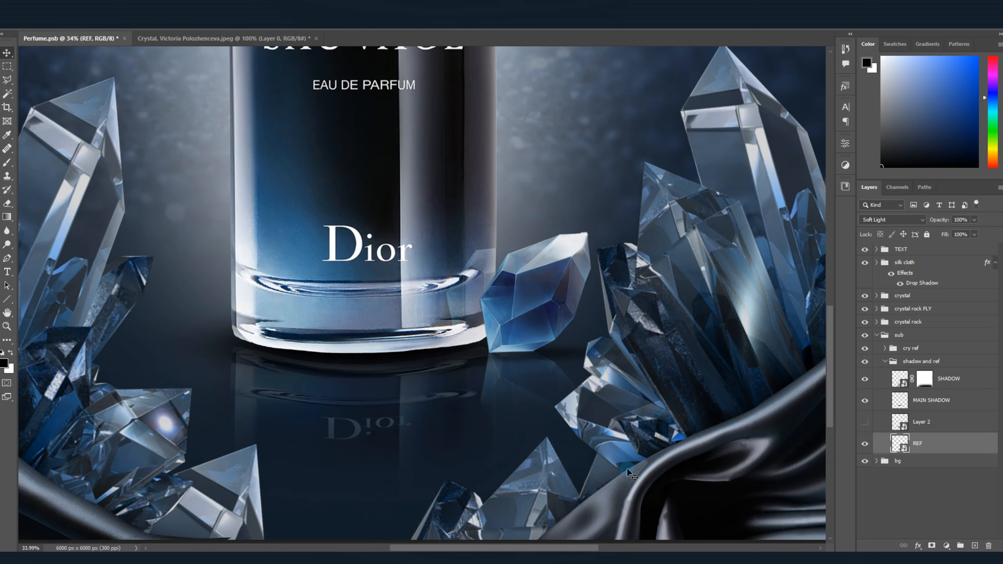
Refine the REF reflection's warp with a slightly shallower curve that follows the bottle's lower edge.
key("ctrl+t")
left_click(473, 29)
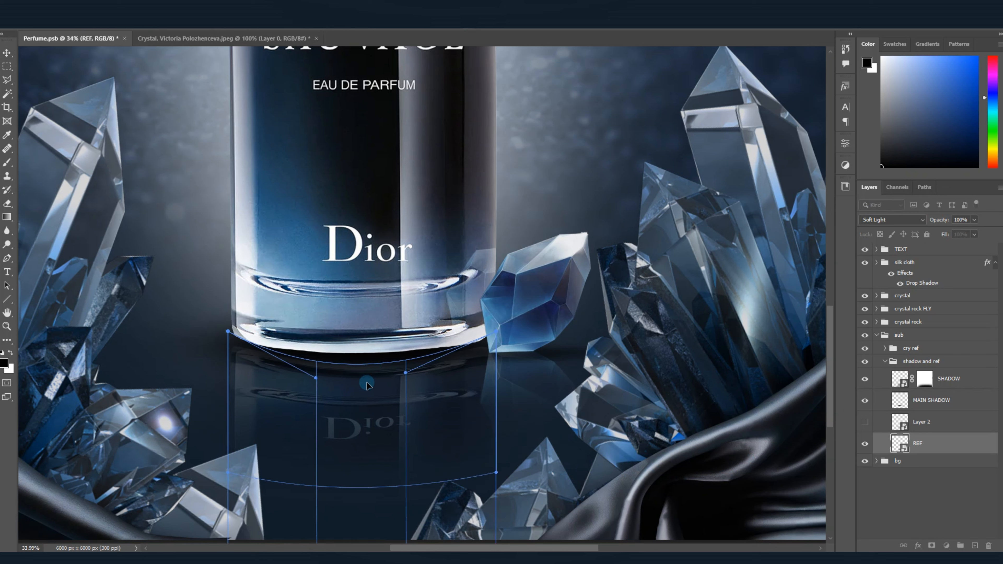
left_click_drag(365, 382, 372, 385)
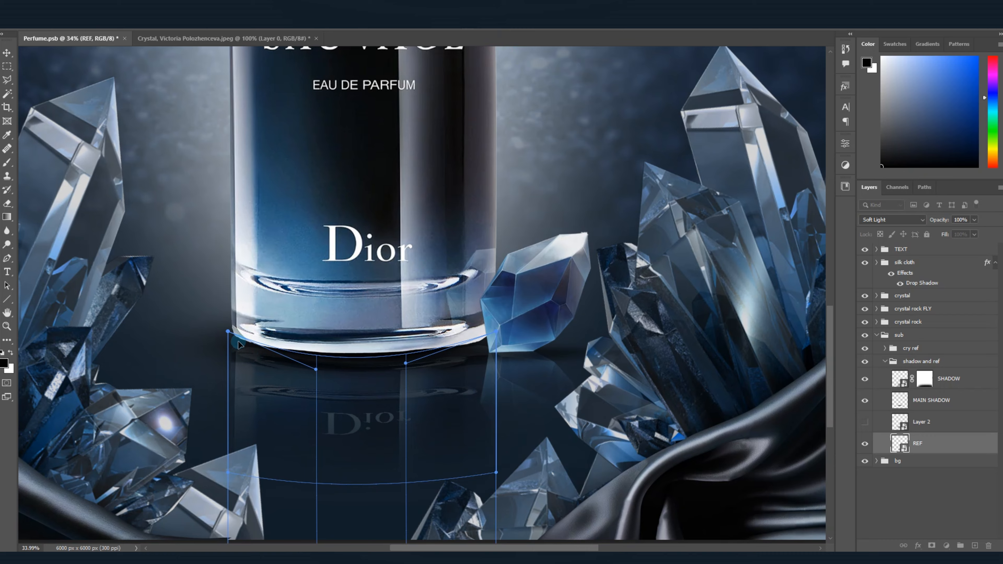
left_click(515, 27)
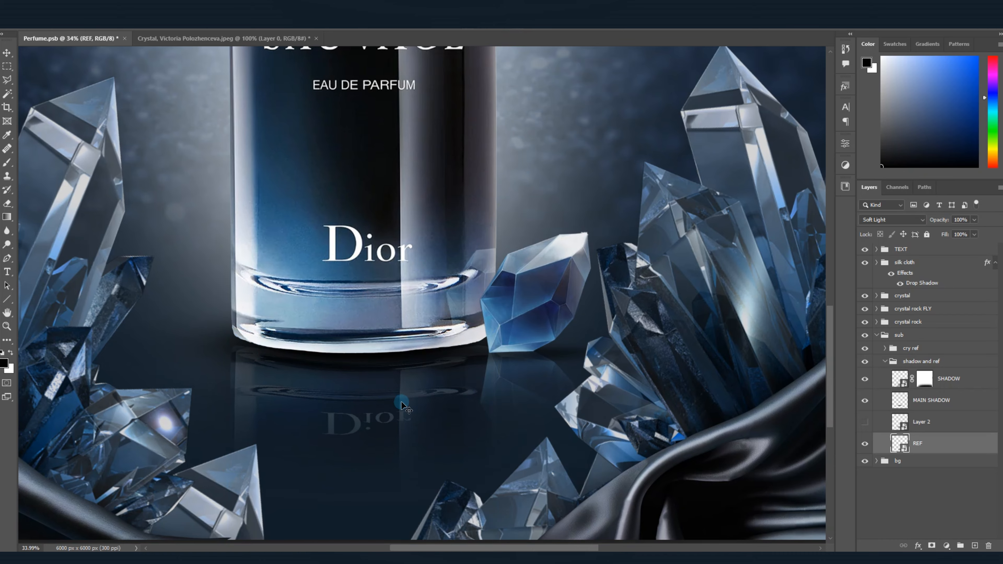
Examine how the warped reflection lines up with the bottle's curved base.
scroll(398, 384, "up", 2)
scroll(398, 384, "down", 3)
scroll(383, 389, "up", 2)
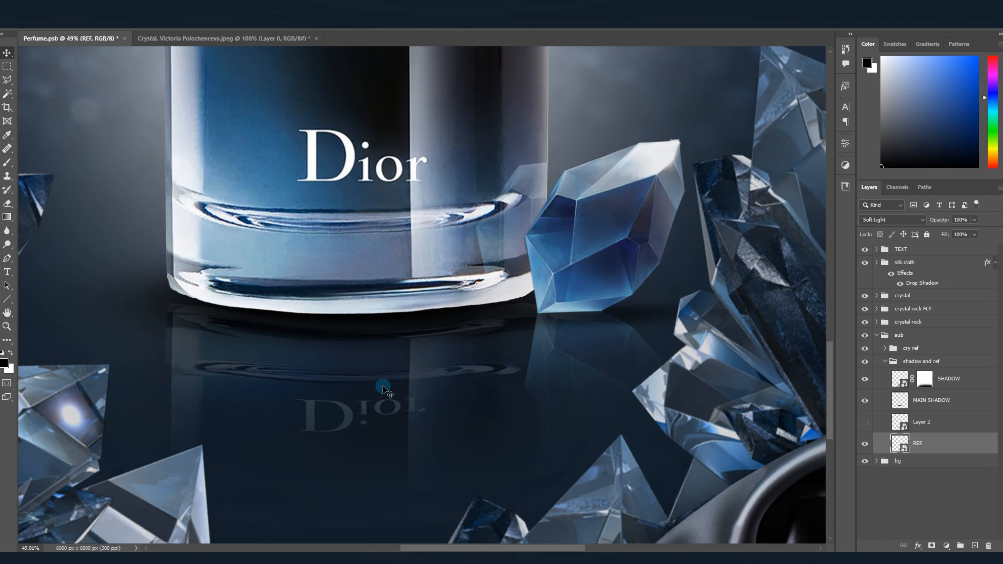
scroll(385, 355, "down", 4)
scroll(423, 495, "up", 3)
scroll(423, 496, "up", 2)
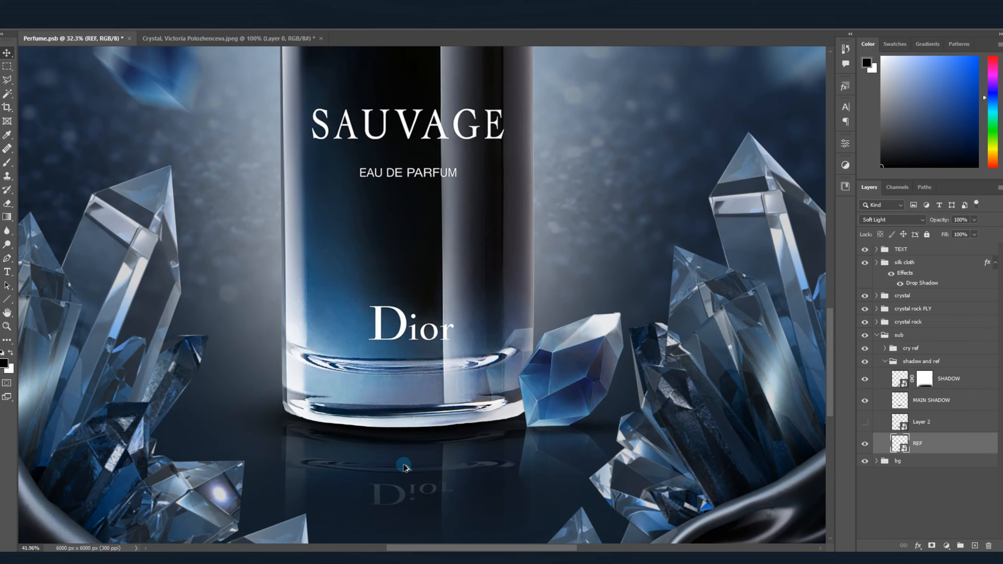
scroll(355, 455, "down", 3)
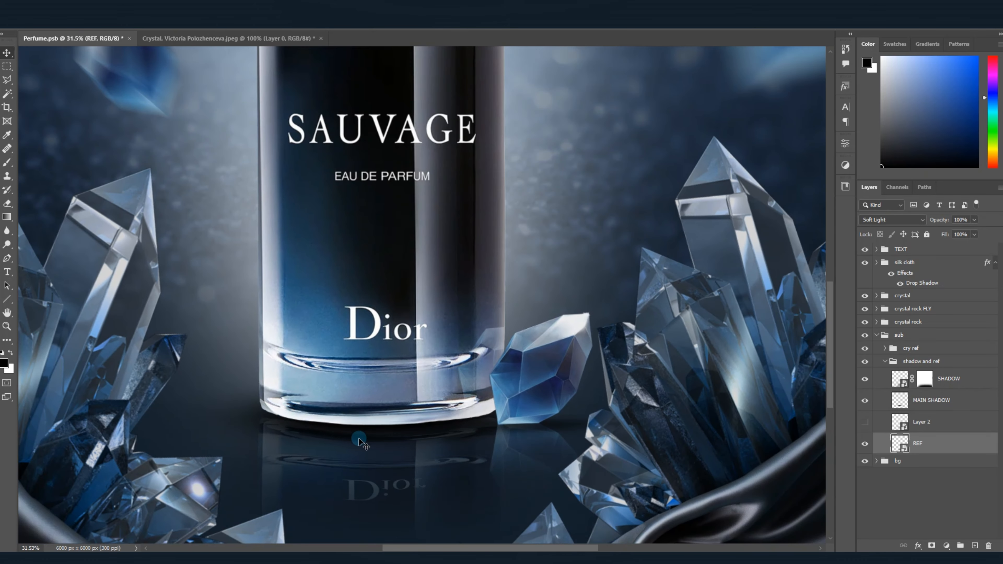
scroll(411, 429, "down", 1)
scroll(392, 418, "right", 1)
scroll(360, 418, "up", 1)
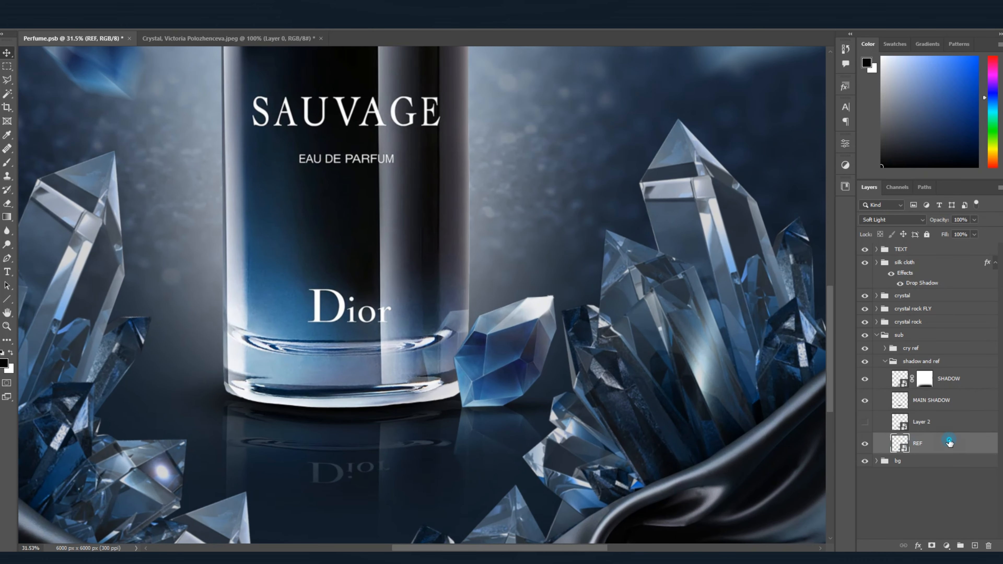
Add a layer mask to the REF layer and brush black over the reflection's edge beside the small crystal.
left_click(932, 546)
scroll(513, 427, "up", 4)
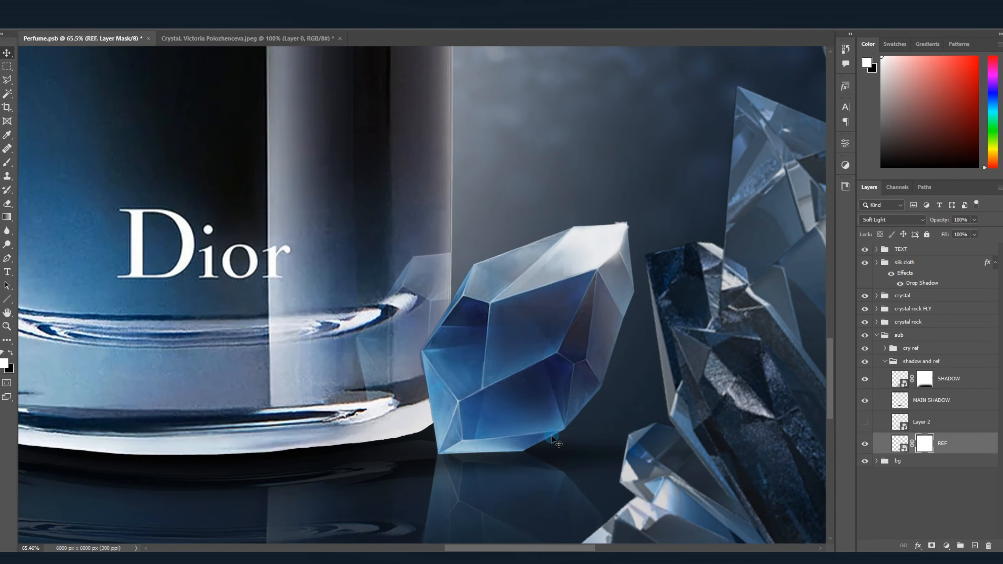
scroll(522, 434, "down", 2)
key("b")
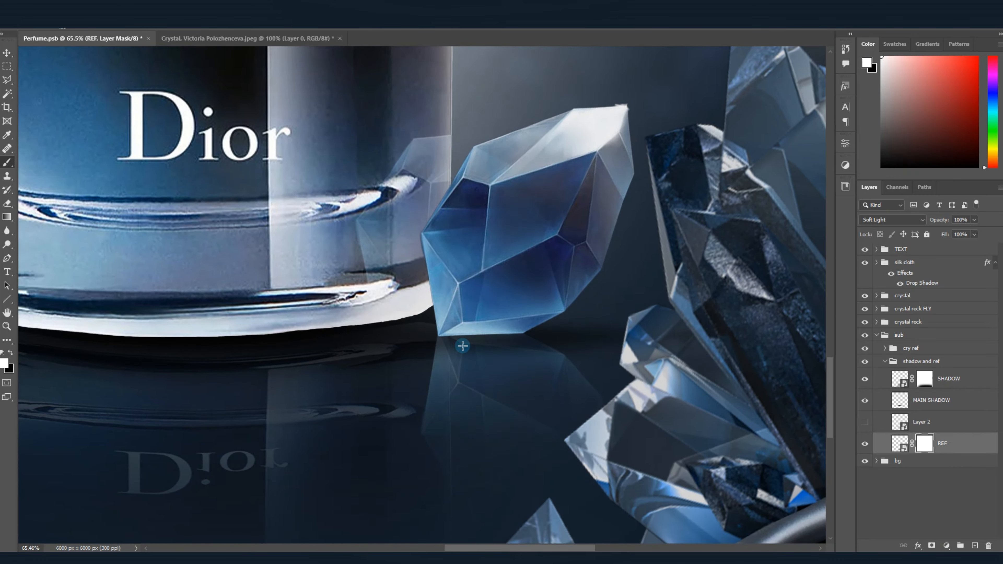
key("x")
left_click_drag(454, 371, 445, 372)
left_click(461, 475)
Mask out the remaining edge of the bottle reflection around and below the small crystal's reflection with the black brush.
scroll(473, 441, "down", 2)
scroll(473, 441, "down", 2)
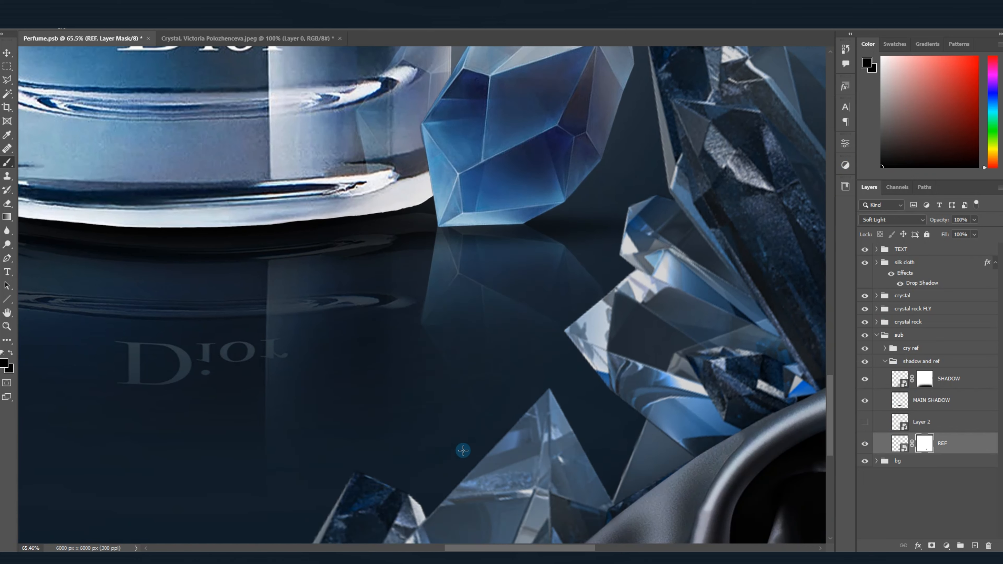
left_click(480, 286)
left_click(460, 403)
left_click(498, 393)
left_click(477, 318)
left_click(469, 279)
scroll(455, 287, "up", 4)
scroll(429, 420, "up", 3)
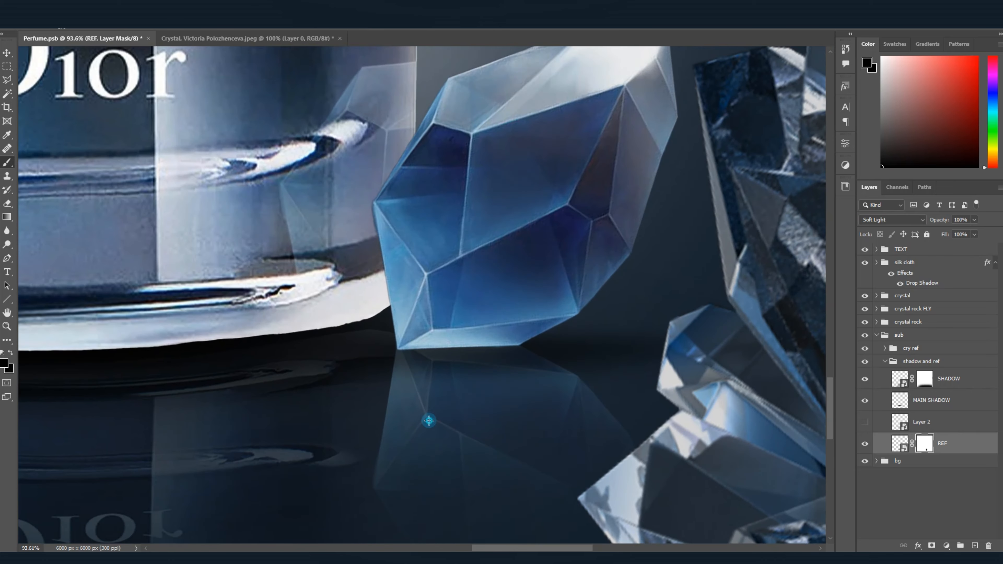
scroll(435, 372, "down", 6)
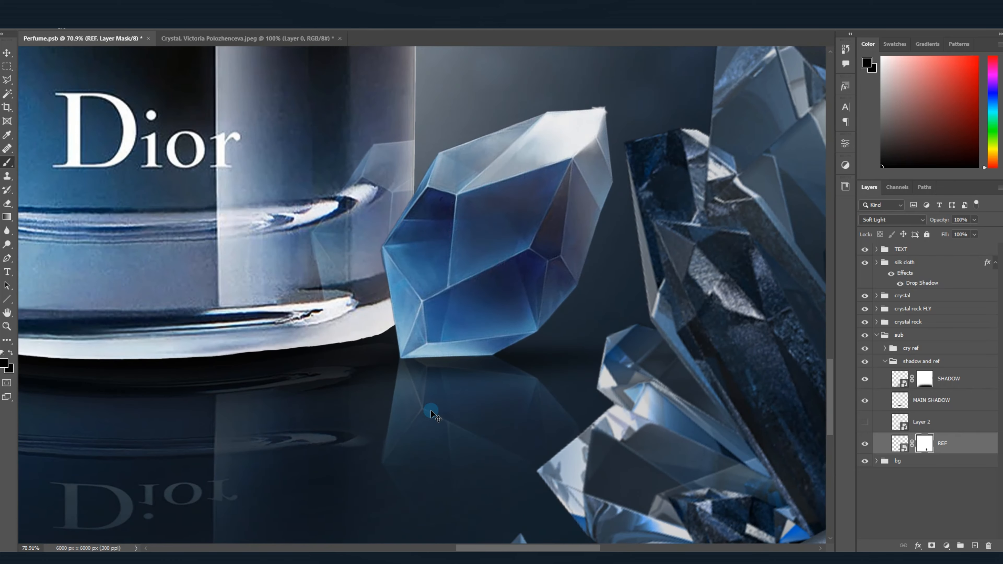
scroll(445, 459, "up", 2)
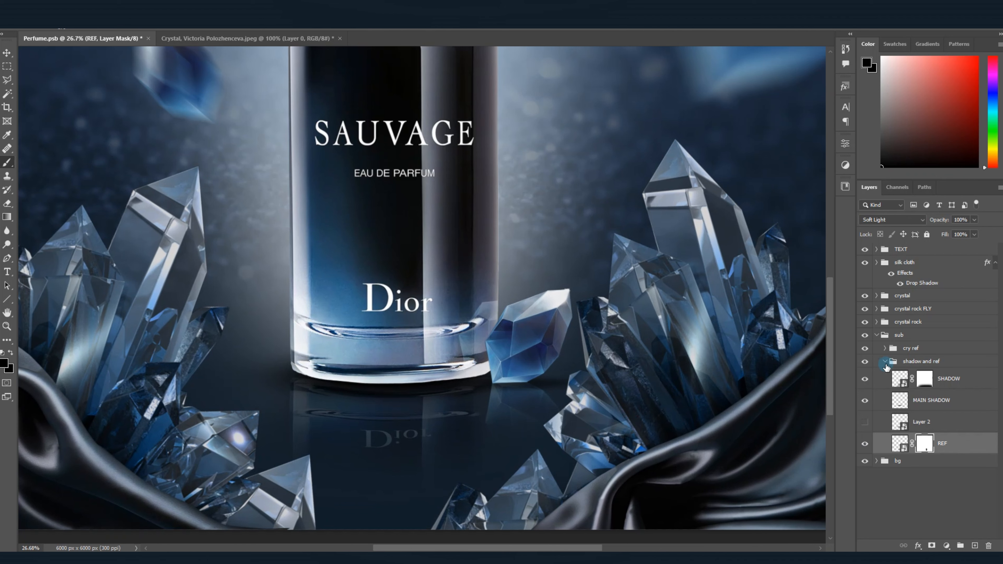
Collapse the sub group and save the document.
left_click(877, 335)
key("ctrl+0")
key("ctrl+s")
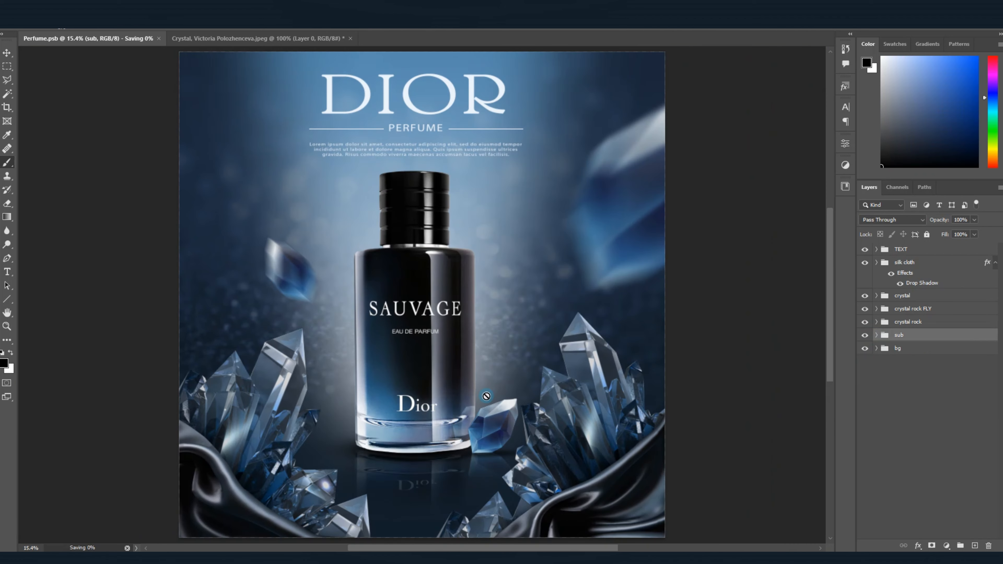
Examine the whole poster composition for overall balance of the bottle, crystals and text.
scroll(468, 352, "down", 2)
scroll(468, 354, "up", 2)
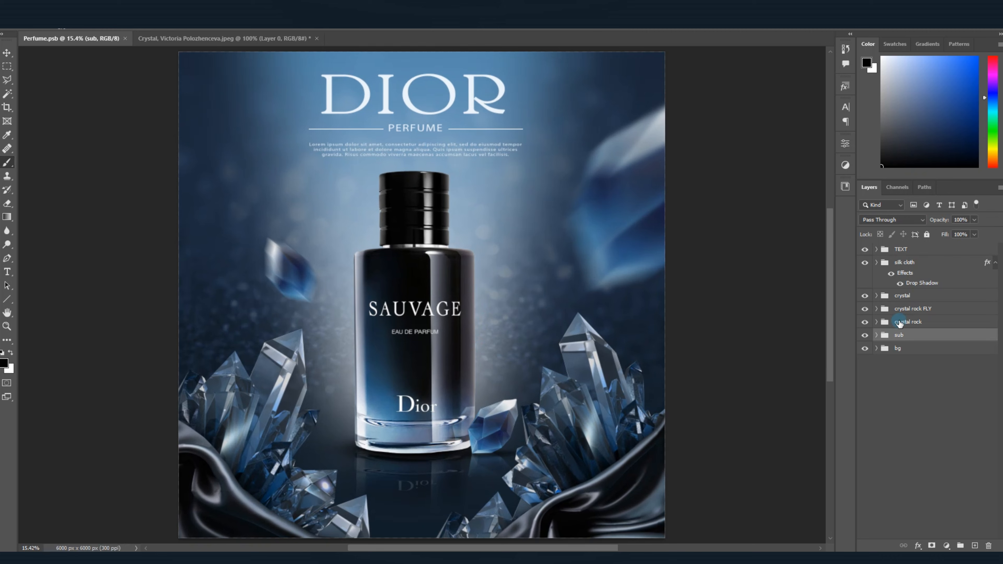
left_click(910, 322)
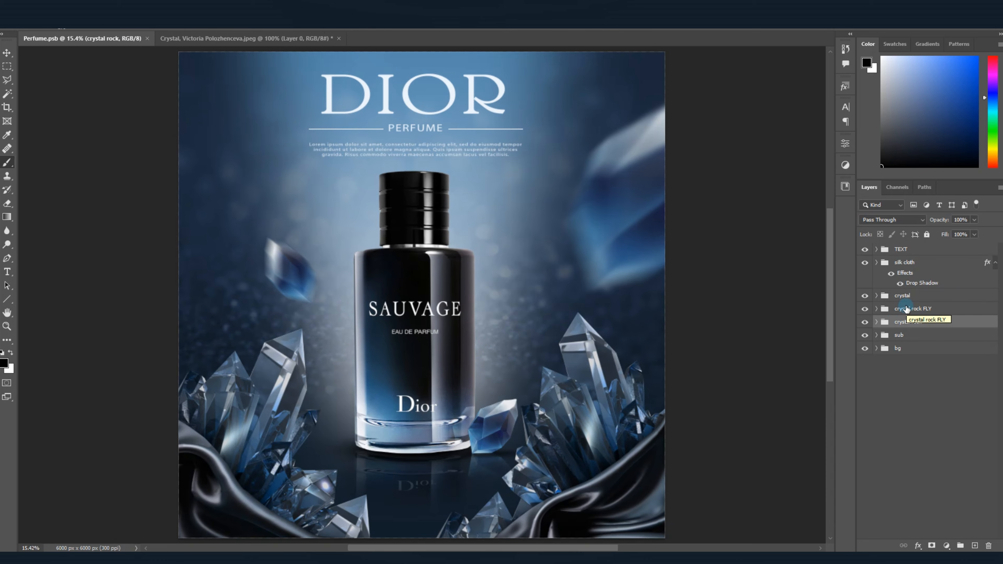
scroll(557, 310, "down", 1)
scroll(553, 310, "up", 1)
scroll(551, 310, "down", 3)
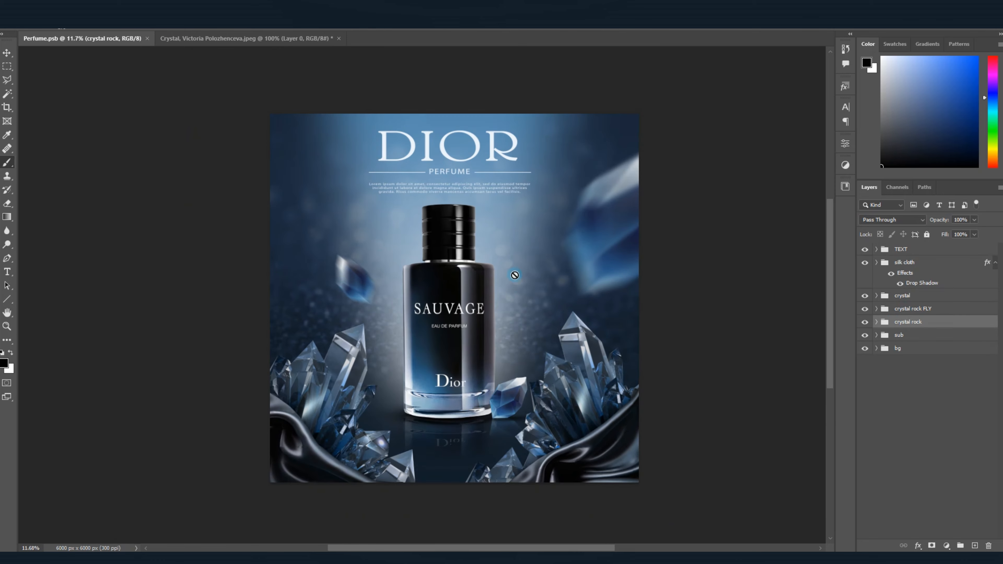
scroll(556, 308, "down", 1)
scroll(556, 308, "up", 4)
scroll(556, 308, "down", 3)
scroll(471, 286, "up", 3)
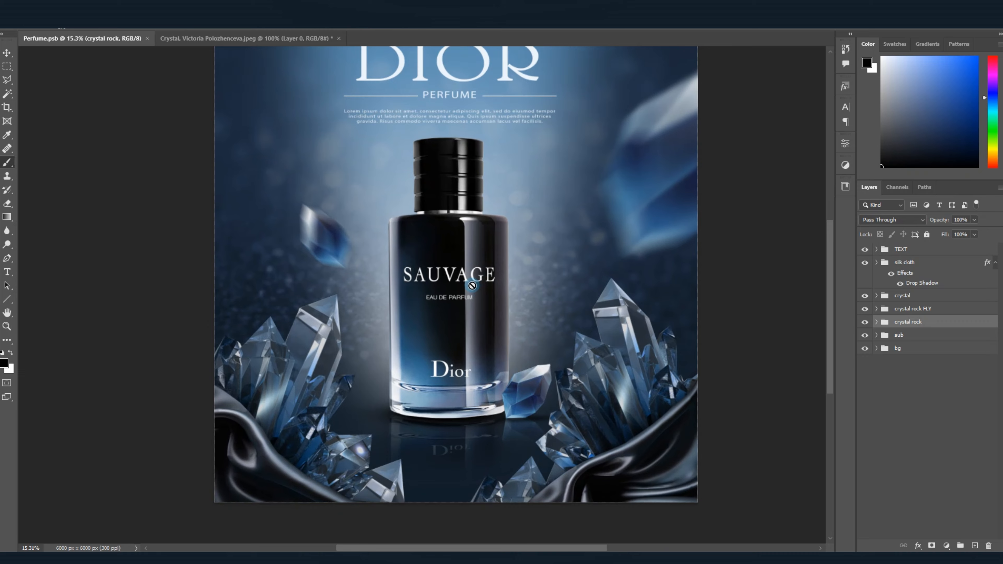
scroll(472, 285, "down", 4)
key("ctrl+0")
Add a Solid Color fill layer in blue #3d86ff above the TEXT group.
left_click(900, 249)
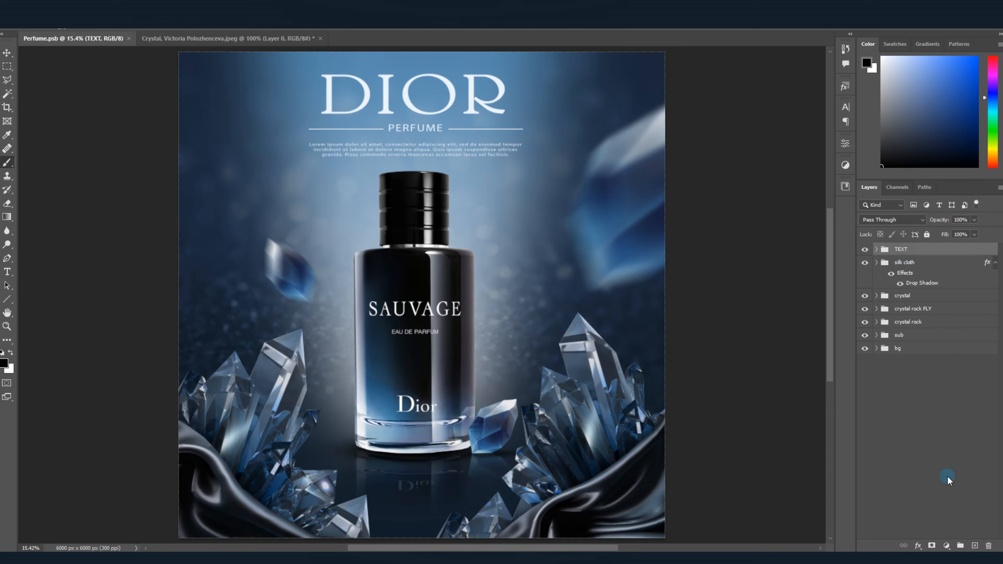
left_click(974, 545)
left_click(946, 546)
left_click(937, 362)
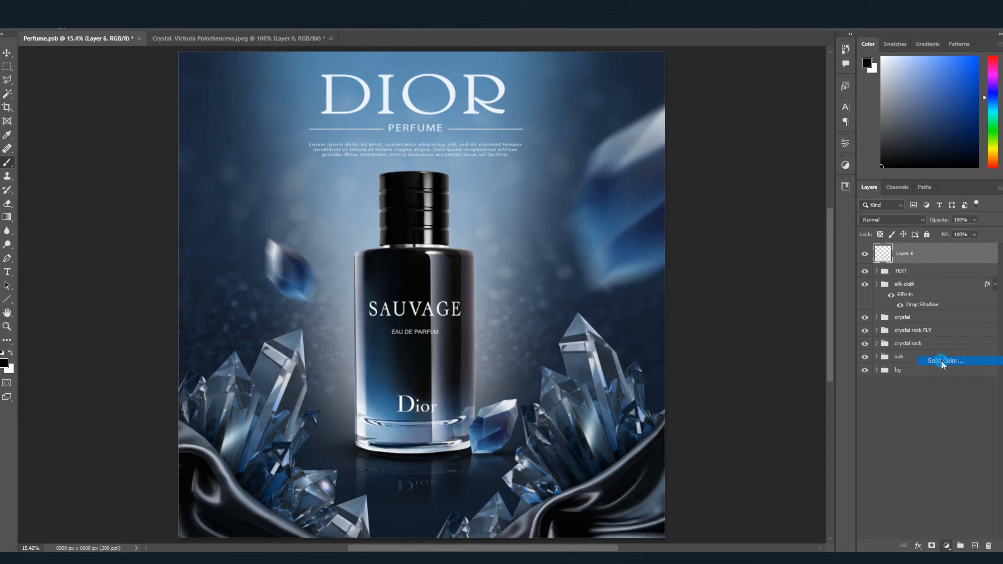
left_click(800, 253)
left_click_drag(774, 249, 761, 196)
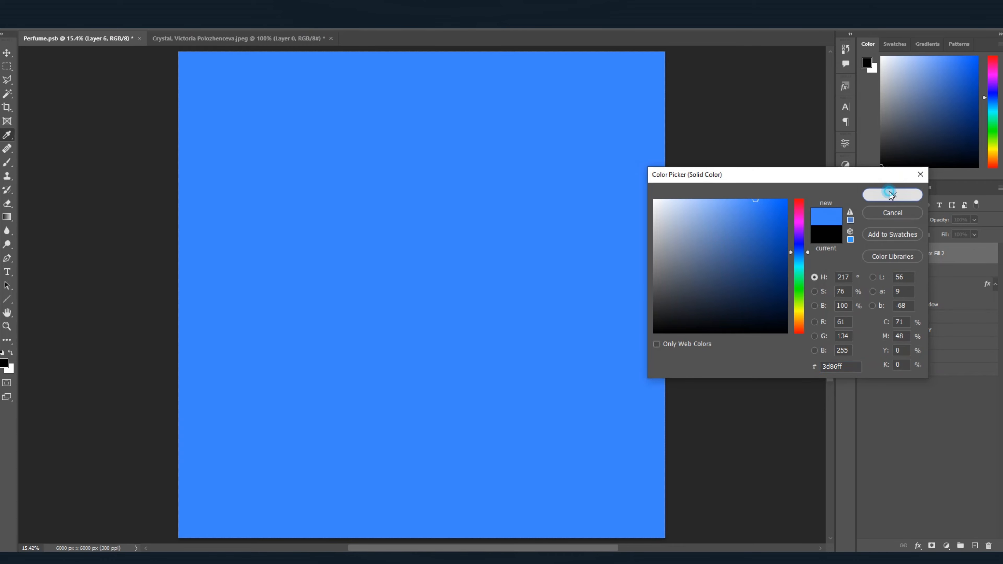
left_click(890, 194)
Set the Color Fill 2 layer's blend mode to Screen and invert its mask to black.
left_click(892, 219)
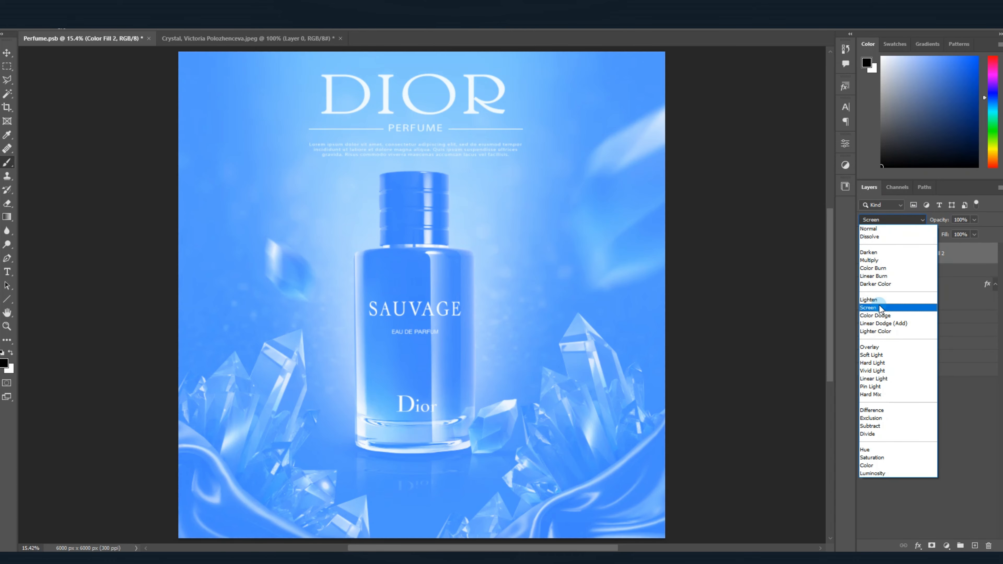
left_click(880, 307)
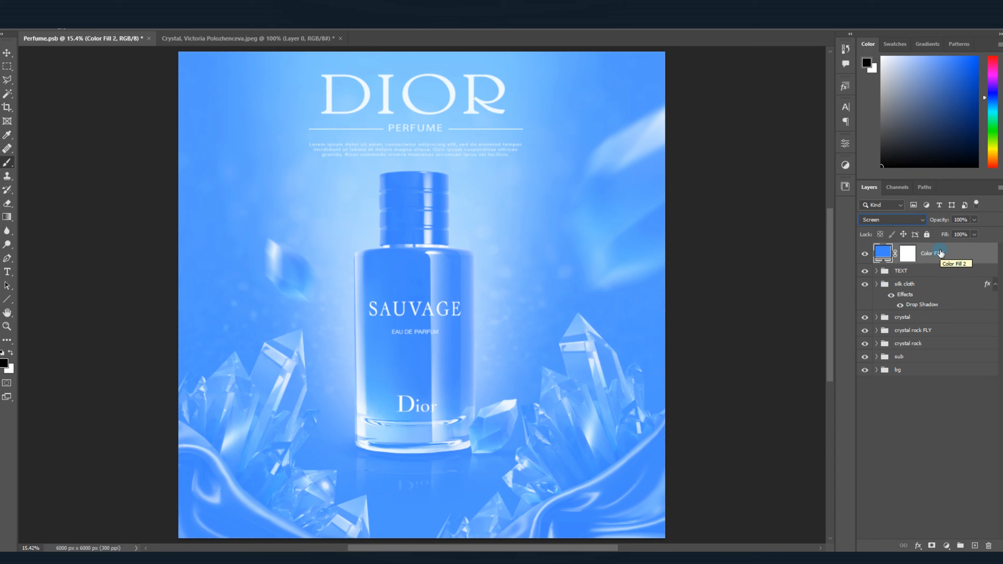
left_click(907, 256)
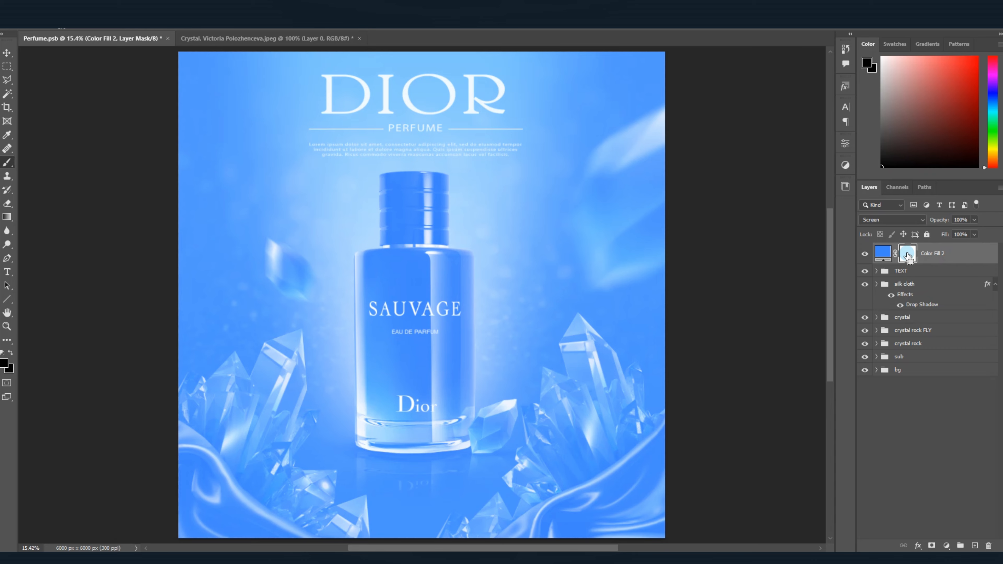
key("ctrl+i")
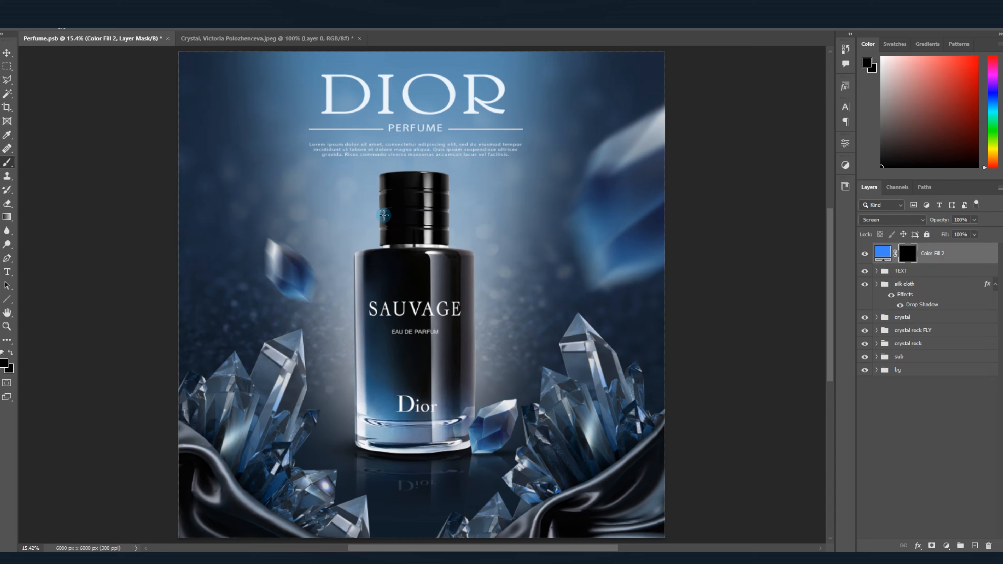
Brush white on the Color Fill 2 mask to add blue glow behind the DIOR title and over the large blurred crystal.
mouse_move(424, 212)
left_mouse_down()
mouse_move(412, 296)
mouse_move(426, 151)
left_mouse_up()
scroll(423, 202, "down", 1)
scroll(424, 202, "down", 1)
key("d")
scroll(396, 353, "up", 5)
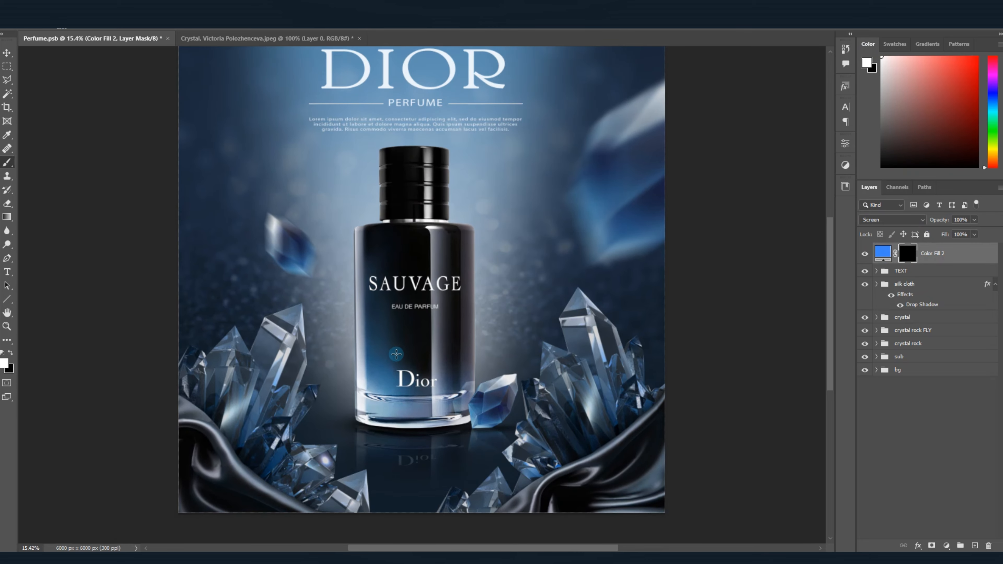
mouse_move(419, 207)
left_mouse_down()
mouse_move(438, 213)
mouse_move(411, 206)
left_mouse_up()
left_click(426, 152)
key("ctrl+z")
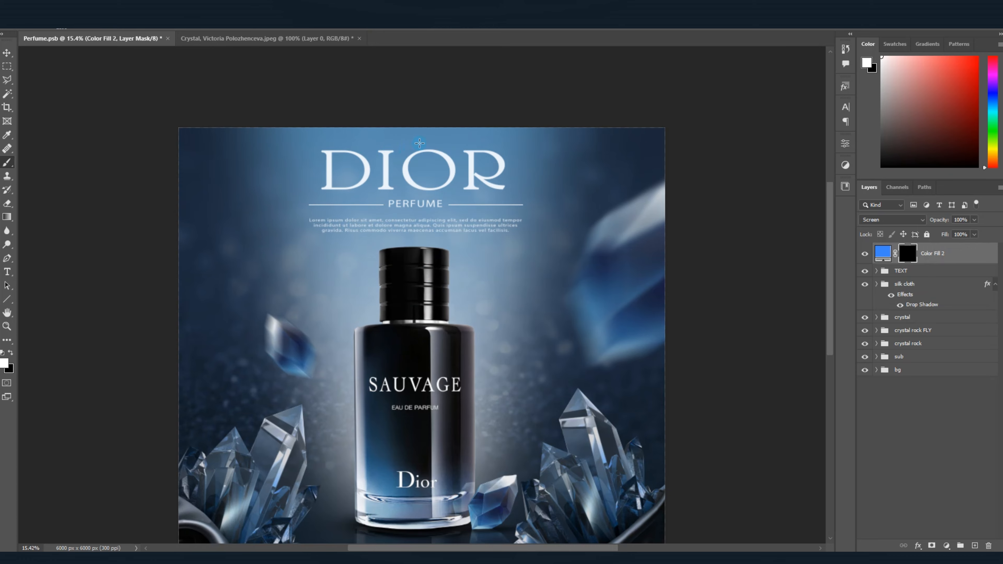
left_click(419, 142)
left_click_drag(630, 346, 589, 346)
left_click(635, 346)
key("ctrl+z")
left_click(632, 345)
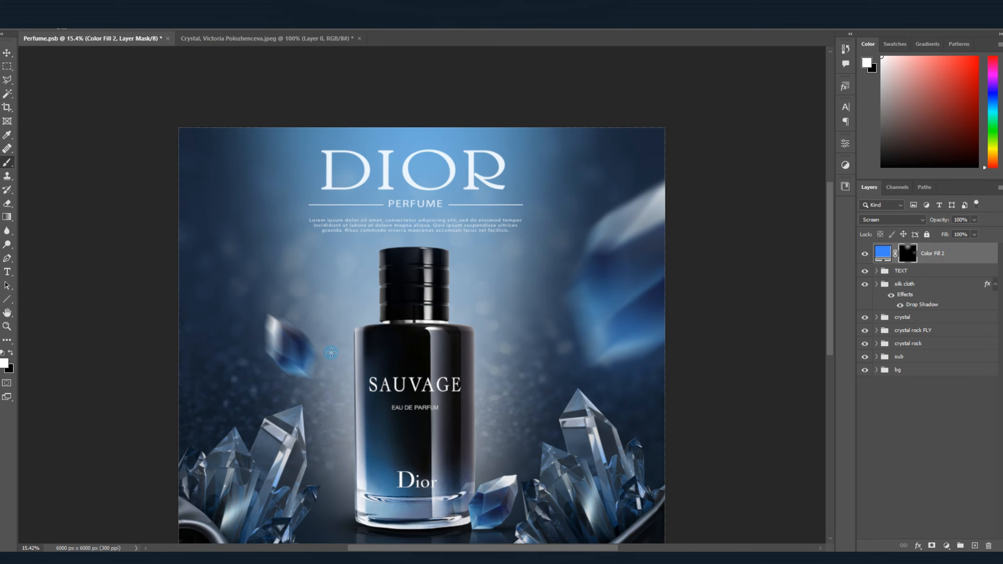
Brush blue glow over the small floating crystal, the lower part of the bottle and the crystal clusters.
left_click(295, 370)
scroll(421, 375, "down", 2)
left_click(375, 424)
left_click(492, 439)
left_click(600, 442)
scroll(421, 376, "down", 1)
scroll(421, 376, "down", 2)
Try adding blue glow over the lower crystals and silk cloth on both sides, and undo the two strokes.
left_click(236, 420)
left_click(599, 411)
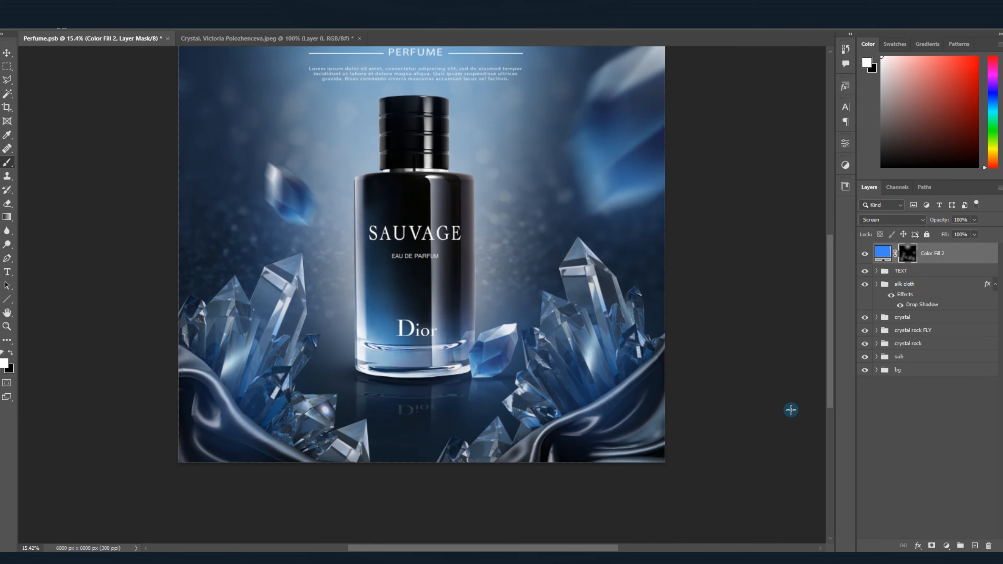
key("ctrl+z")
key("ctrl+z")
Brush white on the Color Fill 2 mask to add blue glow over the bottle's cap and shoulder.
scroll(624, 411, "down", 1)
scroll(328, 438, "up", 2)
scroll(328, 438, "up", 5)
left_click_drag(334, 426, 277, 431)
scroll(335, 426, "up", 1)
scroll(335, 426, "right", 3)
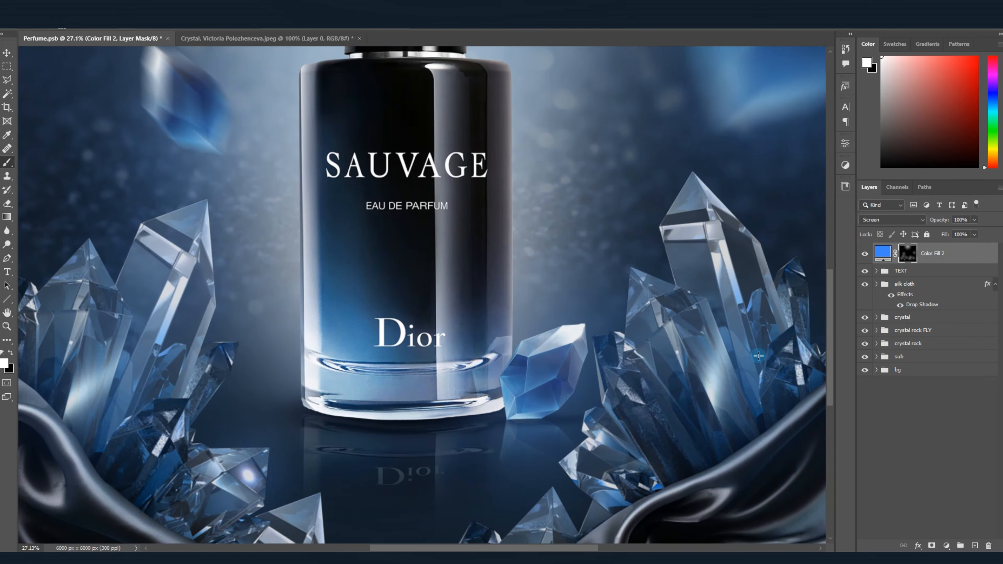
scroll(649, 351, "up", 8)
left_click_drag(497, 264, 470, 266)
left_click(377, 256)
left_click(378, 253)
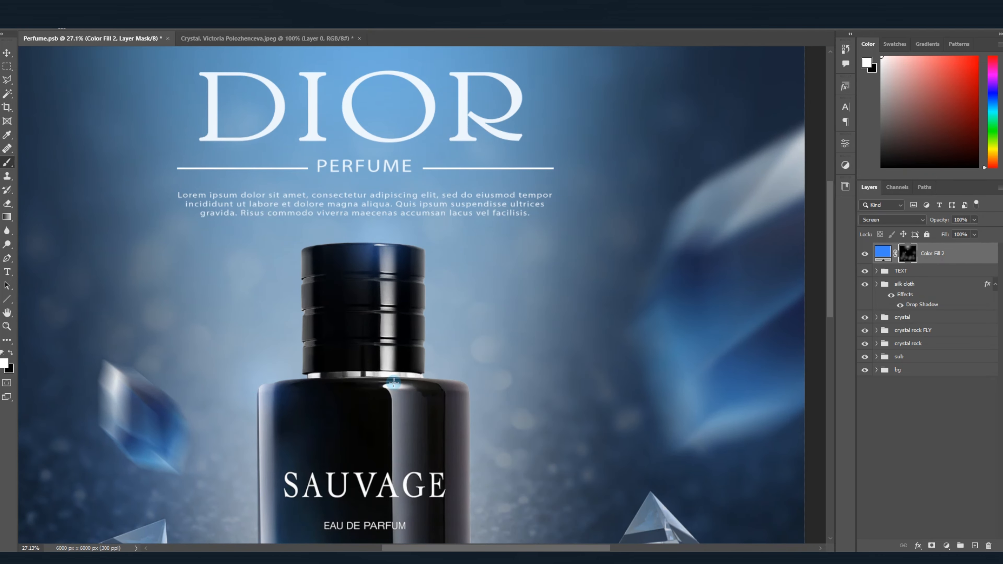
scroll(355, 395, "down", 5)
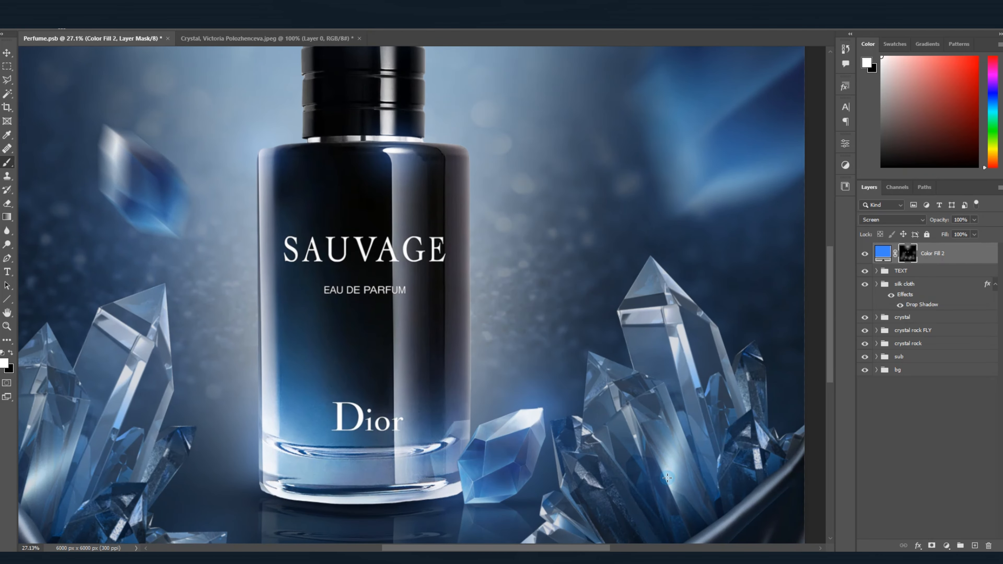
scroll(641, 196, "down", 2)
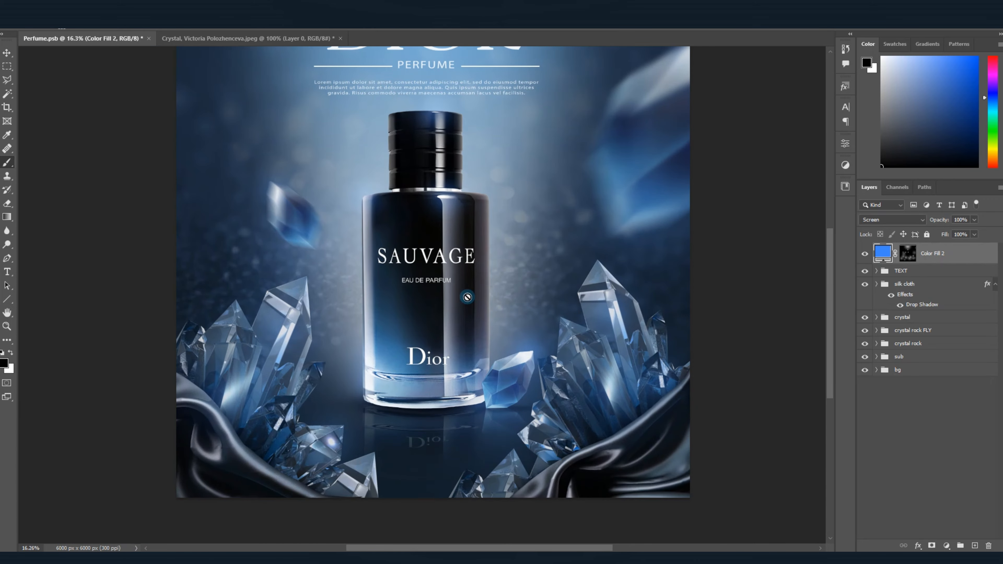
Add a light blue Solid Color fill layer, set its blend mode to Screen and invert its mask to black.
left_click(946, 545)
left_click(946, 359)
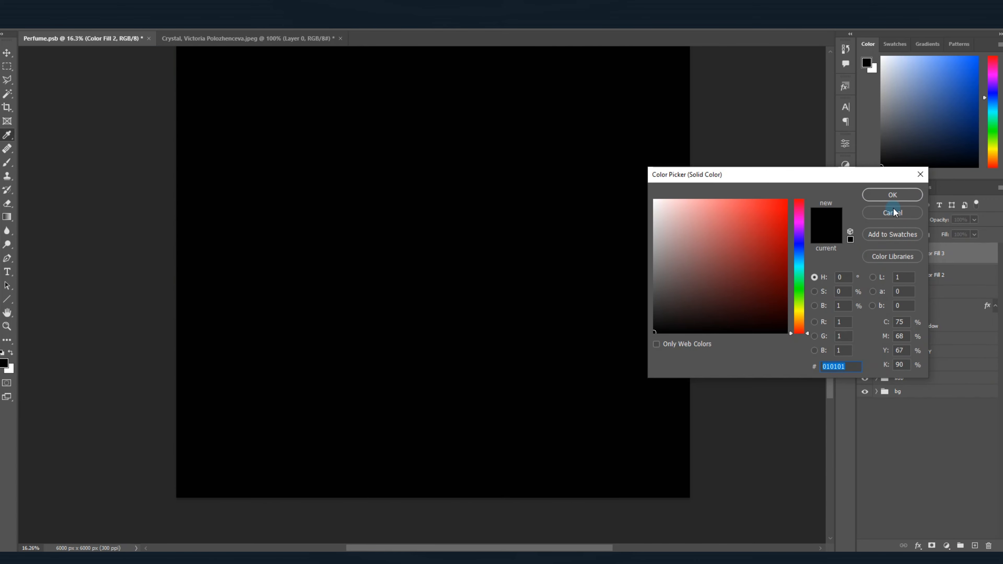
left_click(692, 200)
left_click(893, 193)
left_click(892, 219)
left_click(881, 312)
key("ctrl+i")
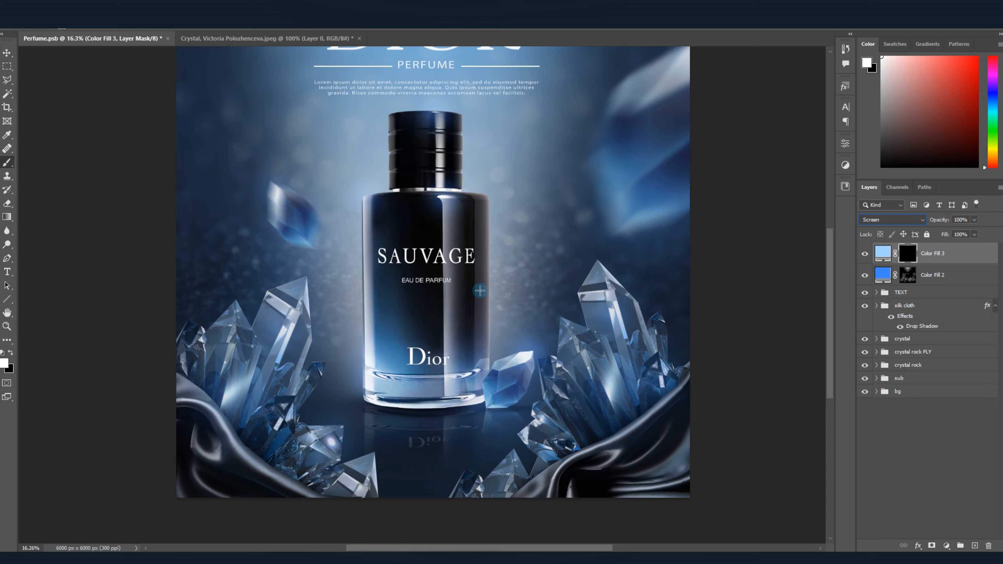
Resize the brush and dab light blue highlights on the right crystal cluster, the small crystal and the bottle's base.
key("ctrl+0")
scroll(590, 466, "up", 3)
right_click(589, 398, "alt")
left_click(587, 423)
left_click(680, 396)
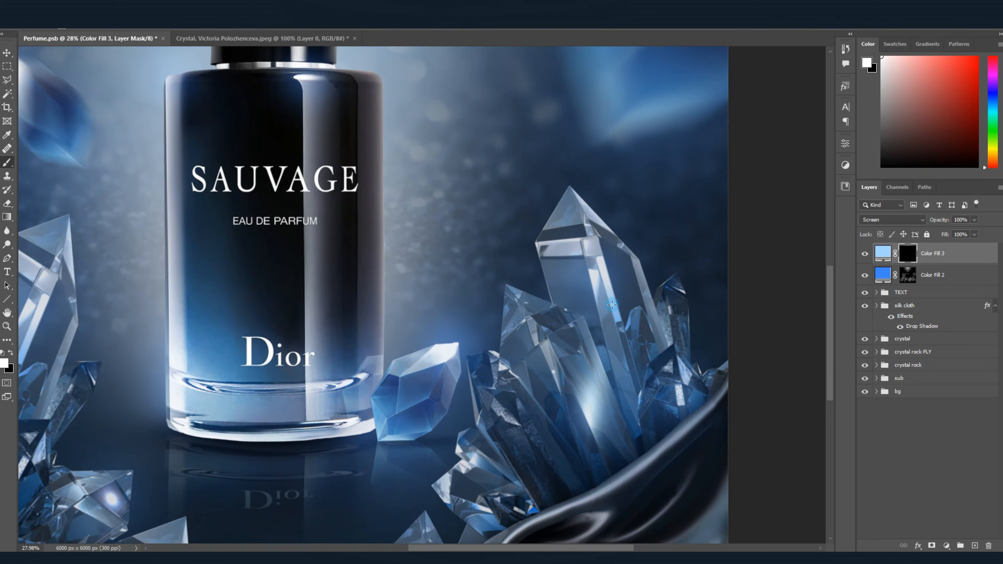
left_click(592, 281)
left_click(453, 346)
left_click(110, 498)
left_click_drag(170, 359, 168, 397)
left_click(347, 382)
Dab light blue highlights on the bottle's shoulders and the bright facets of the left crystal cluster.
scroll(380, 426, "up", 3)
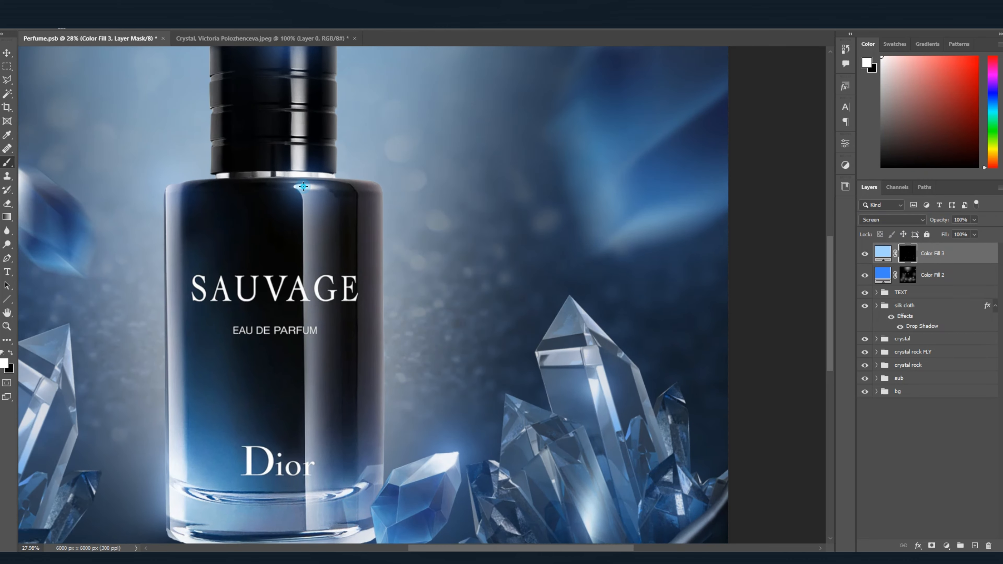
left_click(303, 190)
left_click(166, 192)
key("ctrl+0")
scroll(336, 373, "up", 3)
scroll(336, 373, "down", 2)
left_click(100, 457)
left_click(195, 521)
Dab light blue glow on the top edge of the bottle's cap.
scroll(225, 318, "up", 4)
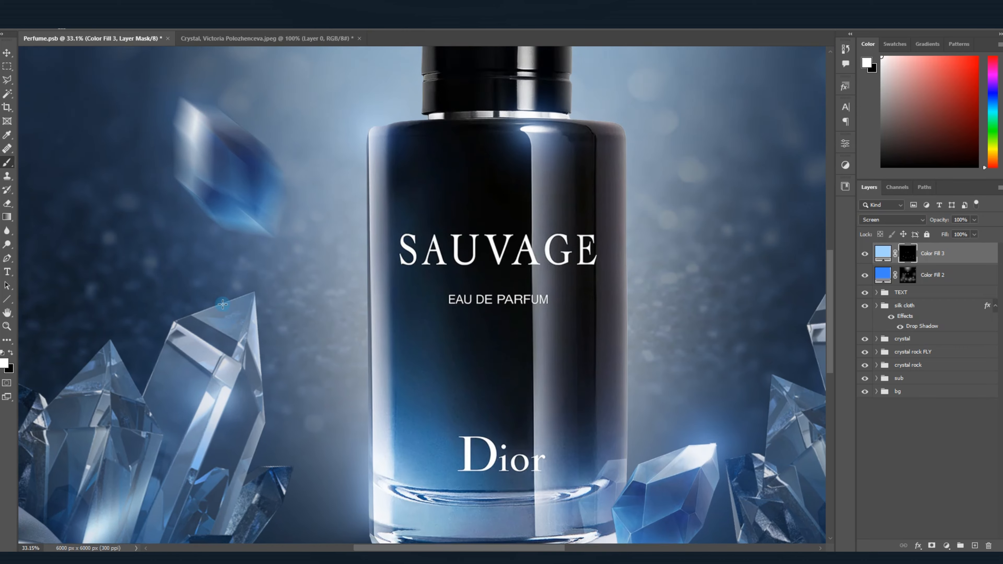
left_click(534, 222)
scroll(539, 222, "down", 1)
scroll(533, 219, "up", 4)
left_click(527, 216)
scroll(527, 216, "down", 5)
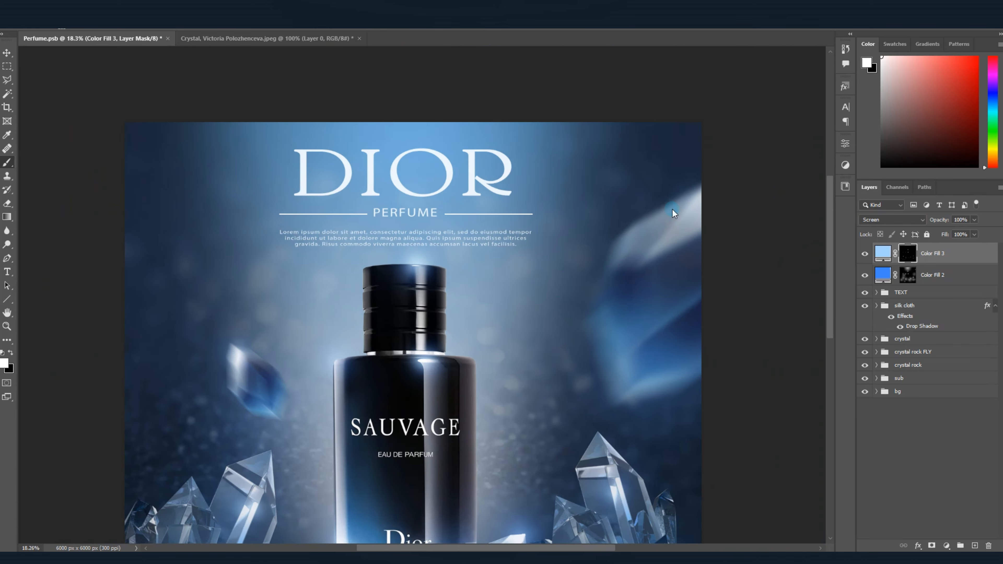
Add small light blue sparkles to the shiny facets and edges of the right crystal cluster.
scroll(658, 266, "down", 4)
scroll(680, 403, "up", 10)
left_click(649, 362)
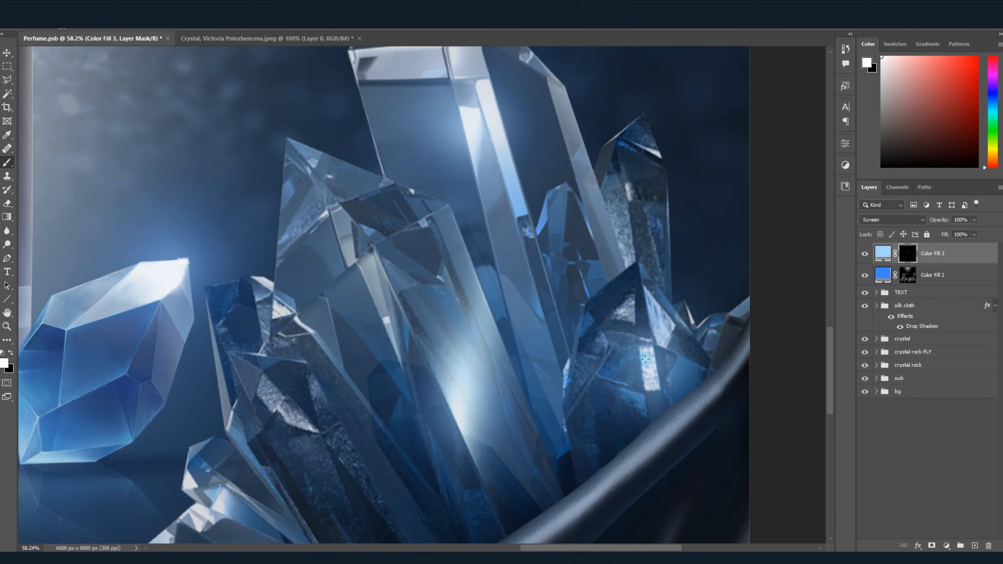
left_click(659, 322)
mouse_move(386, 323)
left_mouse_down()
mouse_move(395, 263)
mouse_move(454, 264)
left_mouse_up()
left_click(257, 424)
left_click(454, 263)
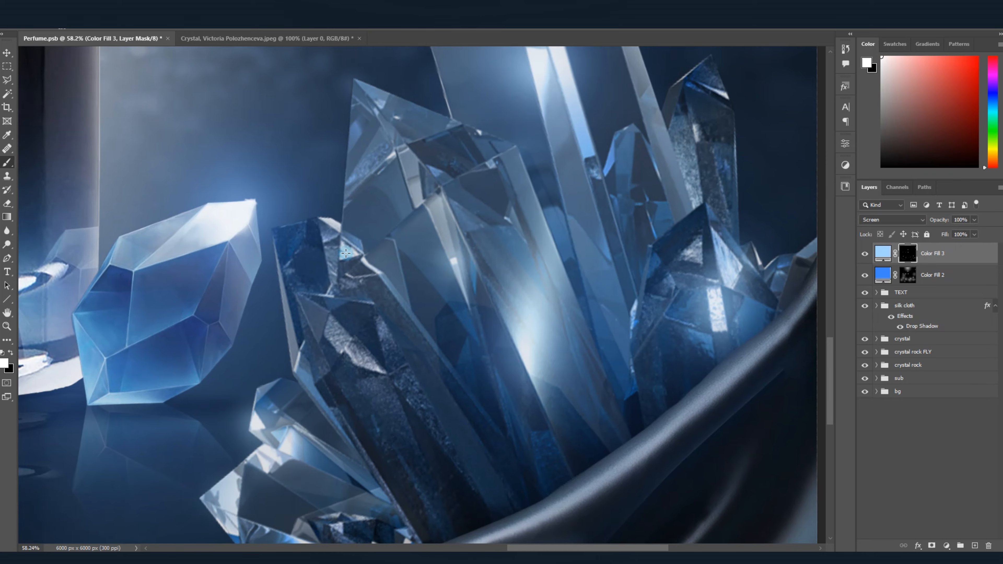
left_click(342, 238)
left_click(371, 267)
left_click(335, 224)
Dab light blue highlights on the lower left crystals and the small crystals at the image's left edge.
scroll(334, 224, "down", 7)
scroll(336, 442, "up", 1)
left_click(335, 442)
left_click(181, 327)
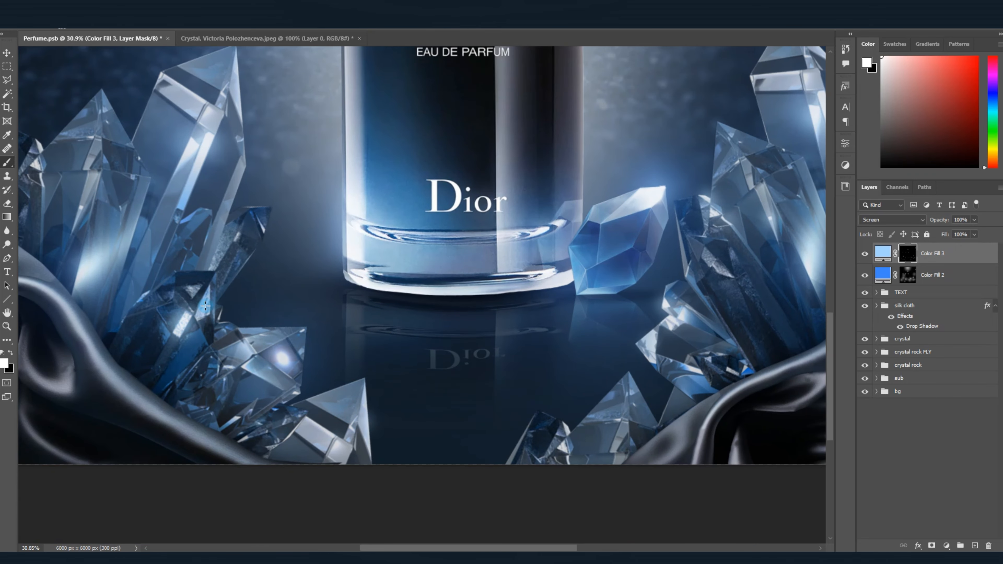
left_click(203, 301)
left_click(303, 332)
scroll(193, 123, "up", 1)
left_click(82, 241)
left_click(35, 196)
left_click(38, 177)
left_click(82, 240)
left_click(136, 199)
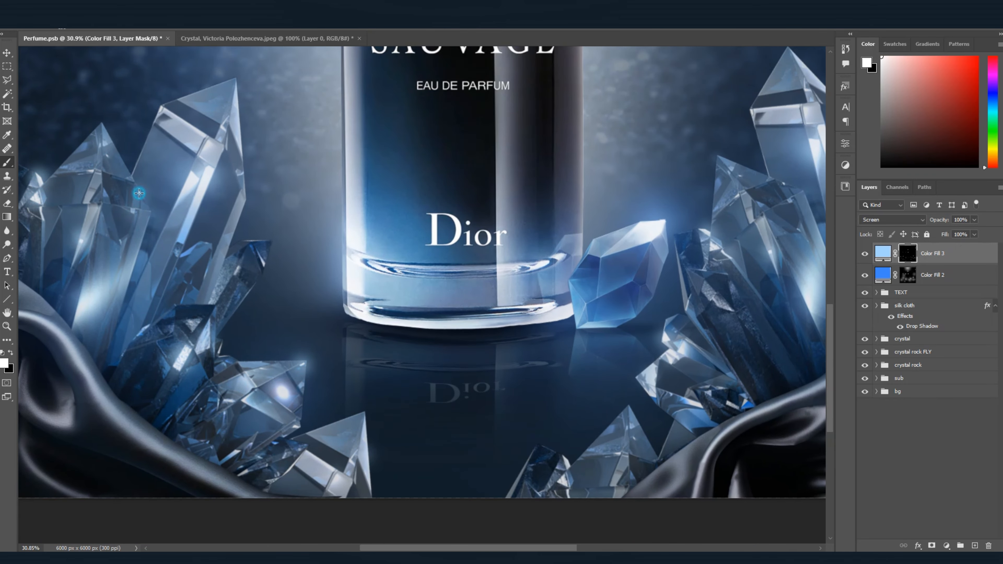
Add light blue highlights to the tip, corners and facet edges of the tall left crystal and its neighbor.
scroll(138, 201, "up", 3)
left_click(235, 198)
scroll(289, 379, "up", 5)
left_click(240, 348)
left_click(205, 357)
scroll(197, 293, "down", 4)
scroll(196, 237, "up", 5)
left_click(213, 238)
left_click(151, 179)
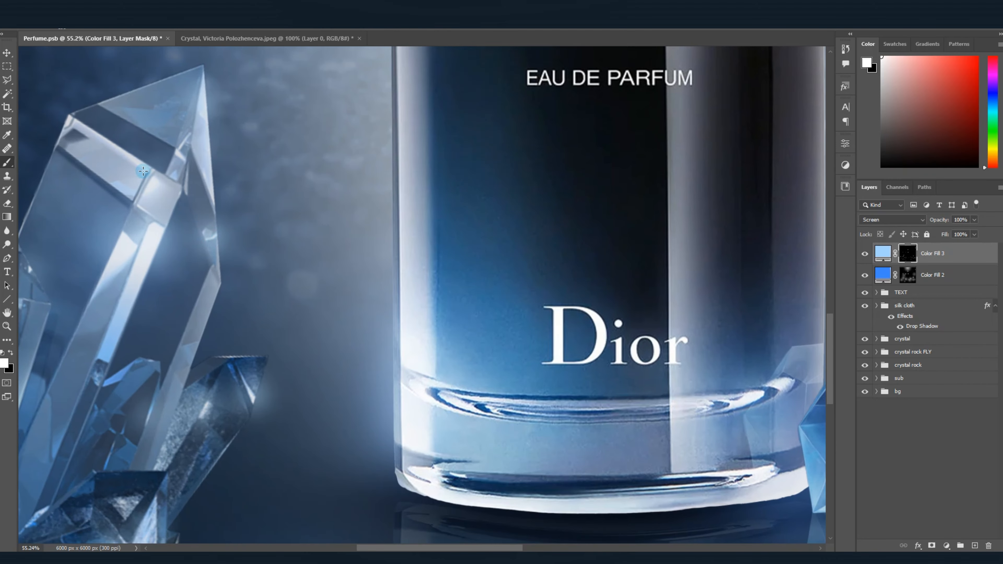
left_click(71, 121)
left_click(145, 160)
scroll(142, 147, "down", 7)
scroll(69, 175, "up", 7)
left_click(52, 144)
left_click(194, 359)
scroll(269, 332, "down", 2)
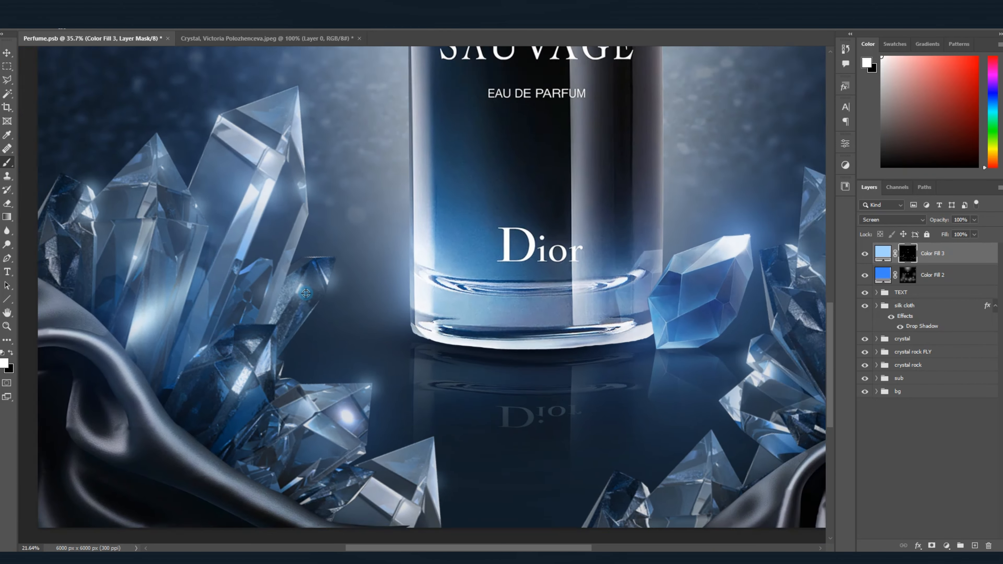
Dab light blue highlights on the tips and upper edges of the tall crystals in the right cluster.
left_click_drag(671, 253, 315, 273)
scroll(522, 262, "up", 1)
left_click(530, 218)
left_click(481, 226)
left_click(689, 295)
left_click(673, 198)
left_click(481, 206)
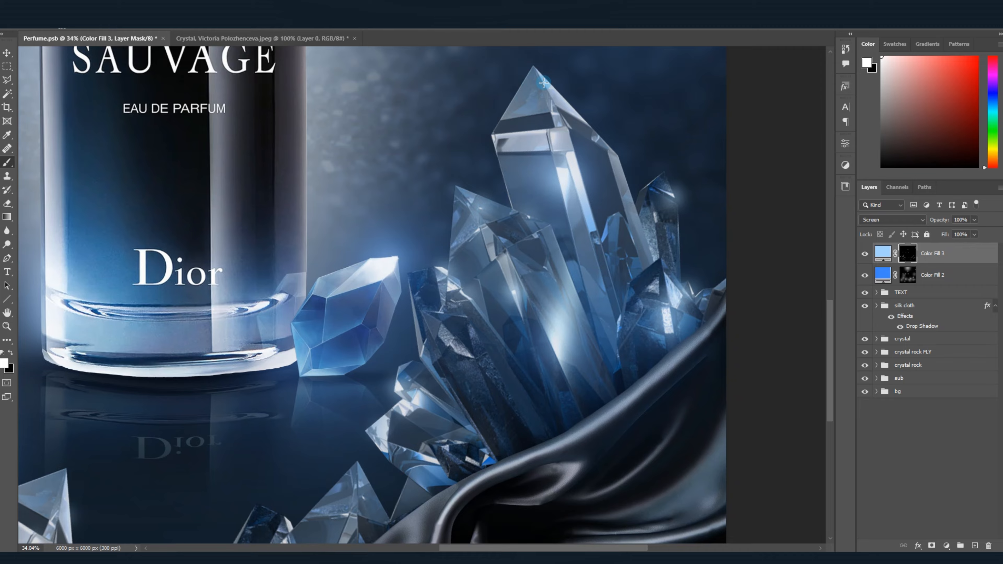
left_click(555, 90)
Add light blue sparkles to the small lower right crystals beside the silk cloth.
scroll(572, 143, "down", 4)
scroll(391, 402, "up", 6)
scroll(391, 402, "down", 1)
left_click(478, 262)
left_click(358, 389)
left_click(357, 404)
left_click(453, 346)
left_click(539, 294)
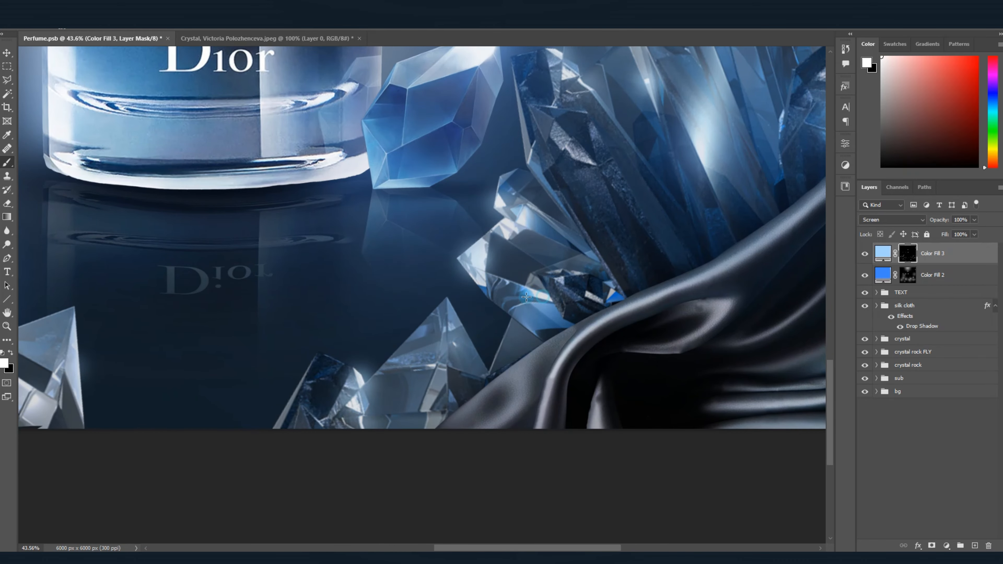
Dab light blue highlights on the corners and facets of the bottom left crystals.
left_click_drag(315, 276, 520, 261)
left_click(277, 335)
left_click(99, 276)
left_click(114, 236)
left_click(138, 227)
left_click_drag(113, 229, 219, 248)
left_click(112, 215)
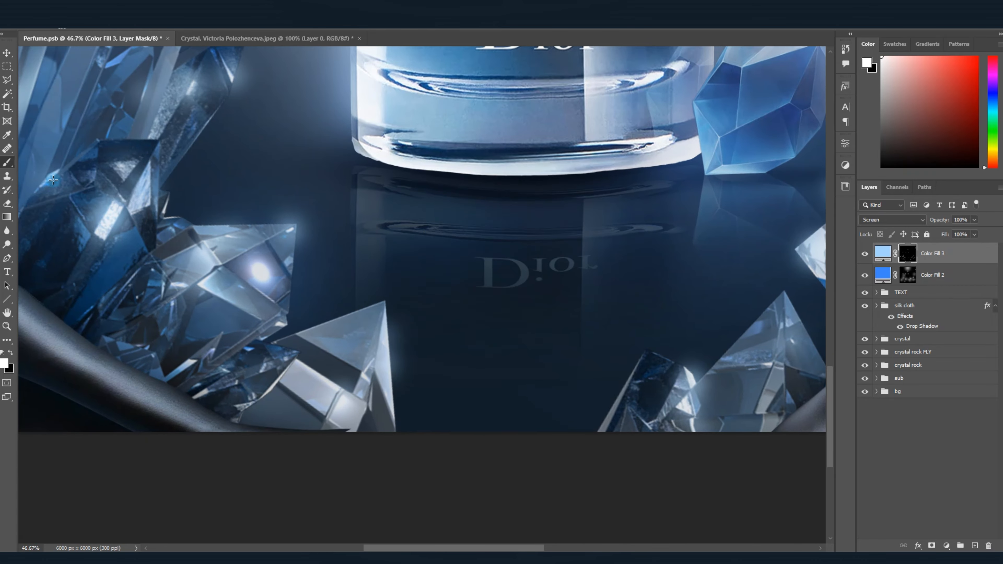
scroll(119, 256, "down", 6)
scroll(450, 140, "up", 7)
left_click(457, 181)
left_click(470, 180)
scroll(452, 277, "down", 4)
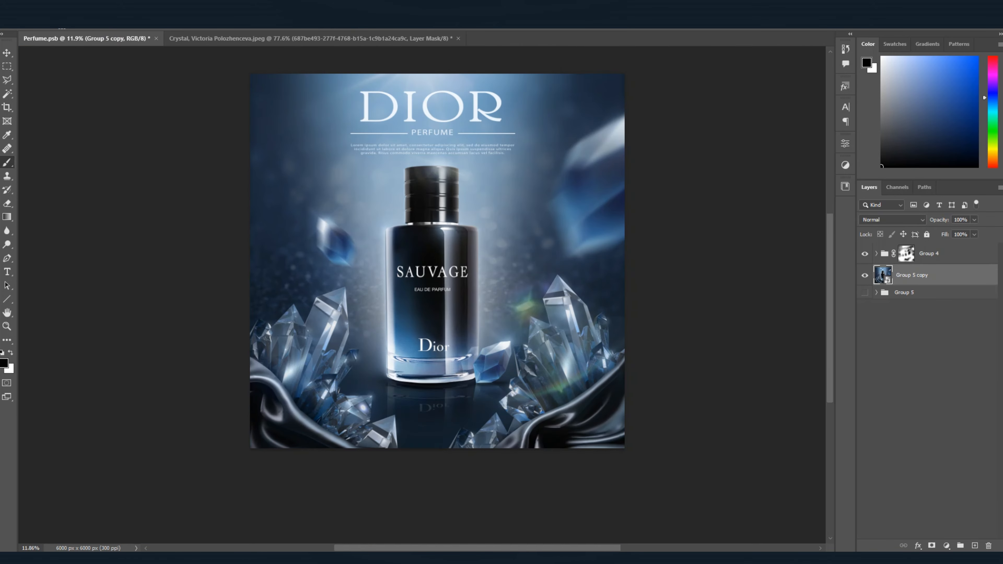
Open Field Blur on the Group 5 copy layer and set the pin at the bottle's center to 0 px.
left_click(141, 28)
mouse_move(161, 141)
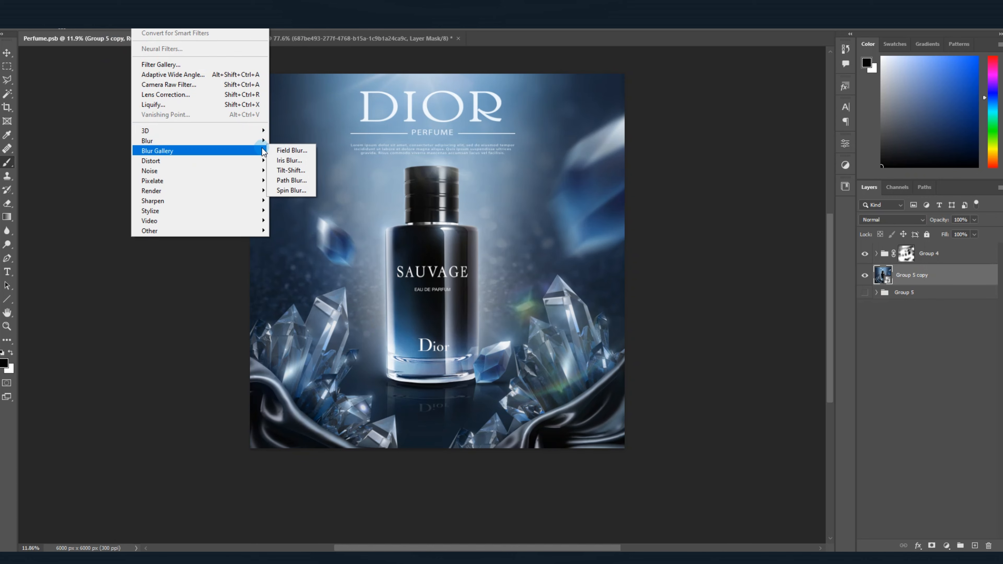
left_click(292, 150)
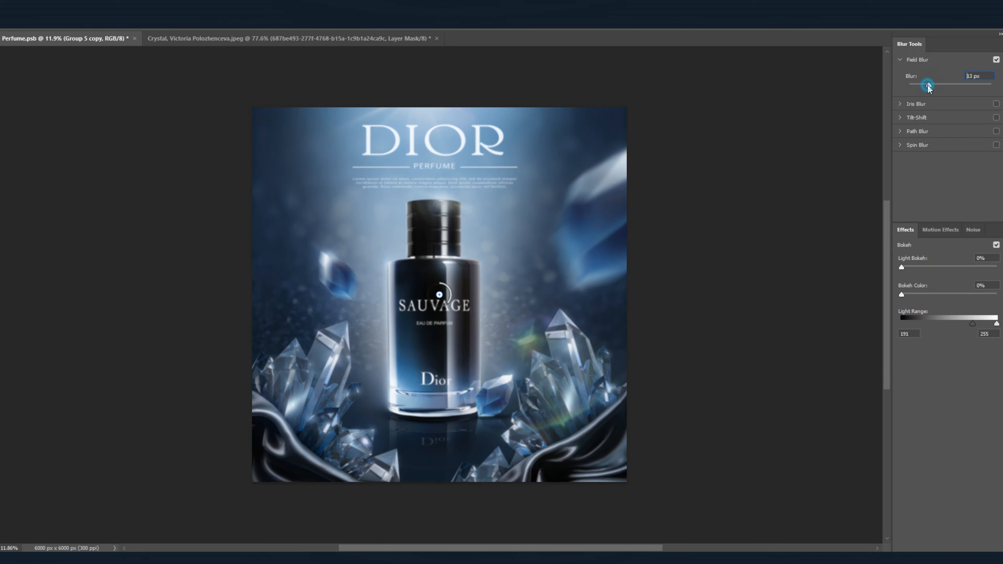
left_click_drag(928, 85, 914, 88)
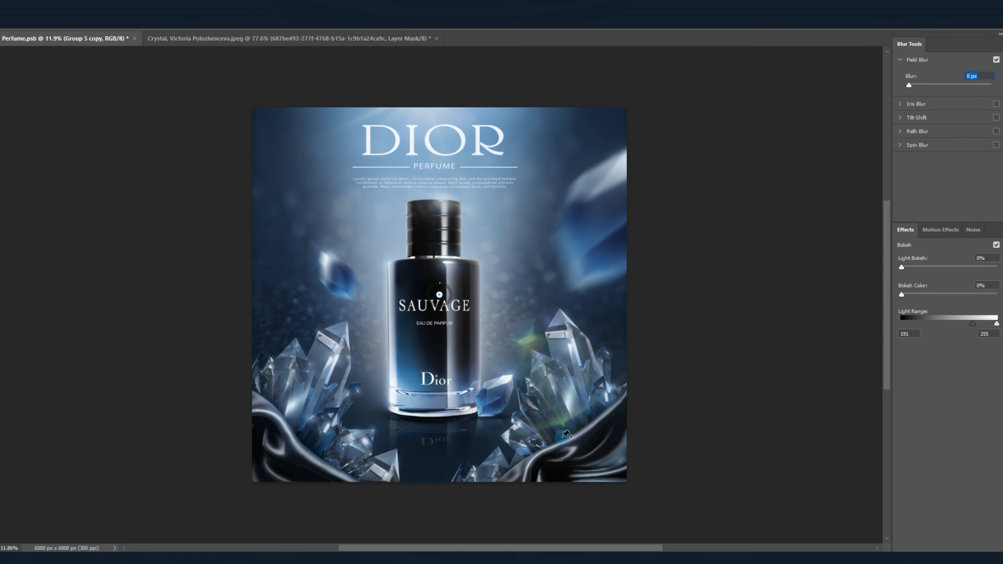
Add 15 px blur pins on both silk cloths and the large crystal, and 0 px pins on the bottle cap and DIOR title.
left_click(595, 451)
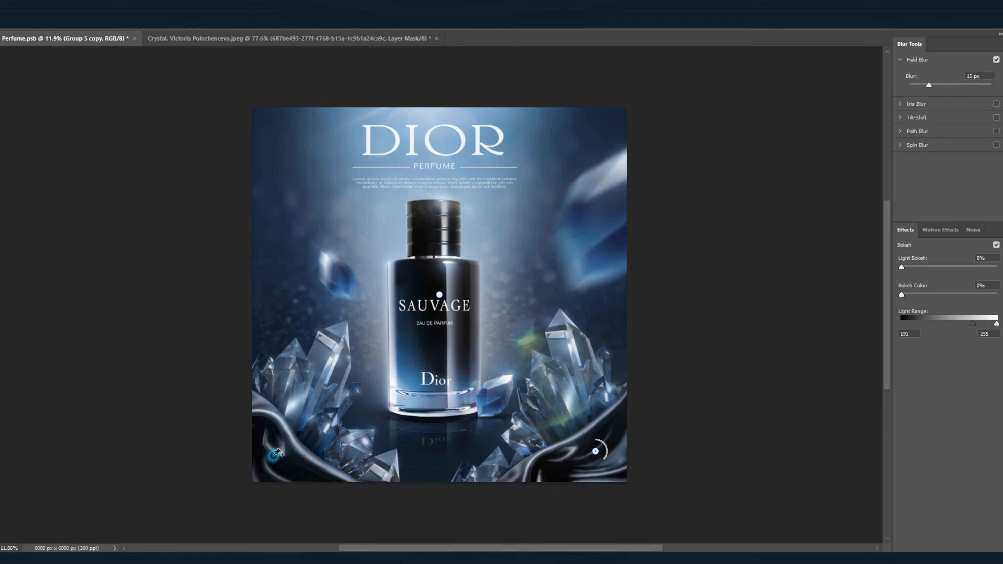
left_click(627, 193)
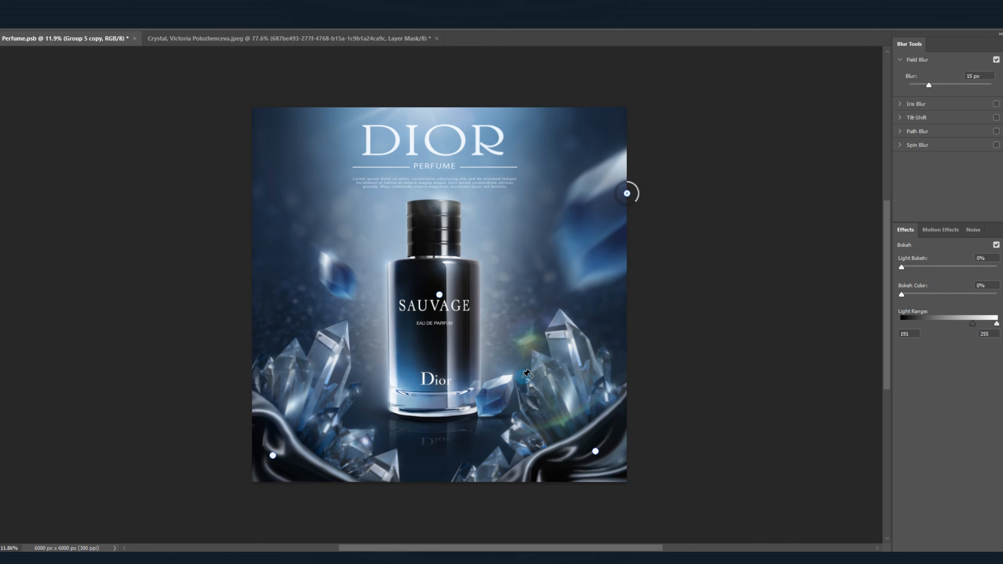
left_click(439, 213)
left_click_drag(929, 84, 893, 89)
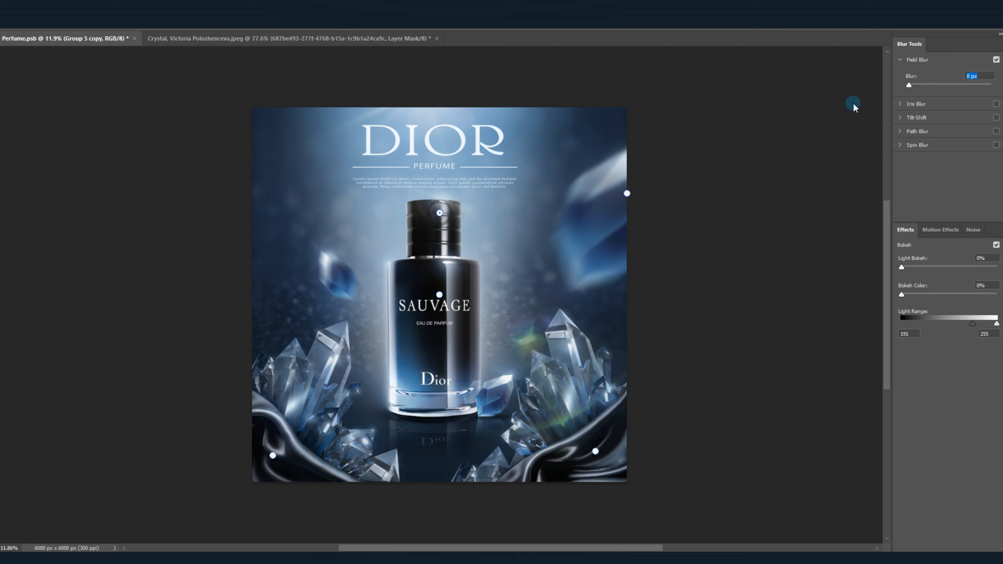
left_click(436, 145)
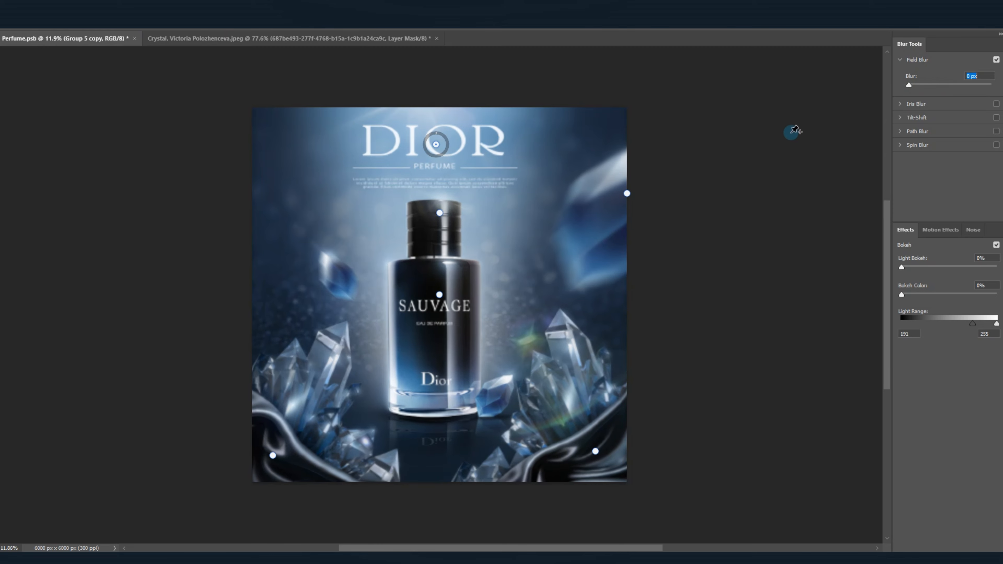
Add a 15 px pin in the upper left background and set the silk cloth pins to 34 px left and 31 px right.
left_click(269, 151)
left_click(439, 294)
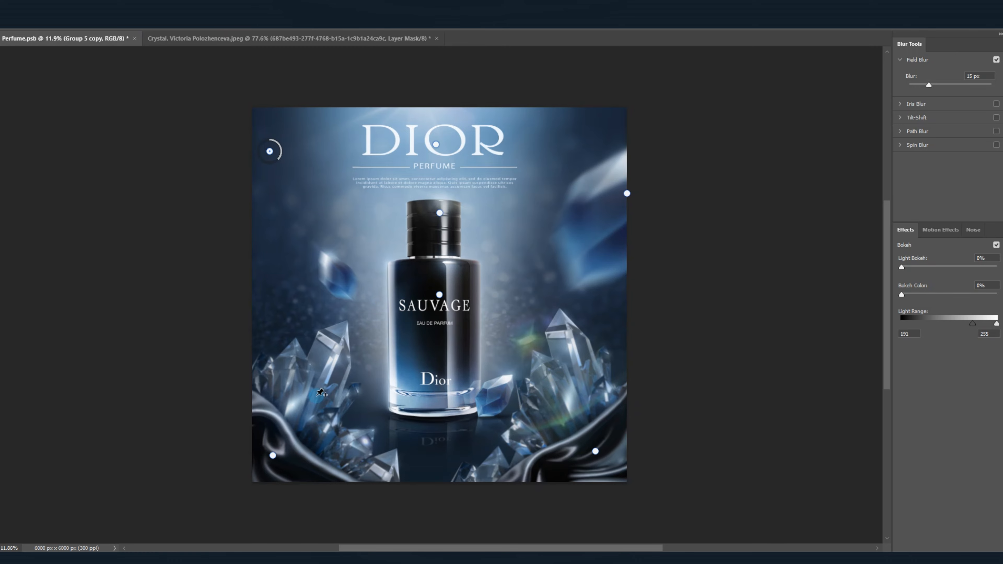
left_click(272, 456)
left_click_drag(934, 88, 942, 88)
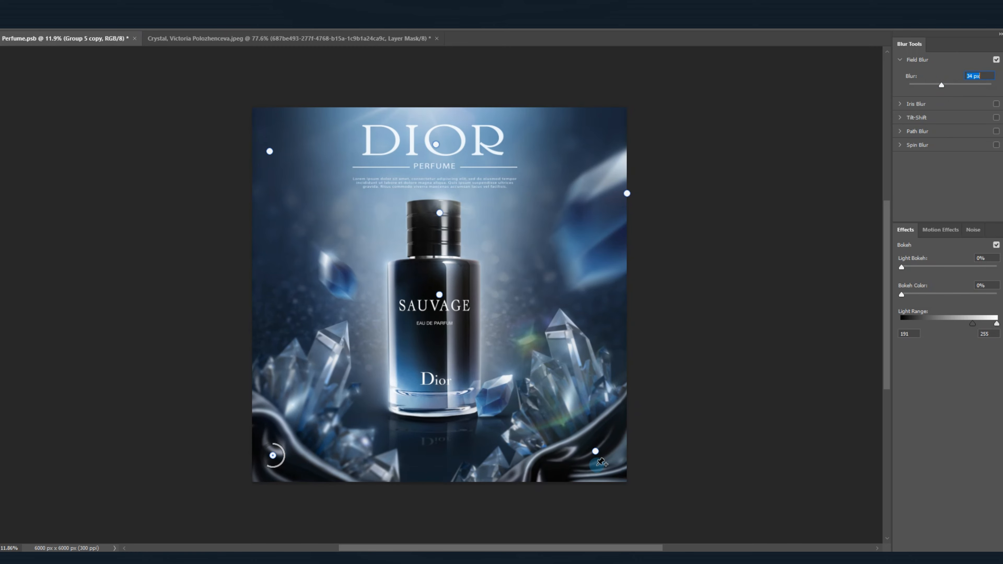
left_click(595, 452)
left_click_drag(942, 84, 939, 85)
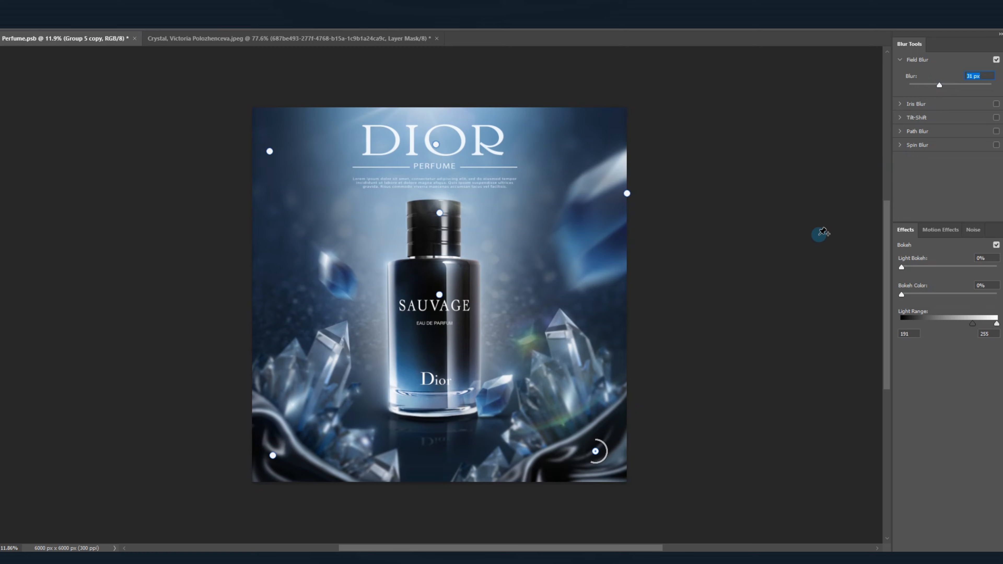
Add blur pins on both crystal clusters, the bottle's base and the floor's bottom edge, and apply the Field Blur.
left_click(569, 393)
left_click(317, 384)
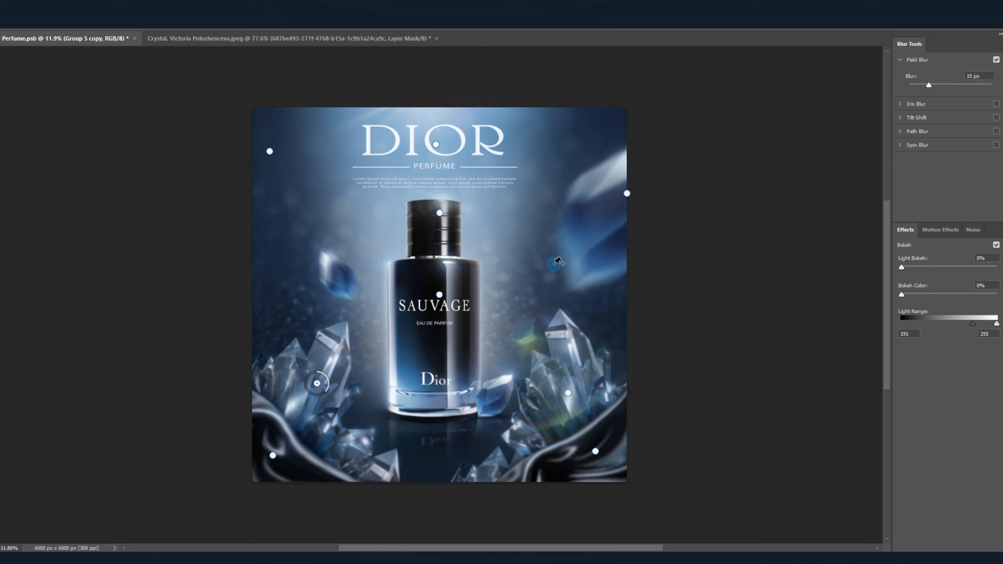
left_click(436, 401)
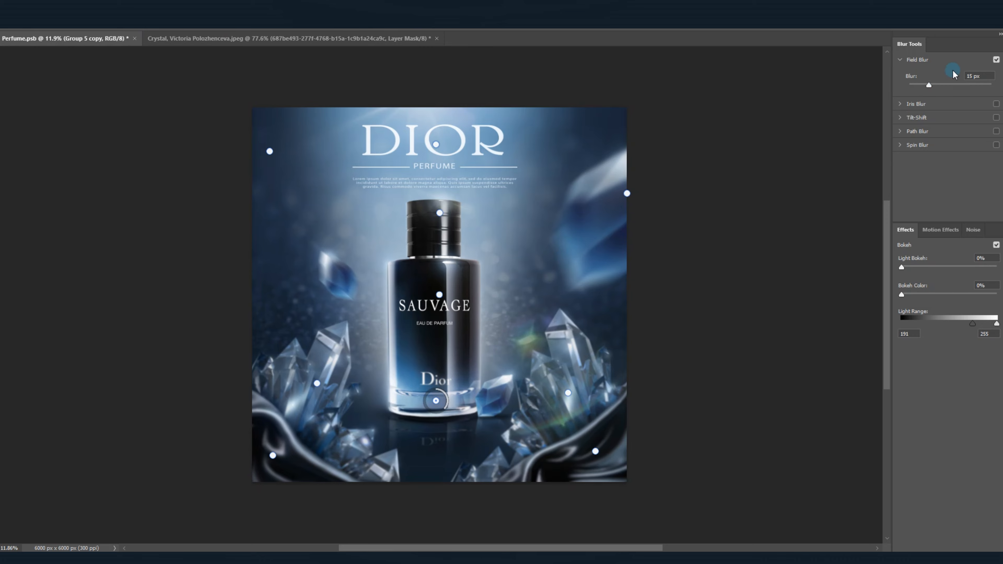
left_click(445, 479)
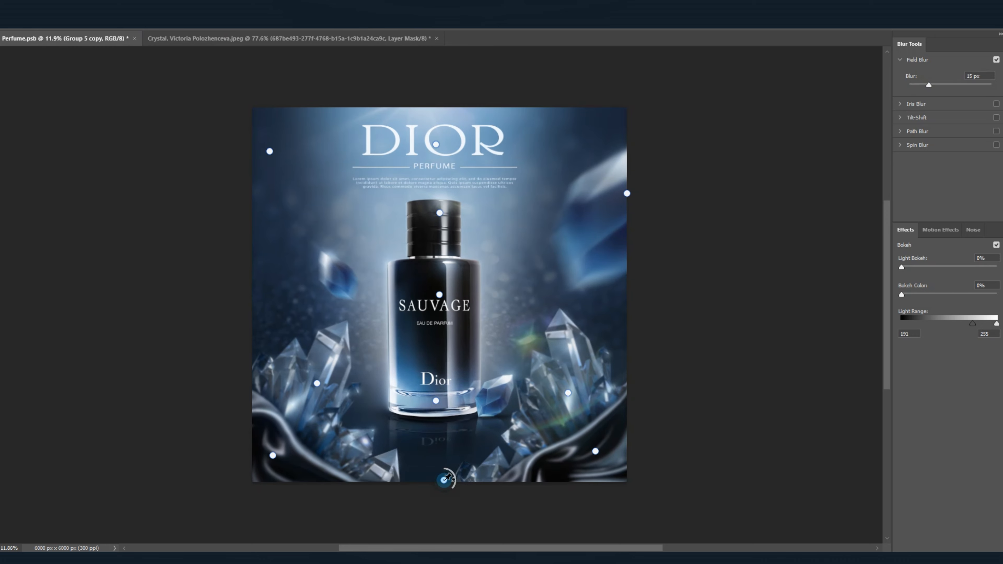
left_click(936, 85)
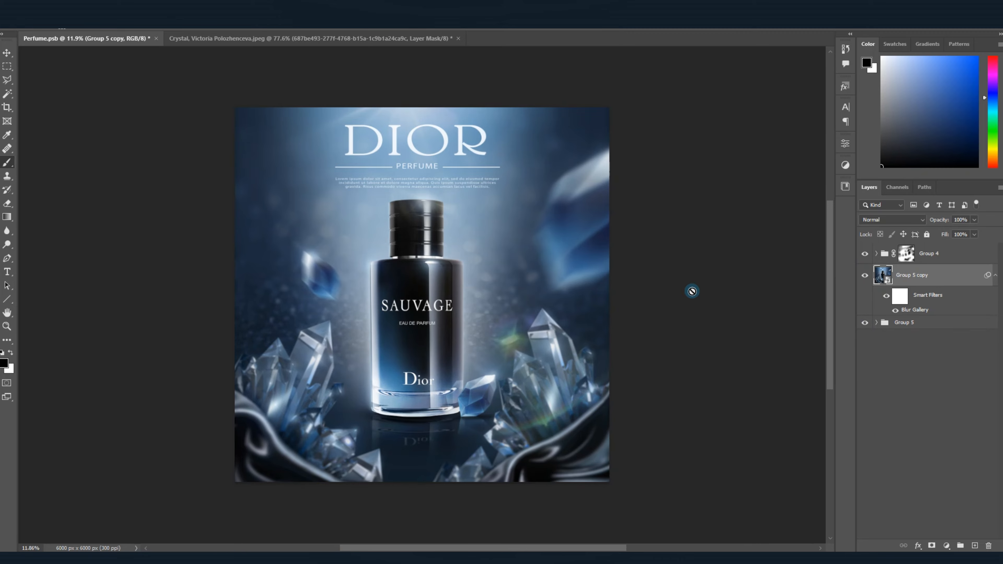
scroll(456, 312, "up", 3)
scroll(456, 312, "down", 1)
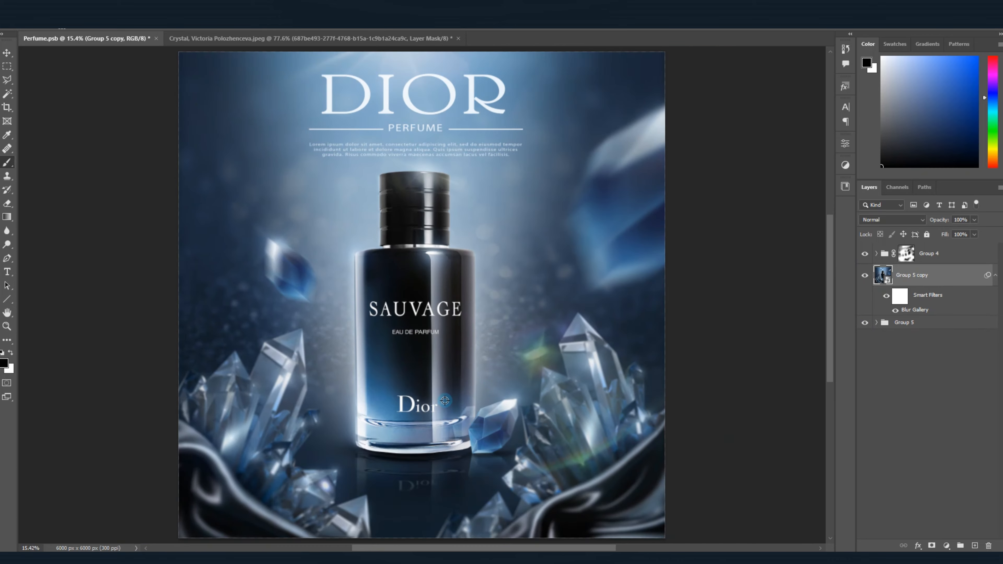
Duplicate Group 4 together with the blurred Group 5 copy layer and put the two duplicates in a group.
scroll(444, 400, "up", 3)
scroll(445, 401, "down", 2)
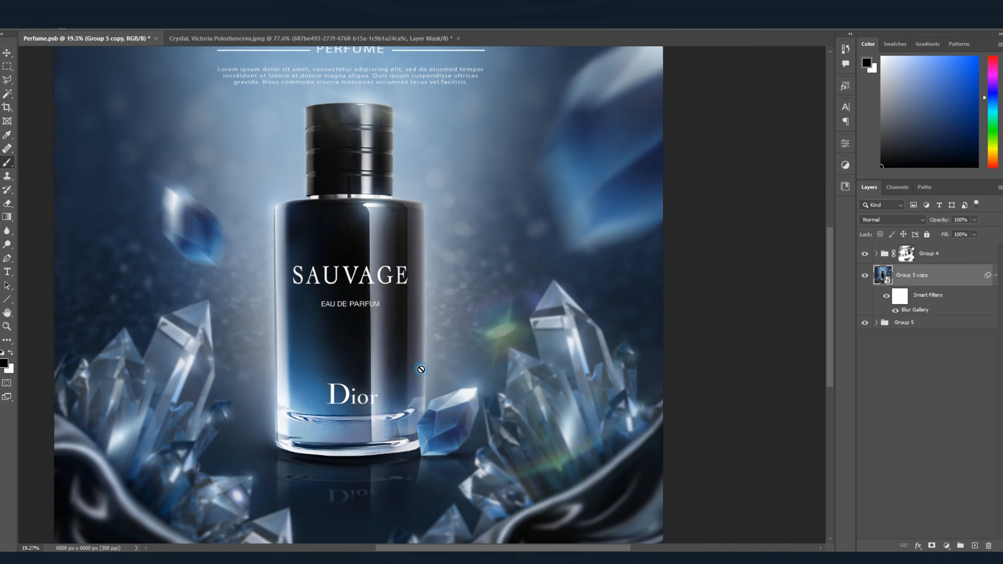
scroll(426, 326, "up", 2)
scroll(404, 244, "down", 2)
scroll(404, 281, "up", 1)
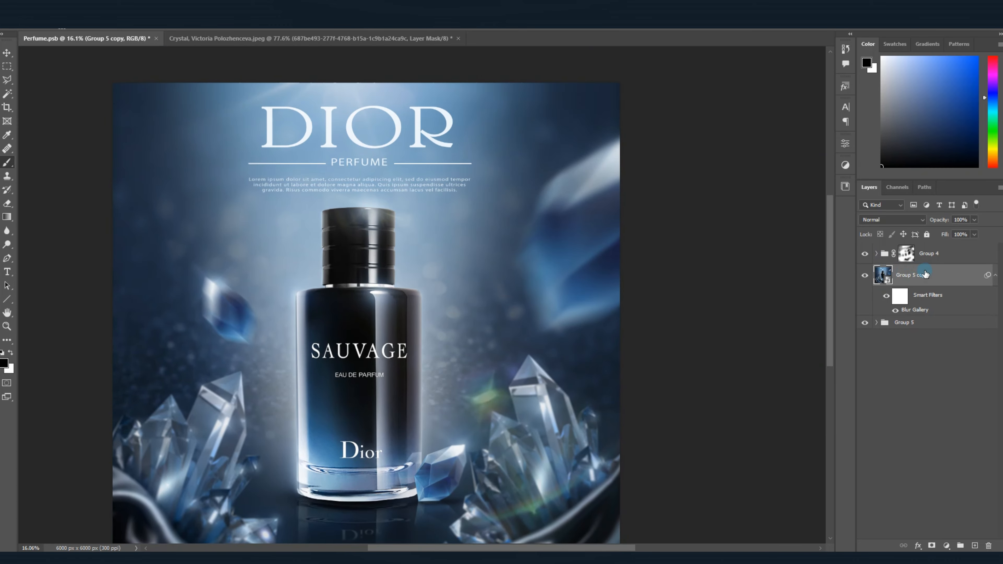
left_click(938, 255, "shift")
key("ctrl+j")
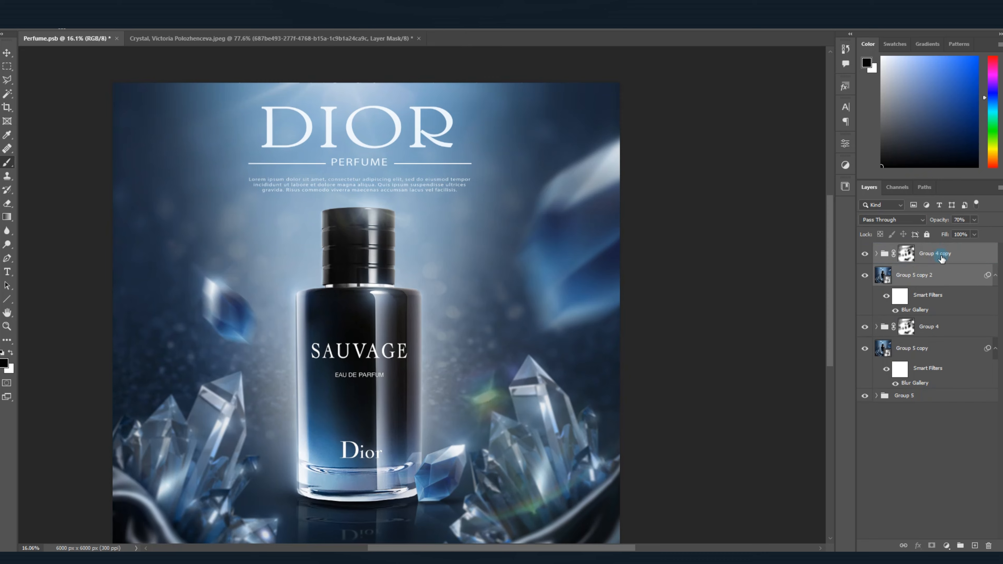
key("ctrl+g")
Group the original Group 4, Group 5 copy and Group 5, and hide that new group.
left_click(932, 266)
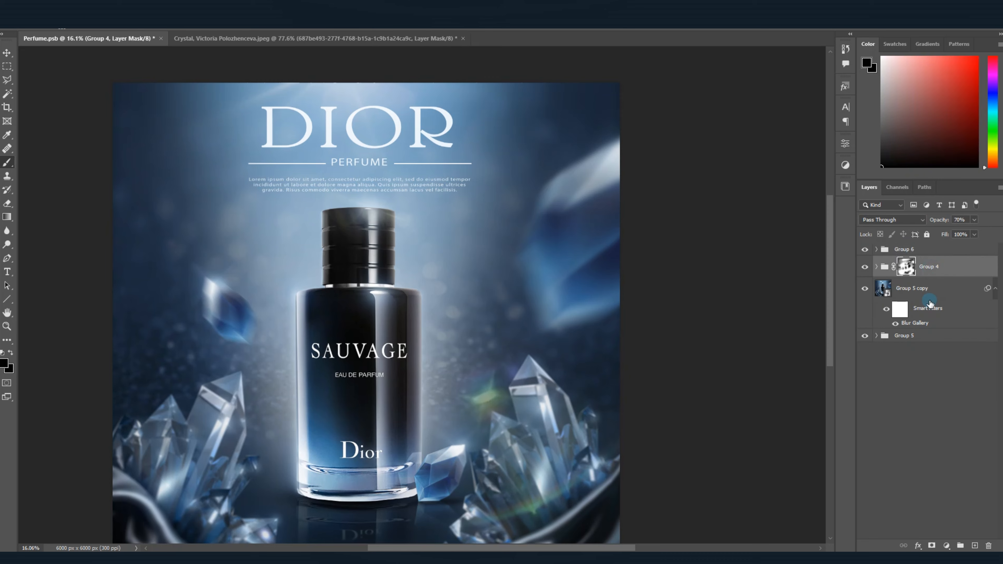
left_click(937, 336, "shift")
key("ctrl+g")
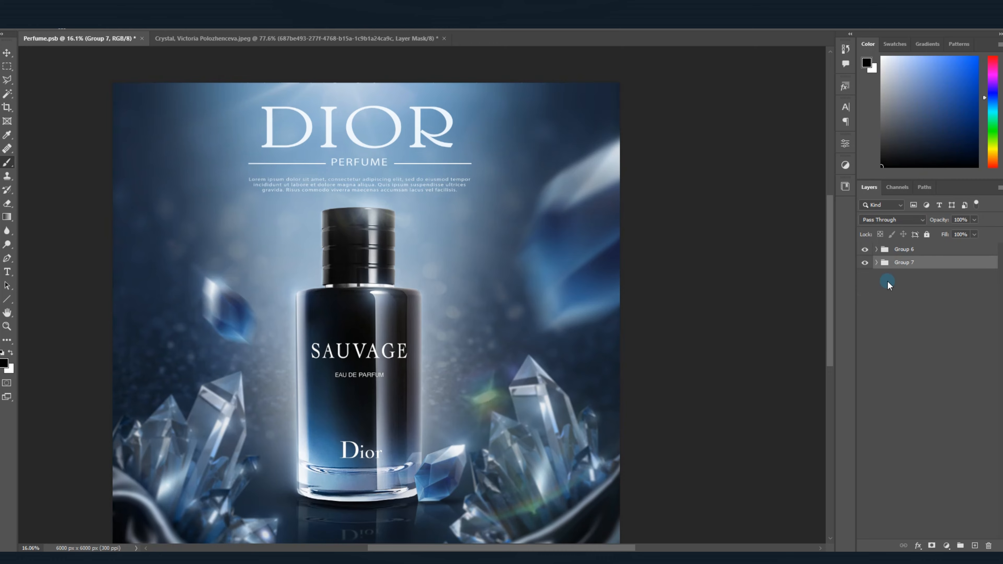
left_click(865, 262)
Convert the Group 6 group of duplicates to a smart object.
right_click(913, 252)
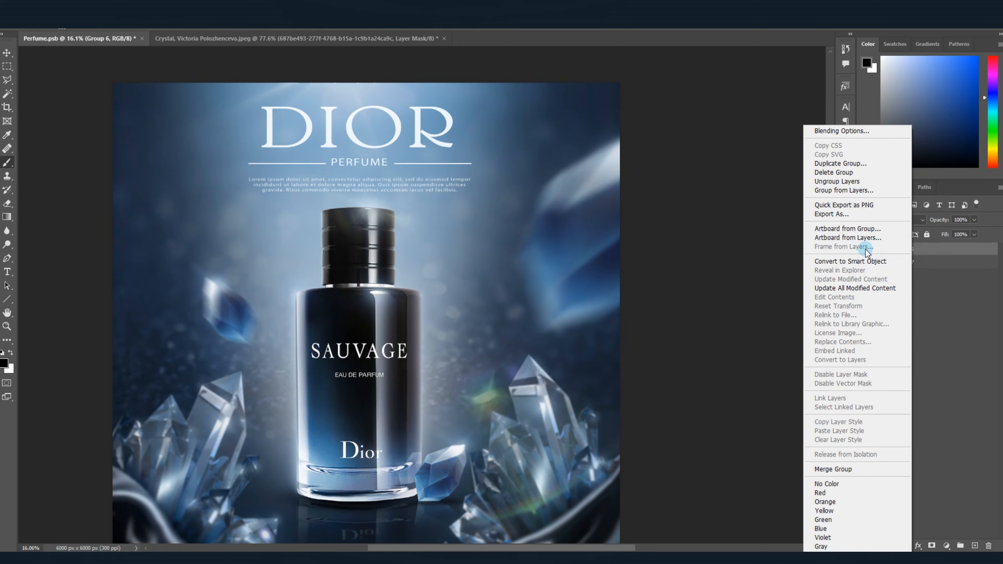
left_click(855, 261)
scroll(638, 285, "down", 2)
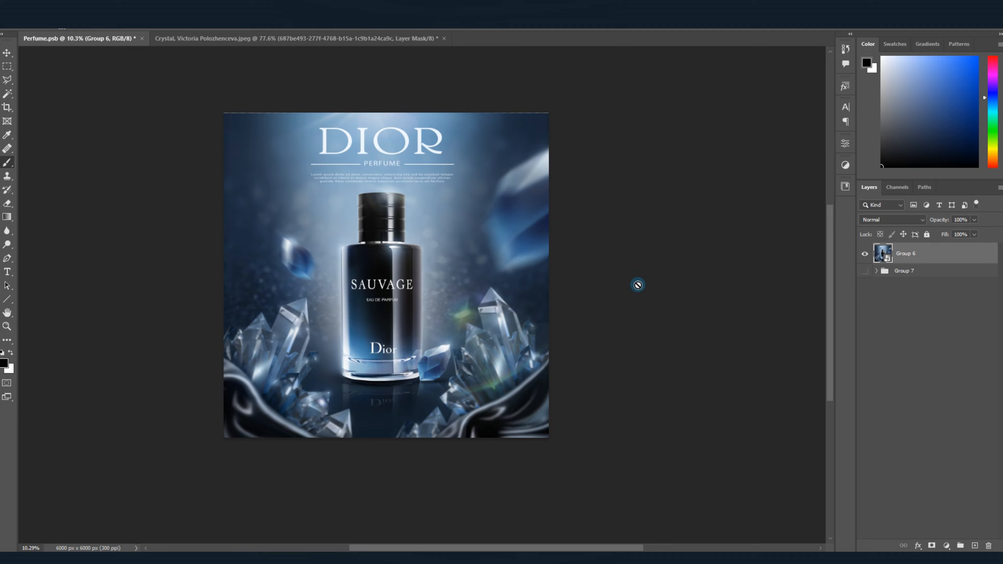
scroll(430, 241, "up", 1)
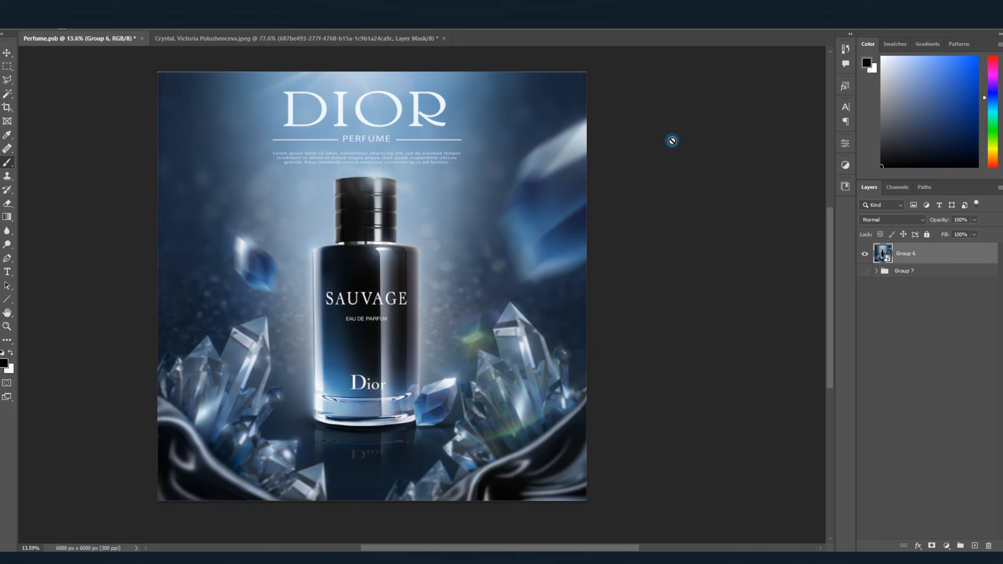
Open Camera Raw Filter on Group 6 and set Temperature -10, Exposure -0.15, Contrast +15, Highlights +21, Shadows -14, Whites +5 and Blacks -13.
left_click(142, 24)
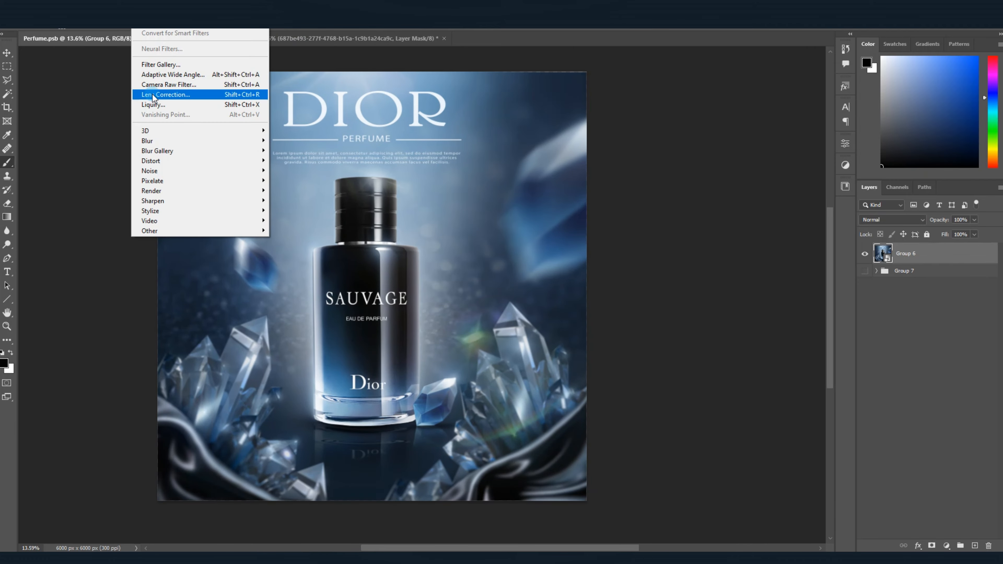
left_click(167, 84)
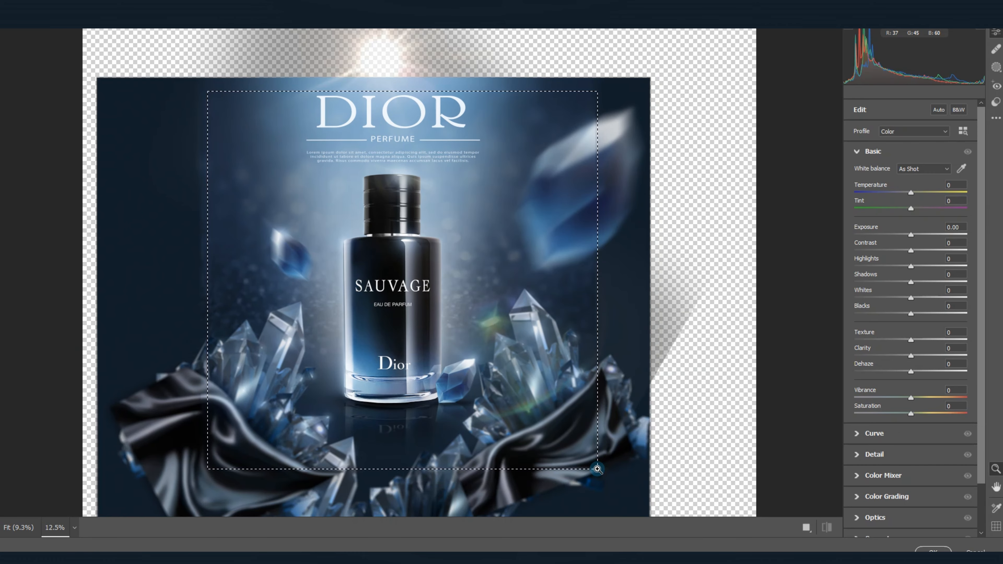
scroll(598, 469, "up", 1)
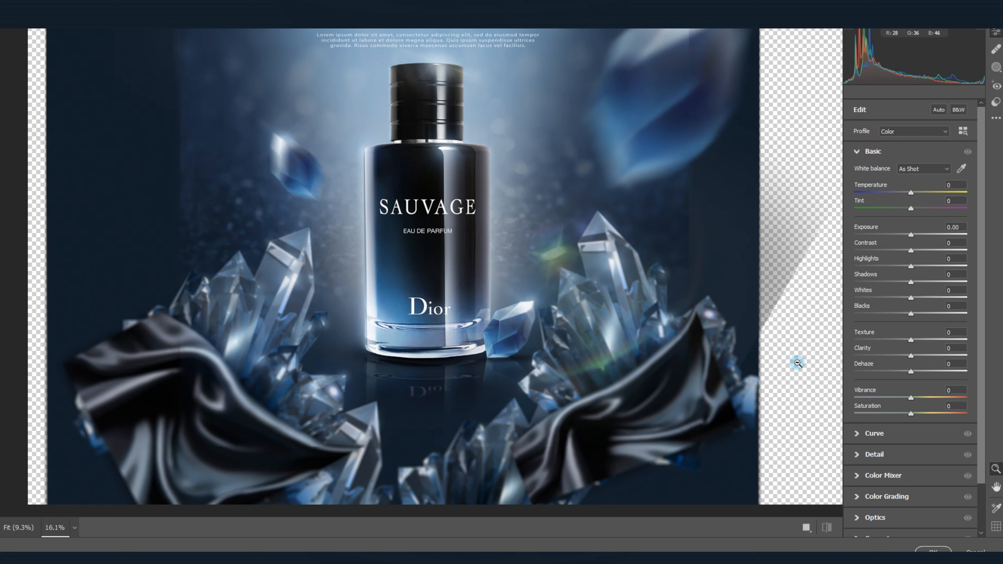
left_click_drag(911, 193, 904, 197)
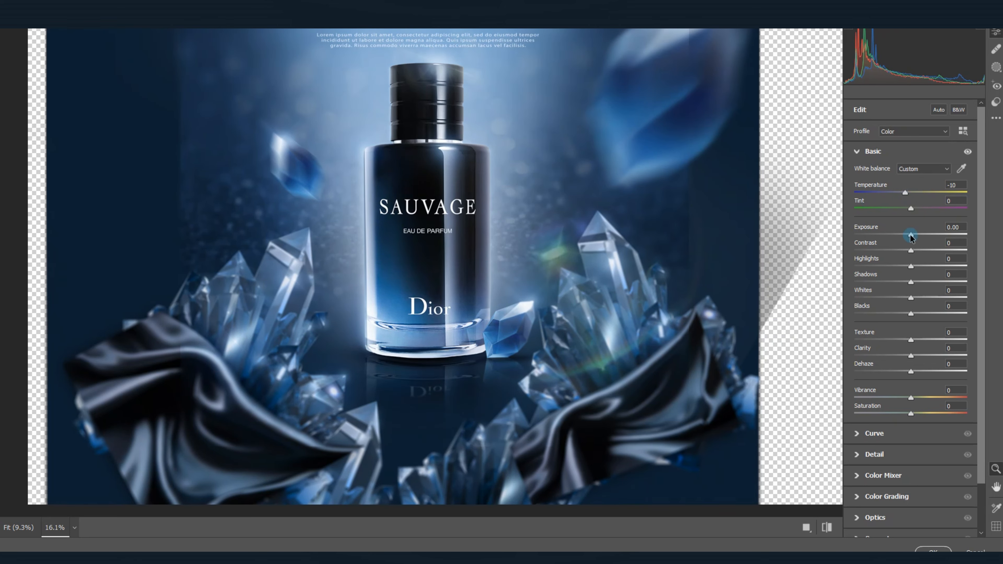
left_click_drag(910, 237, 913, 298)
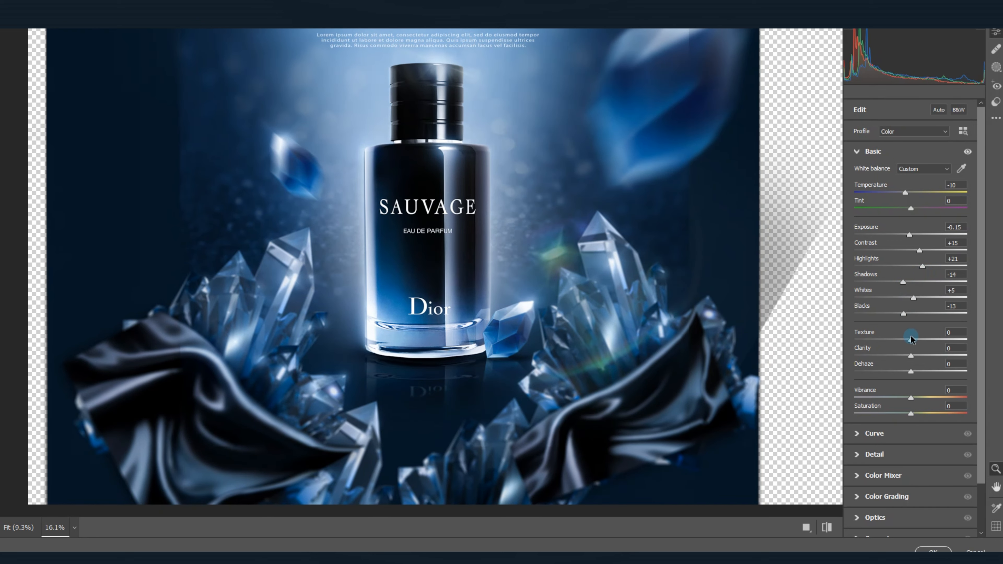
Set Texture +13, Clarity +6, Dehaze +13, Vibrance +7 and Saturation -9, with Sharpening 76 and Noise Reduction 16.
left_click_drag(917, 342, 906, 413)
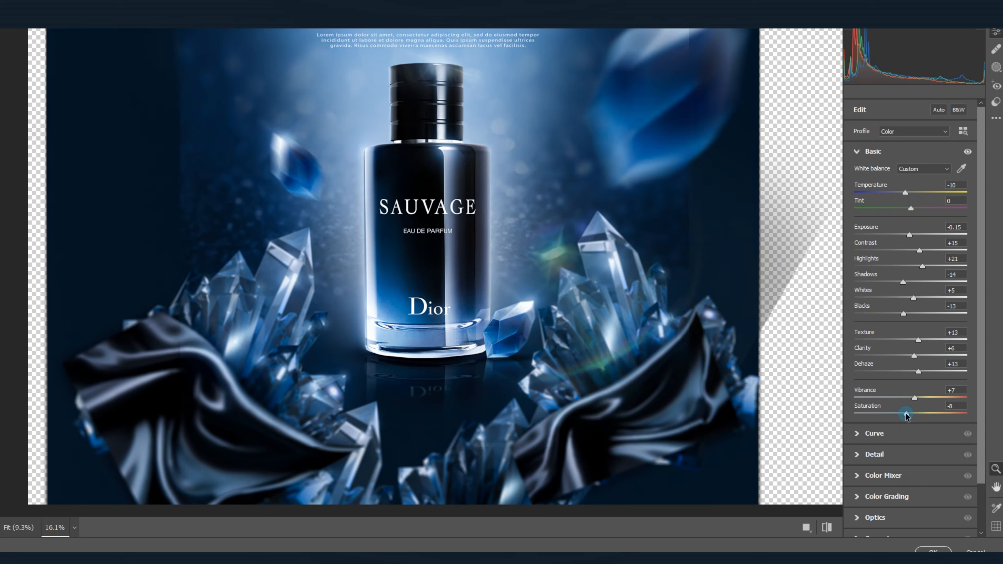
left_click(888, 453)
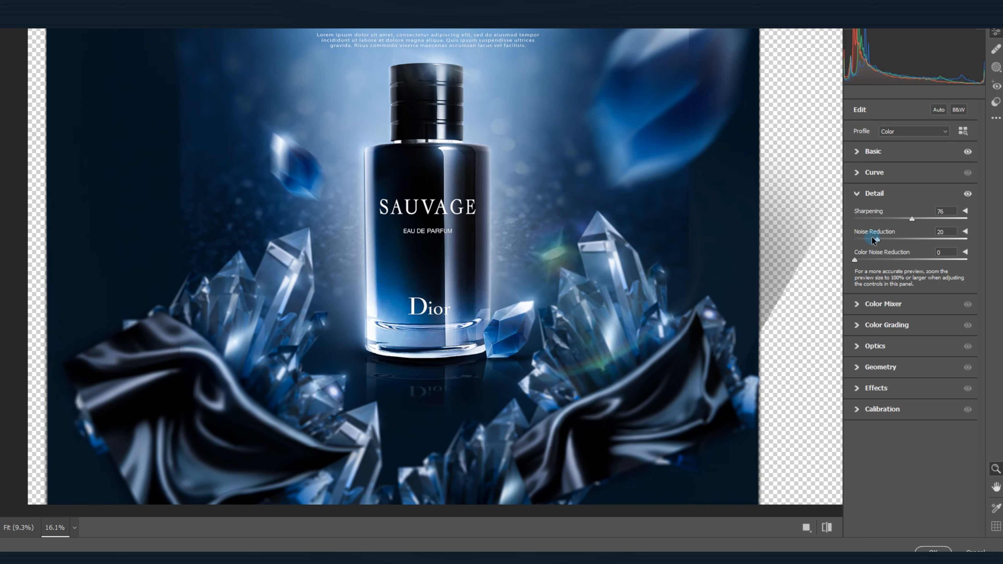
left_click_drag(871, 236, 872, 237)
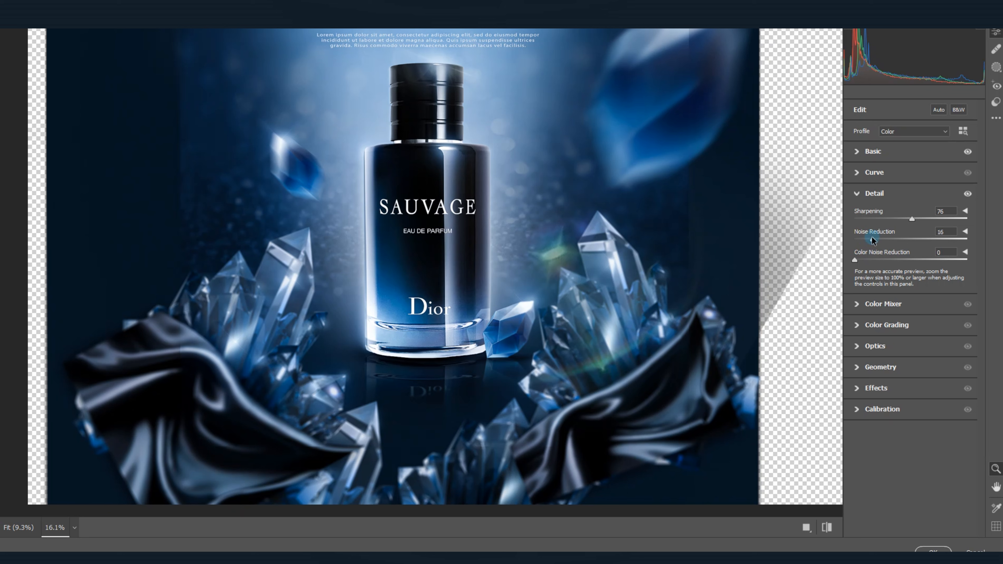
Add a dark vignette of about -33, fine-tune the exposure, and apply the Camera Raw filter.
left_click(859, 389)
left_click(893, 344)
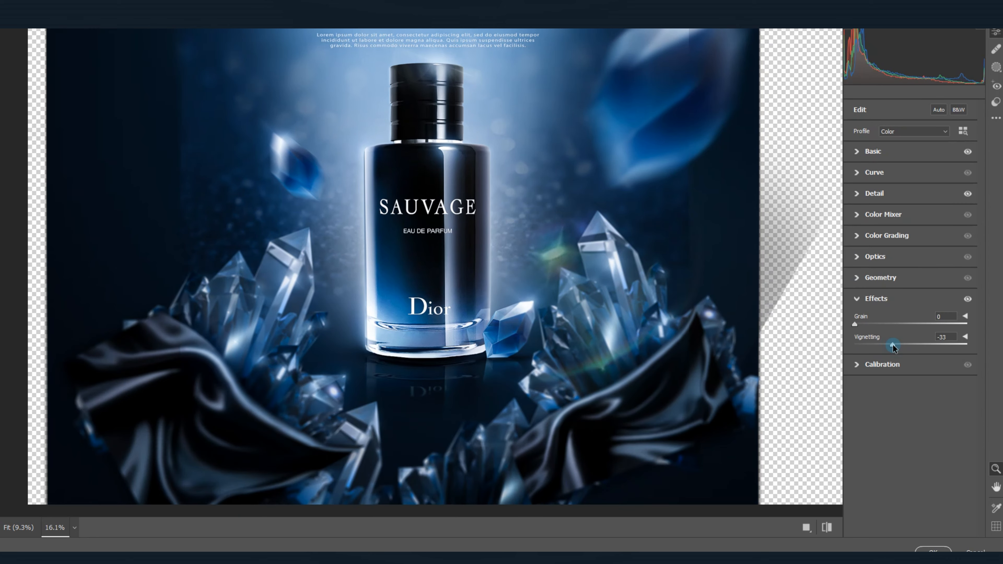
left_click_drag(886, 347, 891, 345)
left_click(874, 160)
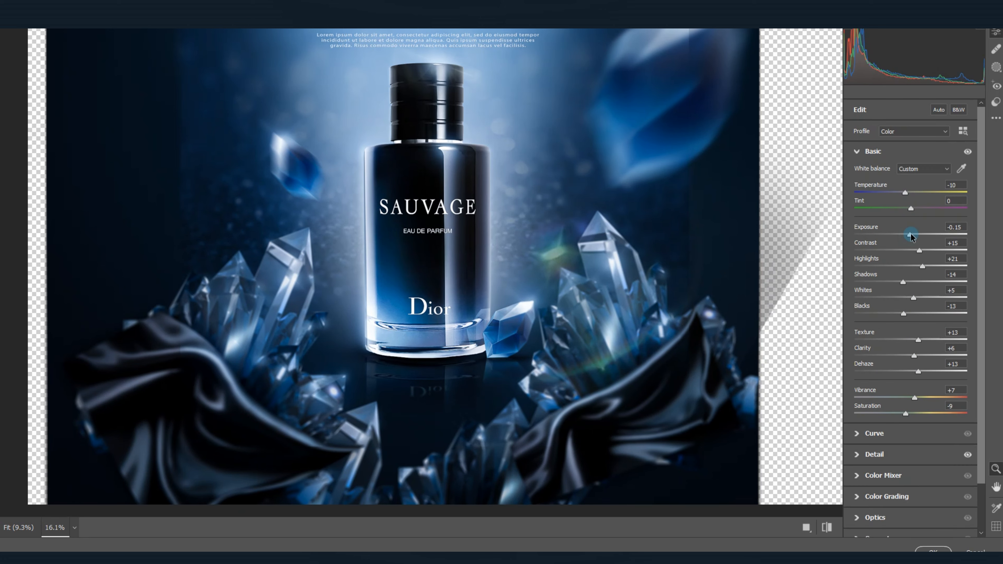
left_click_drag(910, 236, 911, 236)
left_click(933, 551)
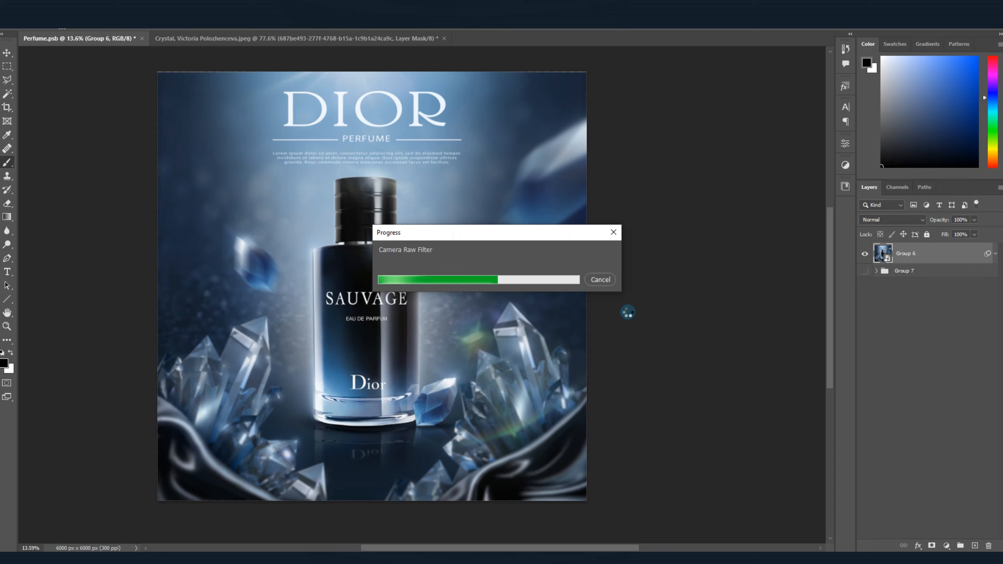
Show Group 7 and compare the poster with and without the Camera Raw graded Group 6 layer.
left_click(864, 255)
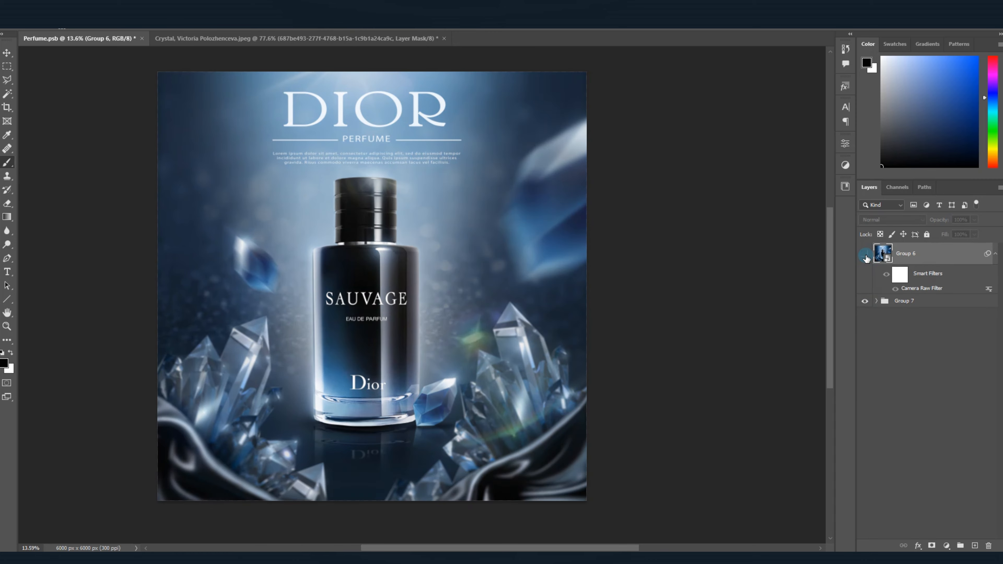
left_click(865, 257)
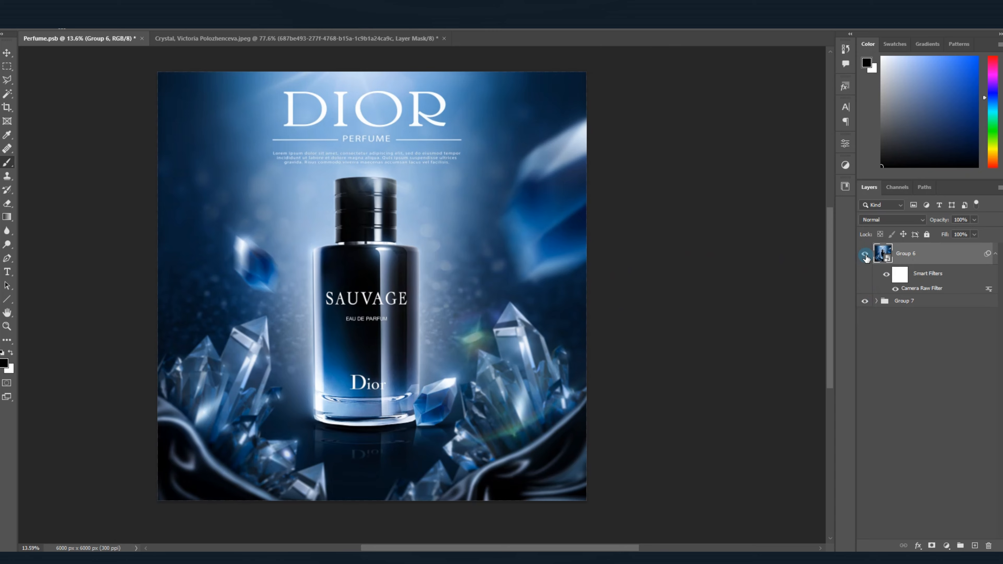
key("ctrl+0")
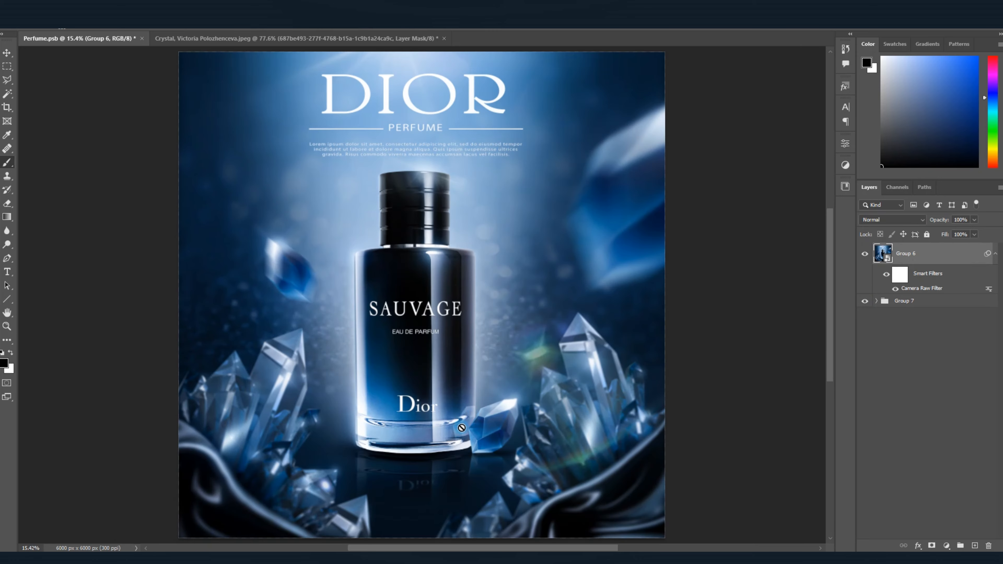
scroll(434, 373, "down", 3)
Hide Group 6, expand Group 7, and hide Group 4 inside it after comparing the image with and without it.
left_click(865, 254)
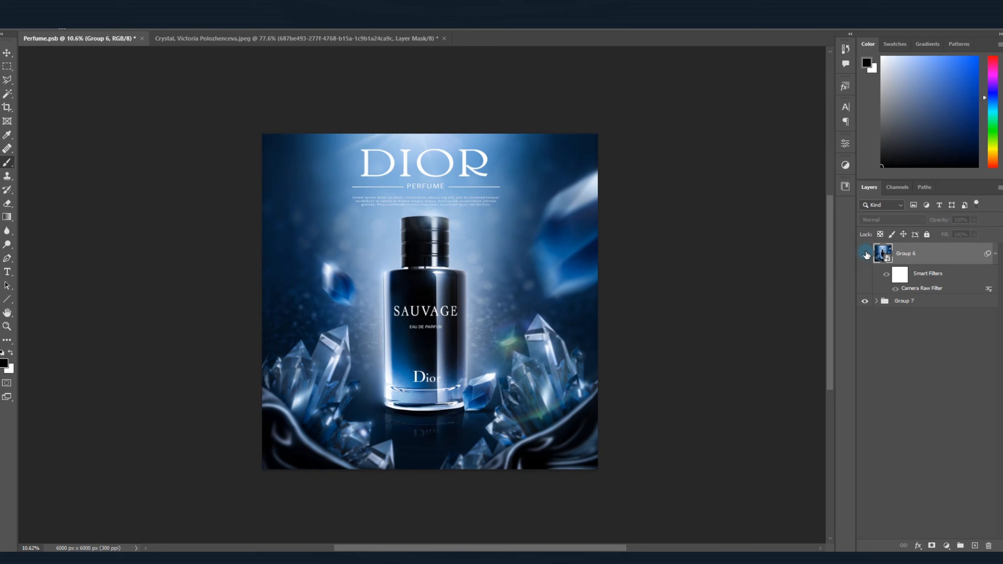
left_click(864, 301)
left_click(865, 301)
left_click(876, 301)
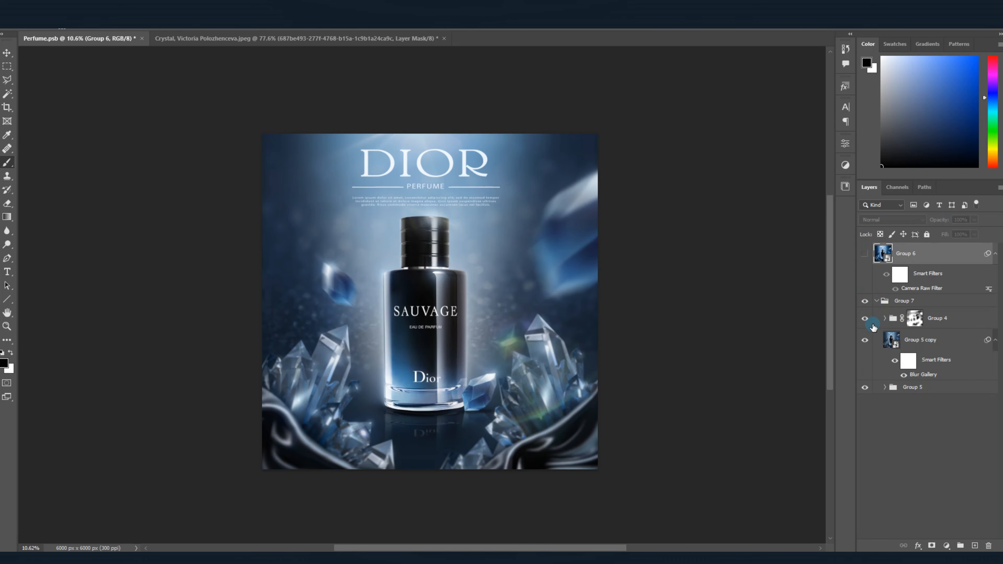
left_click(865, 321)
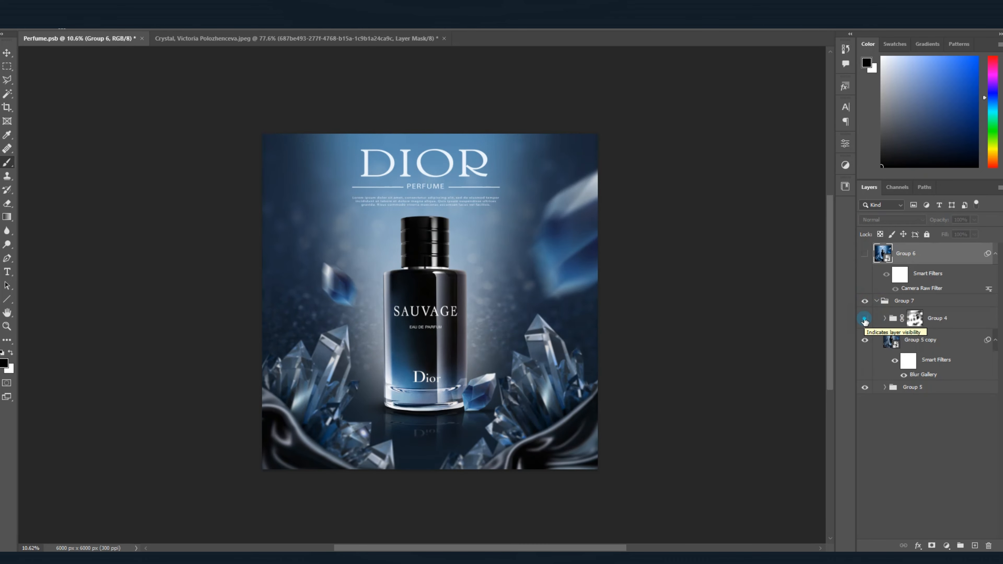
left_click(865, 321)
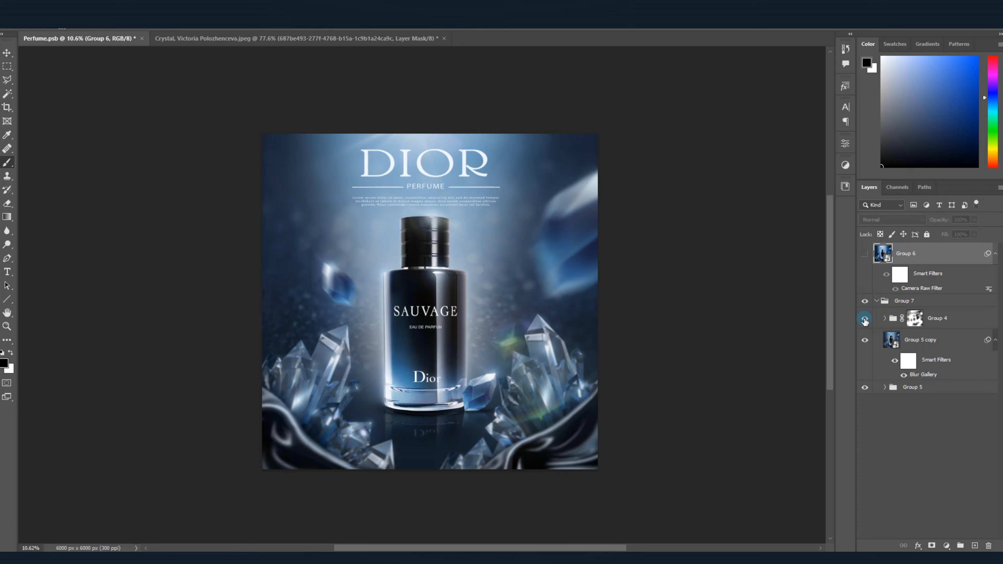
left_click(865, 321)
Show Group 6 again and lower its opacity to 54%.
left_click(865, 256)
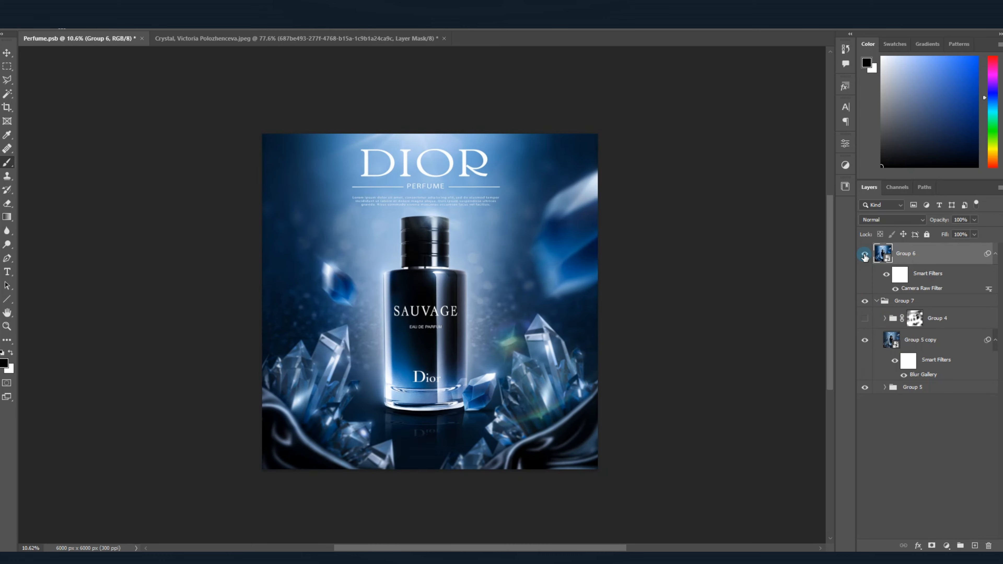
left_click(864, 255)
left_click(865, 256)
left_click_drag(947, 222, 934, 223)
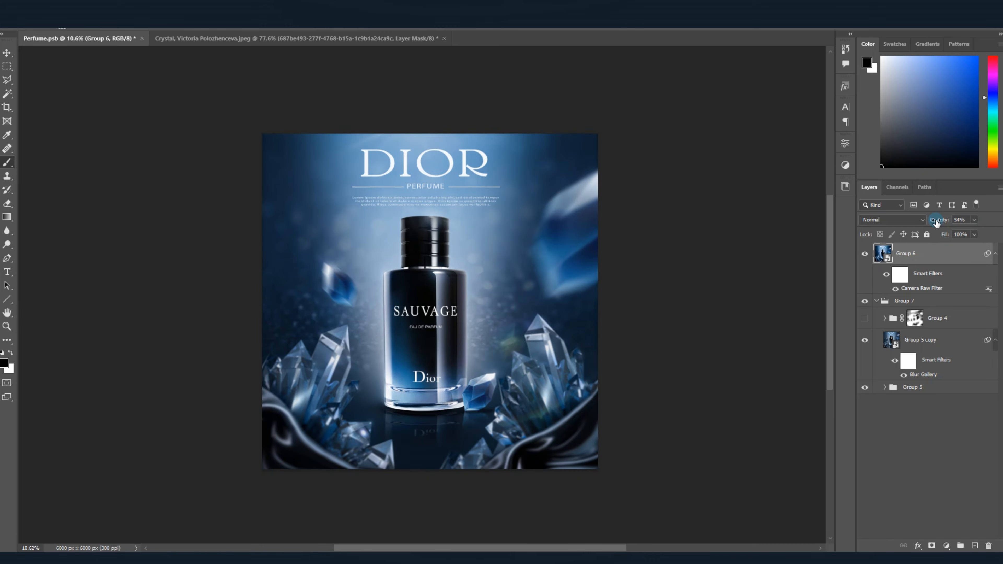
Compare the poster with Group 6 off and on, and set the layer's opacity to 30%.
left_click(865, 253)
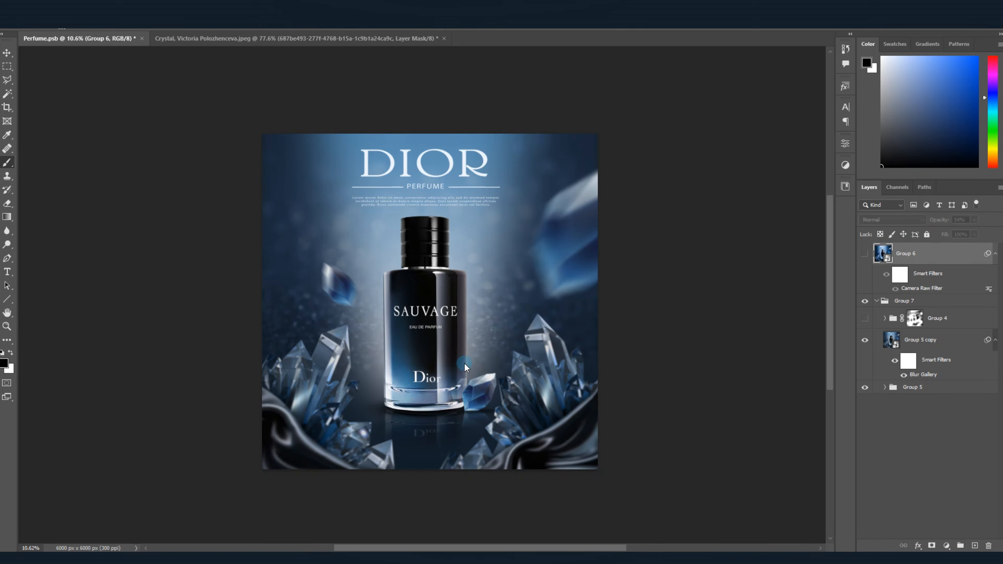
scroll(454, 375, "up", 5)
scroll(443, 394, "down", 5)
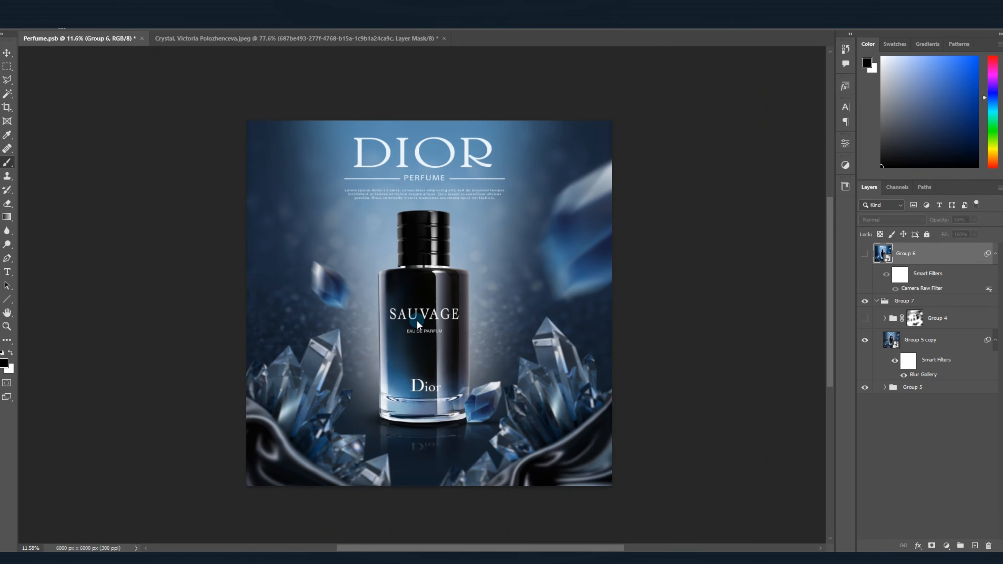
left_click(863, 257)
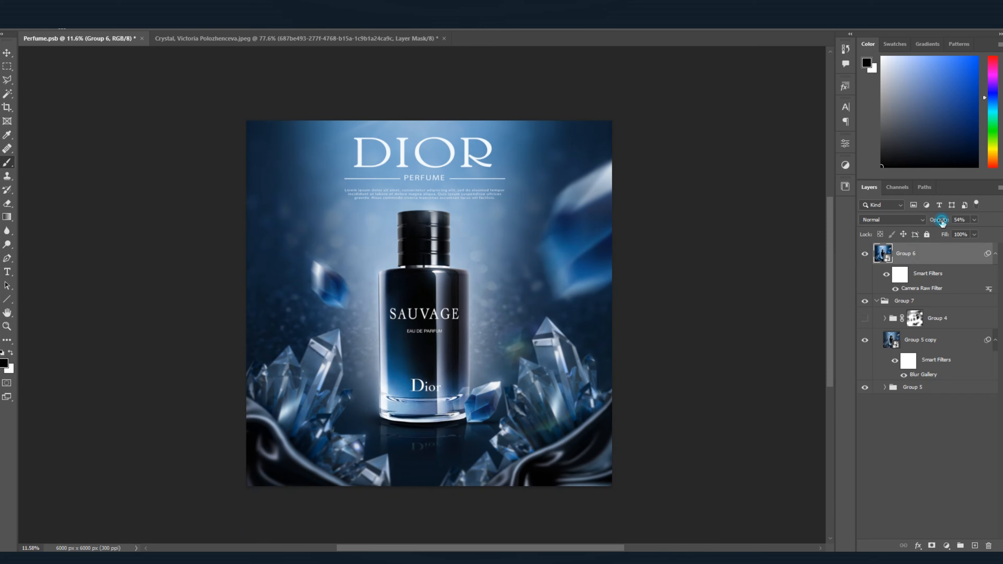
left_click_drag(947, 220, 943, 221)
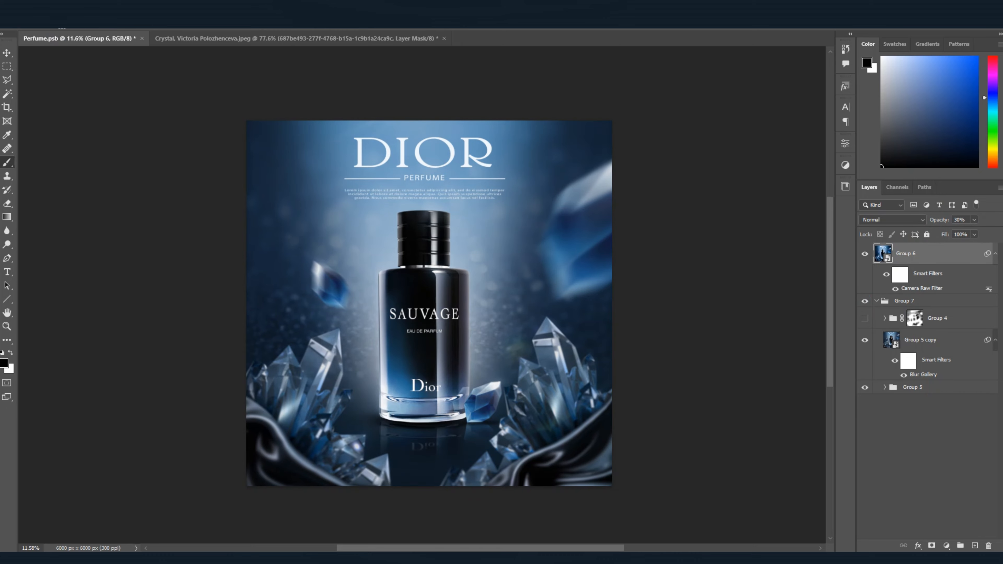
Save the poster as a JPEG named Perfume copy at maximum quality 12 with the Baseline ("Standard") format.
left_click(18, 7)
left_click(56, 143)
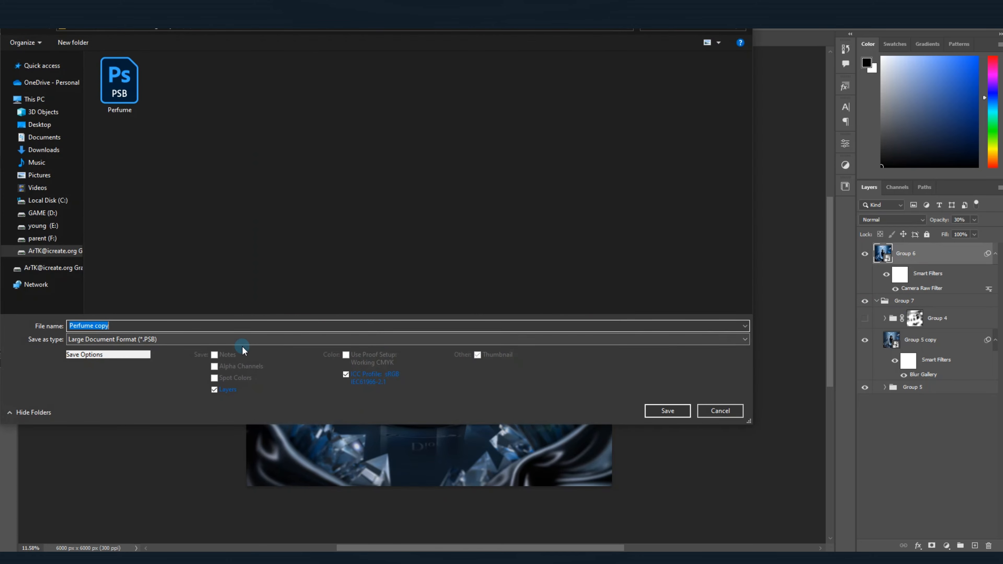
left_click(239, 339)
left_click(228, 416)
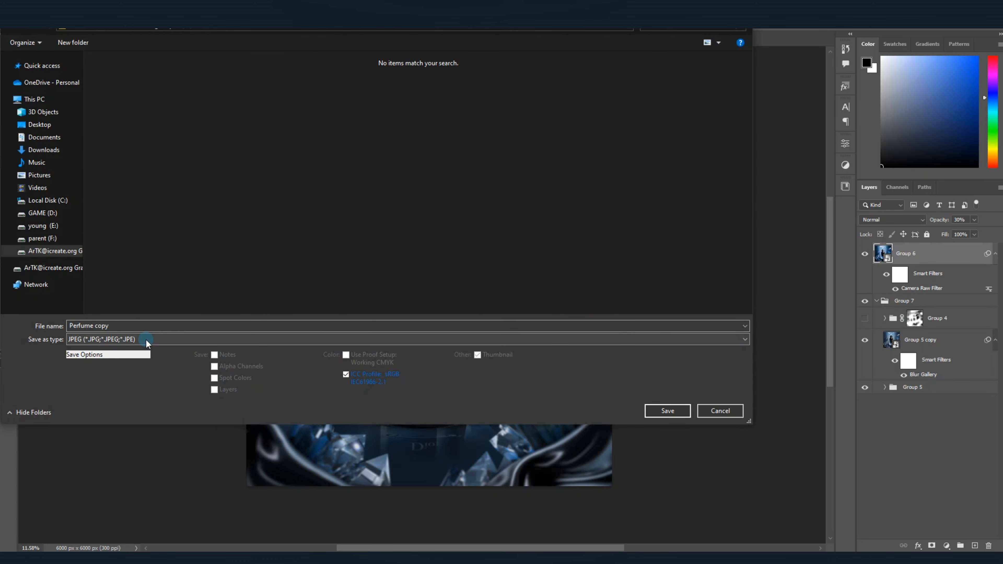
left_click(663, 410)
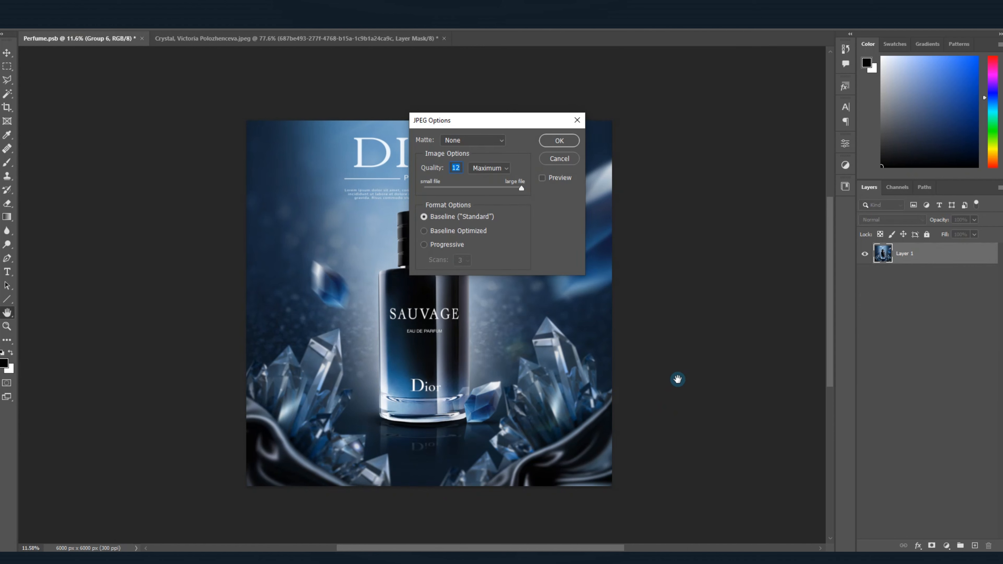
left_click(559, 141)
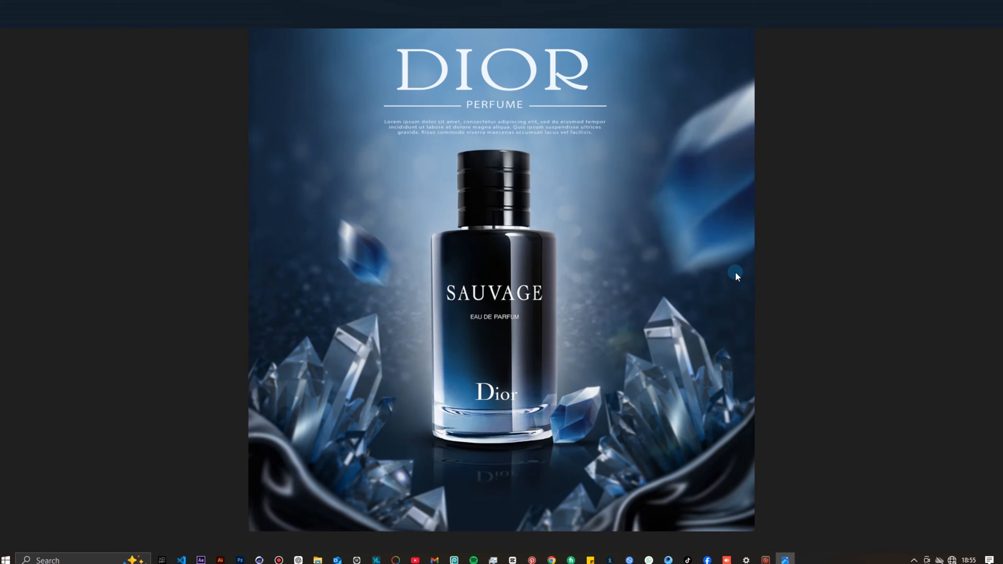
View the exported poster full screen in the image viewer and examine the bottle's label, glass base and adjacent crystal up close.
left_click(989, 542)
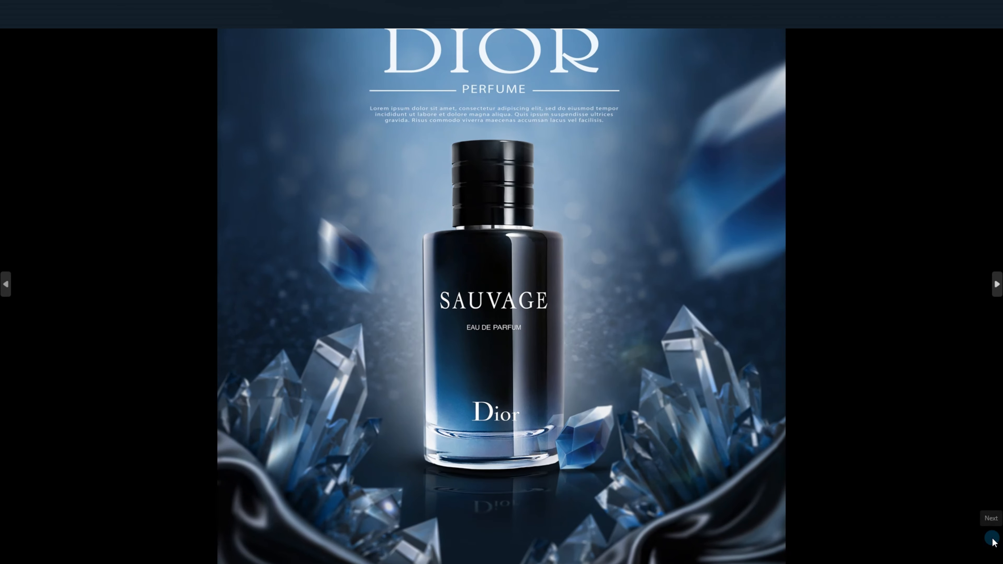
scroll(574, 446, "up", 1)
scroll(575, 446, "up", 2)
scroll(574, 443, "down", 3)
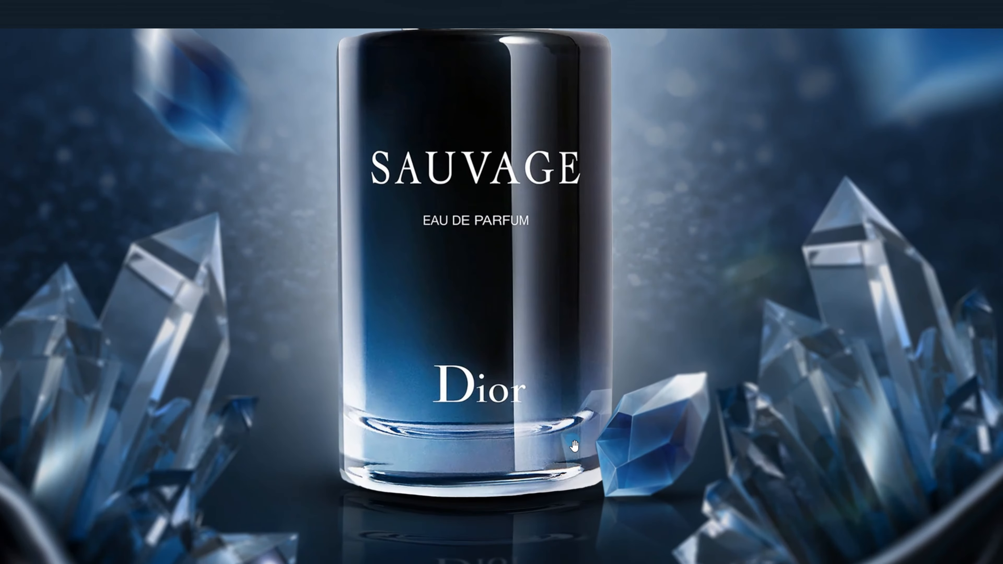
scroll(572, 440, "up", 5)
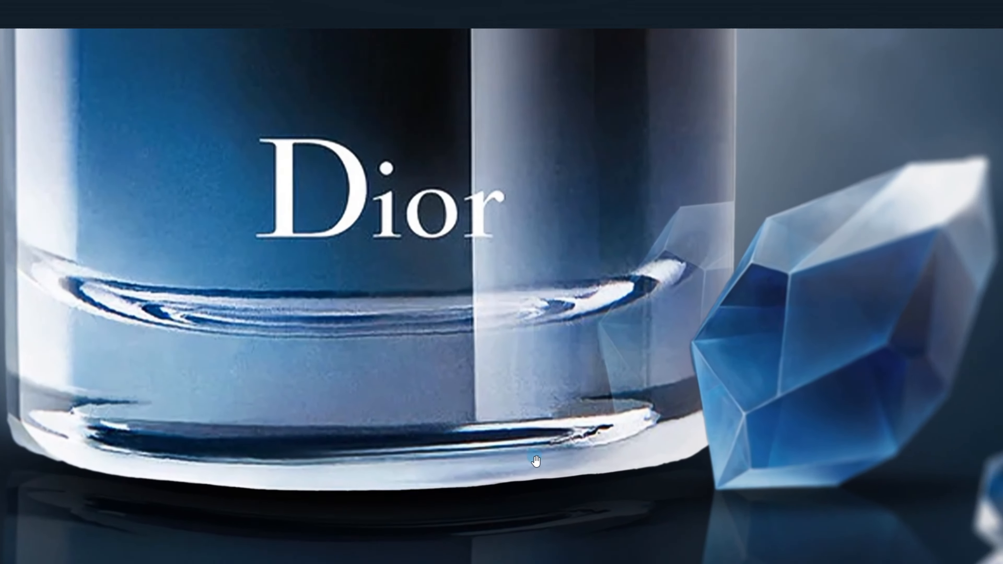
scroll(690, 450, "down", 2)
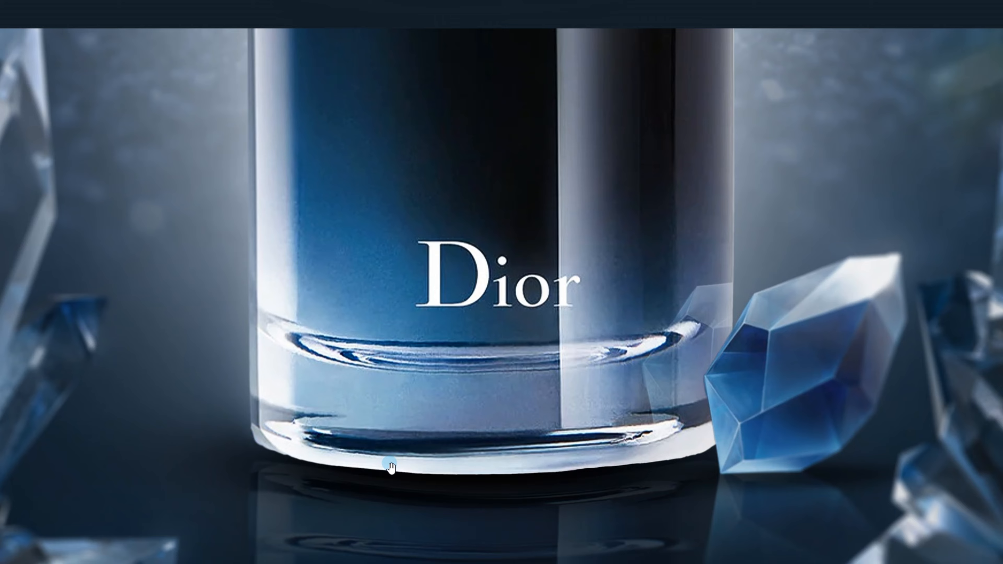